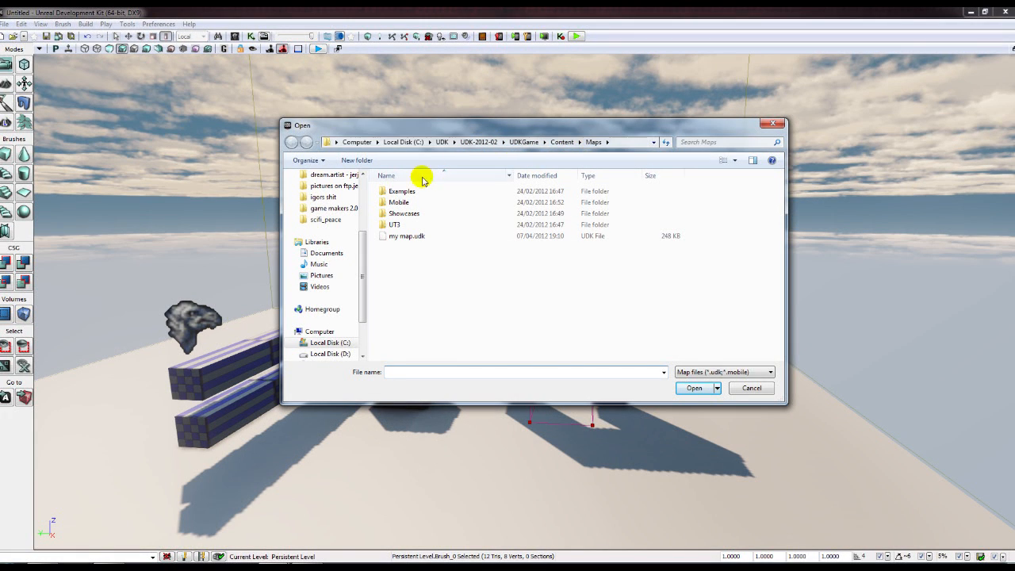
- Browse the Mobile, Showcases and UT3 map folders inside Maps
double_click(397, 202)
click(292, 142)
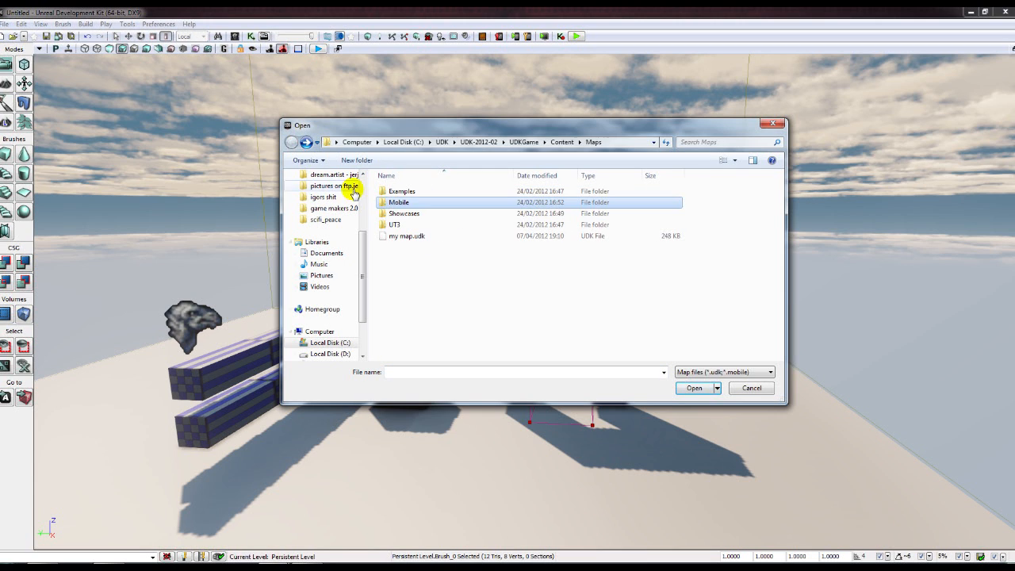
double_click(403, 211)
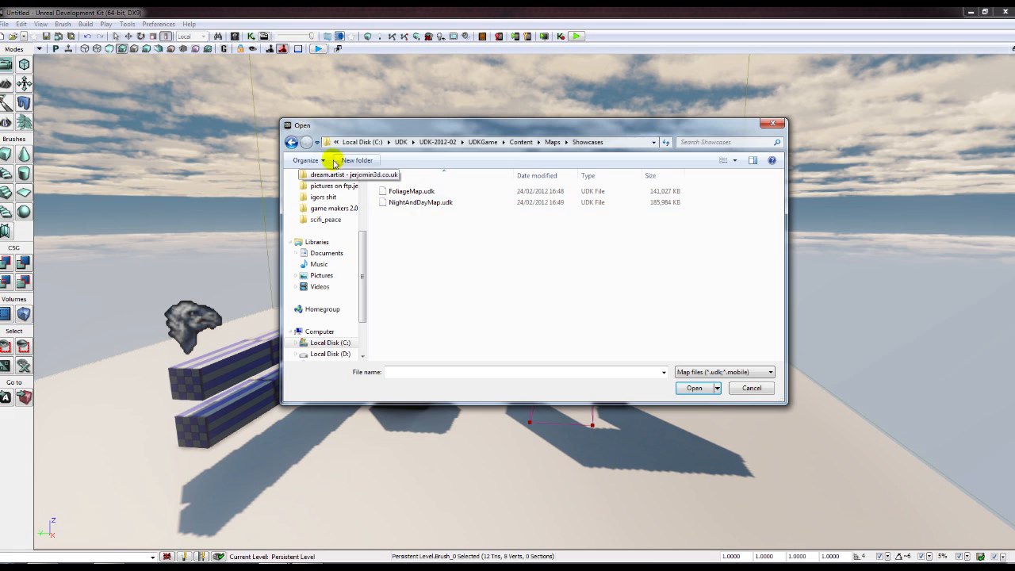
click(291, 141)
double_click(395, 225)
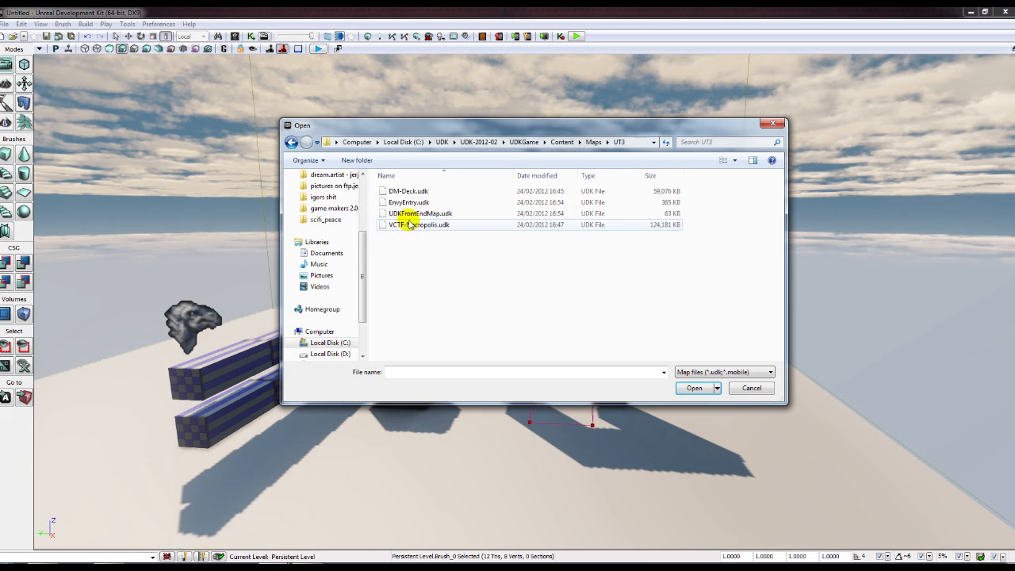
click(292, 143)
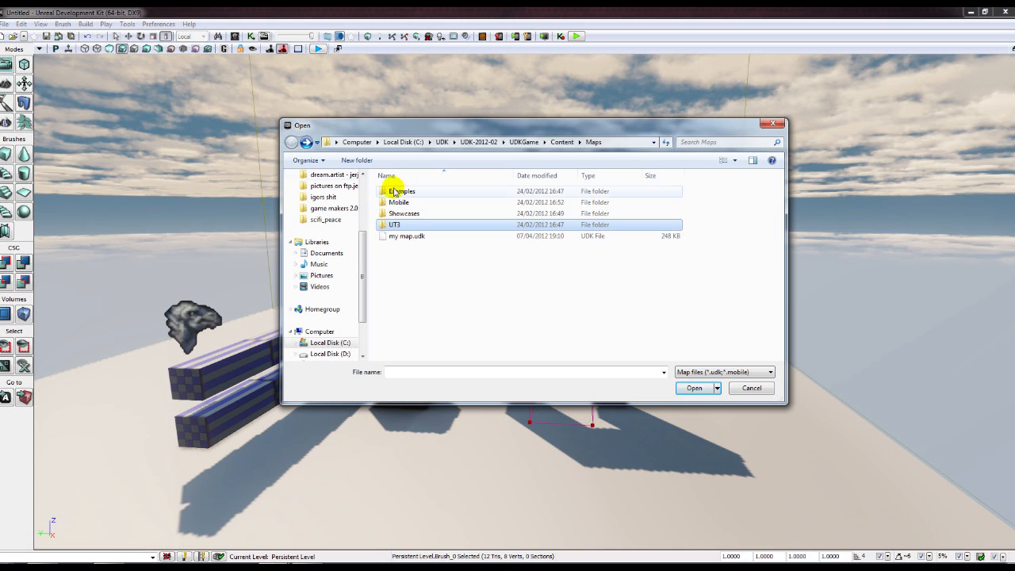
- Open ExampleMap.udk from the Examples folder without saving the untitled level
double_click(402, 192)
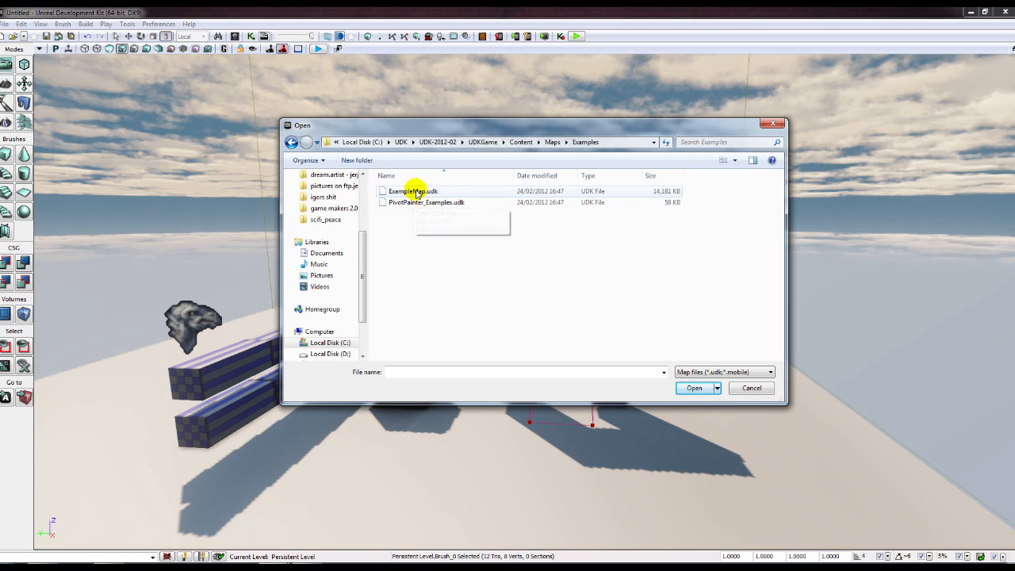
click(417, 193)
double_click(421, 196)
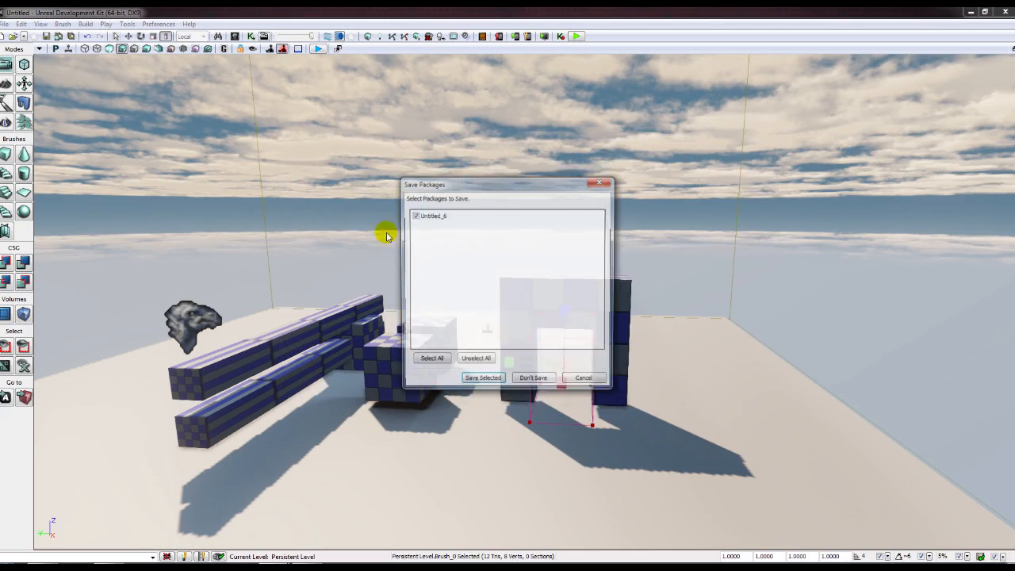
click(528, 381)
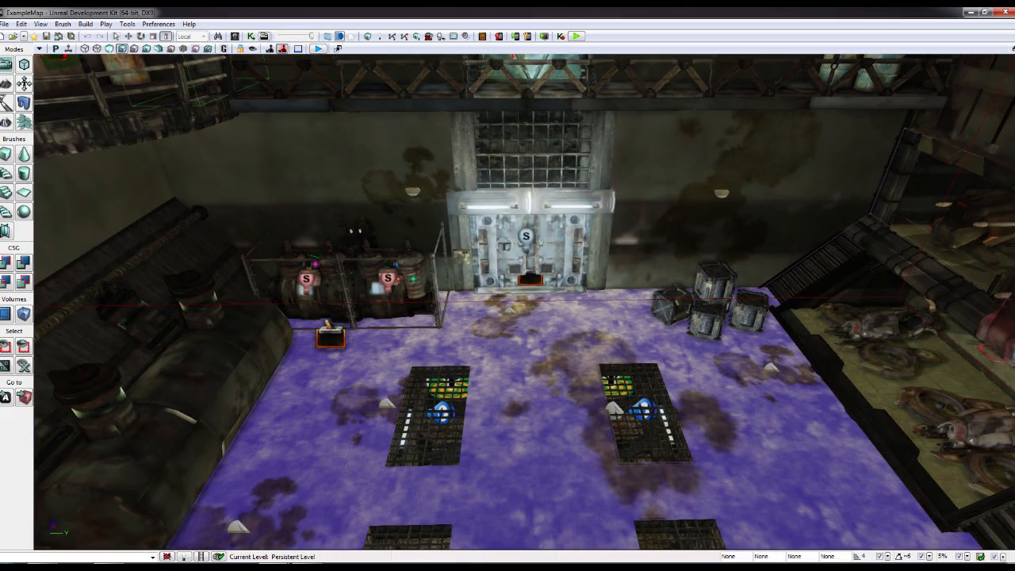
- Fly the camera around the hangar toward the crates and vehicle bay
right_drag(524, 301, 231, 326)
scroll(513, 288, up, 6)
right_drag(631, 297, 825, 309)
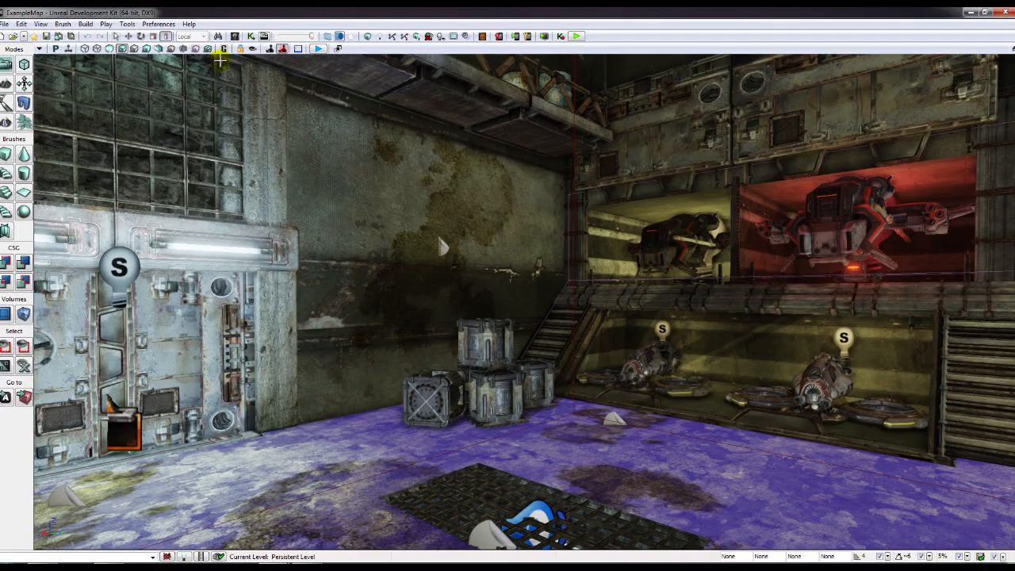
- Preview the map in Unlit and Wireframe modes, then return to textured rendering
click(121, 48)
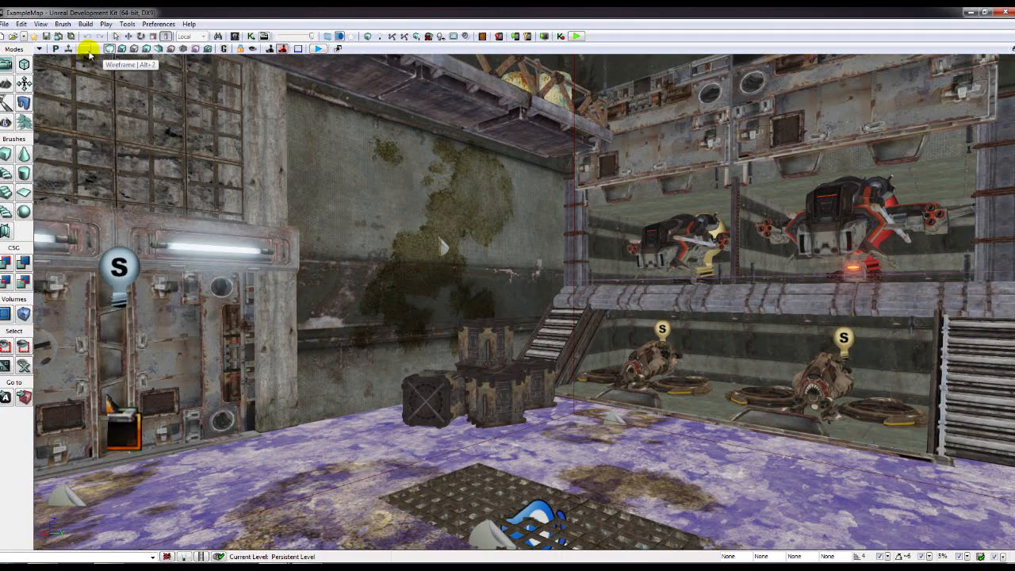
click(85, 48)
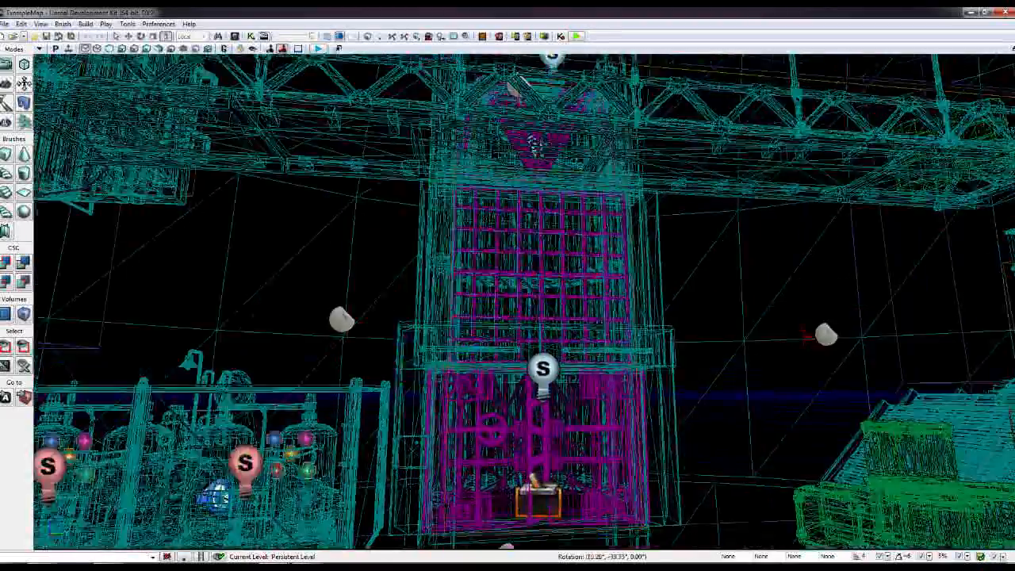
right_drag(225, 161, 278, 230)
click(95, 52)
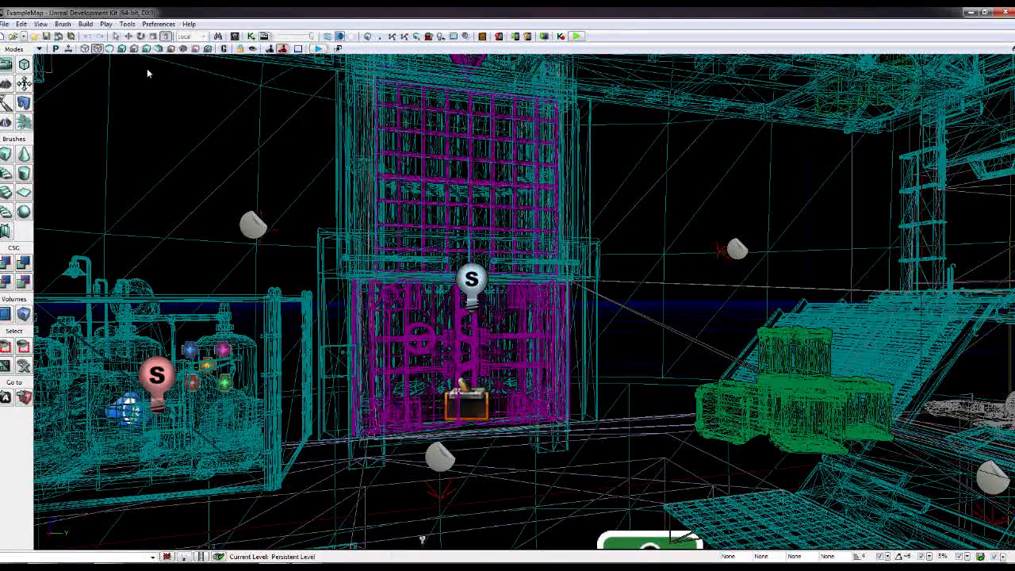
click(109, 49)
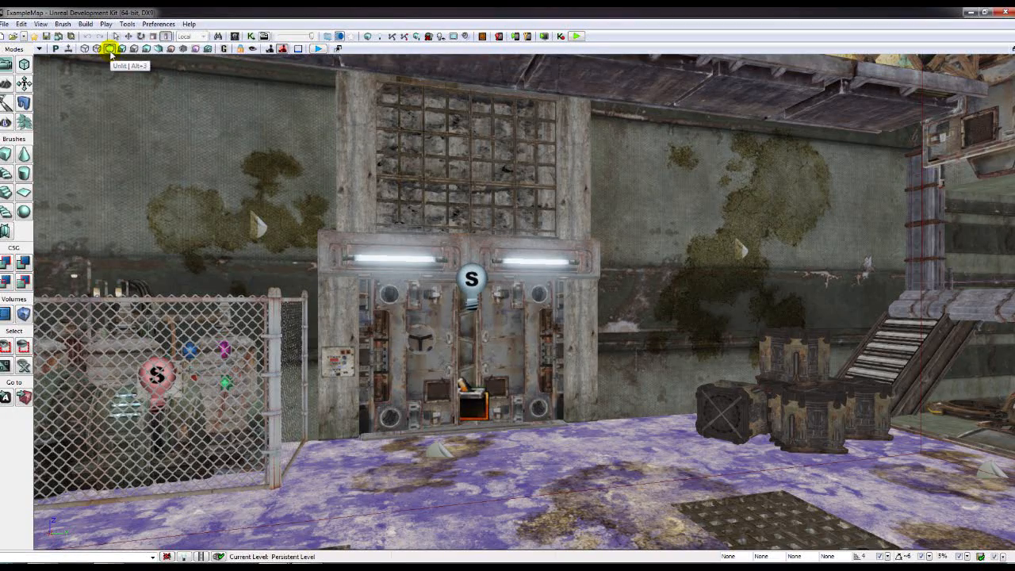
click(135, 49)
- Inspect the bays in Detail Lighting, Lighting Only, Light Complexity and Texture Density views
click(136, 50)
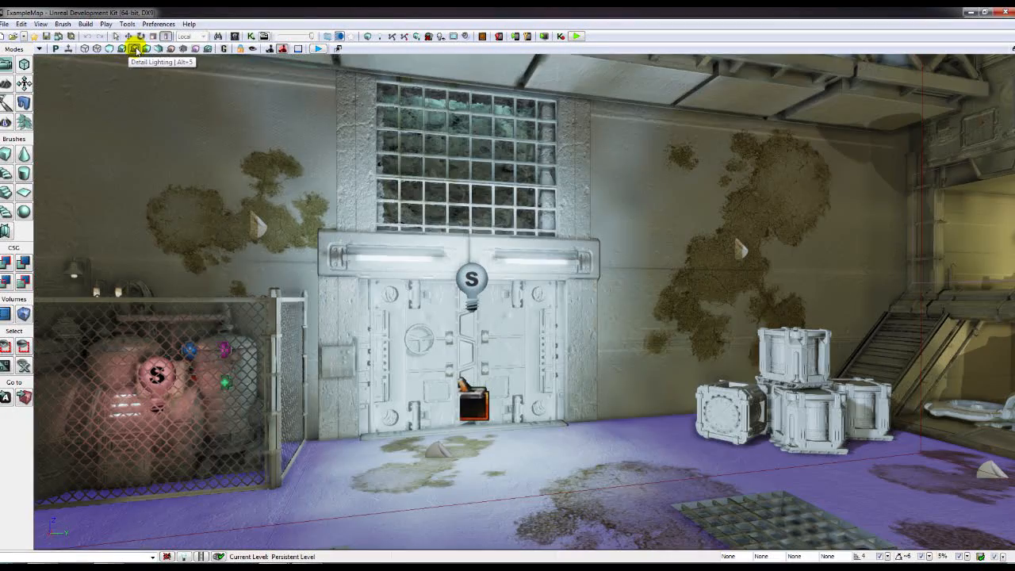
right_drag(333, 166, 563, 195)
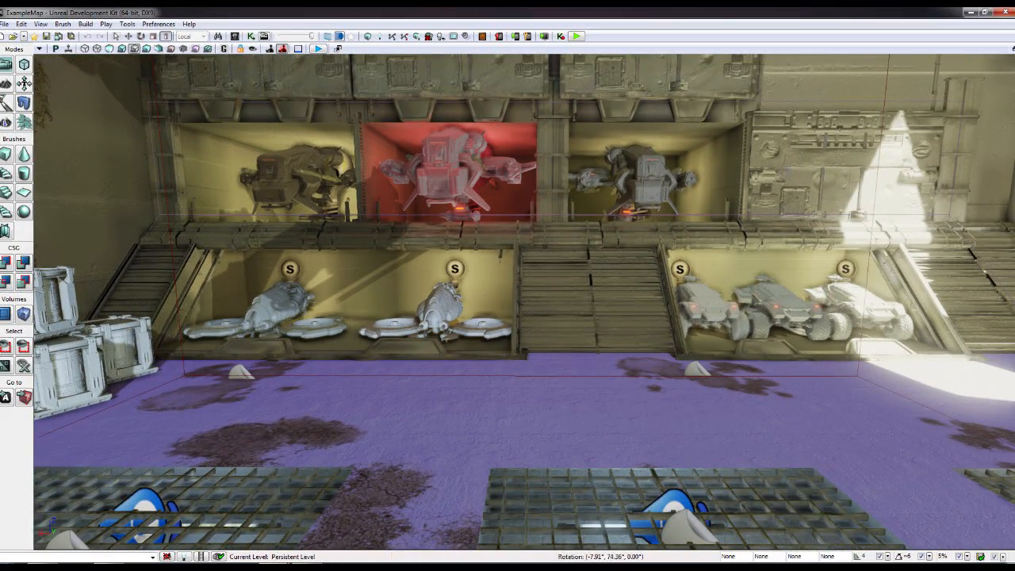
click(148, 50)
right_drag(163, 74, 235, 281)
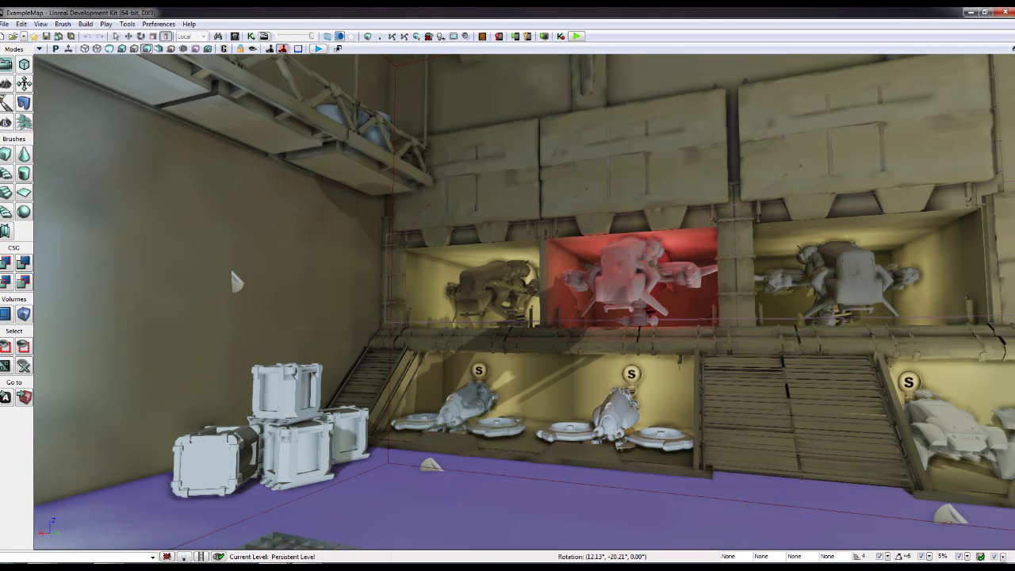
click(161, 53)
right_drag(176, 75, 307, 105)
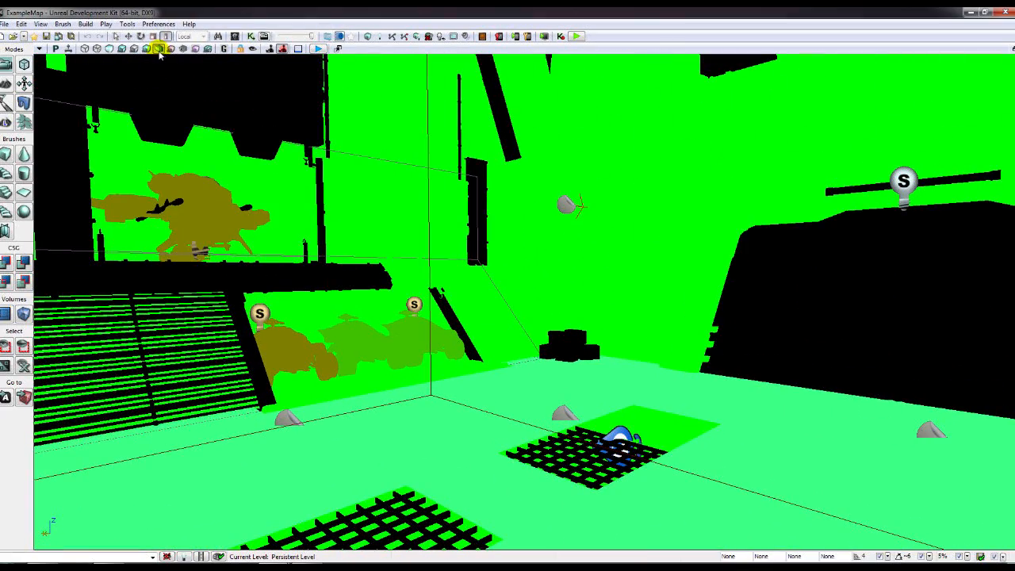
click(171, 51)
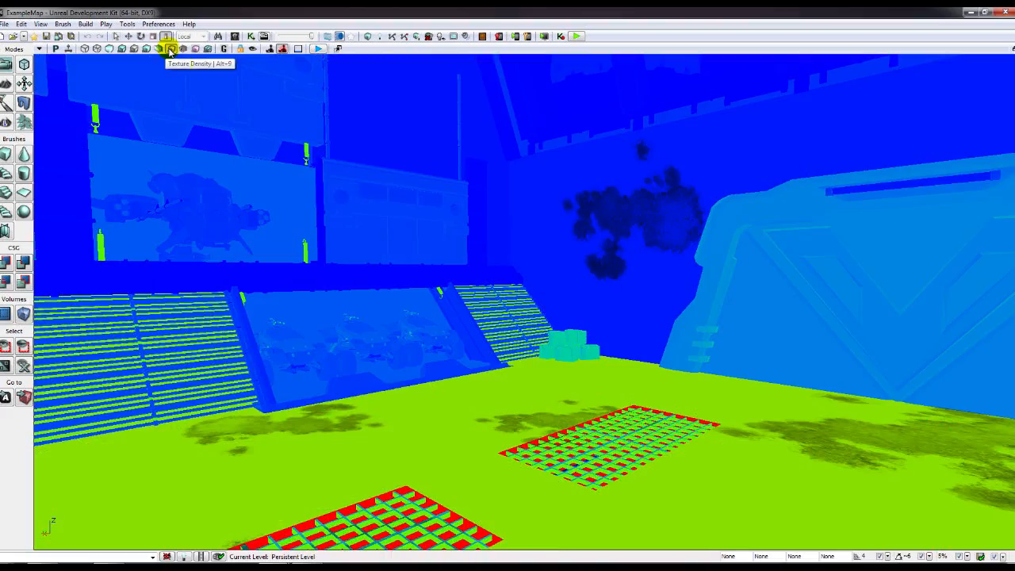
right_drag(360, 189, 161, 168)
- Switch the viewport back to Lit rendering and select the left and back walls
click(182, 48)
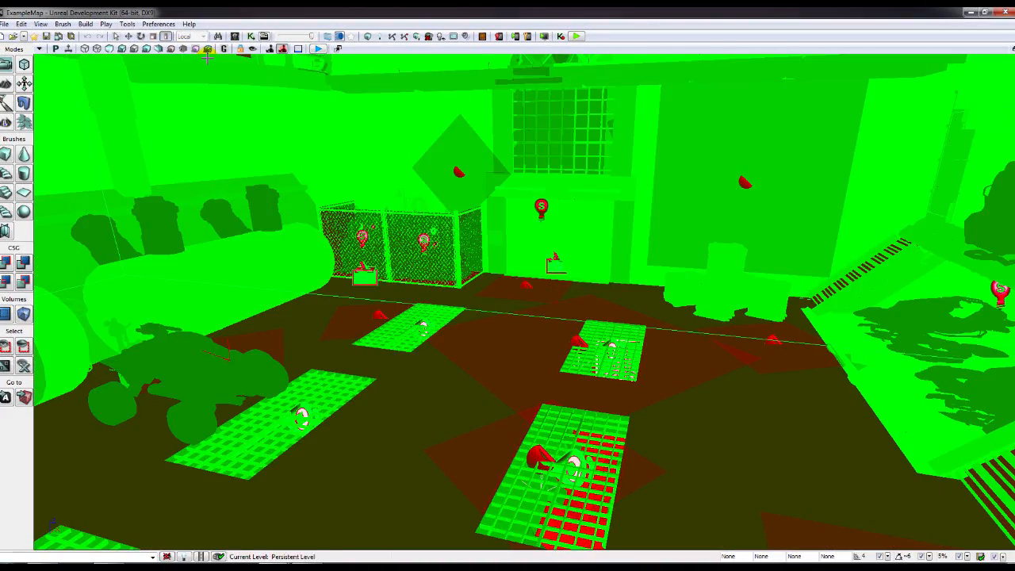
click(122, 49)
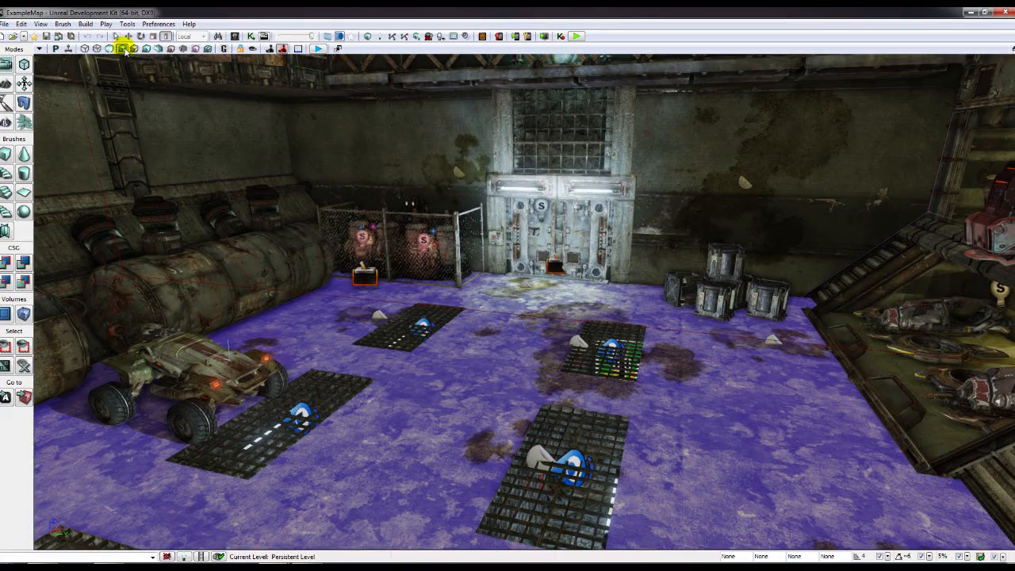
click(329, 266)
click(678, 244)
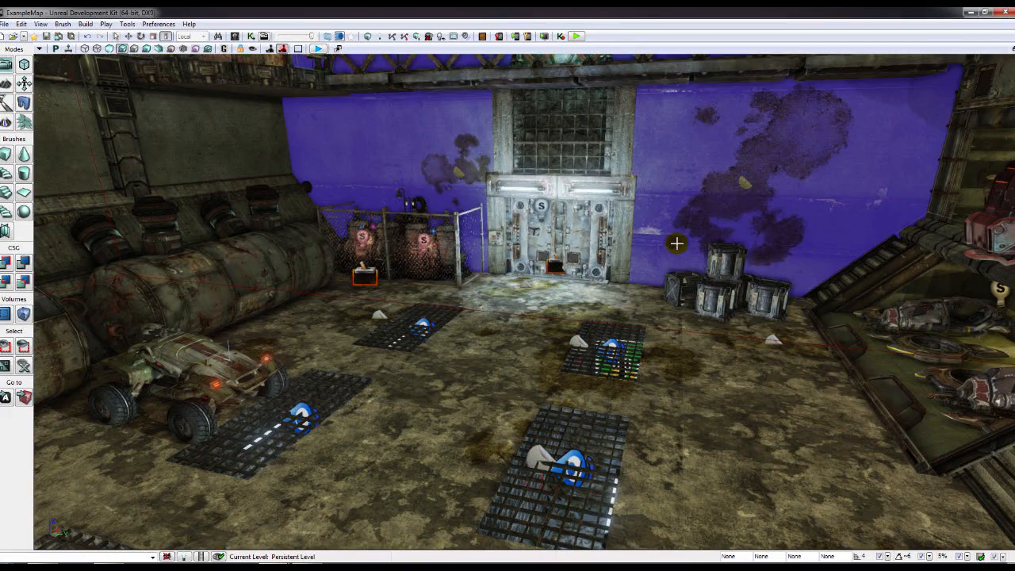
- Swing the view around the hall to the purple wall and door
right_drag(678, 244, 528, 312)
right_drag(377, 278, 507, 194)
right_drag(333, 329, 299, 305)
right_drag(220, 234, 474, 292)
click(576, 300)
right_drag(455, 363, 433, 357)
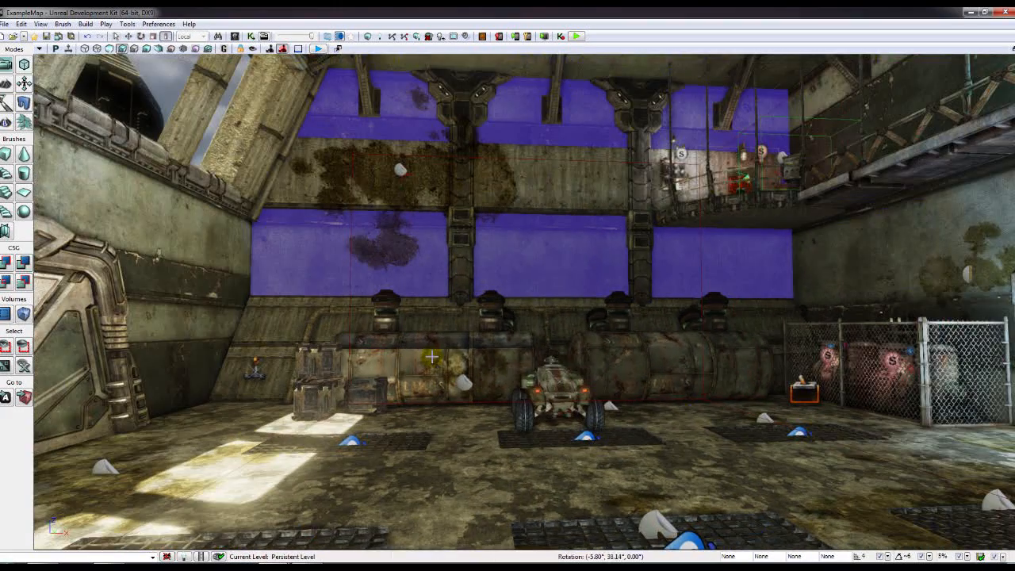
right_drag(370, 322, 553, 304)
- Move the builder brush cube across the room to sit beside the buggy
click(553, 298)
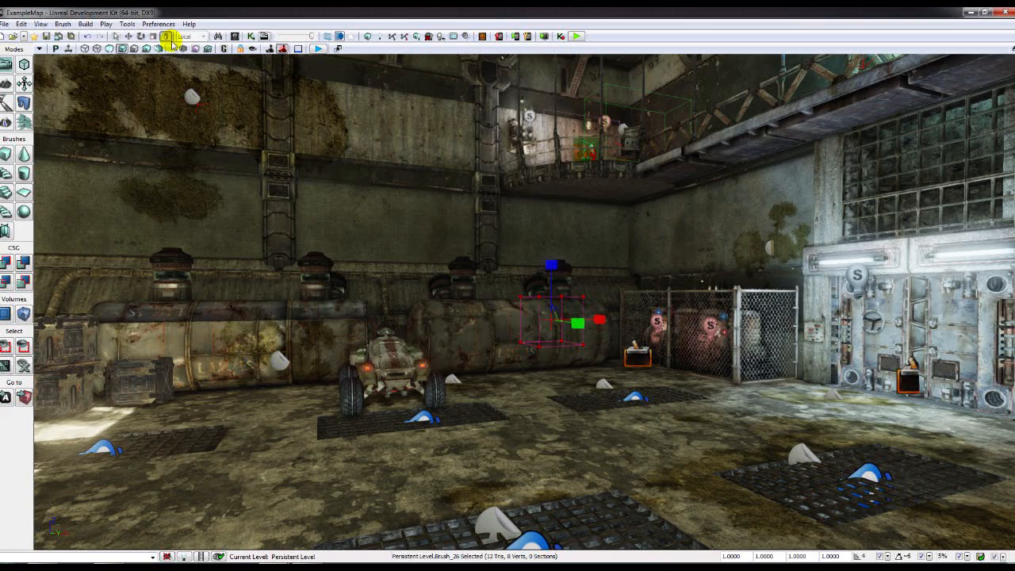
click(128, 37)
mouse_move(571, 324)
mouse_down()
mouse_move(879, 433)
mouse_move(793, 380)
mouse_up()
right_drag(793, 381, 821, 362)
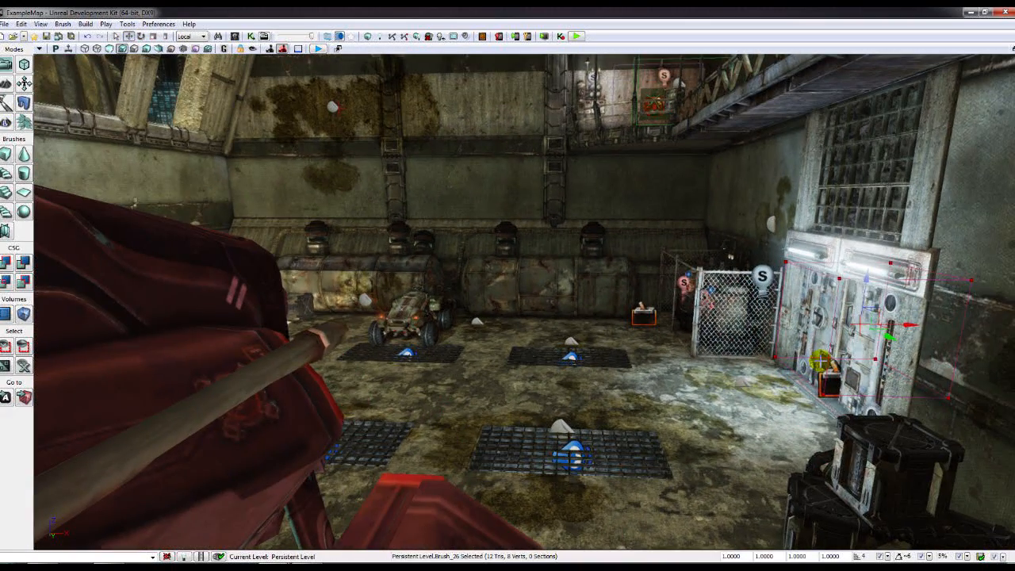
drag(909, 325, 537, 319)
right_drag(537, 319, 627, 301)
right_drag(420, 373, 455, 384)
drag(461, 392, 675, 460)
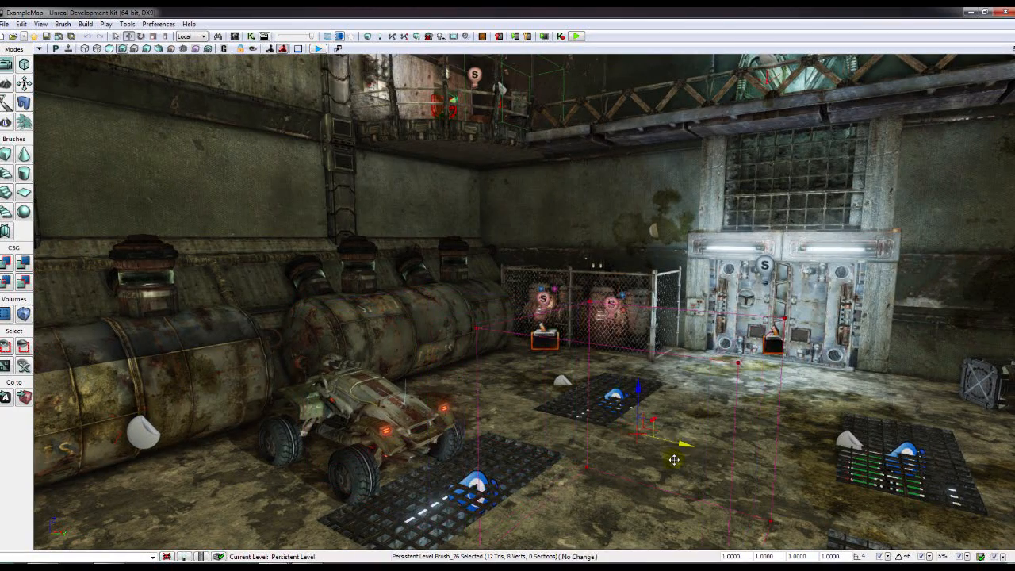
scroll(675, 460, down, 5)
- CSG Add the brush as a solid cube, then undo it with Ctrl+Z
click(7, 263)
mouse_move(424, 423)
right_down()
mouse_move(333, 427)
mouse_move(273, 401)
mouse_move(486, 412)
mouse_move(612, 351)
right_up()
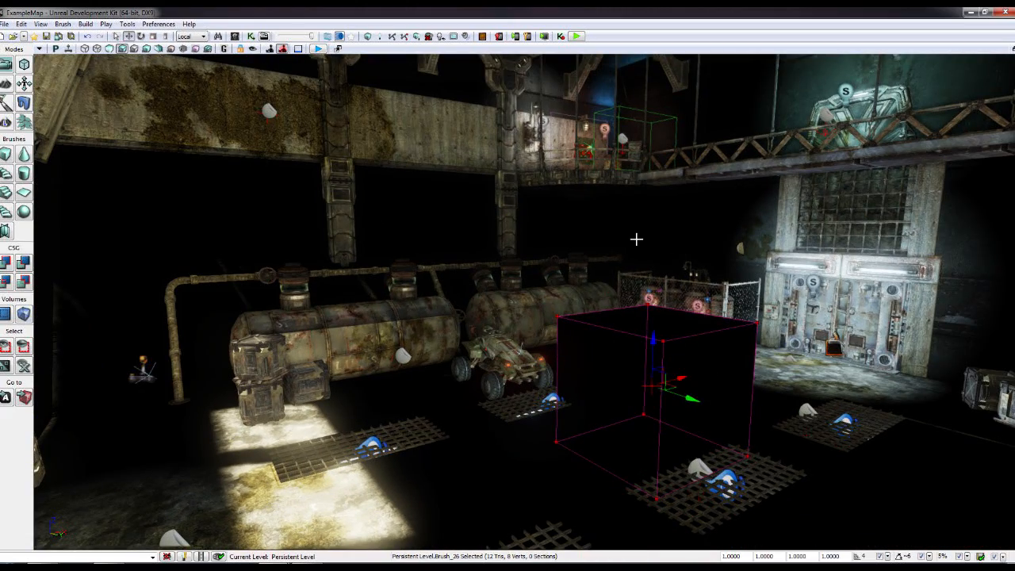
key(ctrl+z)
right_drag(440, 315, 266, 311)
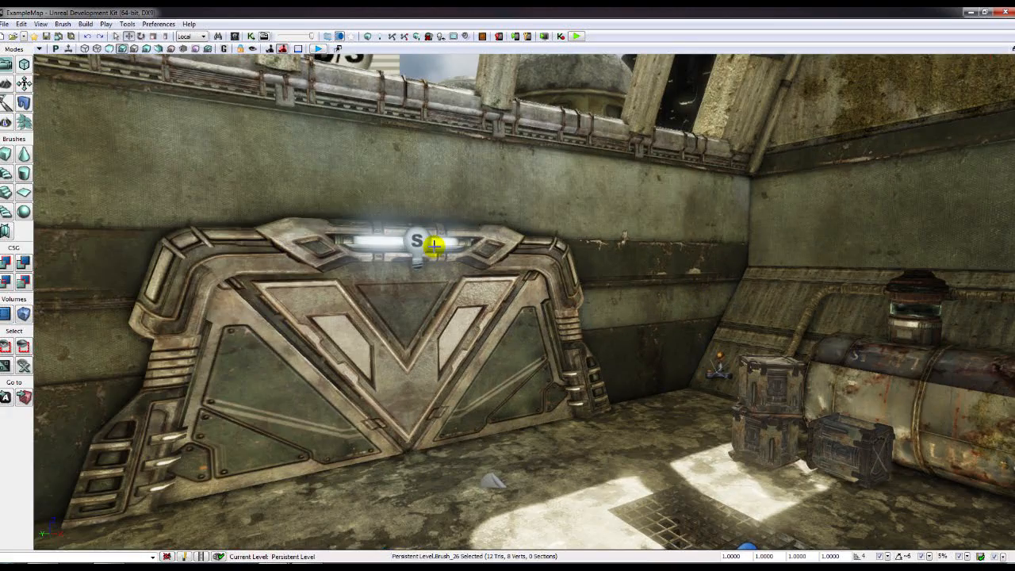
- Slide the point light above the door along the wall, then bring up the Open map dialog
click(421, 252)
mouse_move(422, 252)
right_down()
mouse_move(456, 248)
mouse_move(413, 249)
right_up()
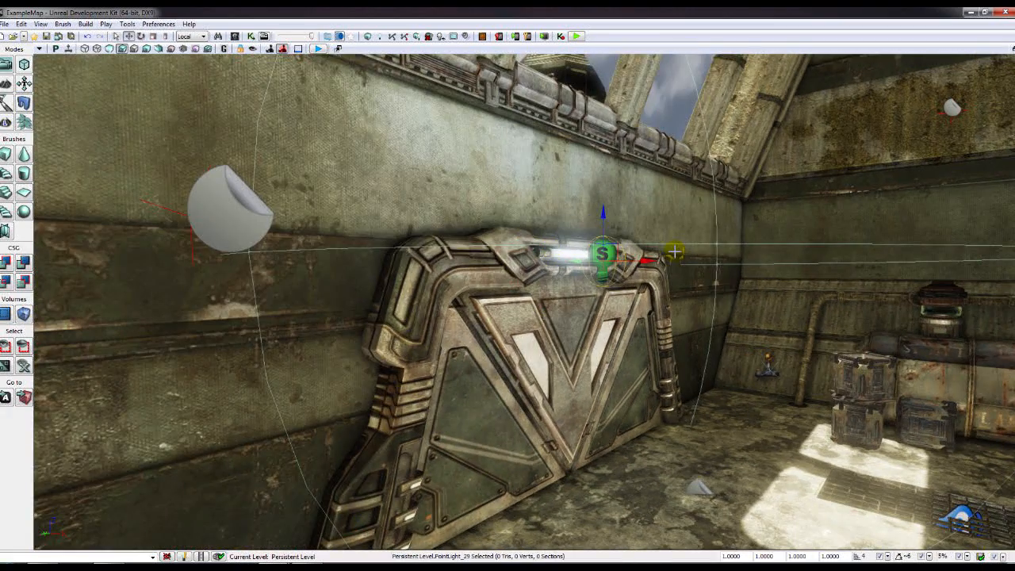
mouse_move(622, 267)
mouse_down()
mouse_move(804, 274)
mouse_move(680, 264)
mouse_move(891, 296)
mouse_move(679, 291)
mouse_move(628, 328)
mouse_up()
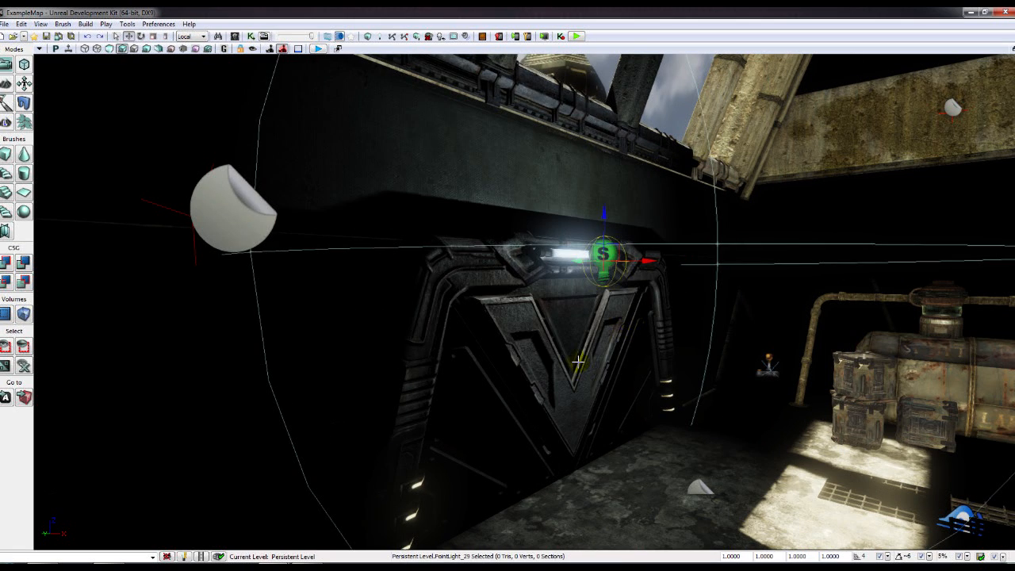
click(579, 362)
right_drag(617, 360, 786, 359)
click(13, 37)
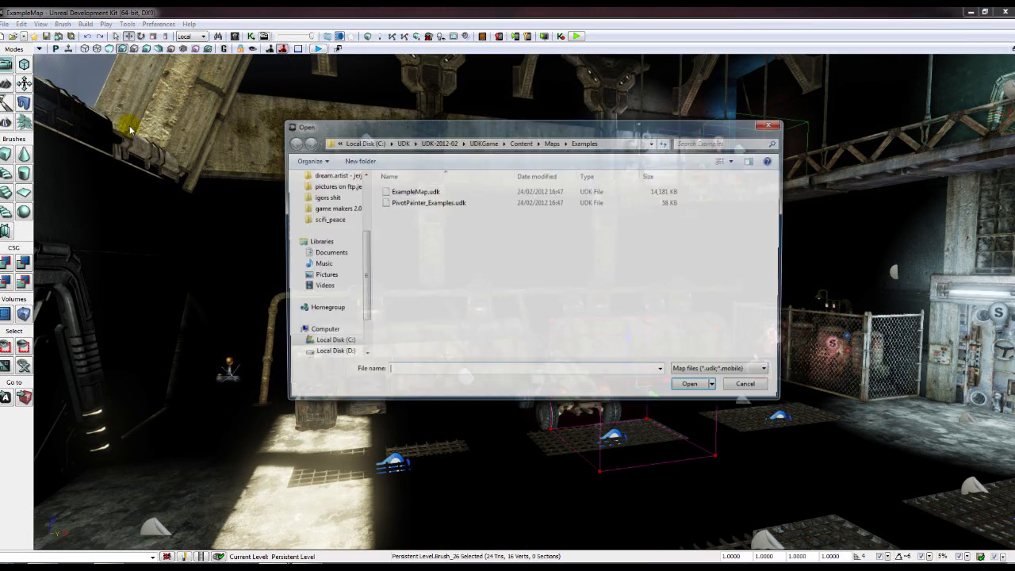
click(412, 193)
double_click(412, 192)
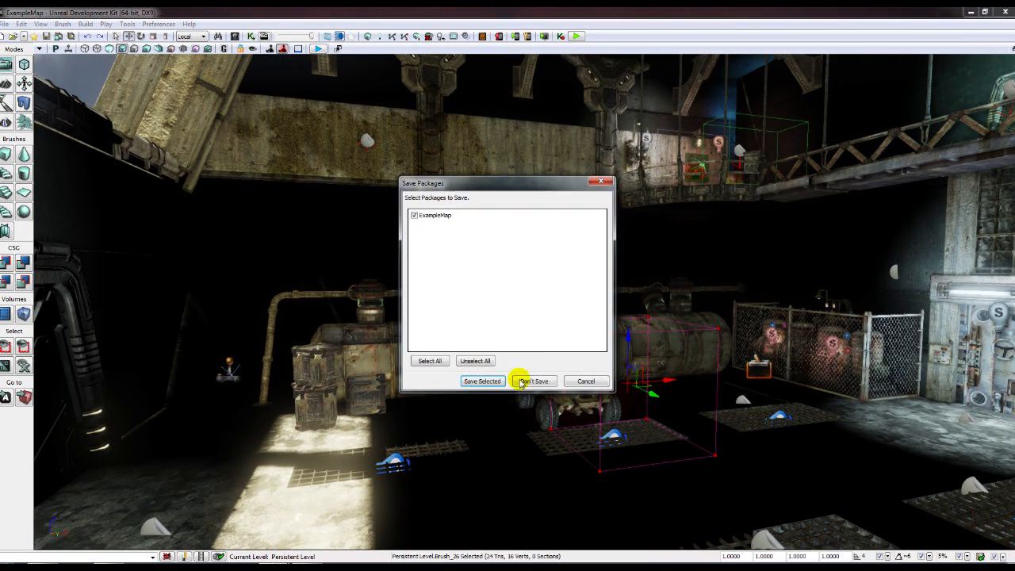
click(528, 381)
right_drag(311, 311, 510, 324)
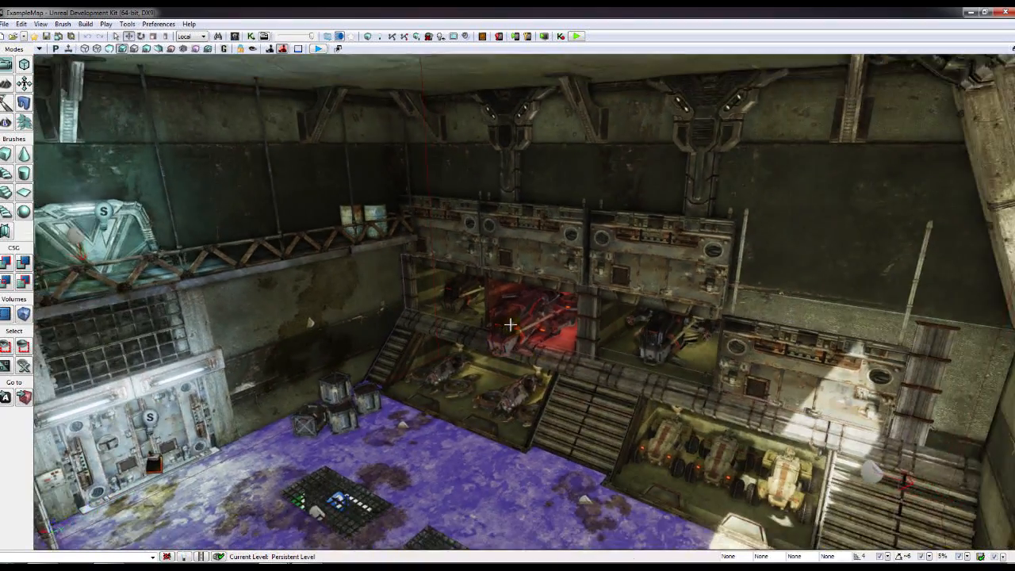
scroll(495, 321, up, 5)
click(516, 339)
right_drag(548, 376, 550, 246)
click(551, 245)
right_drag(510, 463, 476, 416)
click(476, 416)
scroll(476, 415, down, 3)
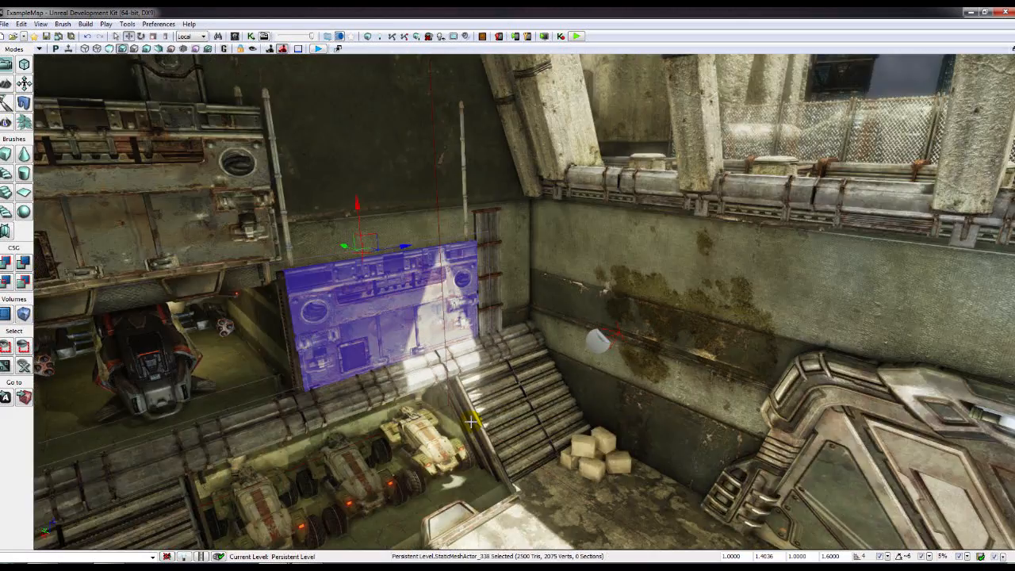
scroll(470, 382, up, 5)
click(469, 382)
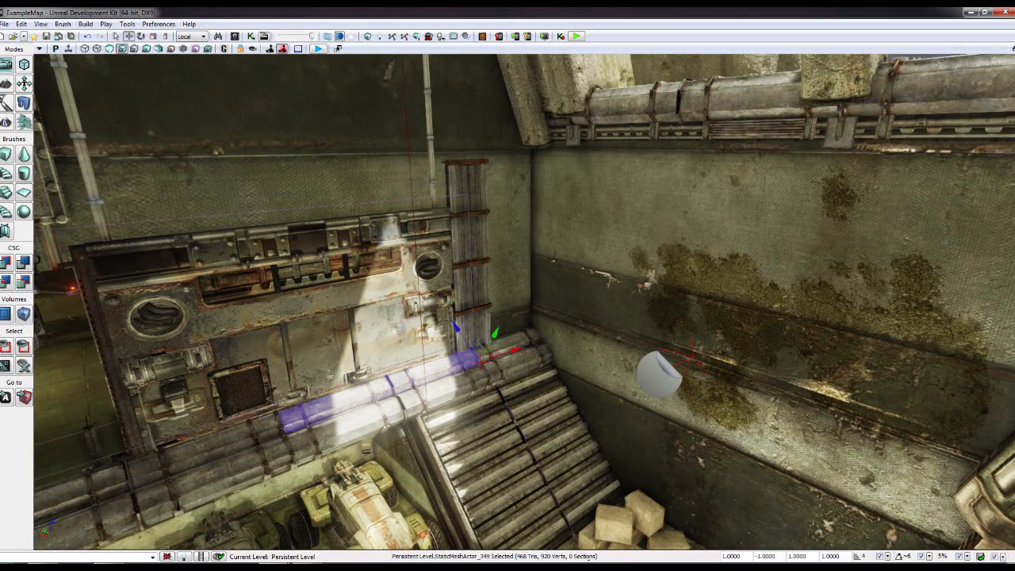
click(516, 445)
click(676, 331)
right_drag(676, 332, 754, 329)
click(674, 300)
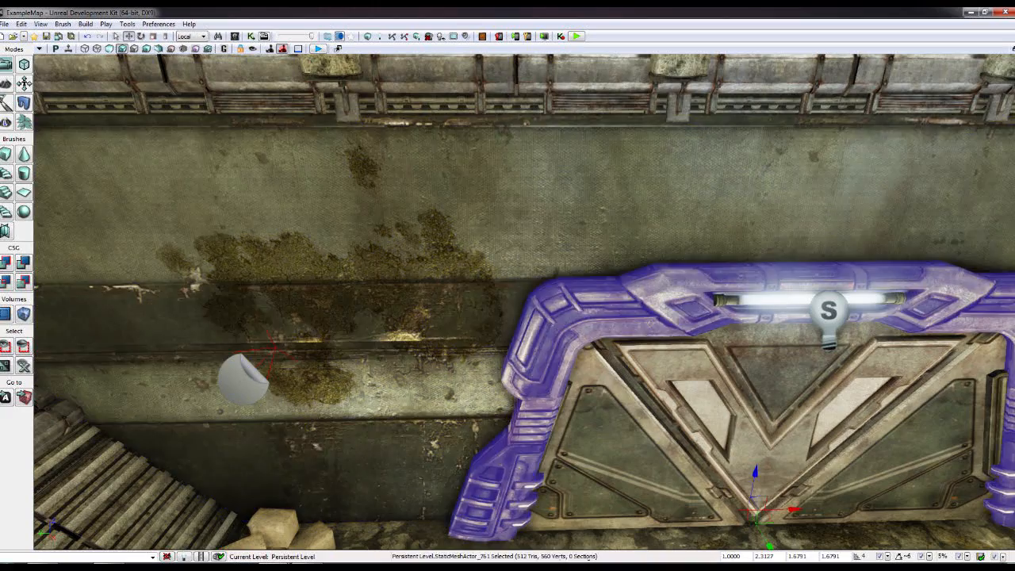
click(647, 357)
right_drag(576, 281, 541, 248)
click(541, 248)
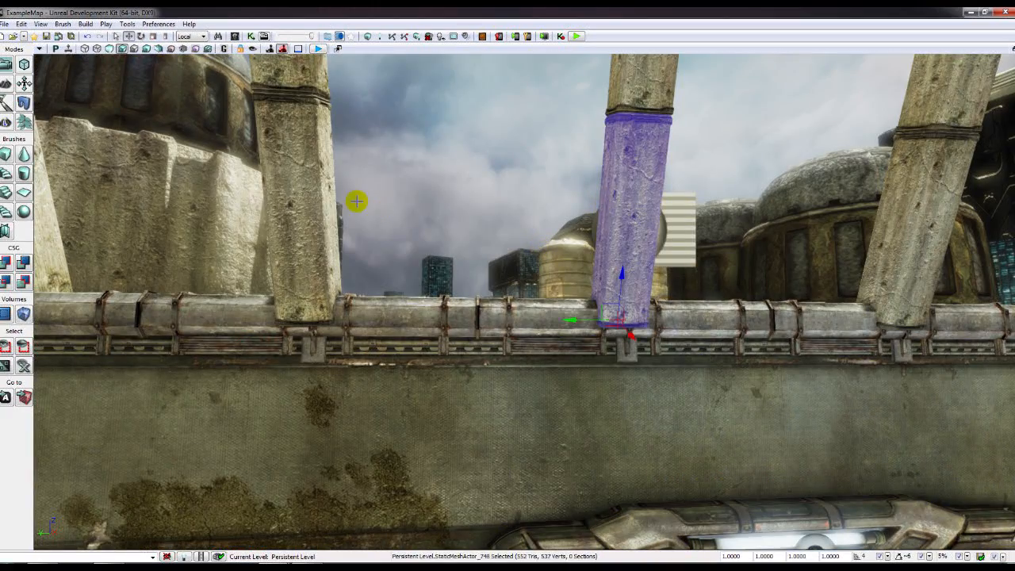
key(w)
right_drag(416, 371, 373, 371)
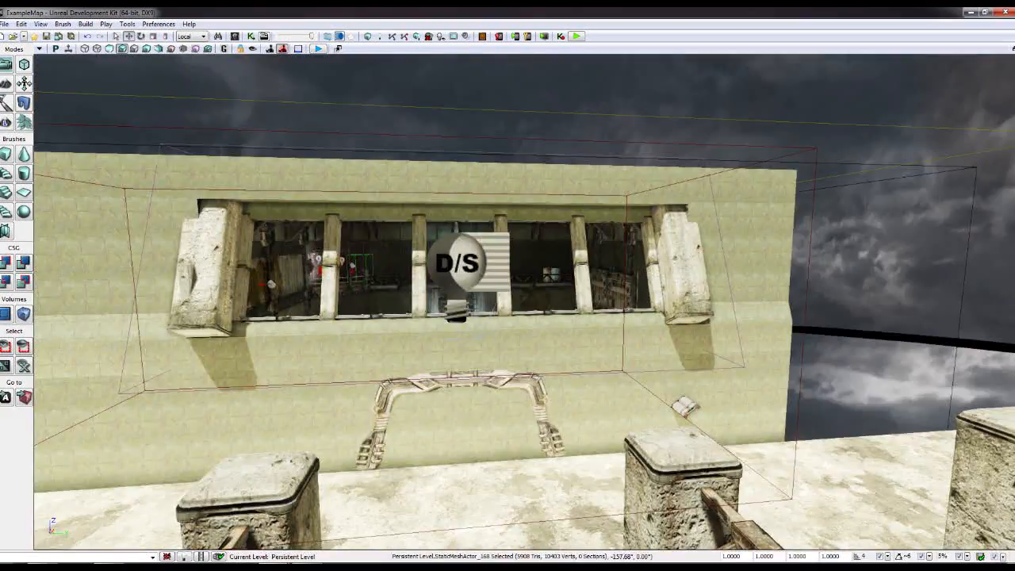
key(w)
key(w)
right_drag(523, 302, 341, 309)
key(w)
right_drag(468, 436, 364, 441)
click(414, 408)
right_drag(413, 408, 453, 462)
right_drag(453, 304, 341, 317)
right_drag(752, 351, 849, 452)
key(w)
key(w)
right_drag(603, 318, 294, 298)
key(s)
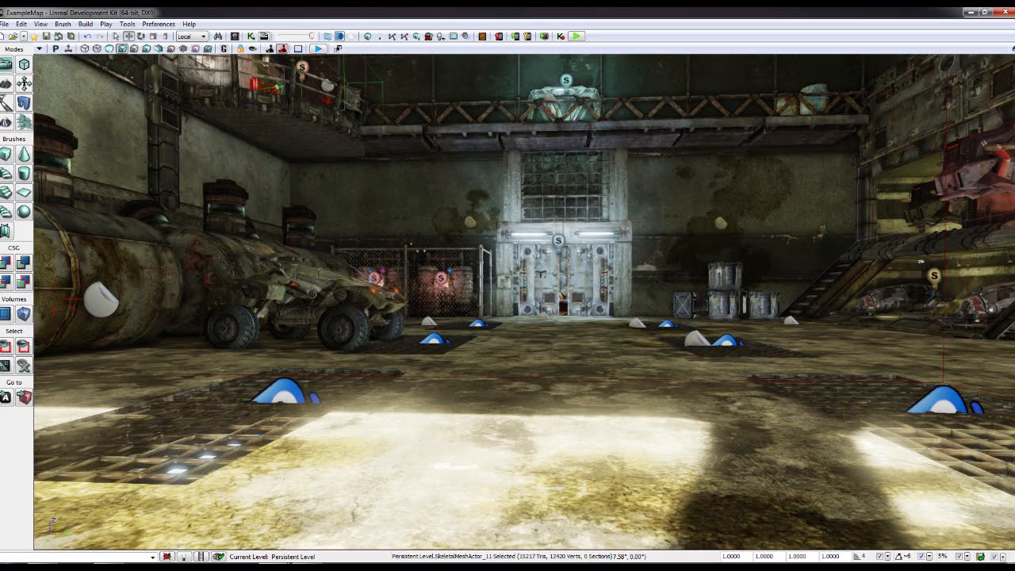
- Play the map in the editor preview, walk forward, then exit with Escape
click(576, 37)
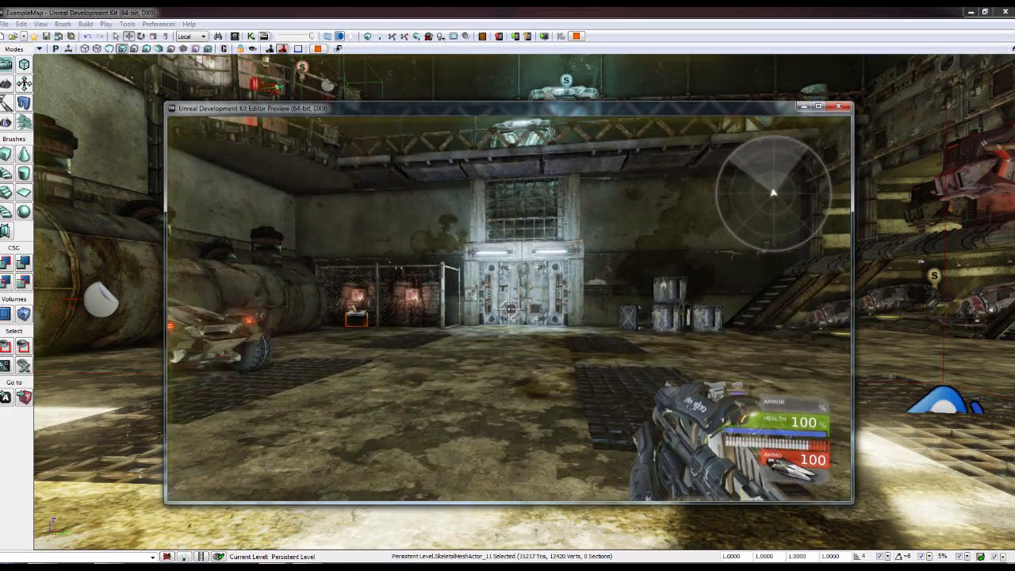
key(w)
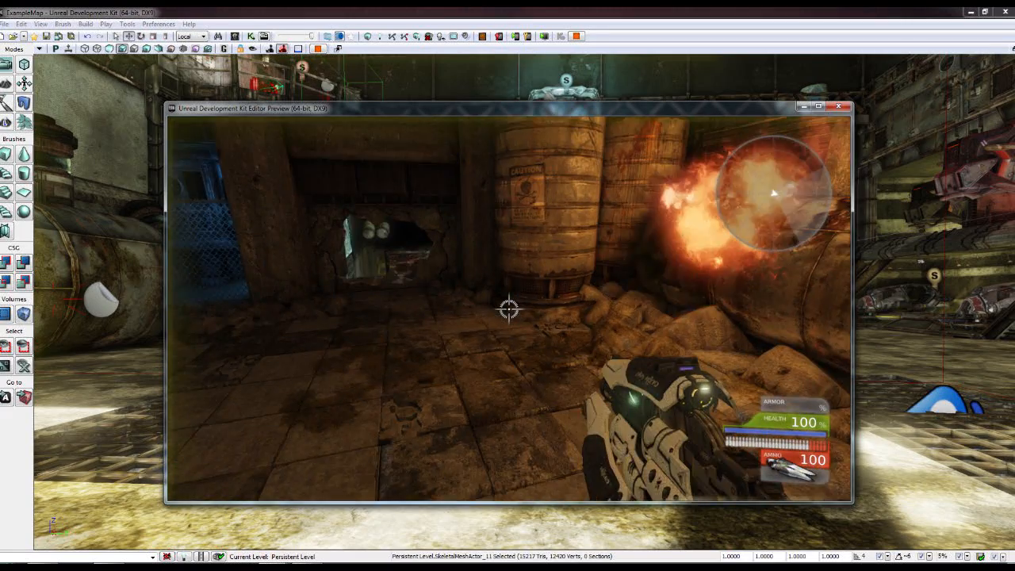
key(Escape)
- Slide the apple path node near the rocks to the left
right_drag(592, 169, 360, 281)
click(263, 335)
right_drag(263, 335, 329, 331)
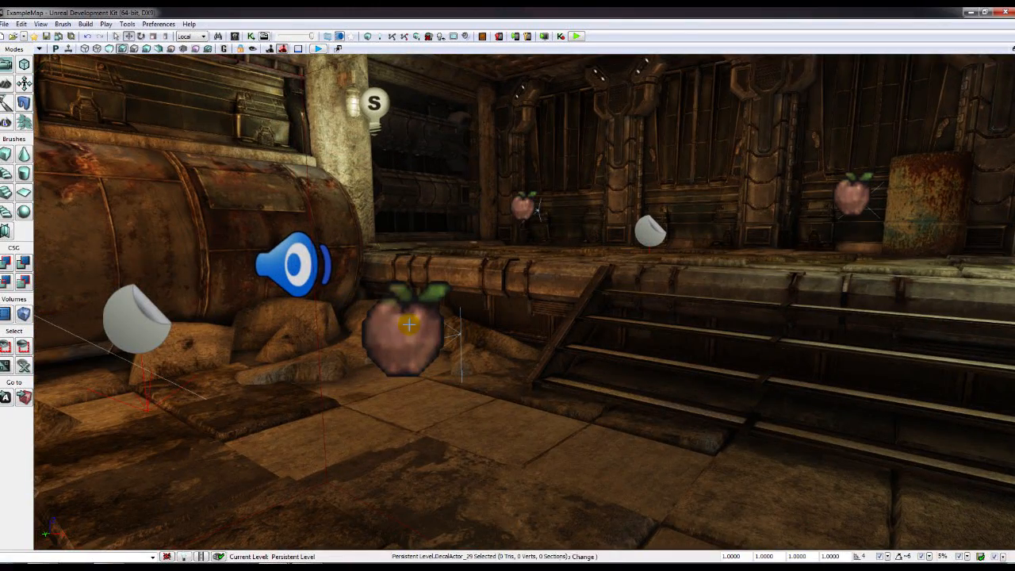
click(407, 336)
right_drag(407, 337, 349, 369)
right_drag(502, 312, 503, 310)
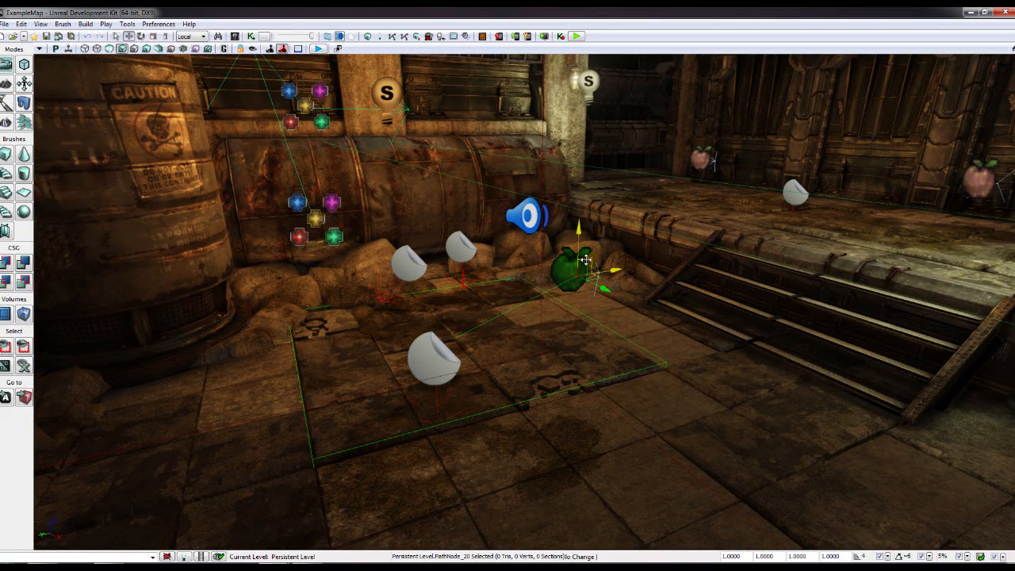
drag(585, 261, 515, 252)
drag(485, 287, 482, 289)
- Move the right apple path node over beside the barrel
click(800, 191)
right_drag(799, 190, 903, 163)
key(w)
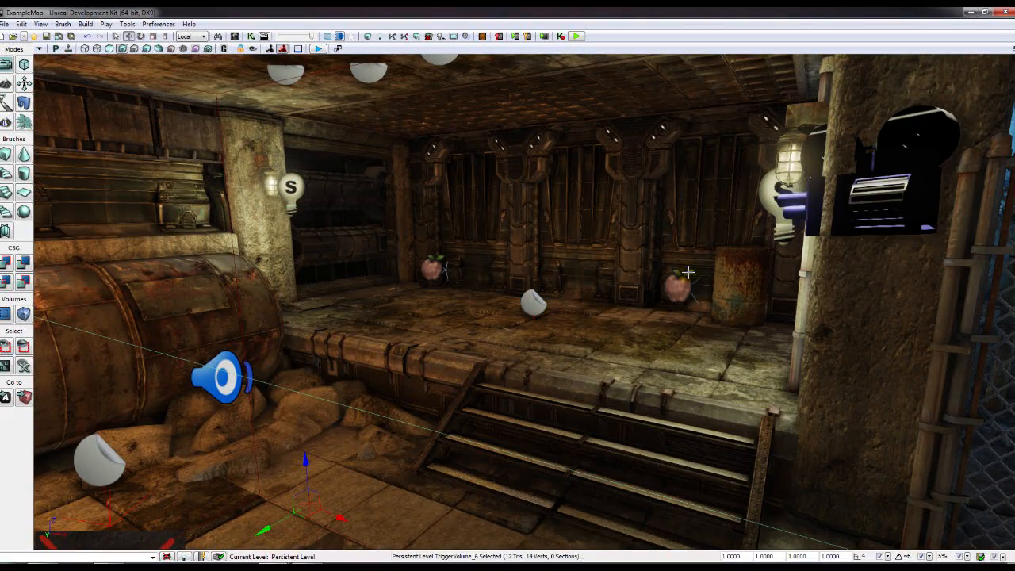
click(673, 269)
drag(673, 252, 698, 254)
key(w)
right_drag(638, 280, 521, 295)
click(408, 262)
- Raise the left path node, shift the centre node back and the right node left
click(437, 258)
drag(447, 254, 446, 211)
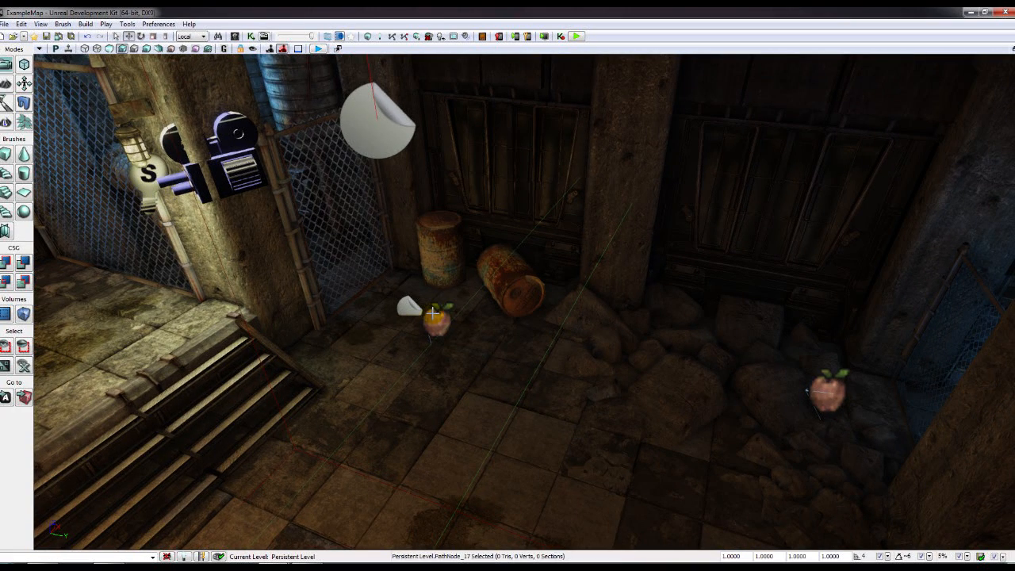
click(439, 310)
drag(439, 310, 446, 281)
click(821, 382)
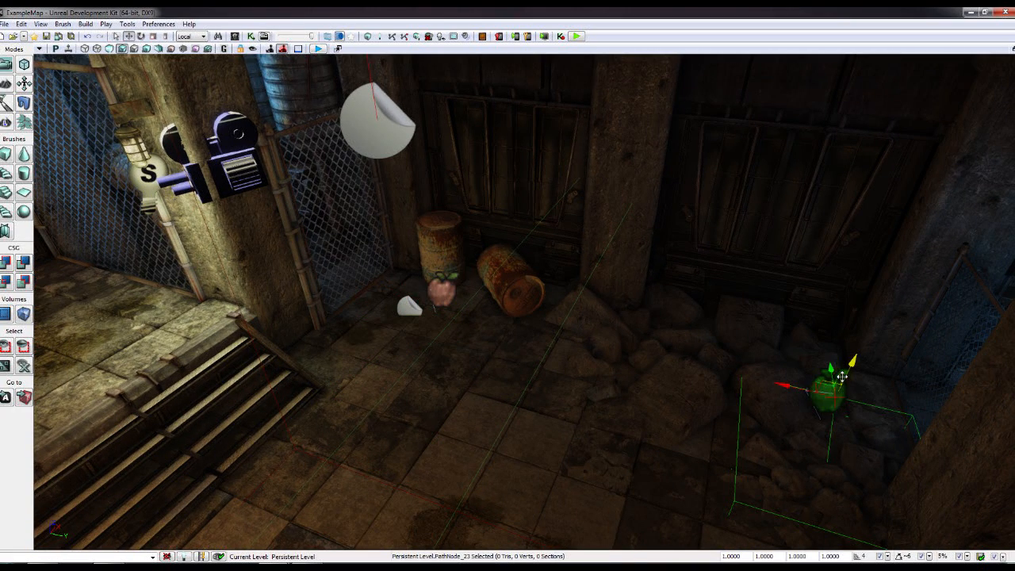
drag(842, 371, 618, 324)
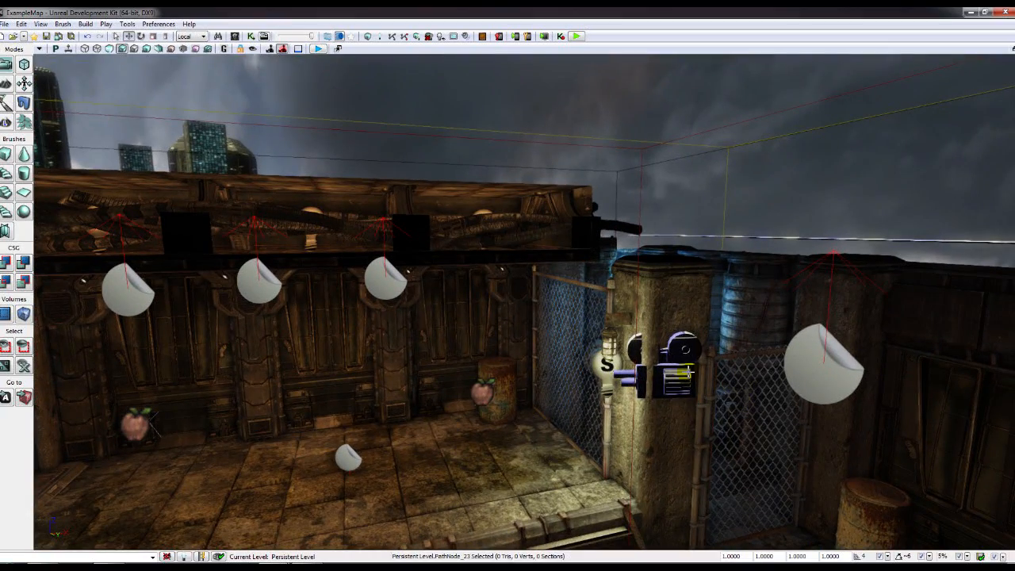
- Look around the barrels and neighbouring room, back into the hangar, then start a new map
click(689, 372)
right_drag(688, 371, 659, 376)
scroll(659, 376, up, 5)
click(691, 409)
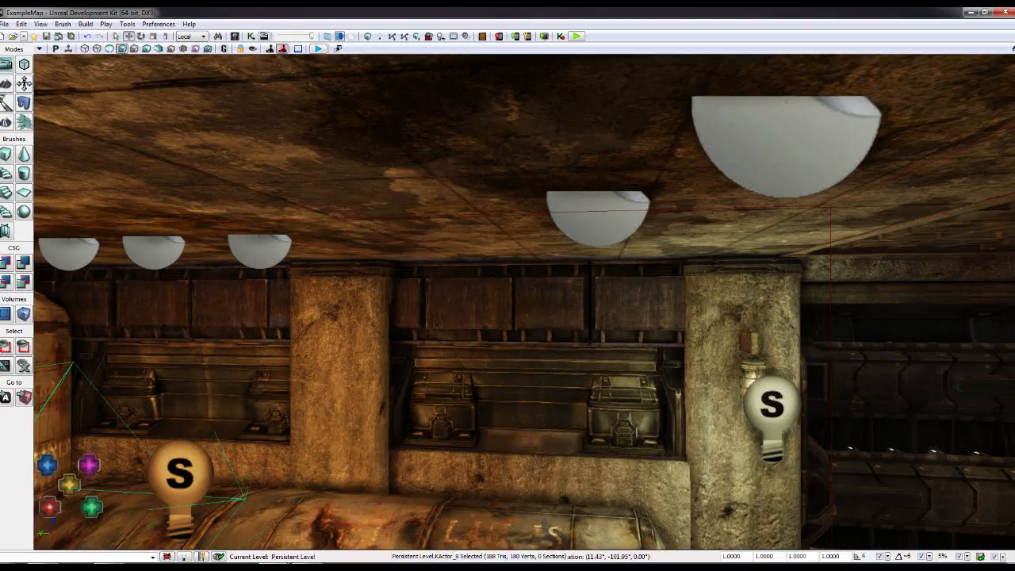
right_drag(508, 301, 476, 301)
scroll(507, 302, up, 3)
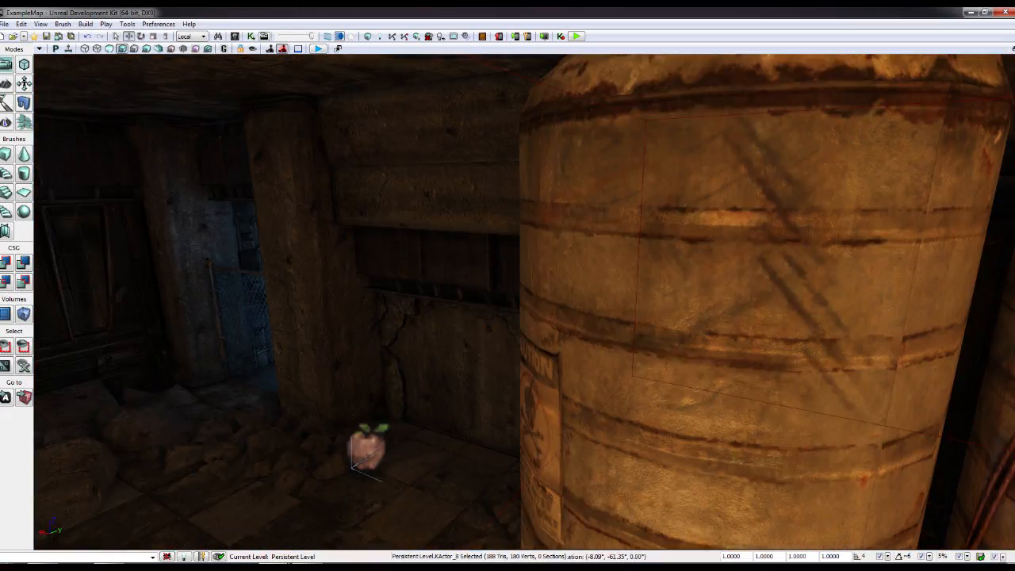
right_drag(507, 301, 460, 301)
right_drag(265, 303, 317, 320)
scroll(317, 320, up, 2)
mouse_move(80, 302)
right_down()
mouse_move(119, 246)
mouse_move(95, 297)
right_up()
mouse_move(417, 347)
right_down()
mouse_move(413, 444)
mouse_move(417, 347)
mouse_move(428, 347)
right_up()
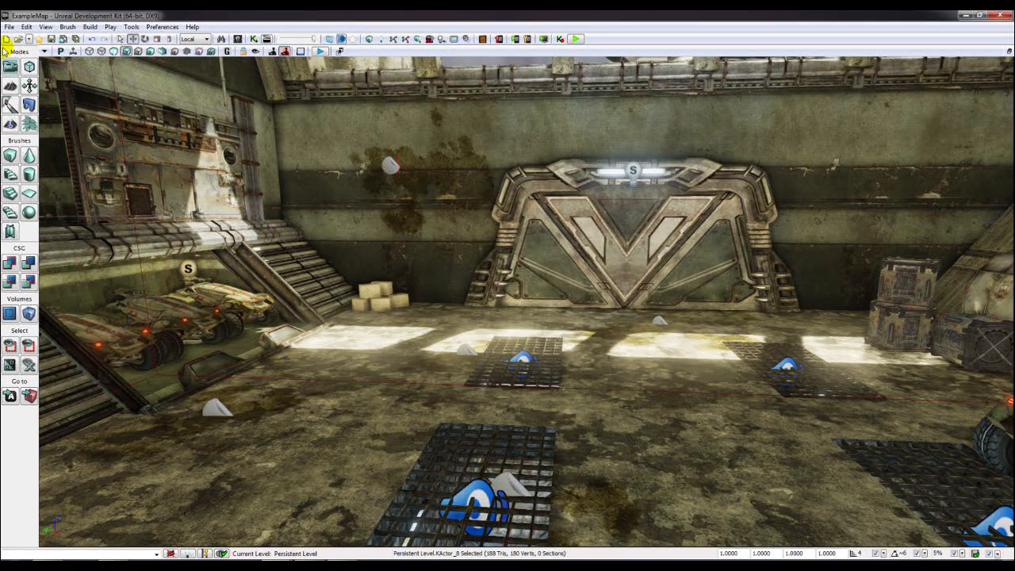
click(7, 38)
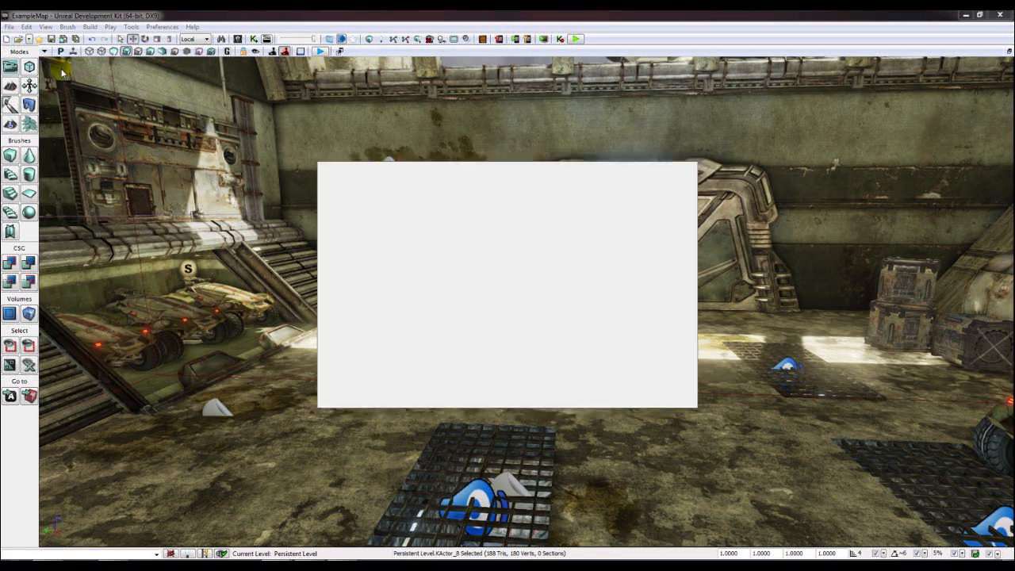
- Start a Blank Map, discarding changes to the example map
click(361, 349)
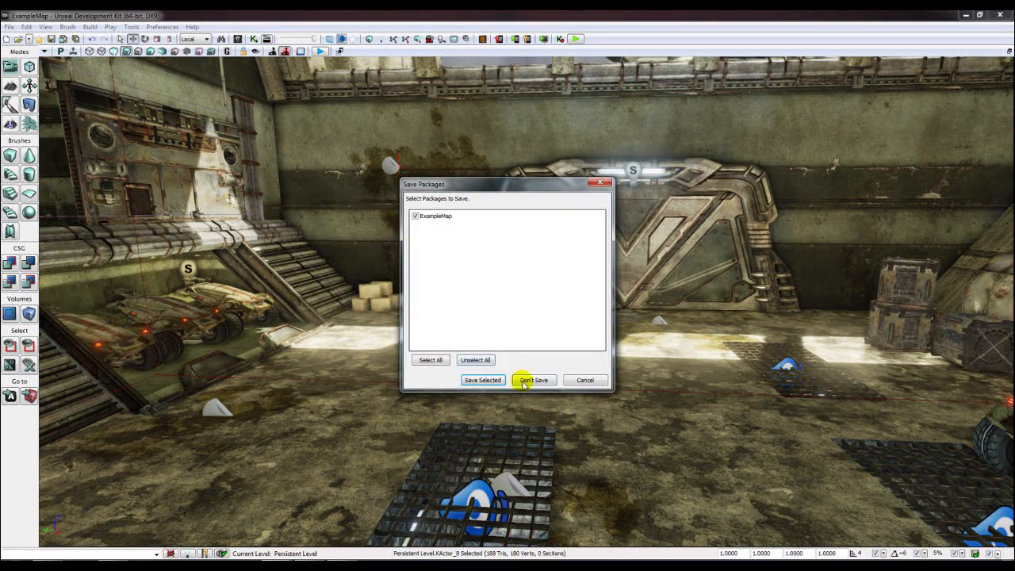
click(526, 382)
right_drag(542, 362, 538, 338)
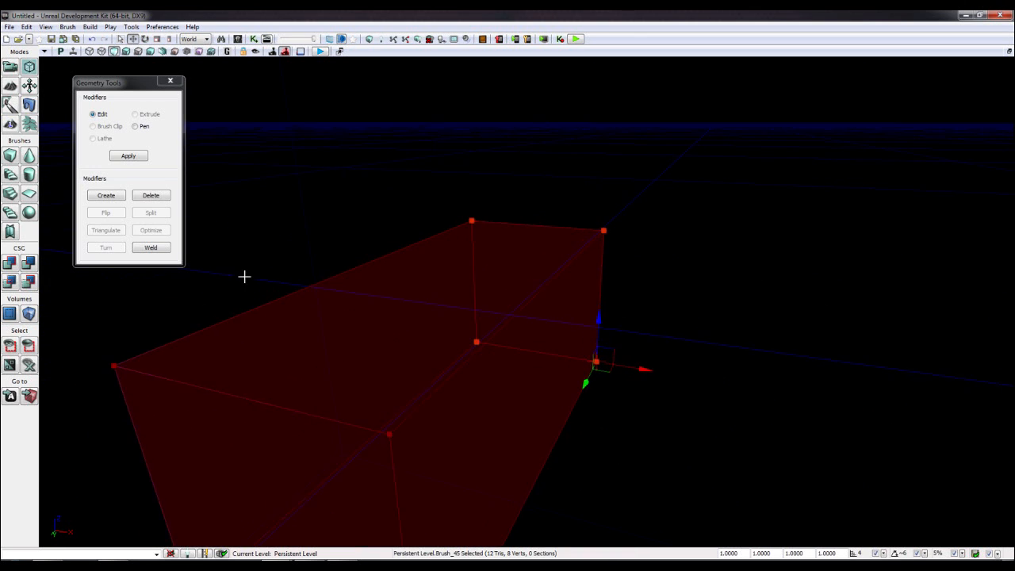
drag(243, 275, 242, 254)
click(170, 80)
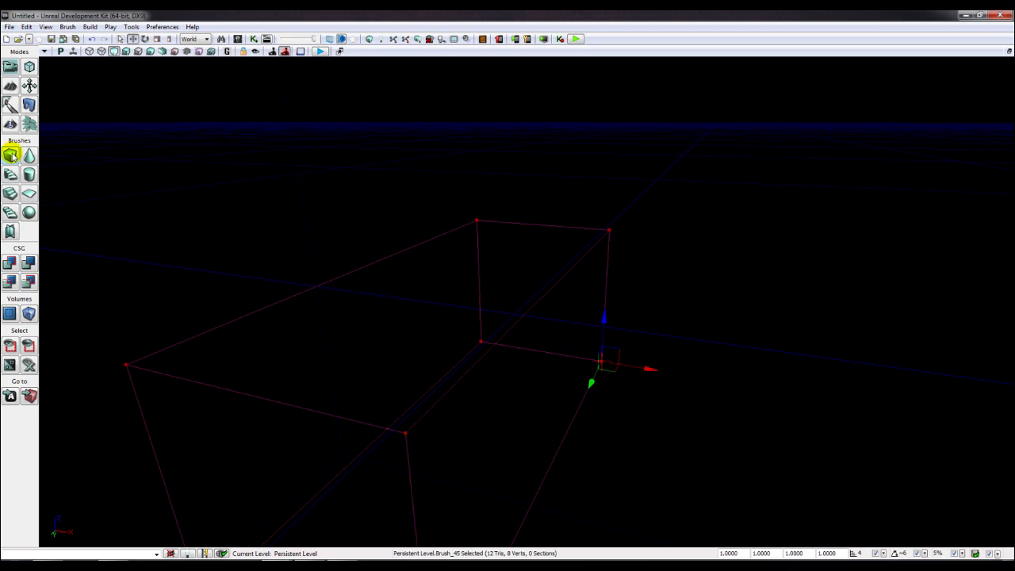
- Rebuild the Cube builder brush at X, Y and Z of 1024
right_click(11, 155)
click(517, 238)
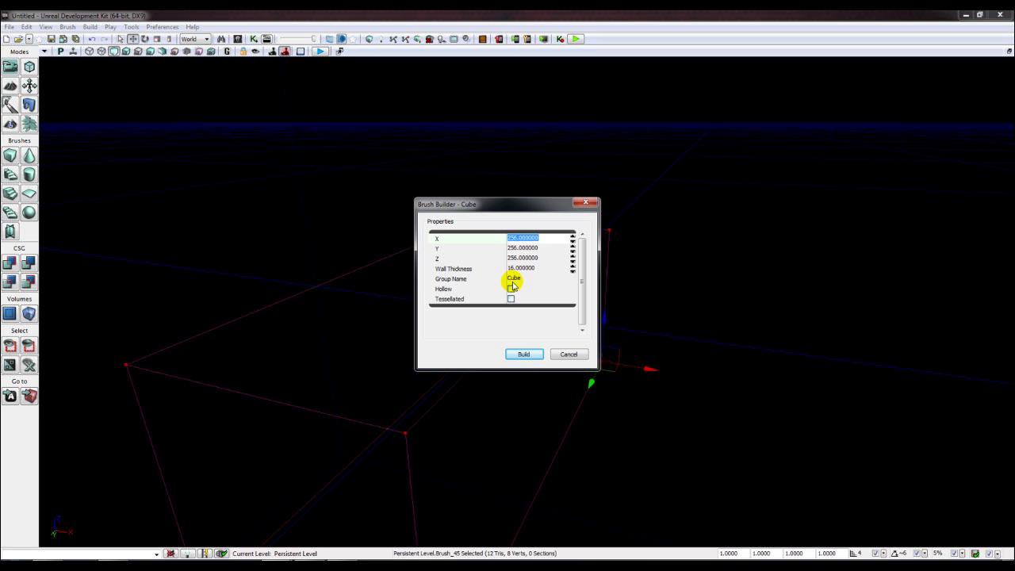
text(1)
key(Tab)
text(1024)
key(Tab)
text(1024)
key(Return)
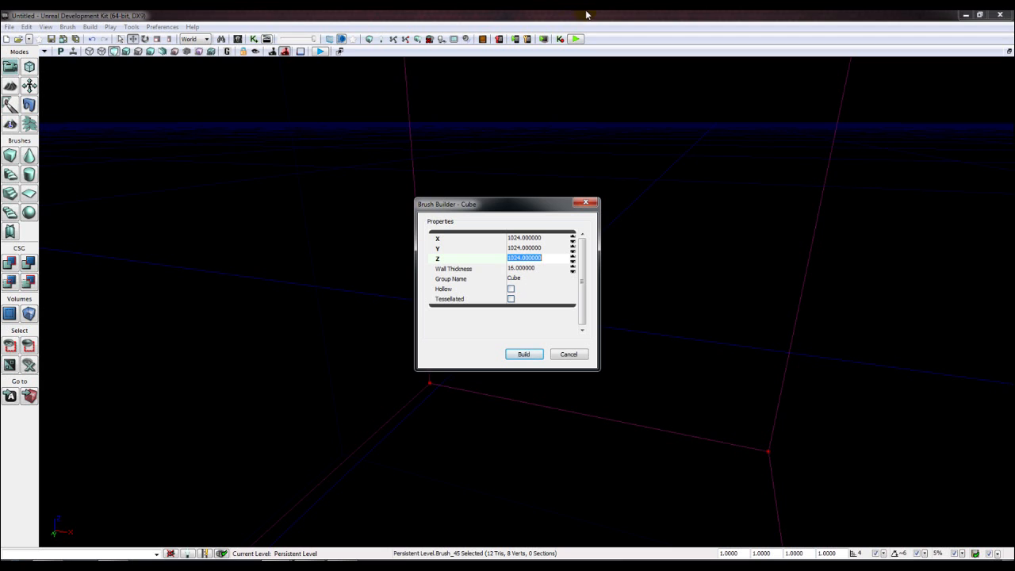
click(569, 354)
- Pull the view back and select the enlarged cube brush and its top corners
right_drag(638, 335, 555, 269)
drag(555, 270, 474, 231)
mouse_move(349, 151)
ctrl+alt+mouse_down()
mouse_move(607, 270)
mouse_move(818, 283)
ctrl+alt+mouse_up()
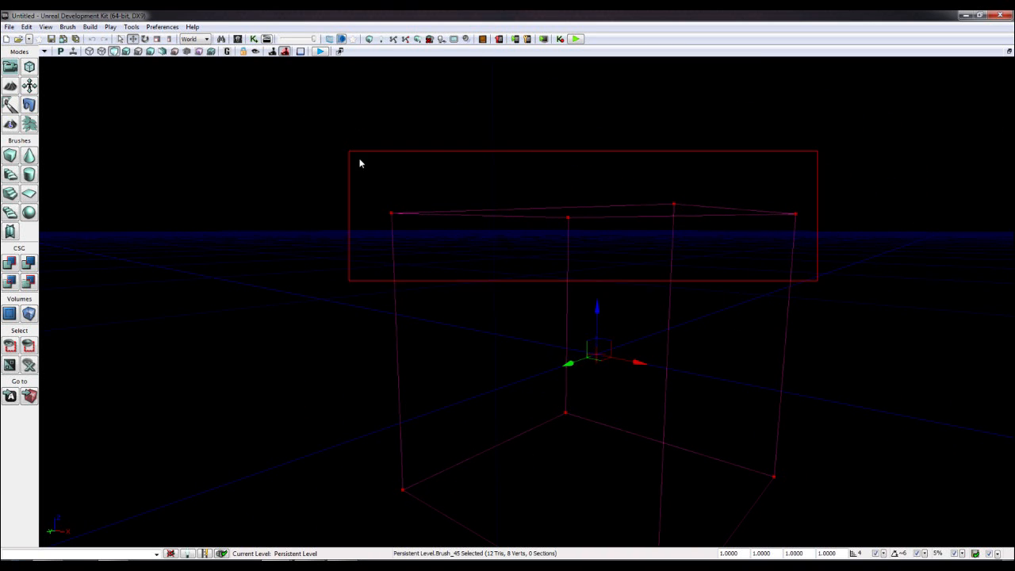
click(670, 269)
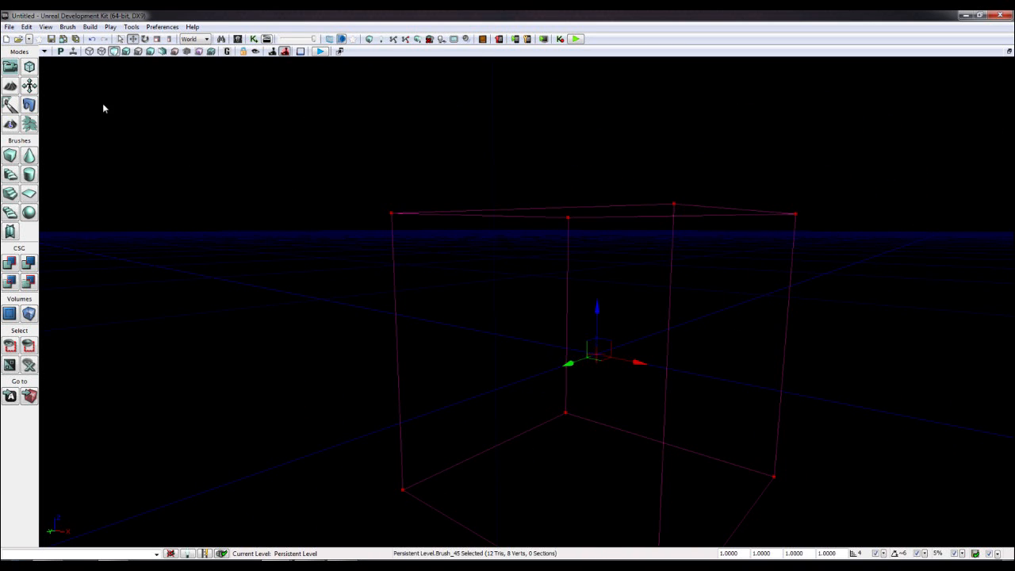
- In Geometry mode, drag the cube's four top vertices down into a thin slab
click(29, 68)
mouse_move(352, 148)
ctrl+alt+mouse_down()
mouse_move(541, 215)
mouse_move(799, 231)
ctrl+alt+mouse_up()
drag(798, 163, 806, 445)
mouse_move(797, 403)
right_down()
mouse_move(832, 476)
mouse_move(821, 428)
mouse_move(841, 341)
mouse_move(793, 421)
mouse_move(777, 418)
right_up()
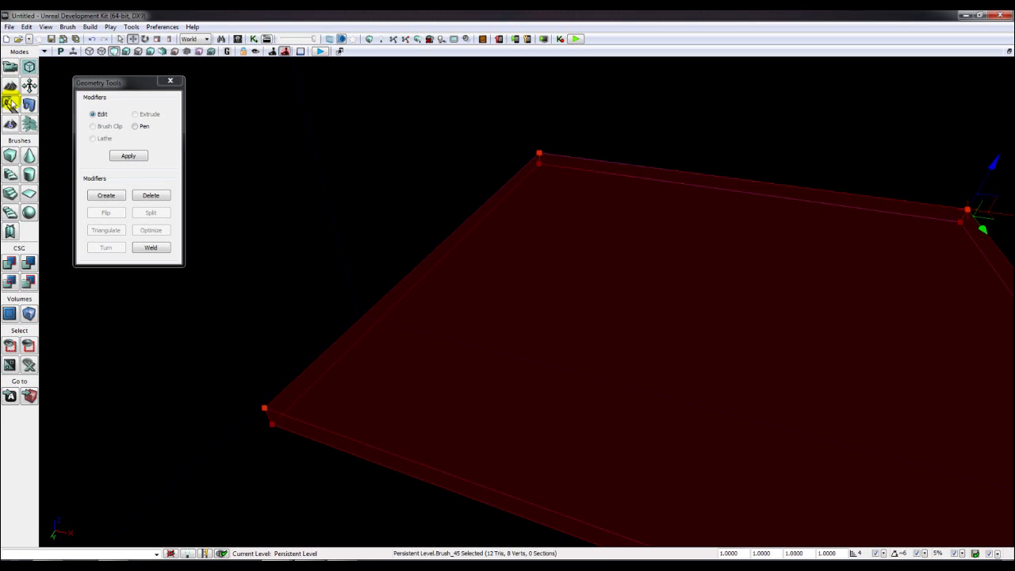
- CSG Add the slab as a checkered floor and close Geometry mode
click(9, 262)
mouse_move(468, 264)
right_down()
mouse_move(476, 238)
mouse_move(564, 273)
mouse_move(444, 266)
mouse_move(467, 252)
right_up()
click(753, 263)
mouse_move(752, 263)
right_down()
mouse_move(718, 218)
mouse_move(686, 266)
mouse_move(627, 266)
right_up()
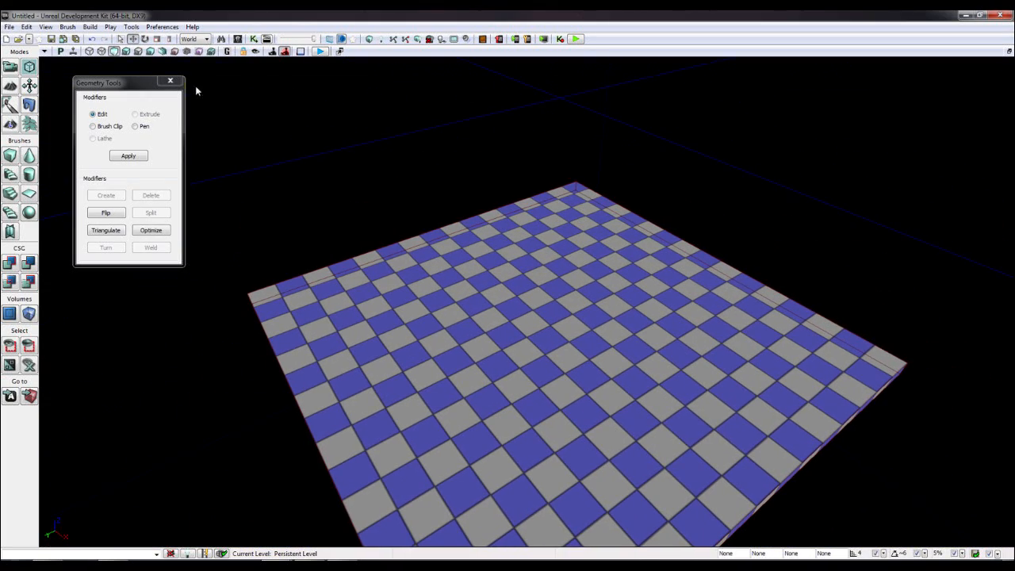
click(169, 80)
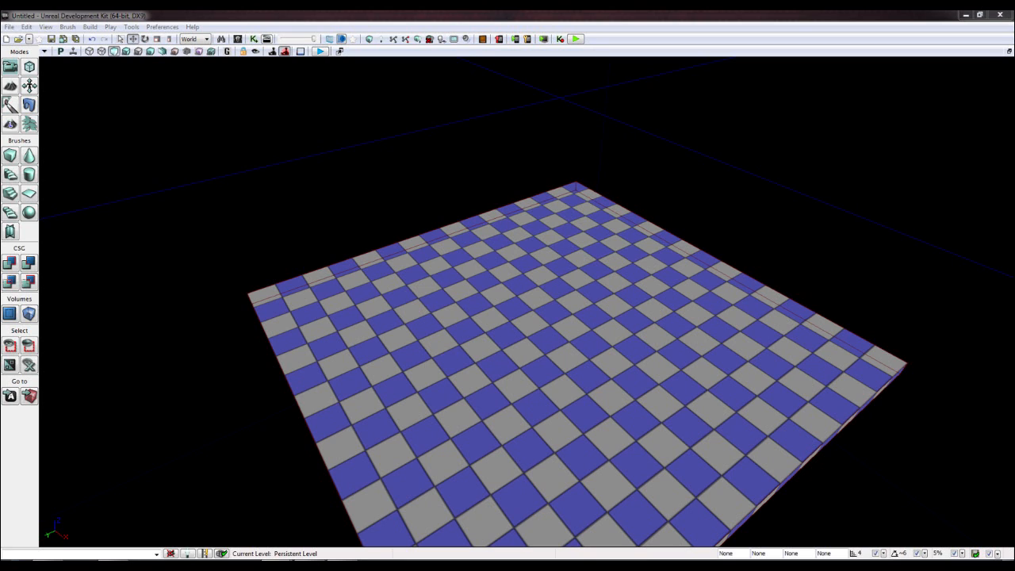
right_drag(188, 186, 243, 124)
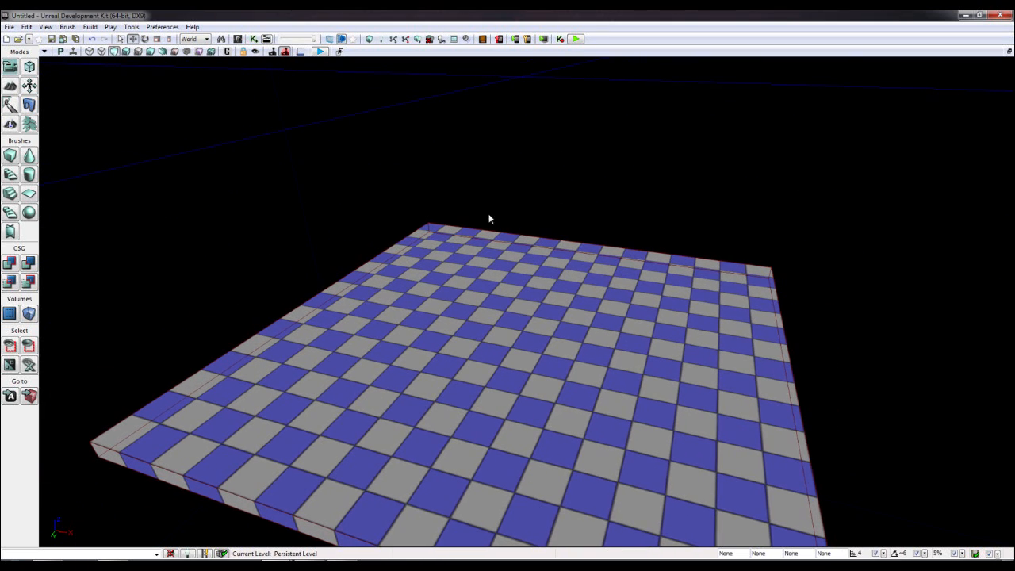
- Drag UTVehicleFactory_Scorpion from Actor Classes onto the checkered floor
click(238, 39)
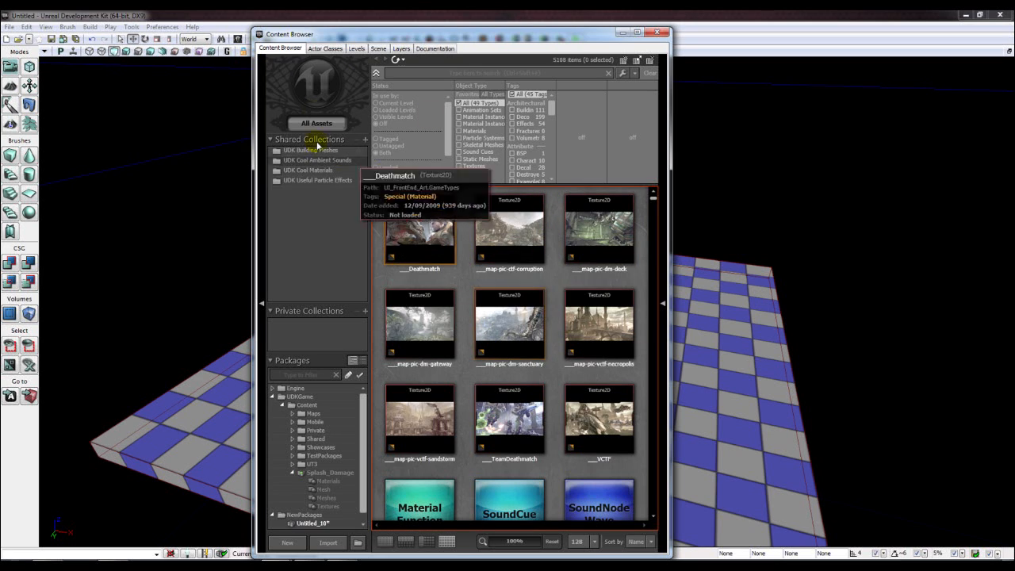
click(324, 48)
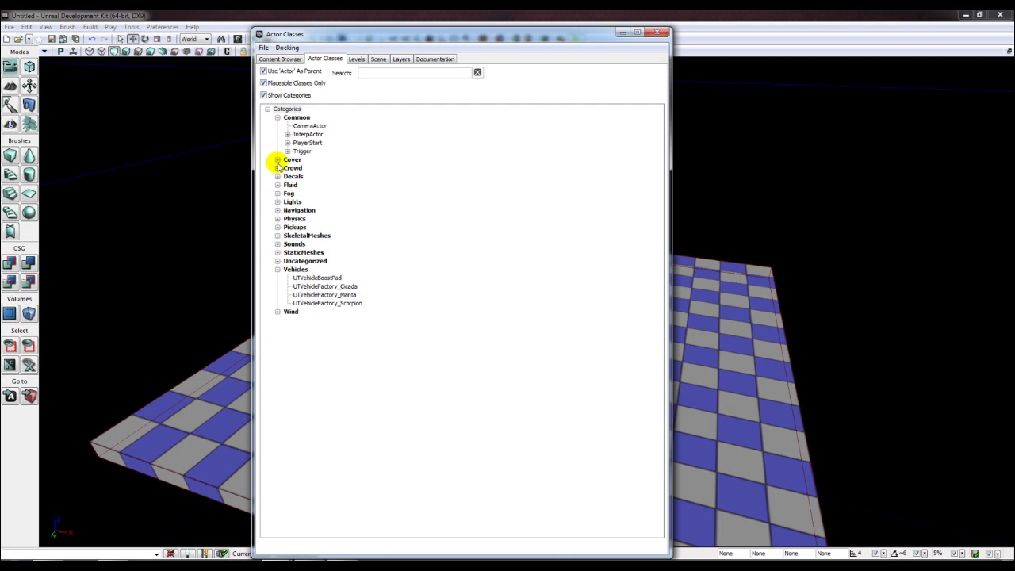
click(324, 304)
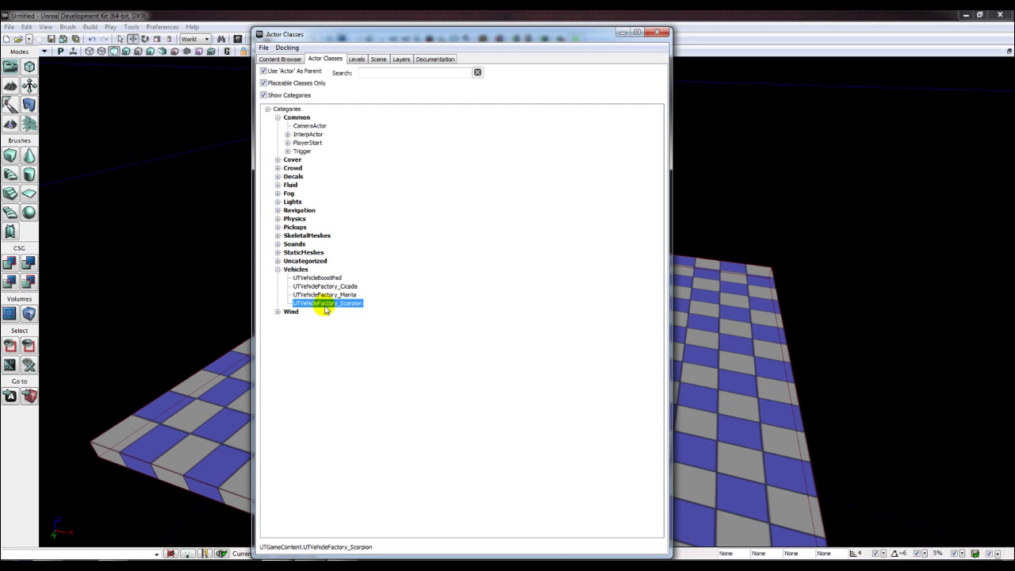
drag(612, 32, 392, 77)
drag(109, 336, 542, 323)
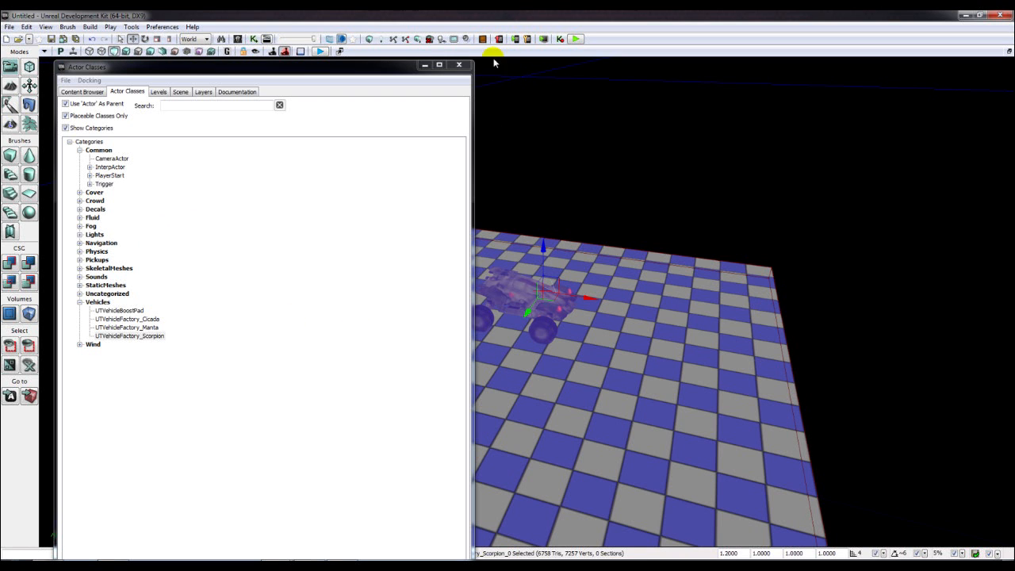
click(425, 66)
- Orbit around the placed Scorpion and floor, then select the floor brush
drag(555, 241, 454, 166)
scroll(555, 241, up, 5)
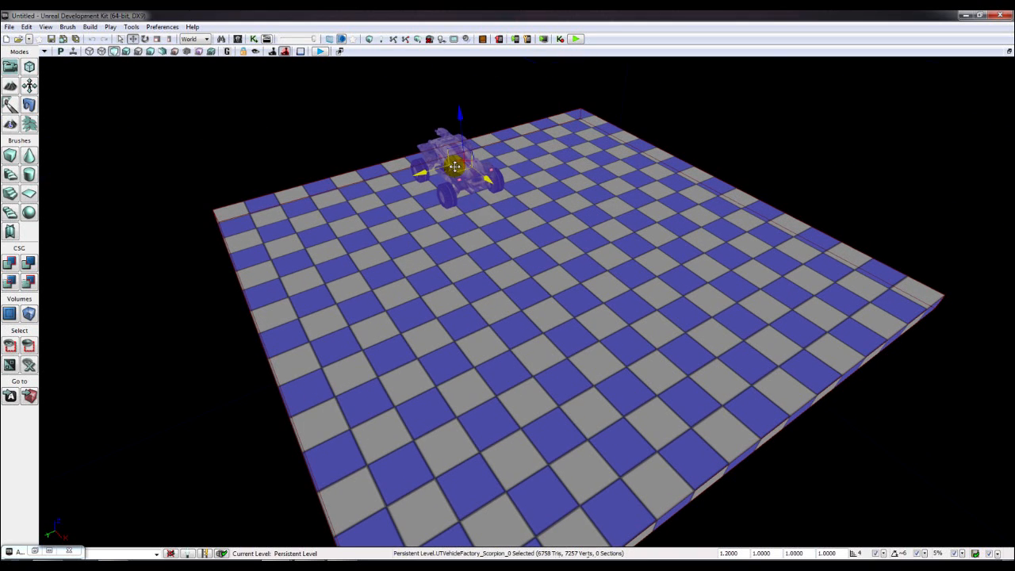
click(331, 186)
mouse_move(331, 186)
right_down()
mouse_move(412, 155)
mouse_move(344, 194)
right_up()
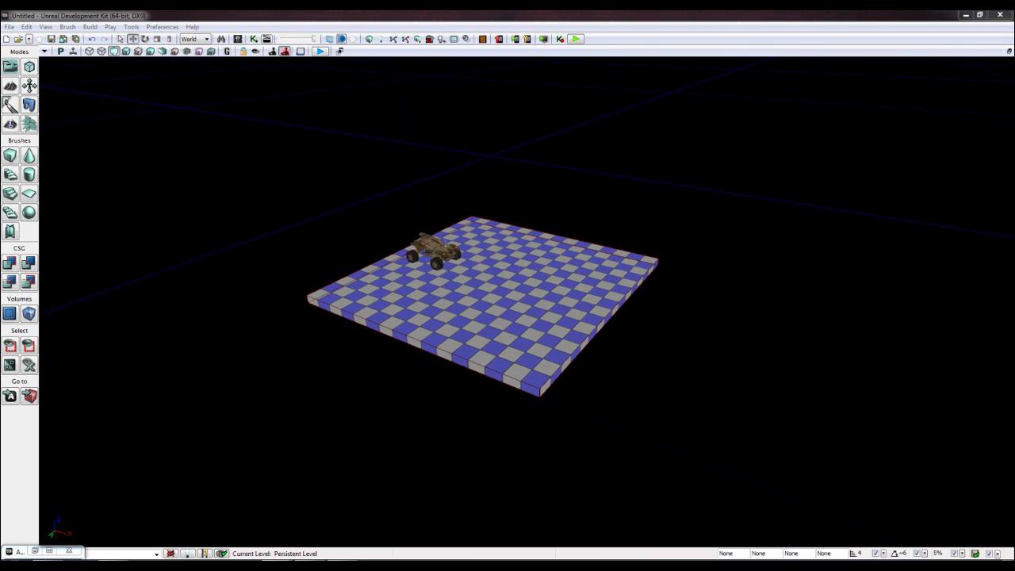
right_drag(349, 265, 277, 262)
right_drag(455, 272, 532, 287)
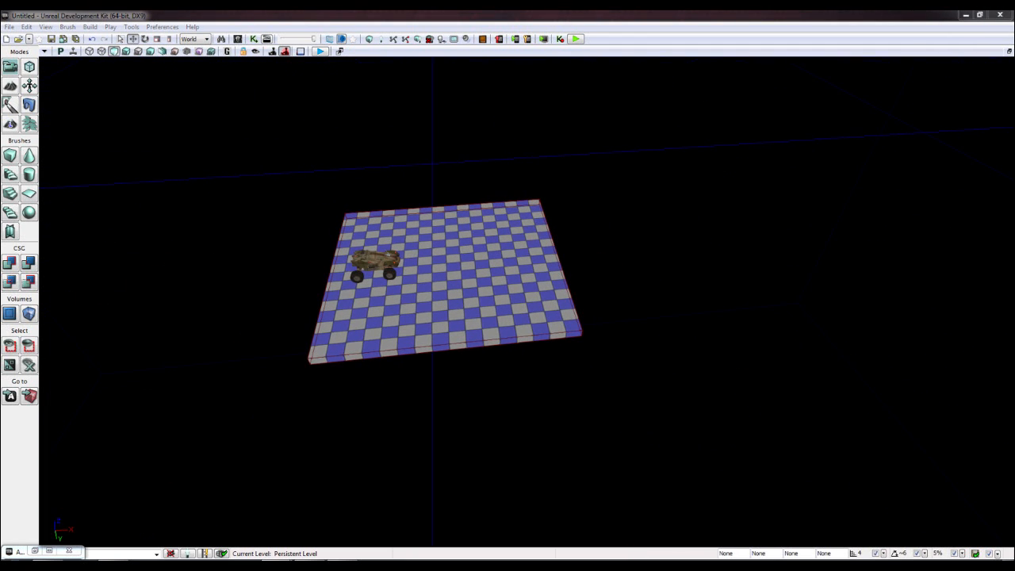
click(405, 348)
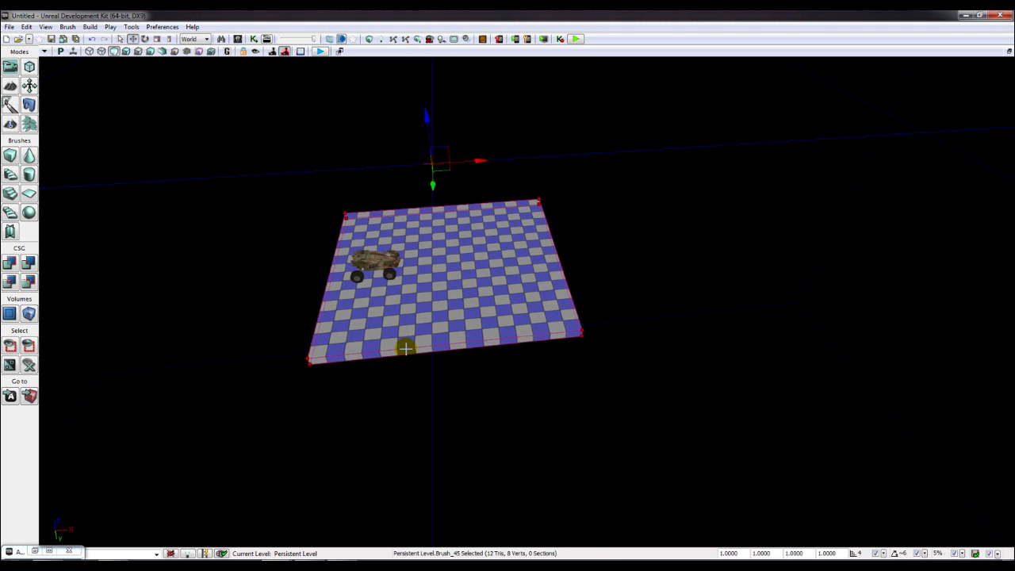
- Rebuild the geometry and subtract the brush to remove the old floor
scroll(405, 348, up, 3)
click(371, 38)
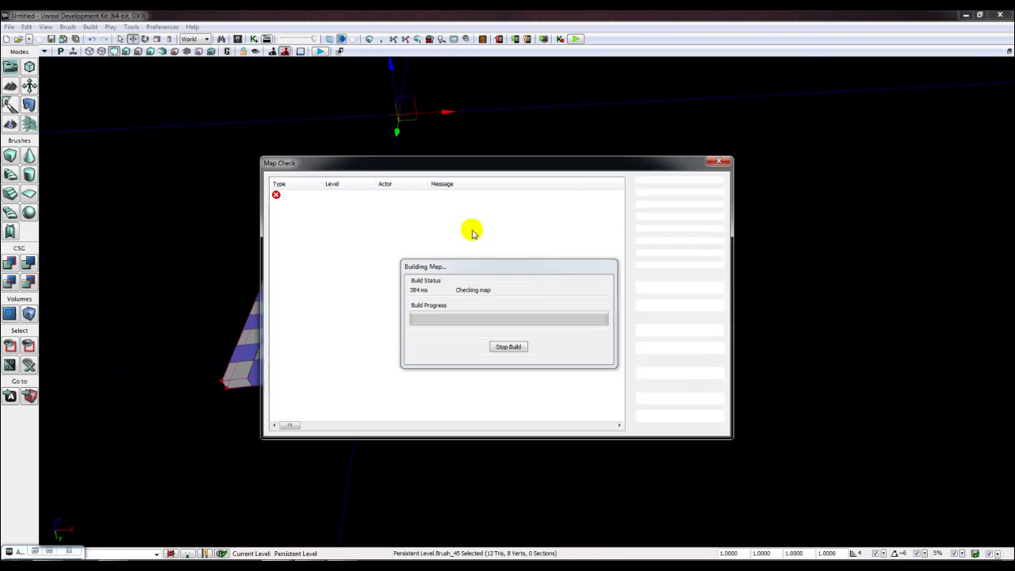
click(695, 285)
click(29, 262)
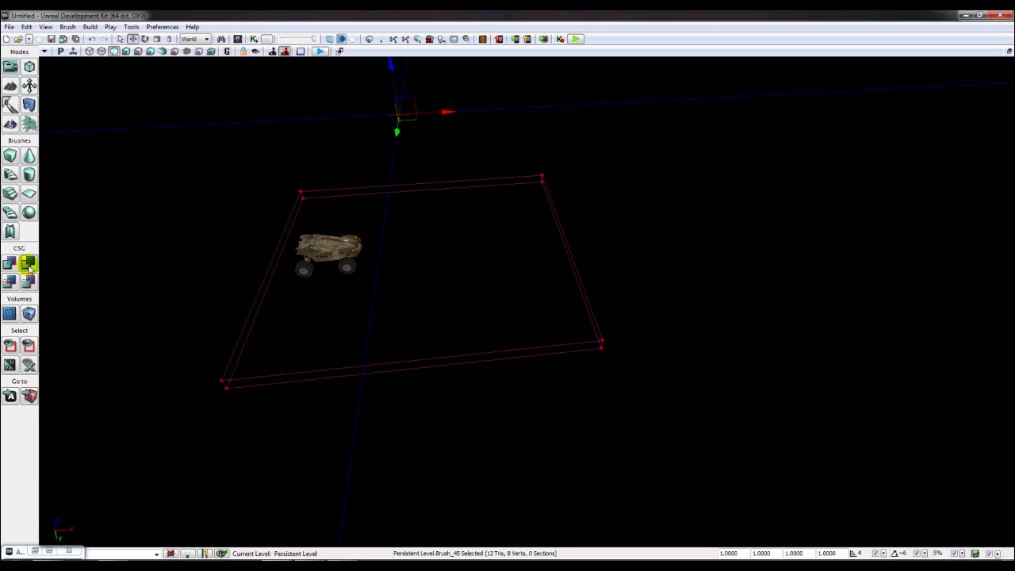
- Resize the Cube brush to 2048 by 2048 with a height of 20
mouse_move(520, 180)
right_down()
mouse_move(516, 194)
mouse_move(492, 199)
mouse_move(506, 208)
right_up()
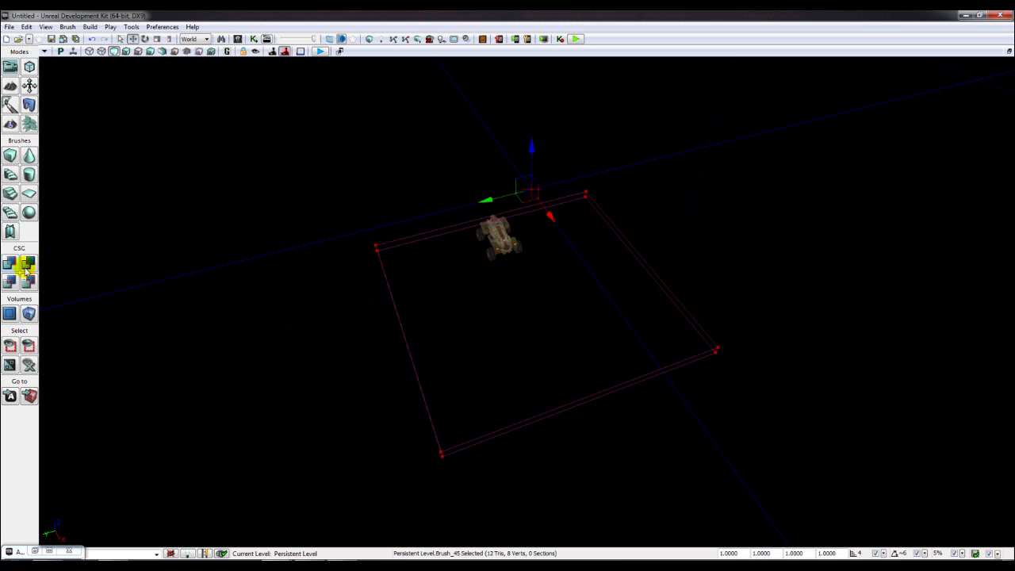
right_click(10, 159)
click(533, 258)
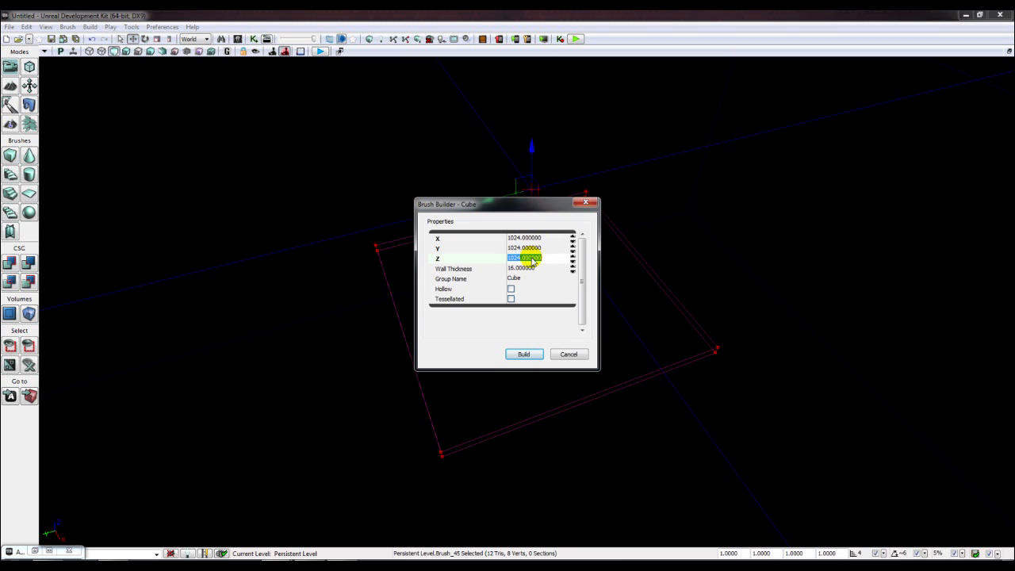
text(20)
key(Return)
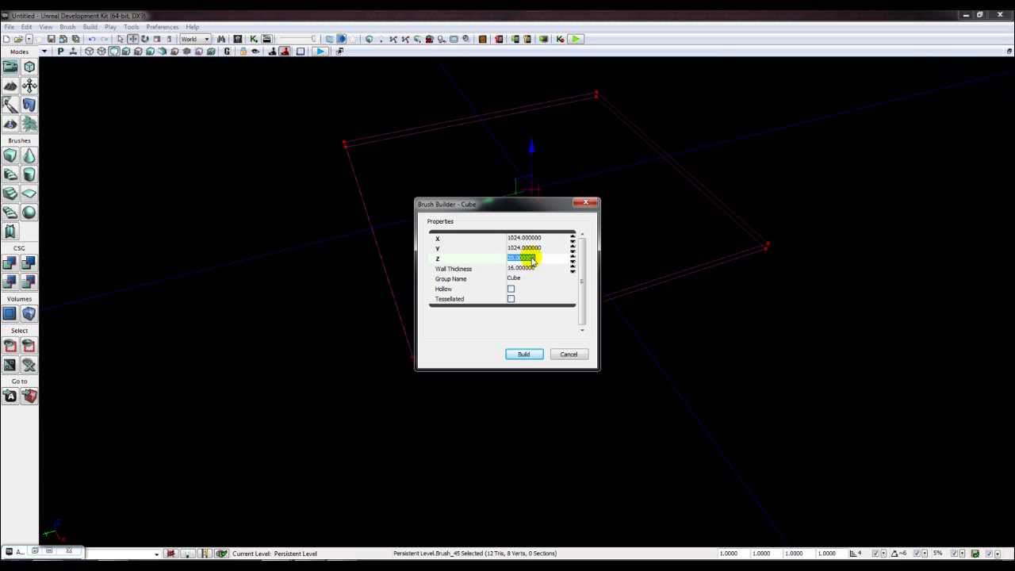
right_drag(274, 298, 258, 282)
click(517, 238)
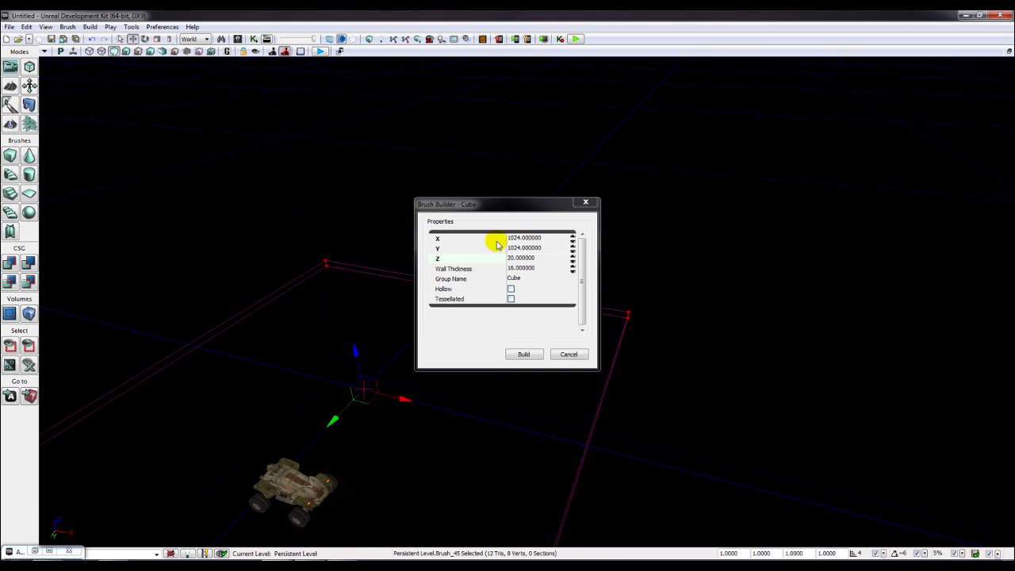
text(2048)
key(Tab)
text(2)
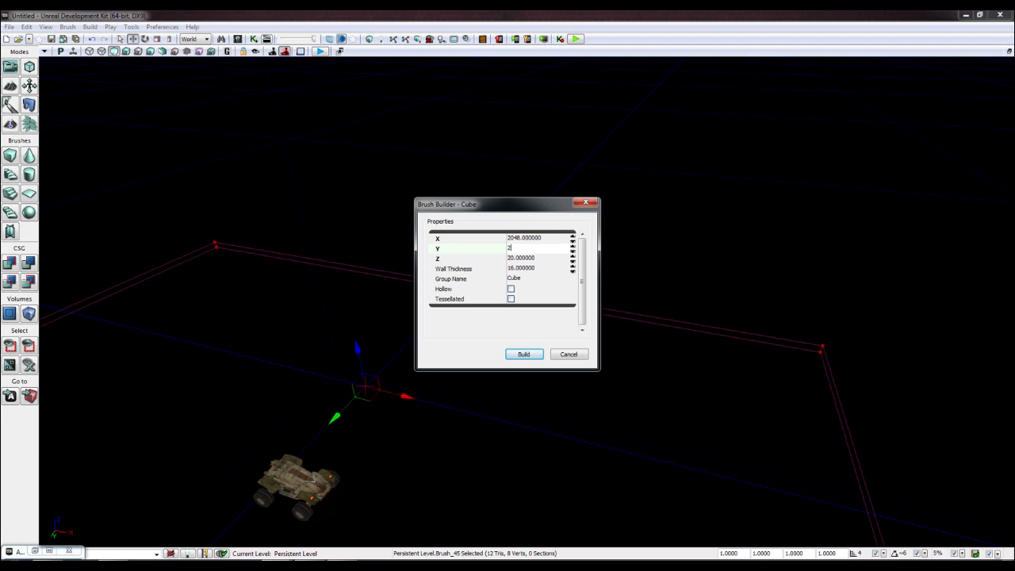
text(048)
key(Return)
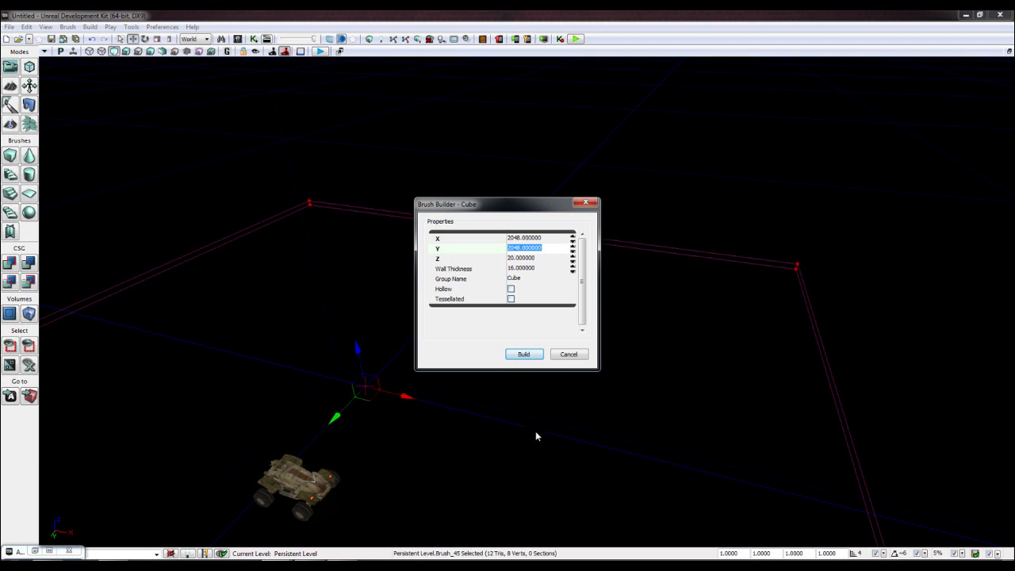
click(554, 356)
- Lower the resized brush and add it as a solid 20-unit checkered floor slab
right_drag(515, 365, 468, 353)
scroll(515, 366, down, 5)
right_drag(517, 320, 541, 334)
mouse_move(517, 322)
mouse_down()
mouse_move(517, 356)
mouse_move(517, 340)
mouse_up()
click(11, 263)
- Lift the Scorpion vehicle from below up onto the new slab
mouse_move(494, 446)
right_down()
mouse_move(501, 400)
mouse_move(503, 444)
mouse_move(455, 226)
right_up()
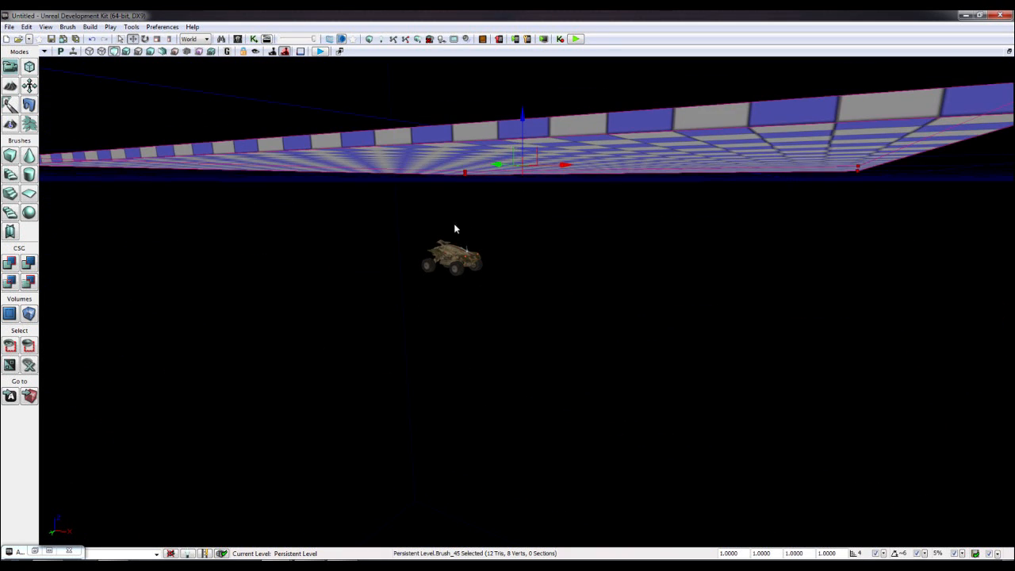
click(447, 261)
drag(460, 208, 460, 91)
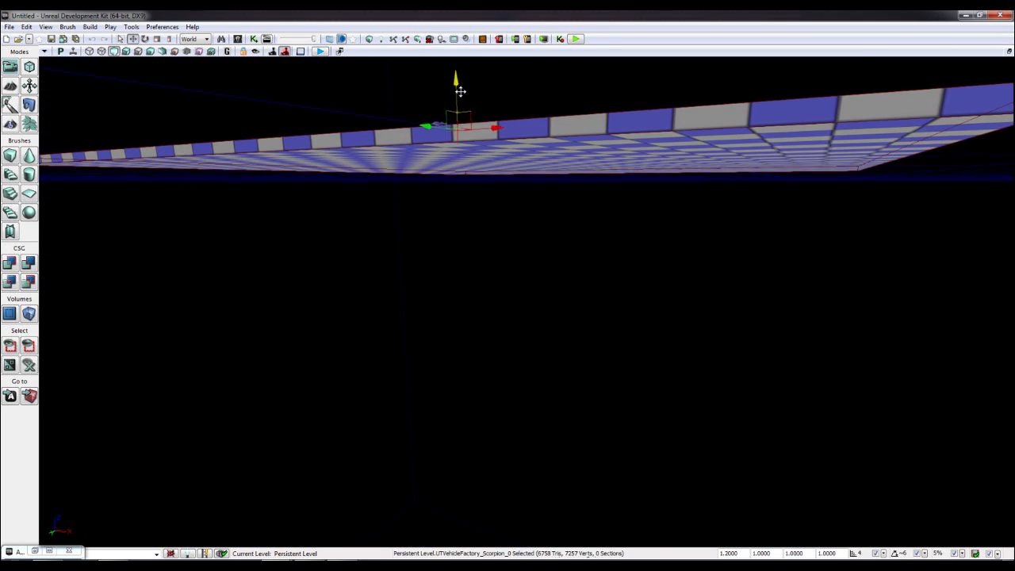
right_drag(468, 262, 495, 276)
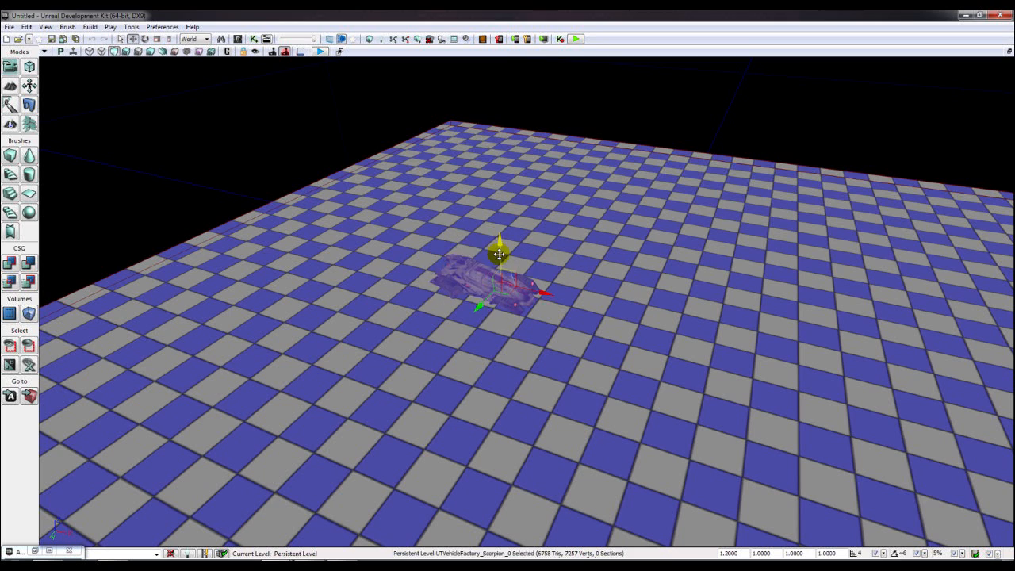
click(566, 229)
right_drag(566, 229, 567, 210)
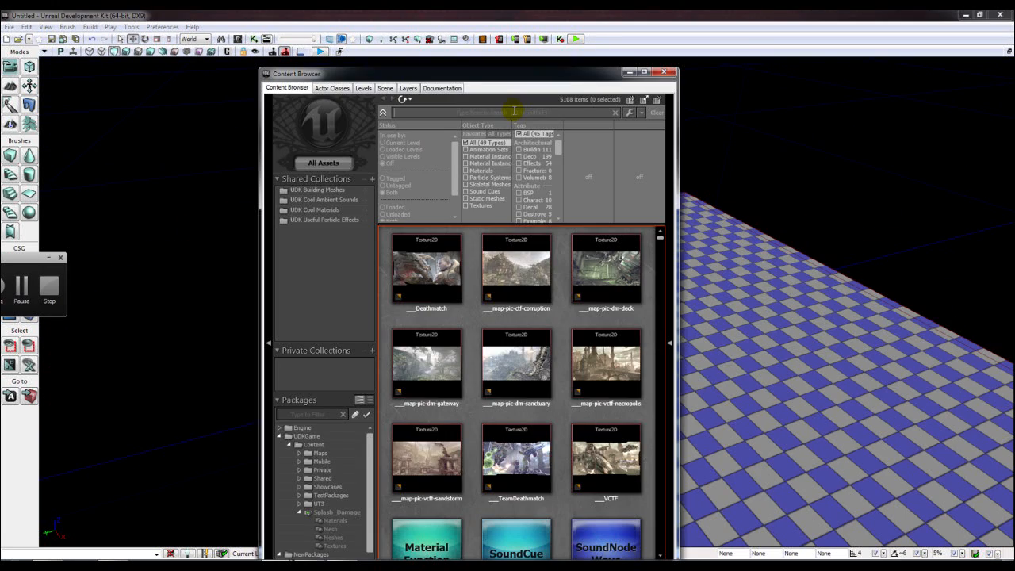
- Search the Content Browser for M_NEC_ materials and apply Turk182Plain to the floor
text(M)
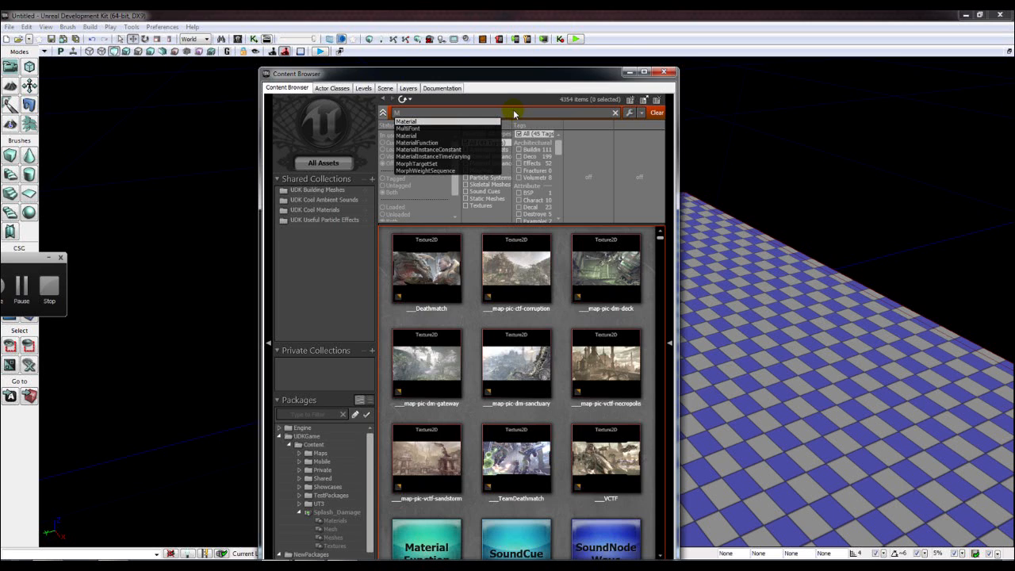
text(_)
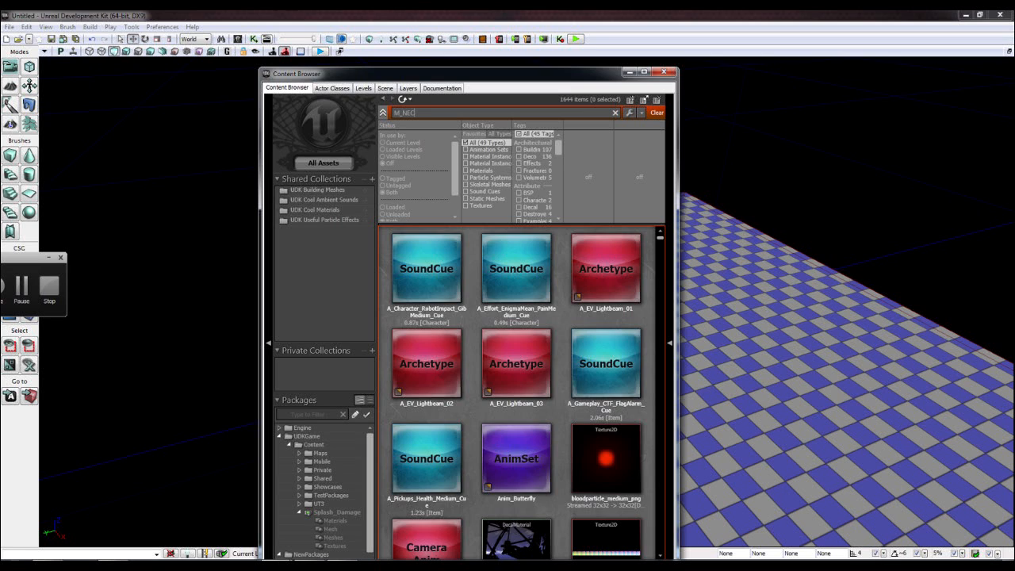
text(NEC)
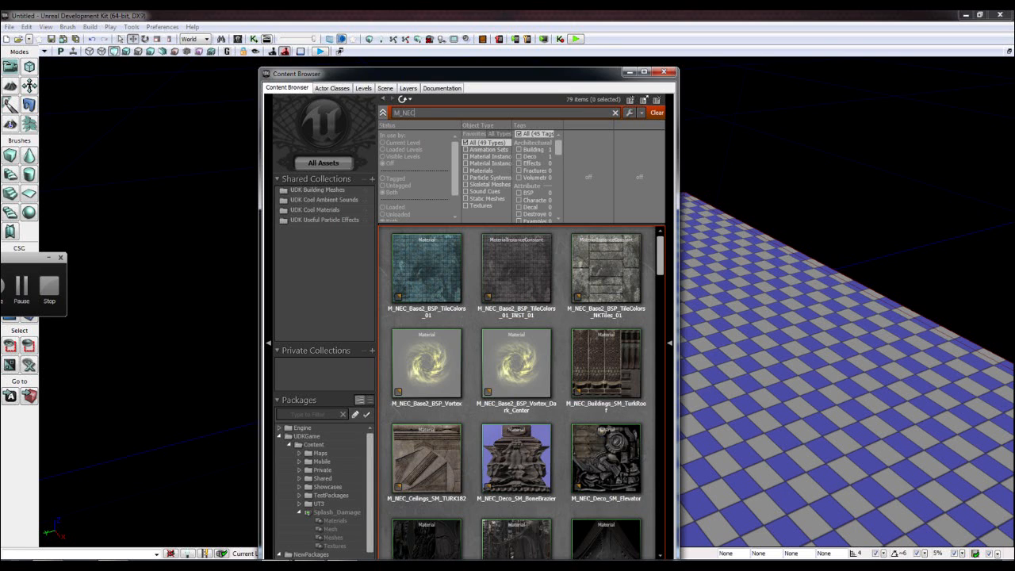
text(_WALLS_)
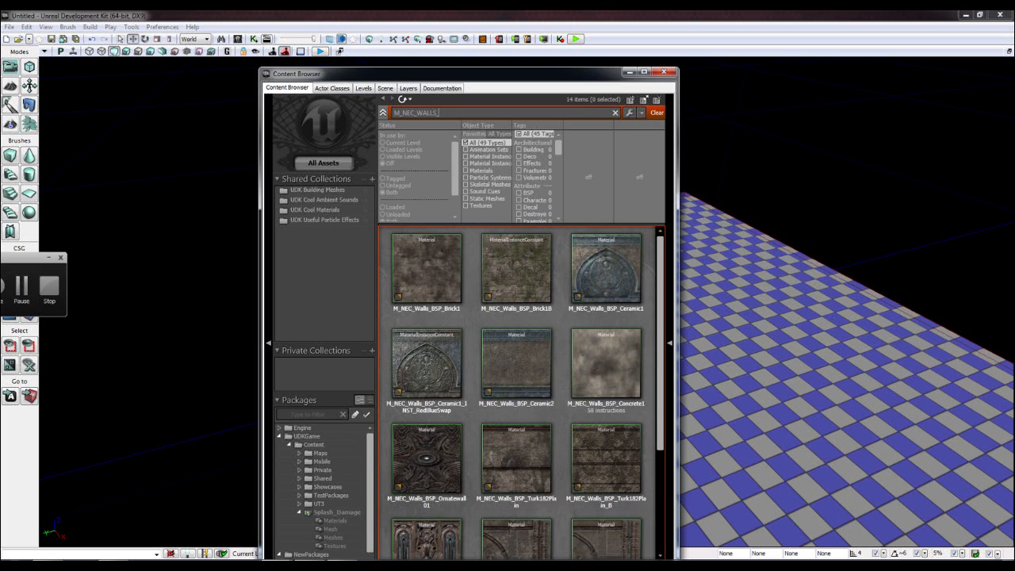
text(BSP)
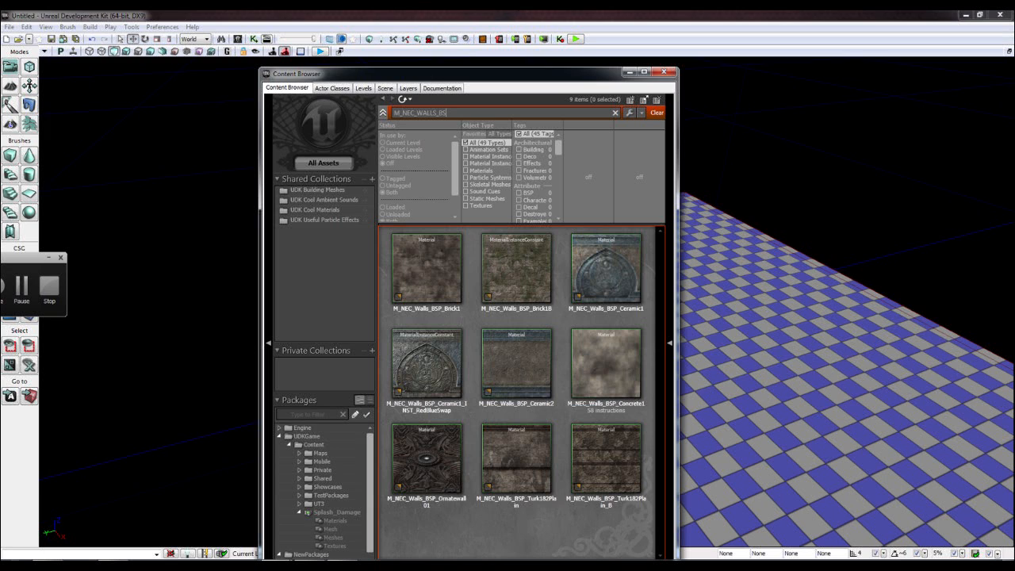
key(BackSpace)
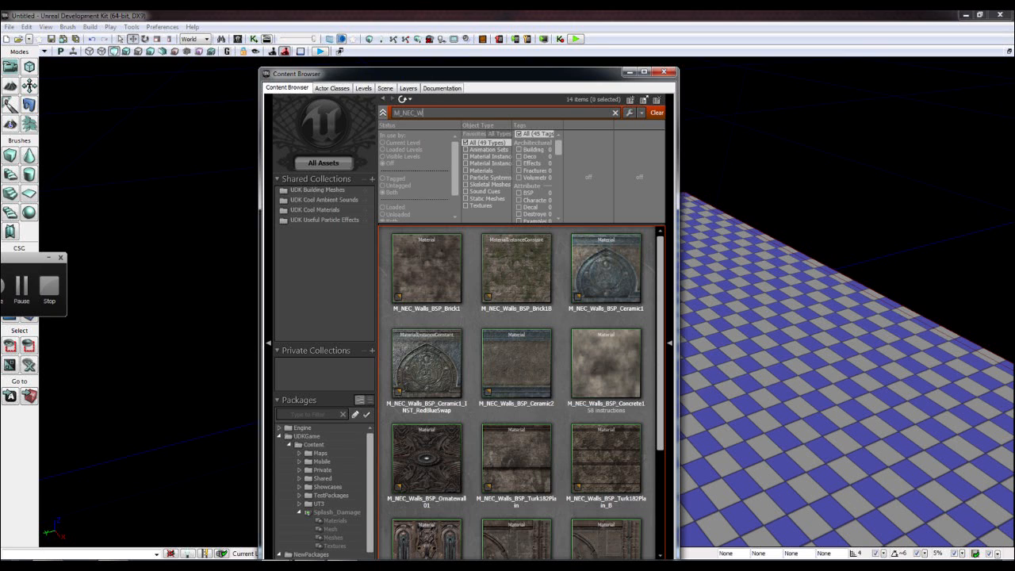
key(BackSpace)
scroll(603, 381, down, 10)
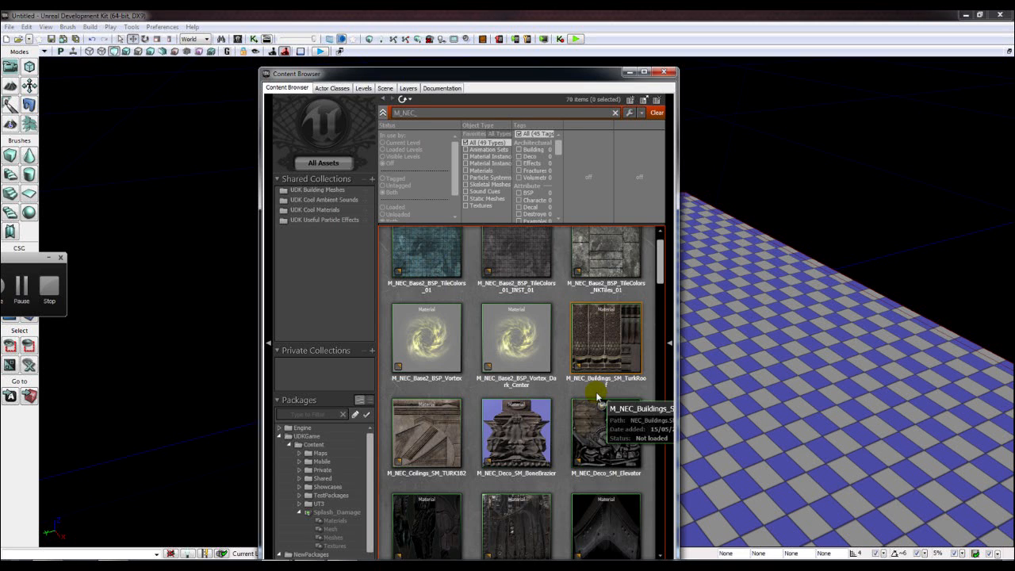
drag(658, 310, 659, 421)
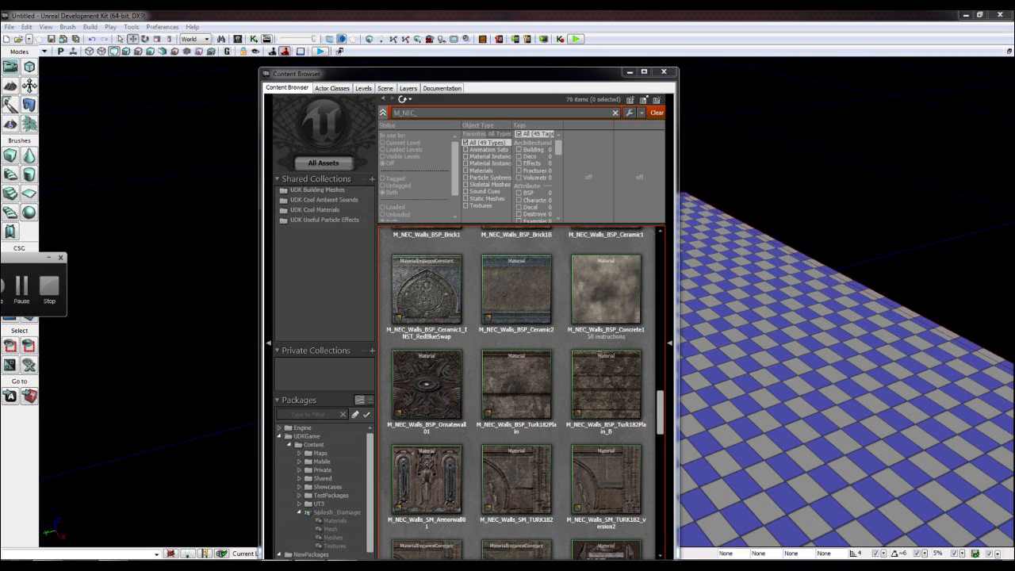
mouse_move(492, 401)
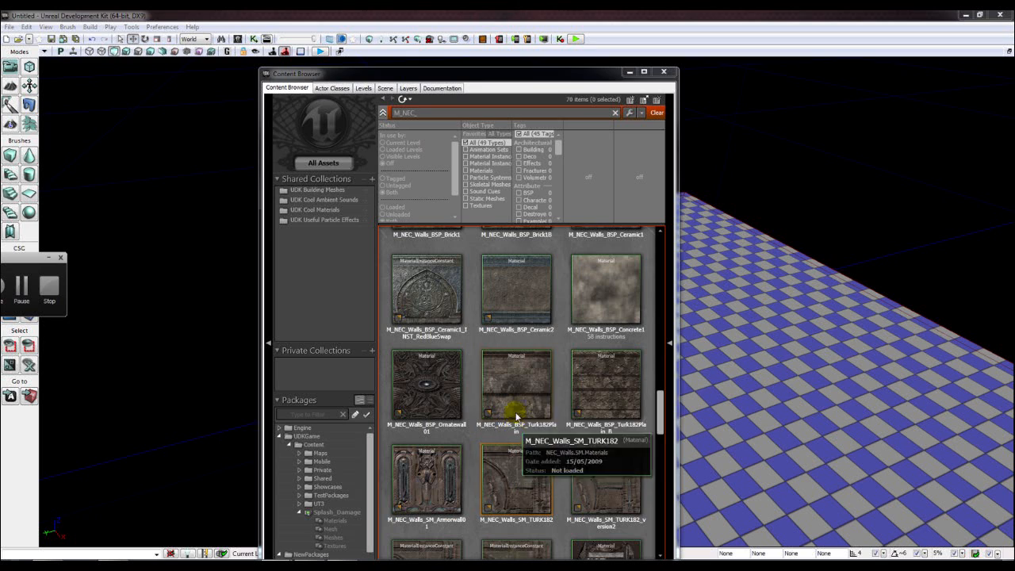
drag(516, 381, 748, 381)
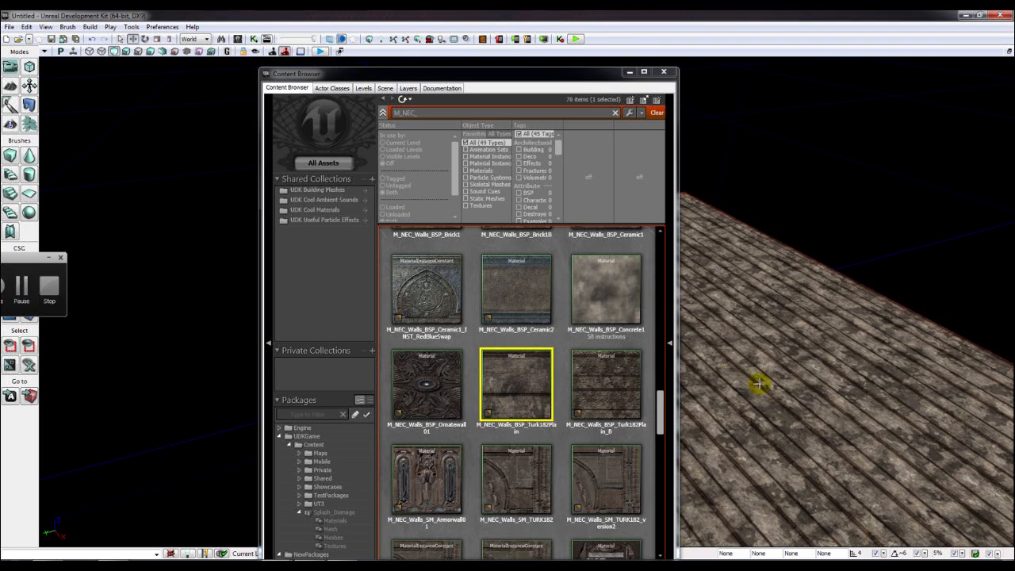
- Apply M_NEC_Walls_BSP_Concrete1 to the floor instead and close the browser
click(630, 72)
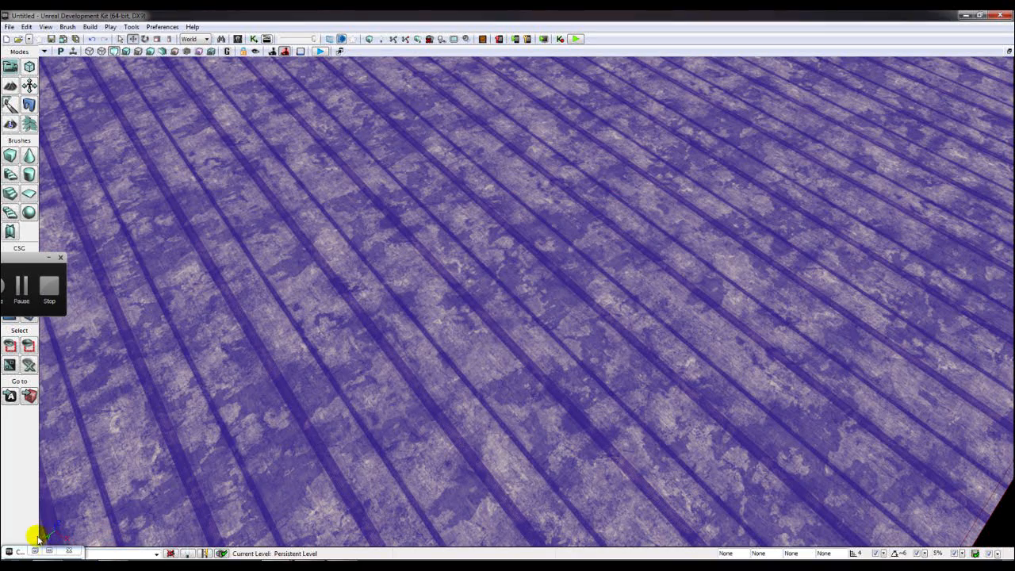
click(35, 551)
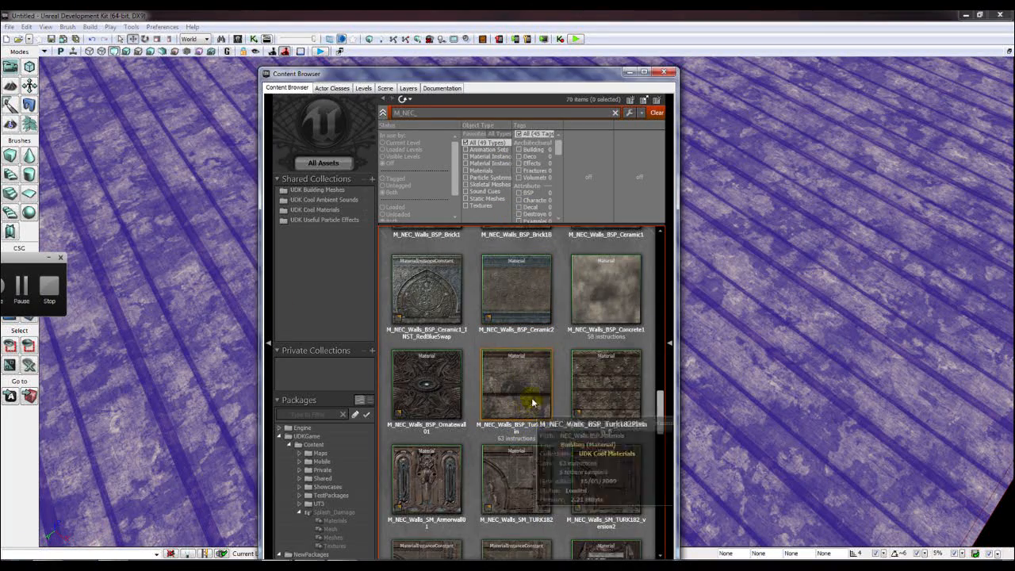
click(599, 315)
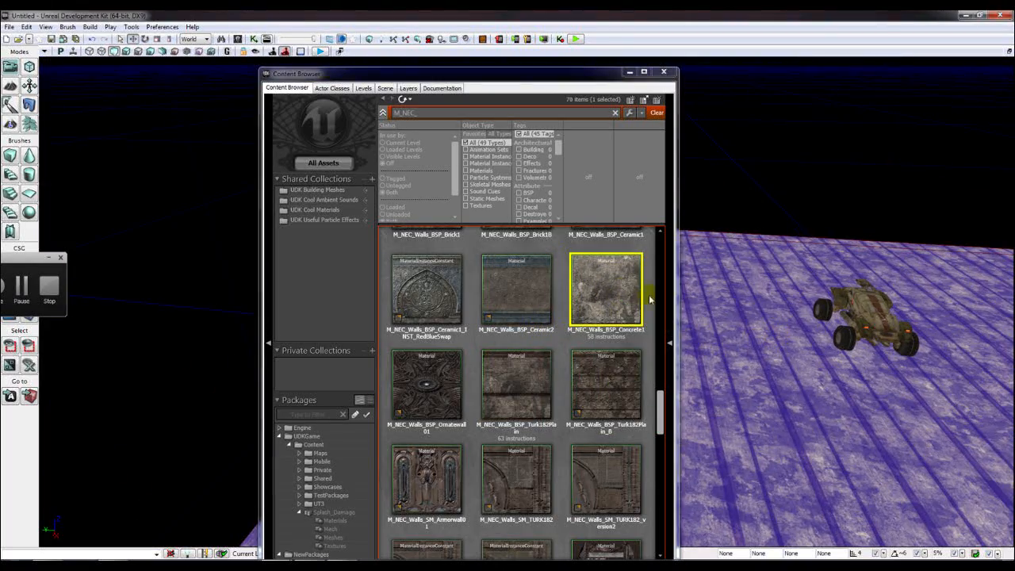
drag(642, 300, 789, 372)
click(664, 71)
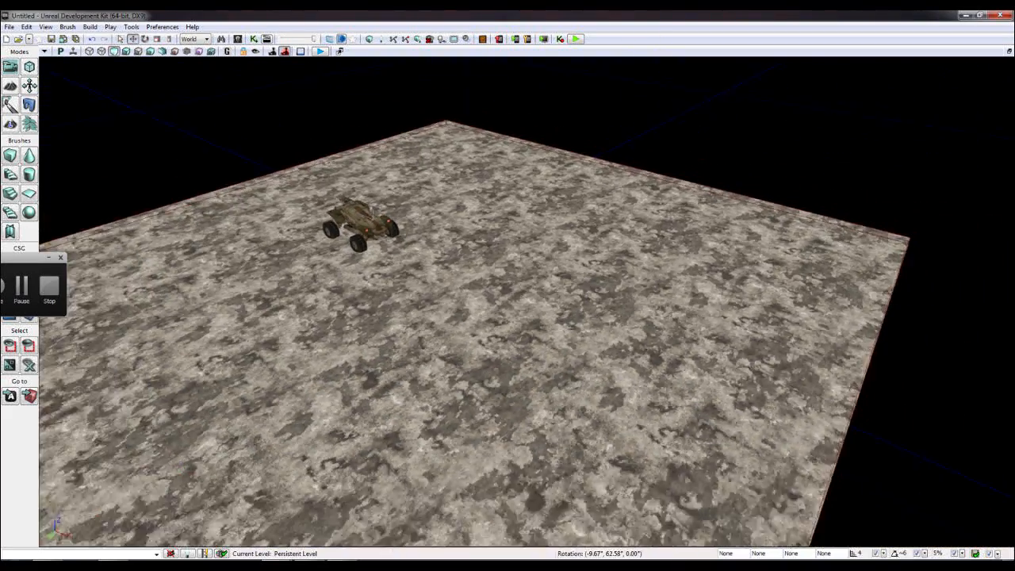
right_drag(561, 226, 544, 254)
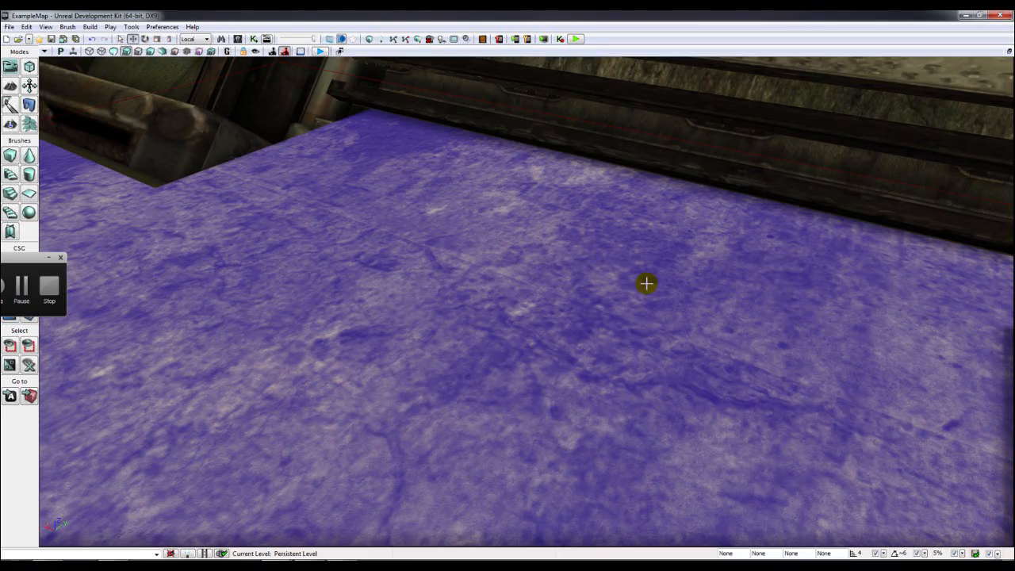
right_drag(645, 283, 650, 301)
mouse_move(526, 362)
right_down()
mouse_move(539, 359)
mouse_move(510, 352)
mouse_move(527, 361)
right_up()
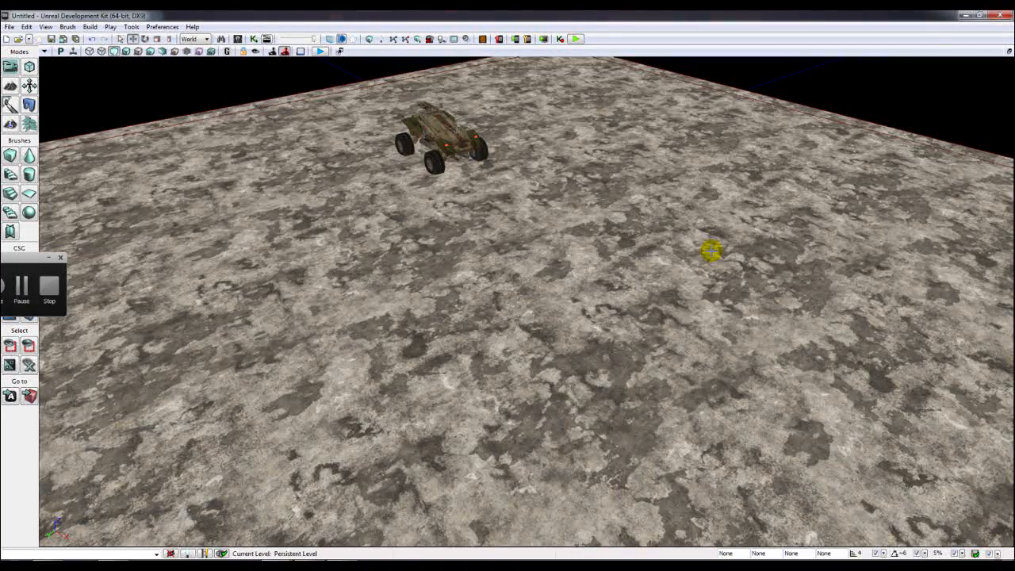
- Open the floor's Surface Properties with F5 and apply a 2.0 texture scale
right_drag(712, 251, 643, 245)
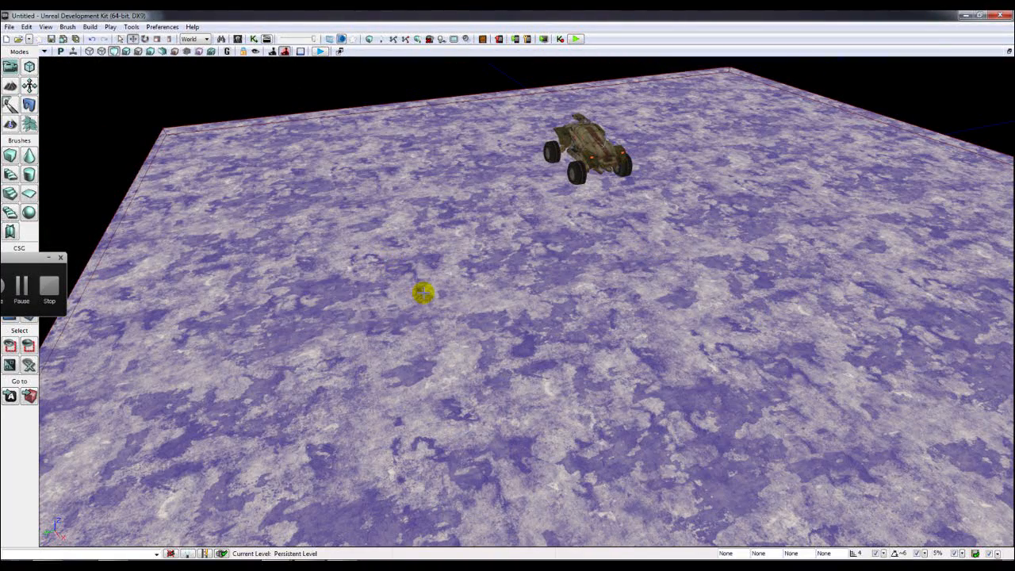
right_drag(423, 293, 424, 294)
key(F5)
right_drag(559, 243, 517, 253)
click(771, 208)
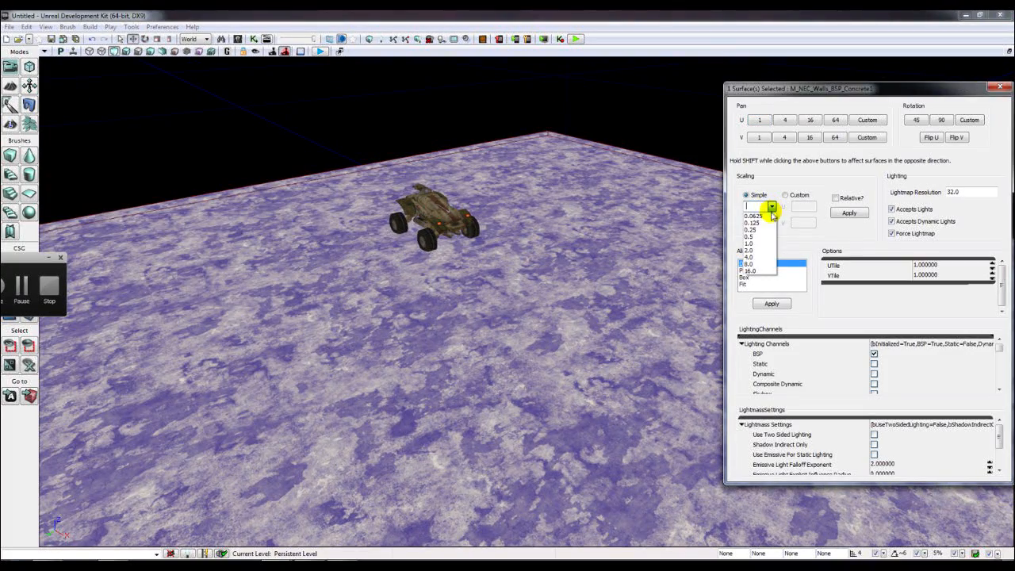
click(770, 249)
click(772, 206)
click(760, 250)
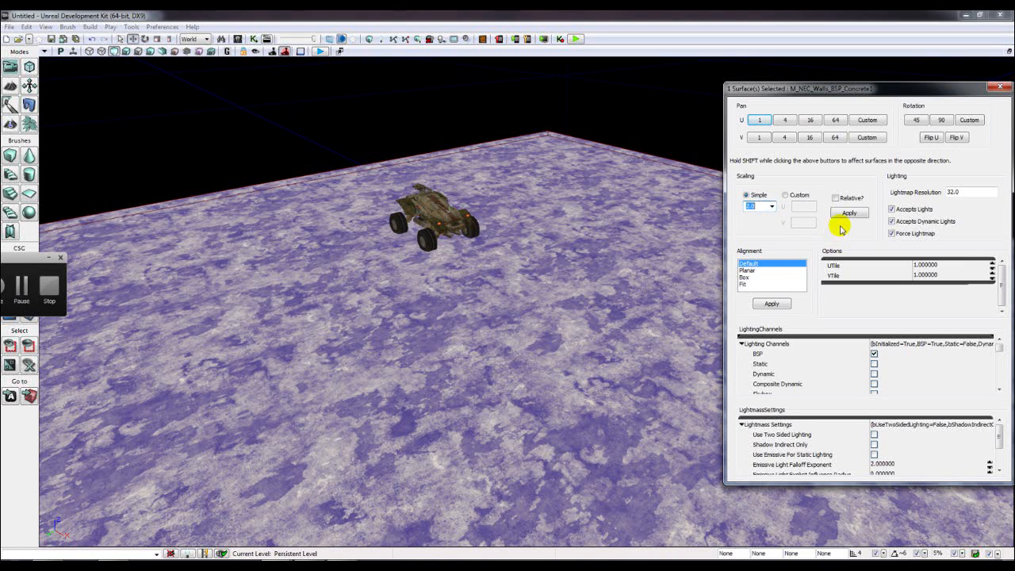
click(849, 212)
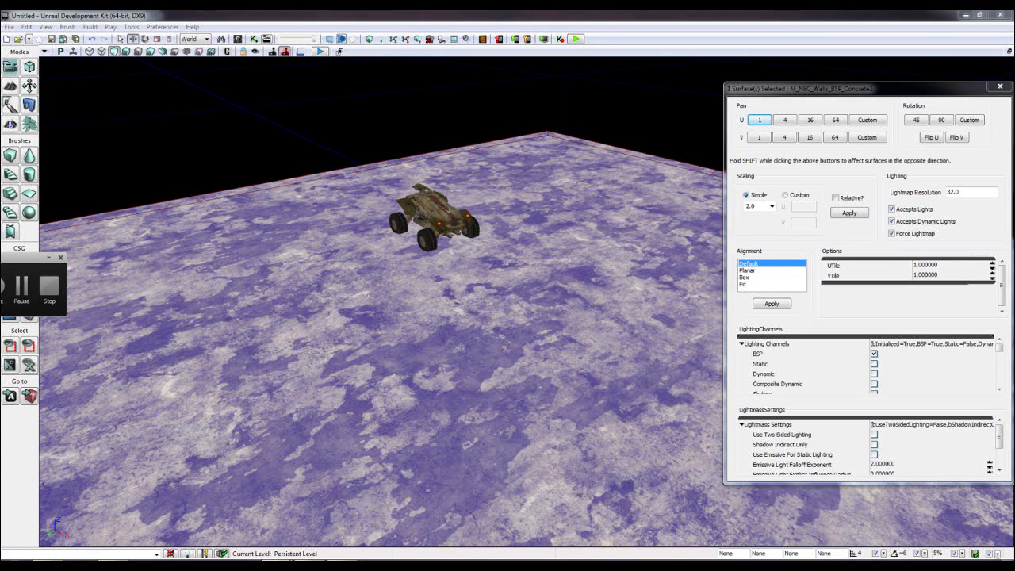
- Try a 4.0 texture scale on the floor surface
click(318, 516)
drag(531, 15, 531, 0)
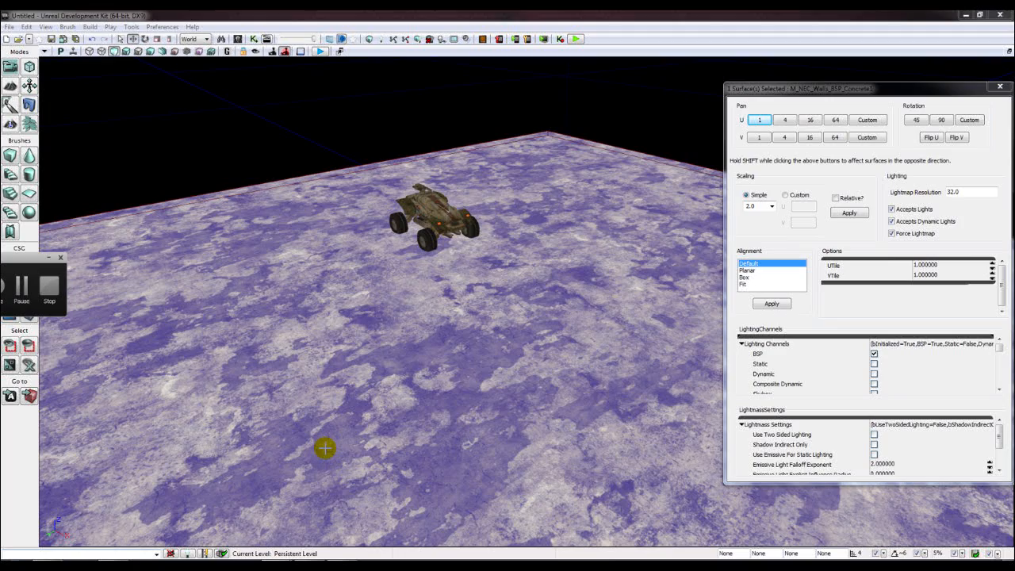
right_drag(541, 312, 571, 268)
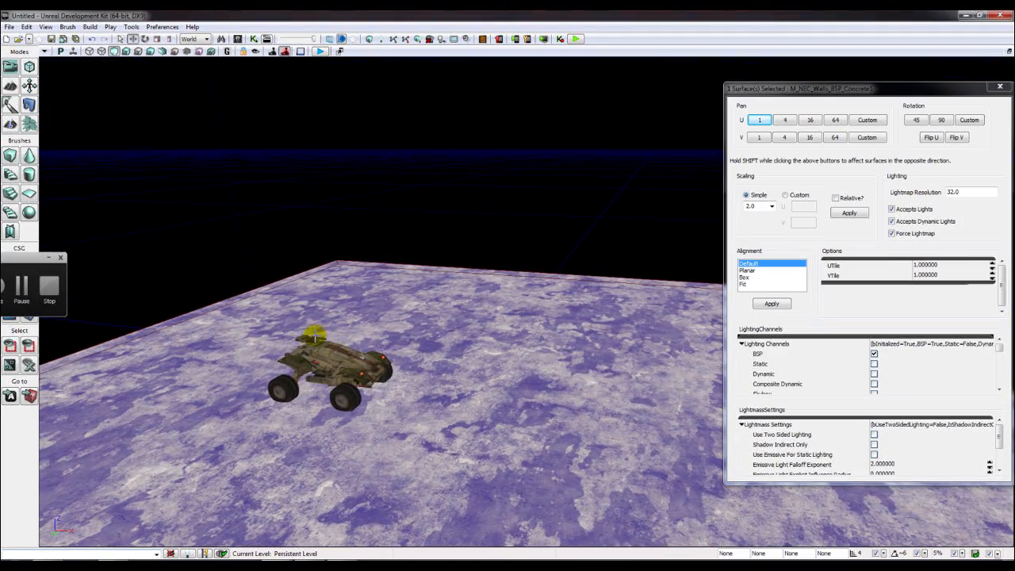
click(323, 359)
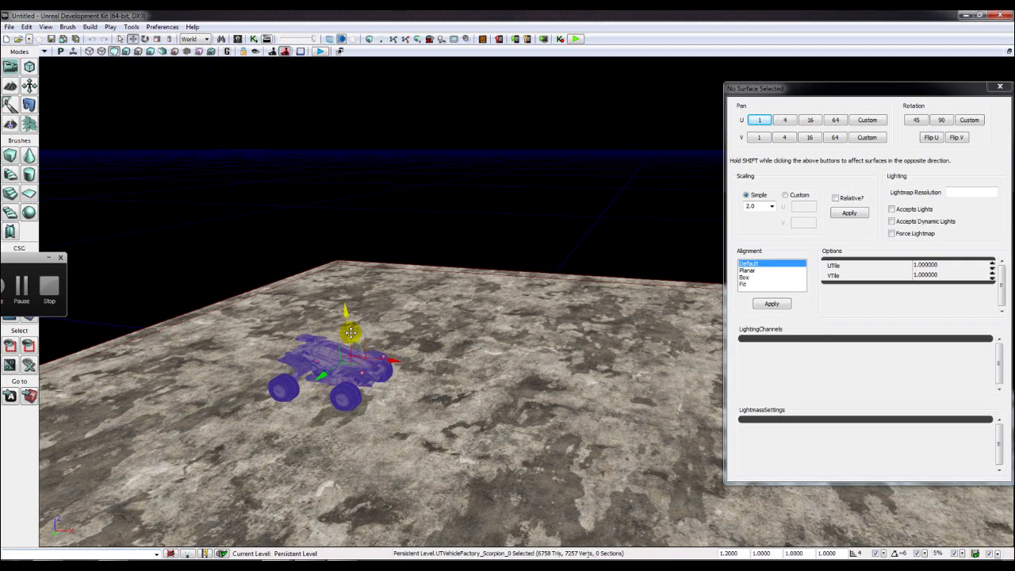
click(771, 206)
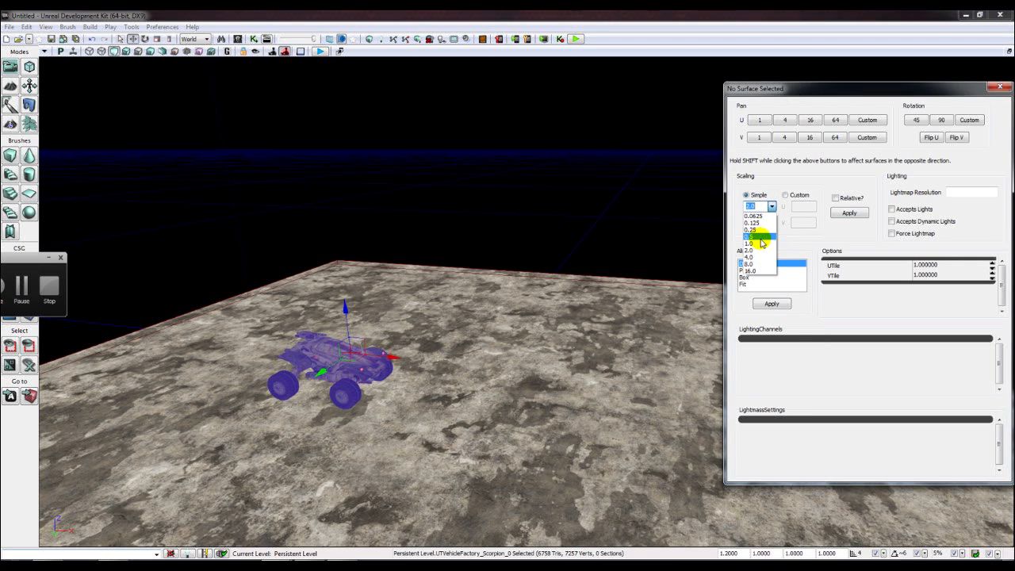
click(760, 254)
click(839, 217)
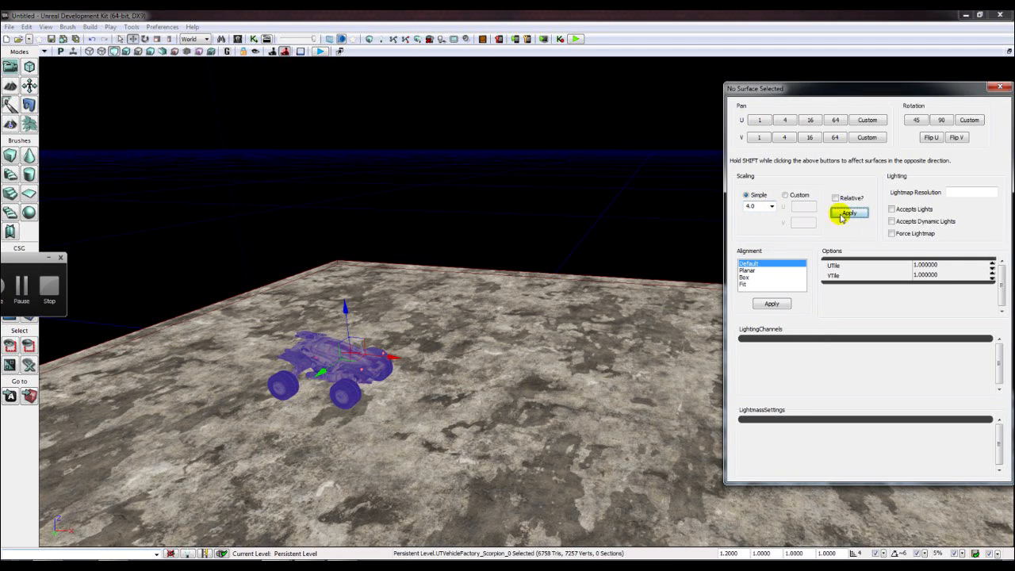
click(555, 343)
click(845, 213)
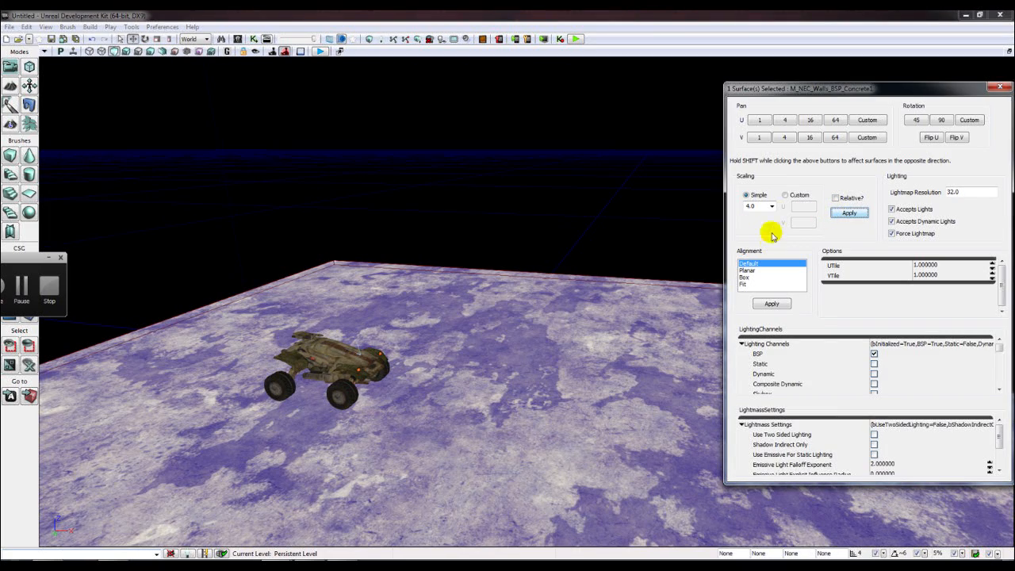
- Test a 0.0625 scale, then settle on 2.0 and close the surface settings
click(773, 207)
click(758, 216)
click(847, 212)
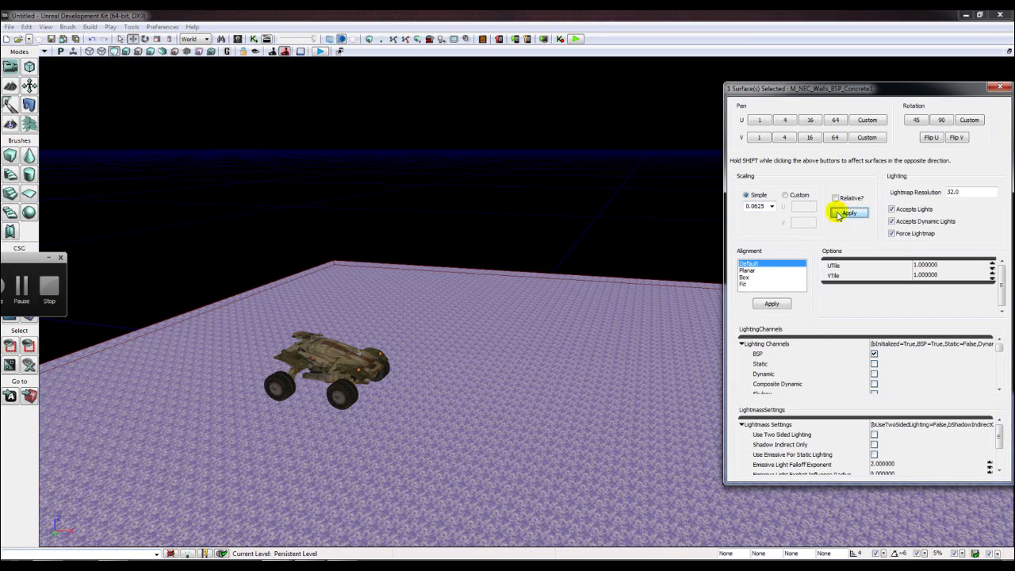
click(773, 206)
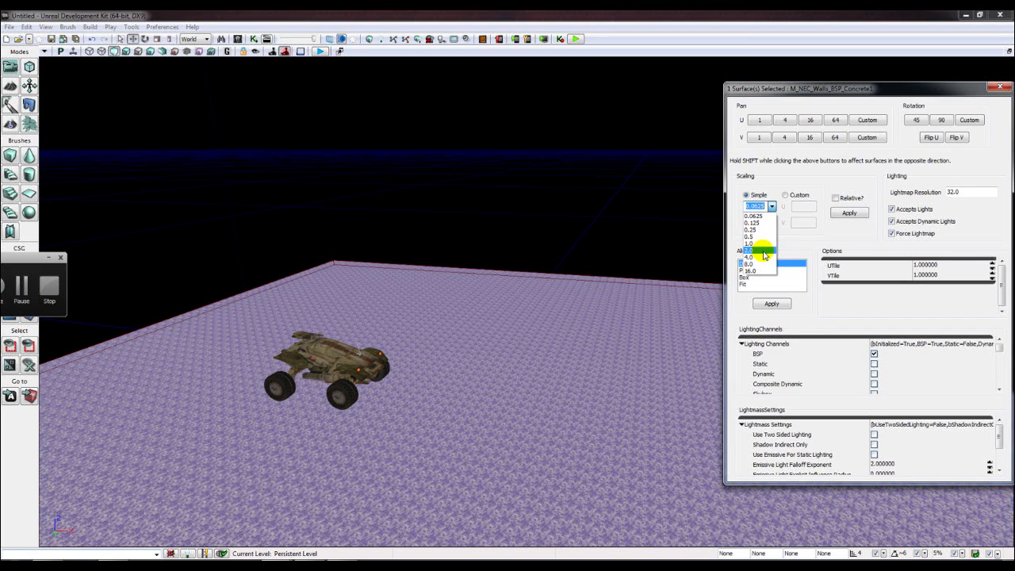
click(758, 251)
click(848, 212)
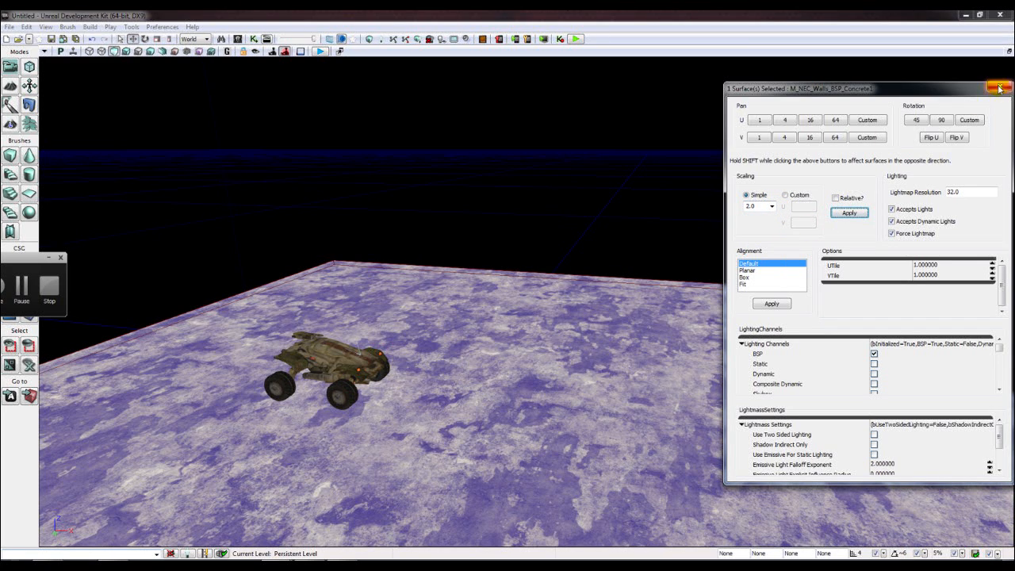
click(999, 89)
right_drag(619, 243, 452, 254)
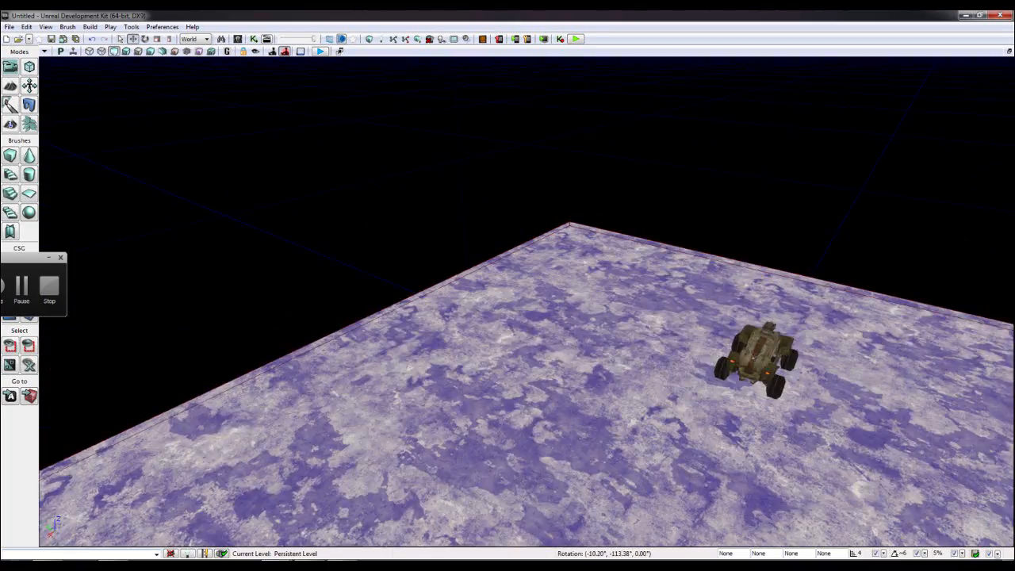
- Select the builder brush near the floor and buggy
drag(452, 253, 369, 338)
drag(395, 381, 587, 365)
right_drag(508, 301, 571, 262)
middle_drag(496, 238, 510, 377)
right_drag(511, 376, 483, 333)
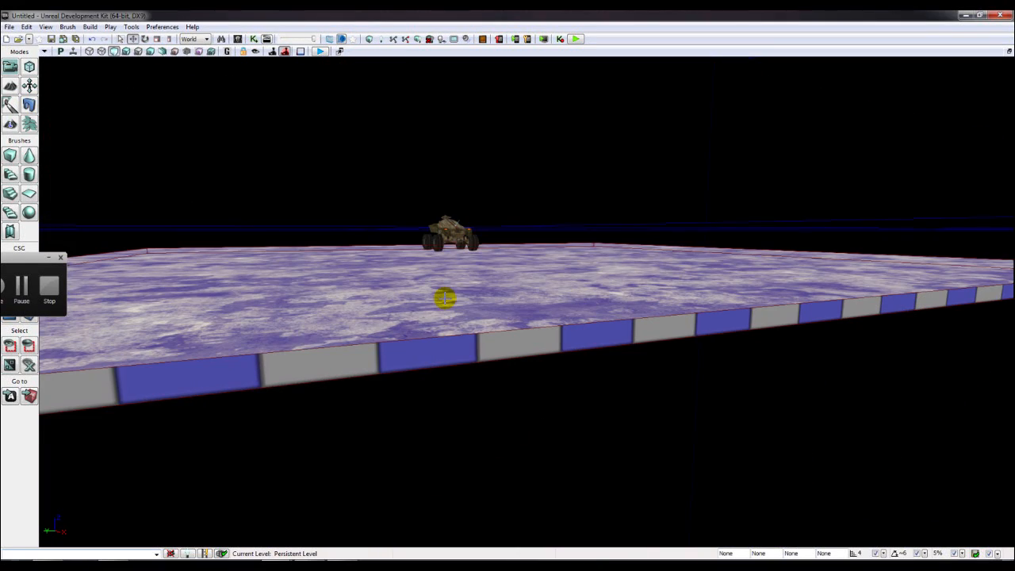
click(119, 567)
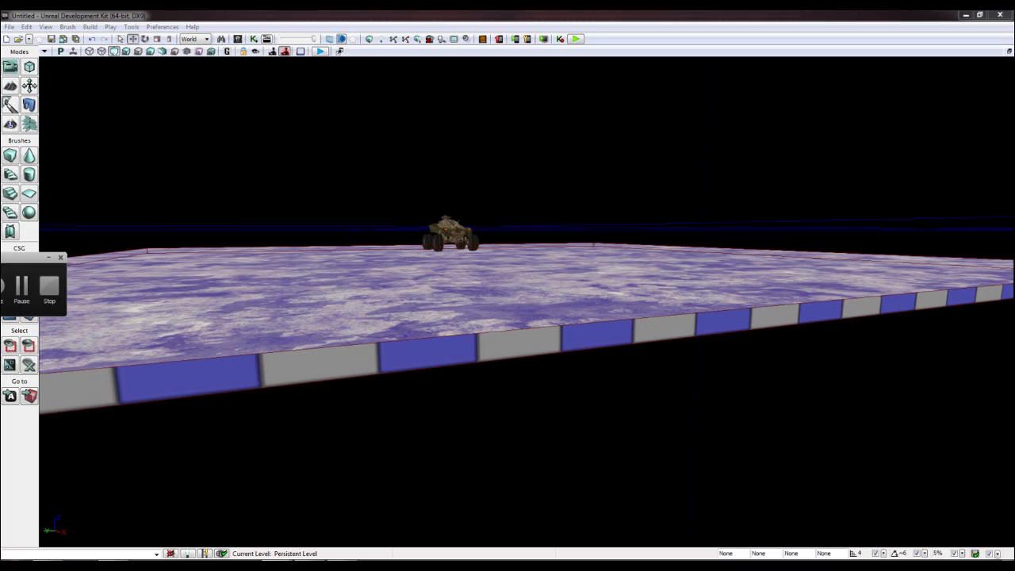
right_drag(415, 303, 419, 336)
scroll(420, 336, up, 2)
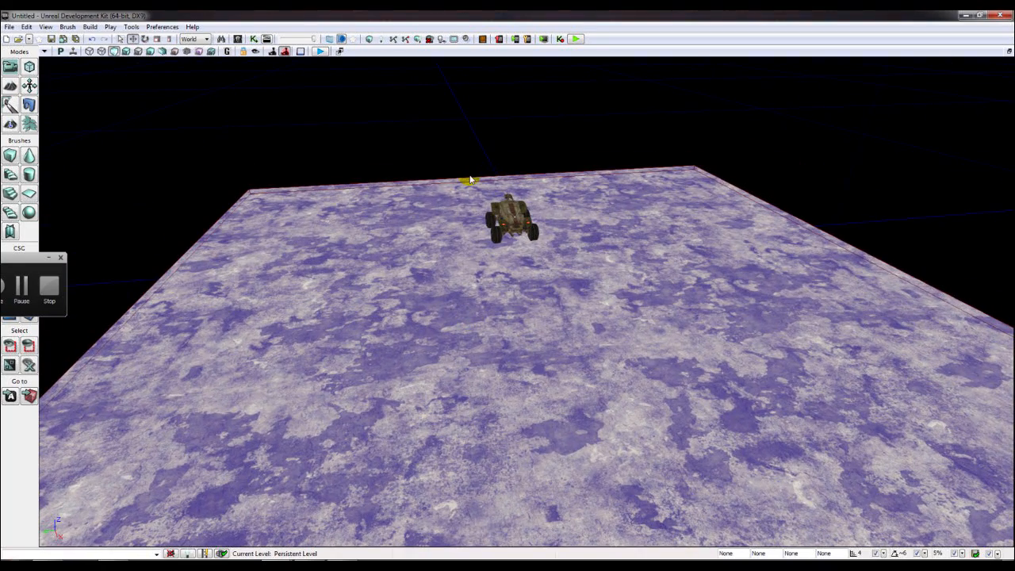
click(471, 179)
right_drag(457, 252, 470, 274)
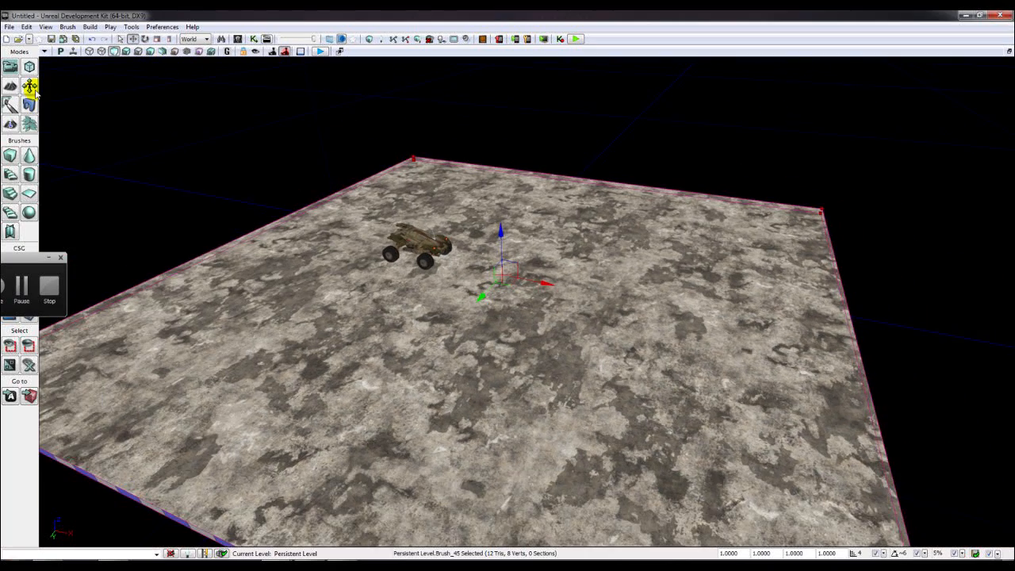
- Scale the builder brush down into a small box and rebuild the map
click(167, 39)
drag(555, 286, 545, 290)
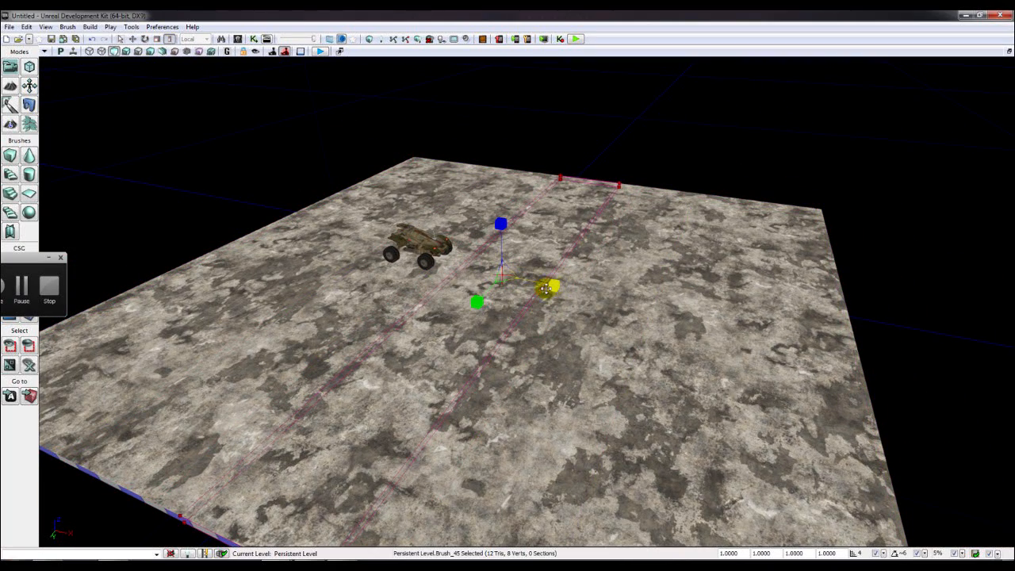
drag(478, 309, 478, 303)
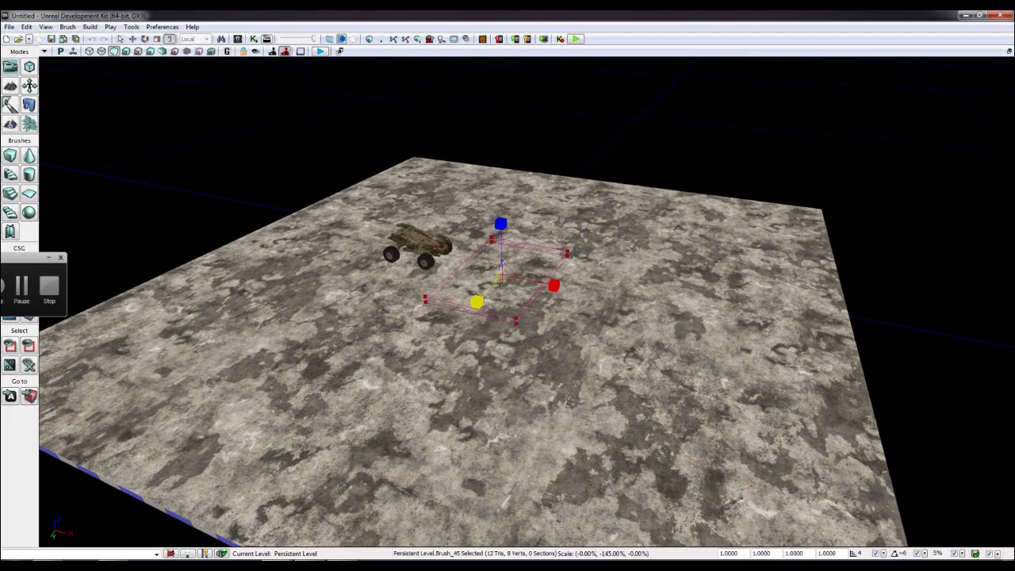
drag(551, 287, 549, 289)
right_drag(548, 289, 476, 287)
right_drag(441, 150, 451, 156)
mouse_move(571, 309)
mouse_down()
mouse_move(546, 363)
mouse_move(594, 392)
mouse_move(584, 397)
mouse_up()
mouse_move(524, 378)
mouse_down()
mouse_move(580, 391)
mouse_move(555, 415)
mouse_up()
mouse_move(555, 414)
right_down()
mouse_move(160, 15)
mouse_move(280, 98)
right_up()
click(369, 39)
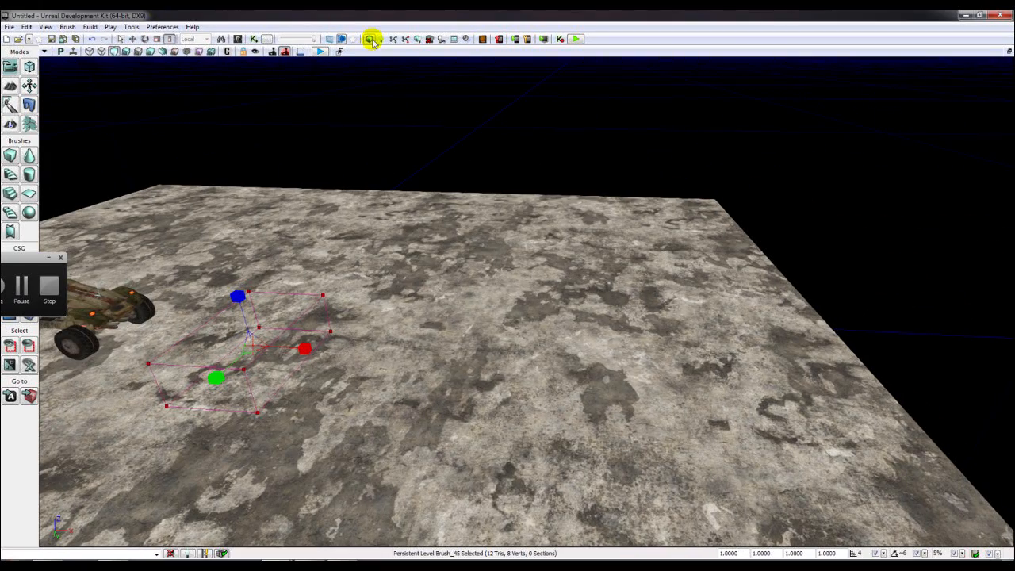
click(718, 163)
right_drag(719, 167, 277, 17)
- Move the brush to the right side of the floor beside the vehicle
click(130, 40)
mouse_move(481, 251)
right_down()
mouse_move(484, 287)
mouse_move(482, 242)
right_up()
mouse_move(577, 238)
right_down()
mouse_move(507, 226)
mouse_move(536, 228)
right_up()
mouse_move(646, 285)
mouse_down()
mouse_move(595, 243)
mouse_move(668, 217)
mouse_up()
mouse_move(602, 274)
right_down()
mouse_move(481, 297)
mouse_move(498, 298)
right_up()
drag(570, 322, 646, 312)
- Subtract four holes in the floor, shifting the brush left past the vehicle, then lower right
click(47, 257)
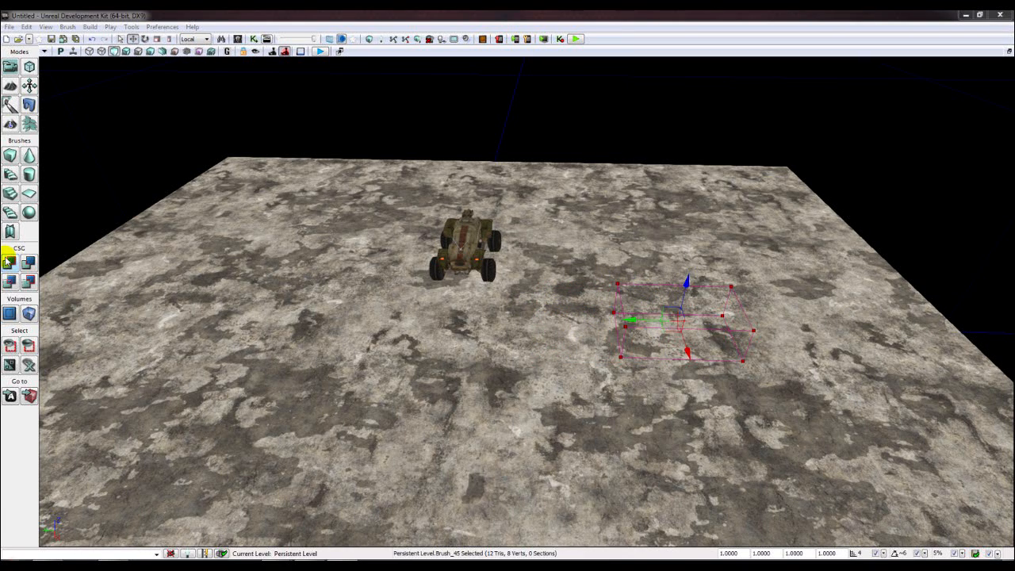
click(28, 263)
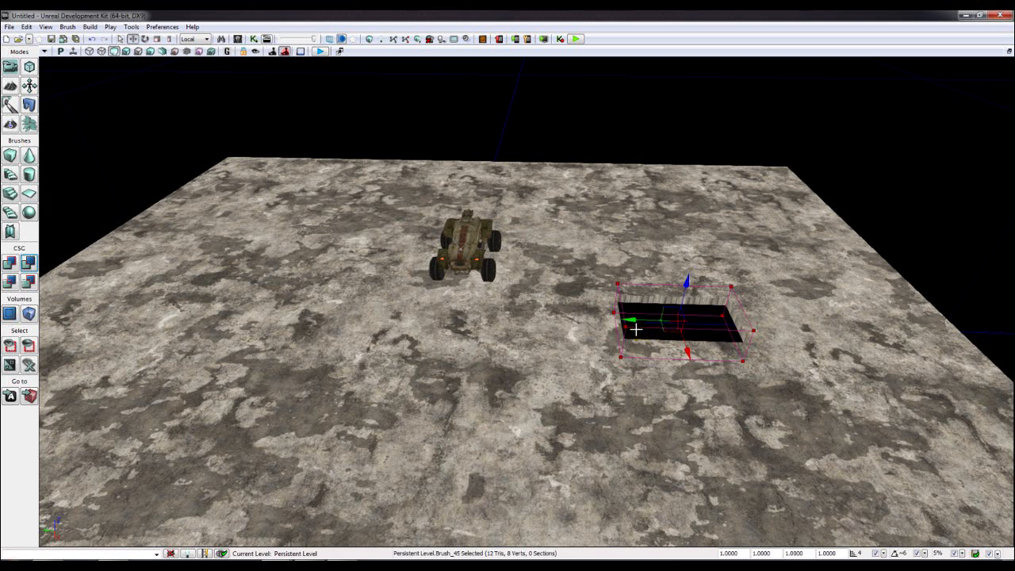
drag(629, 319, 424, 312)
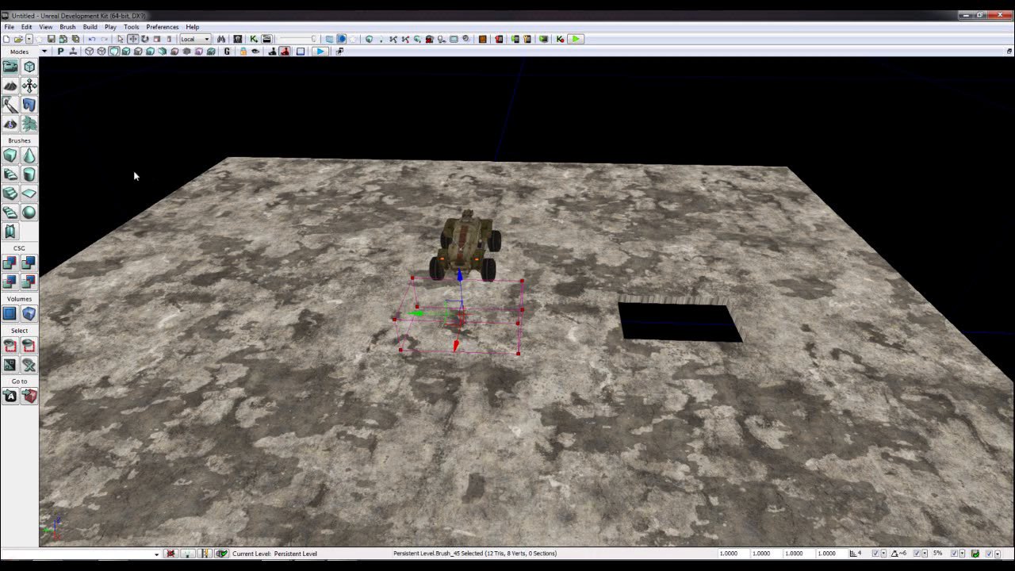
click(28, 267)
drag(421, 315, 230, 287)
click(30, 265)
mouse_move(295, 305)
right_down()
mouse_move(351, 310)
mouse_move(292, 318)
mouse_move(607, 324)
mouse_move(544, 357)
right_up()
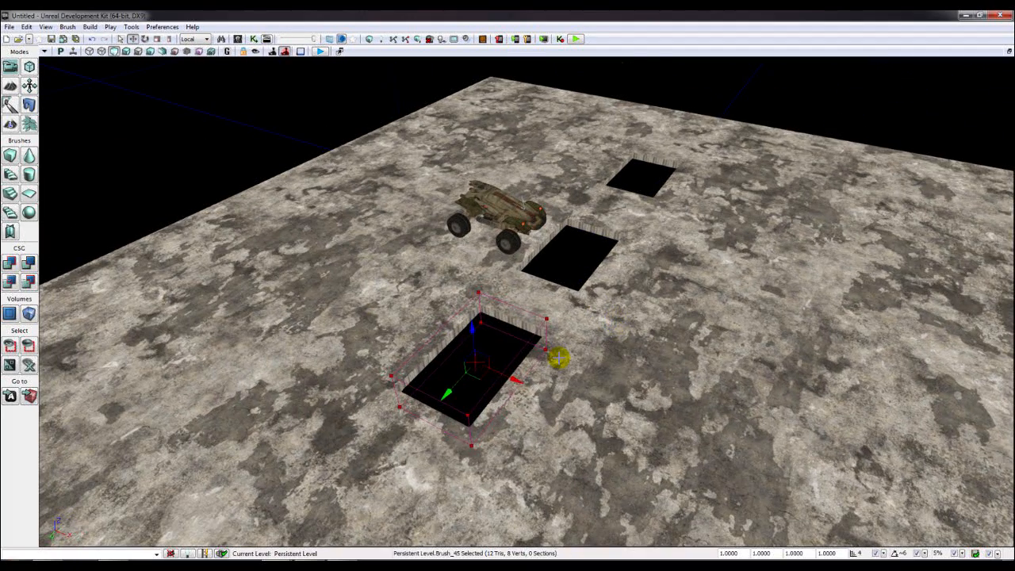
mouse_move(510, 378)
mouse_down()
mouse_move(759, 476)
mouse_move(766, 469)
mouse_up()
mouse_move(766, 469)
right_down()
mouse_move(320, 284)
mouse_move(327, 320)
mouse_move(379, 339)
right_up()
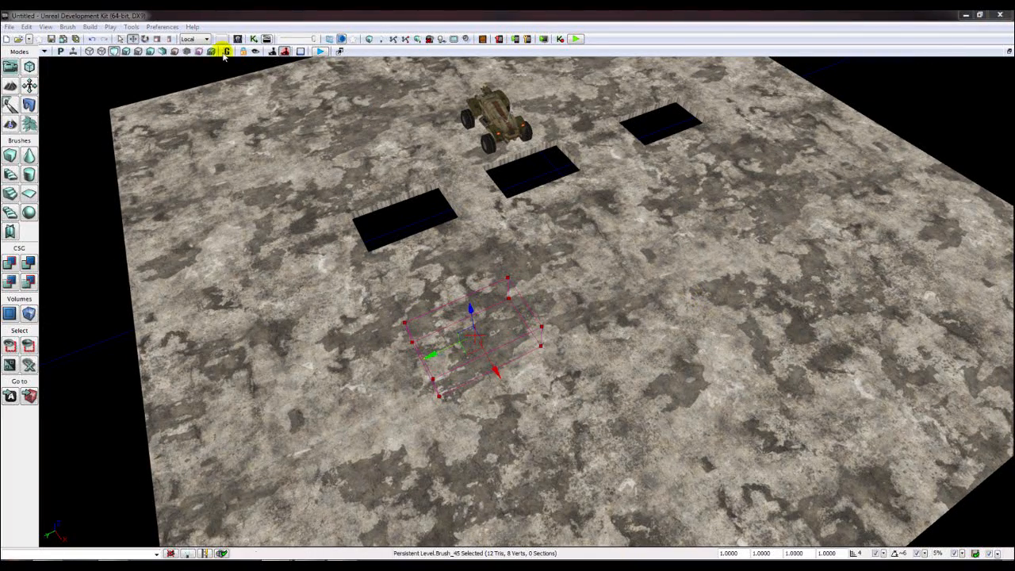
click(28, 262)
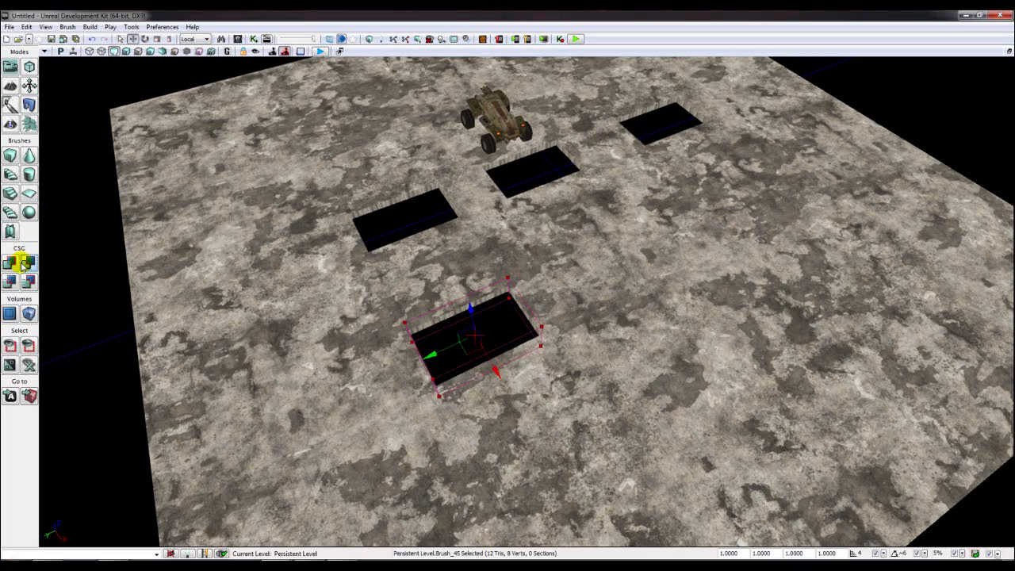
- Slide the brush toward the middle hole and restore the four-viewport layout
mouse_move(441, 350)
mouse_down()
mouse_move(582, 295)
mouse_move(647, 297)
mouse_move(560, 169)
mouse_up()
scroll(648, 297, up, 1)
mouse_move(560, 169)
right_down()
mouse_move(528, 182)
mouse_move(211, 124)
right_up()
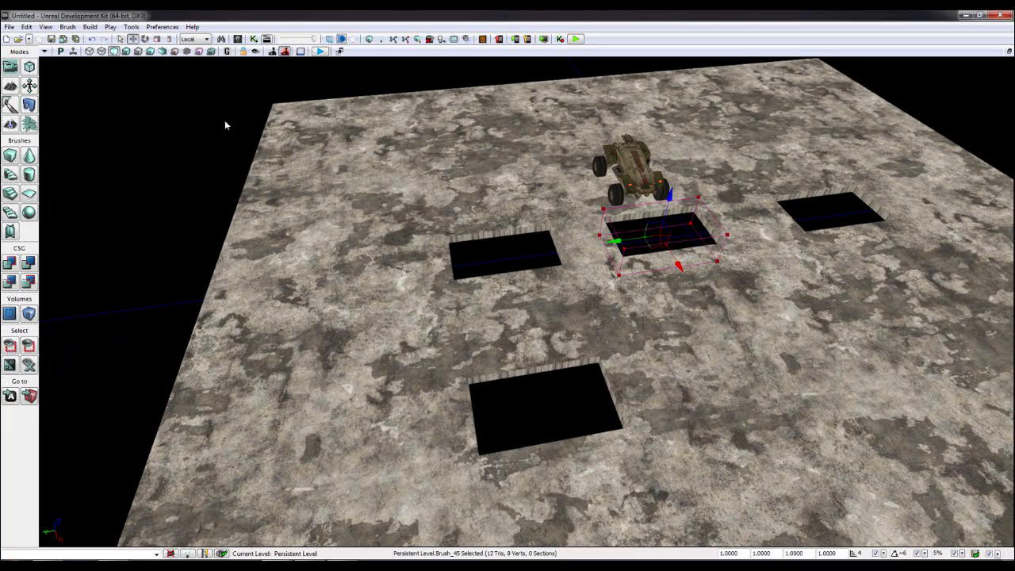
click(341, 51)
click(974, 28)
click(1008, 52)
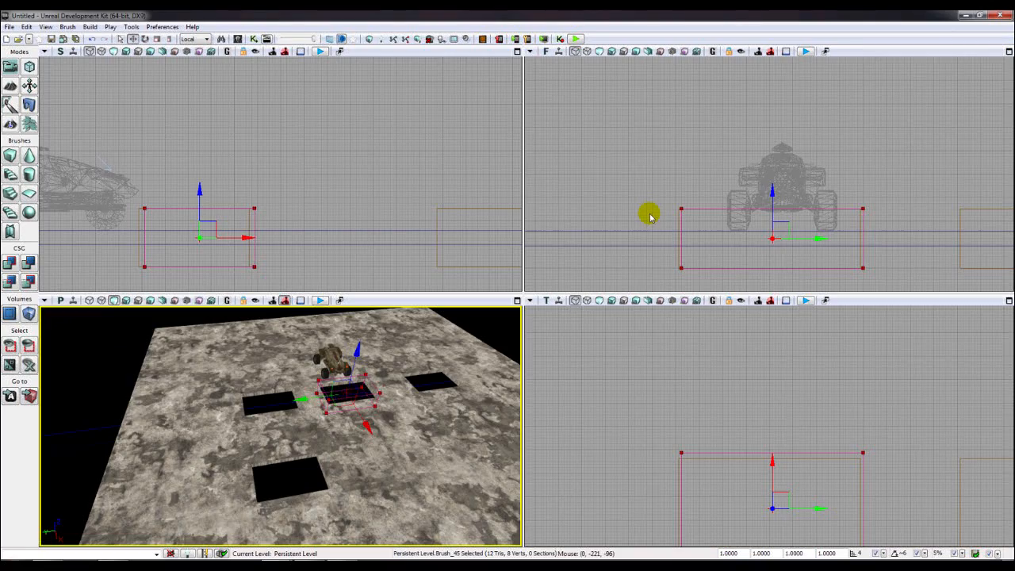
- In the Top view, Alt-drag copies of the brush and subtract a fifth and sixth hole
right_drag(609, 383, 614, 351)
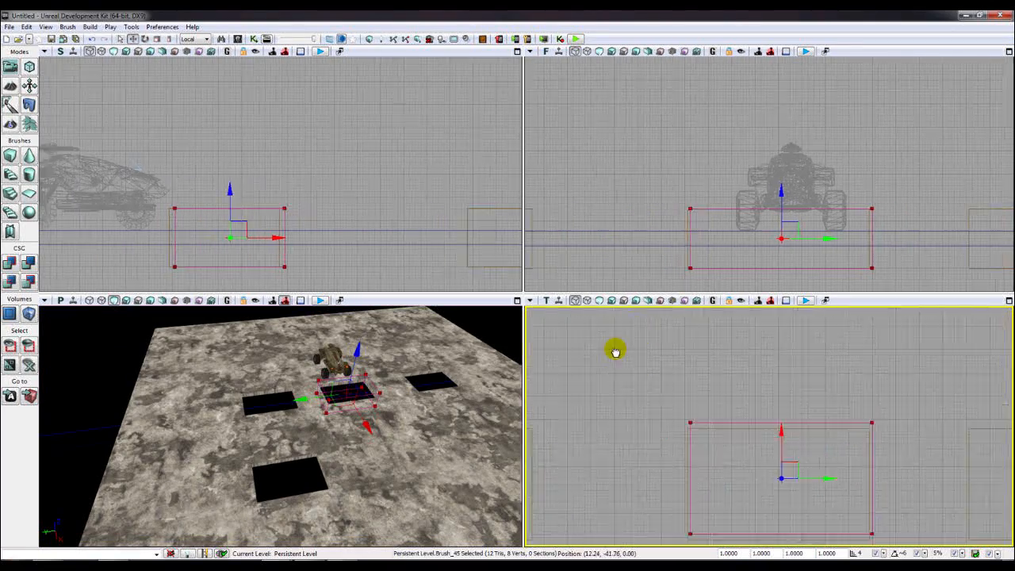
scroll(662, 391, down, 4)
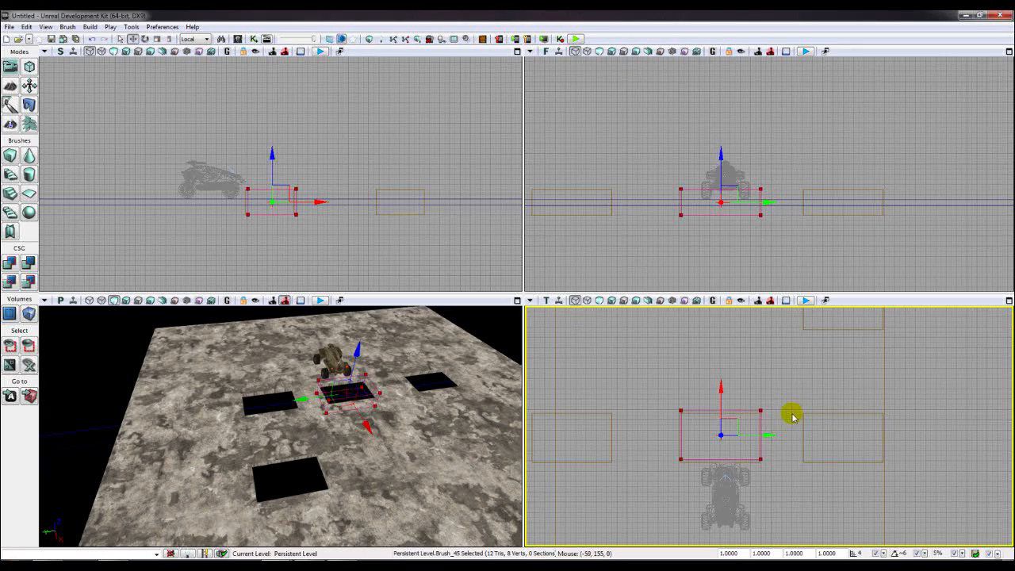
scroll(795, 418, up, 2)
drag(696, 429, 695, 435)
scroll(680, 419, down, 4)
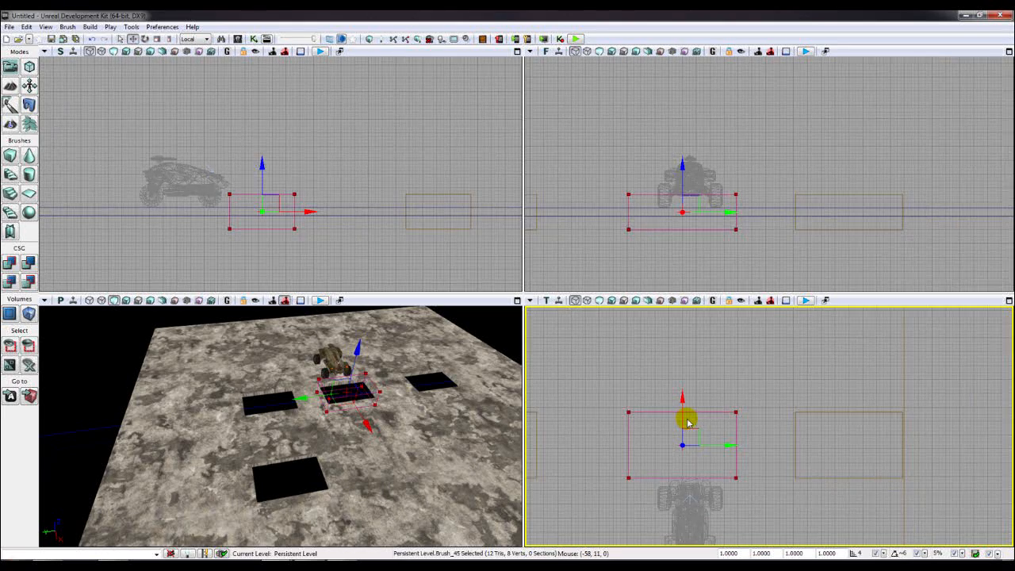
alt+drag(685, 393, 689, 245)
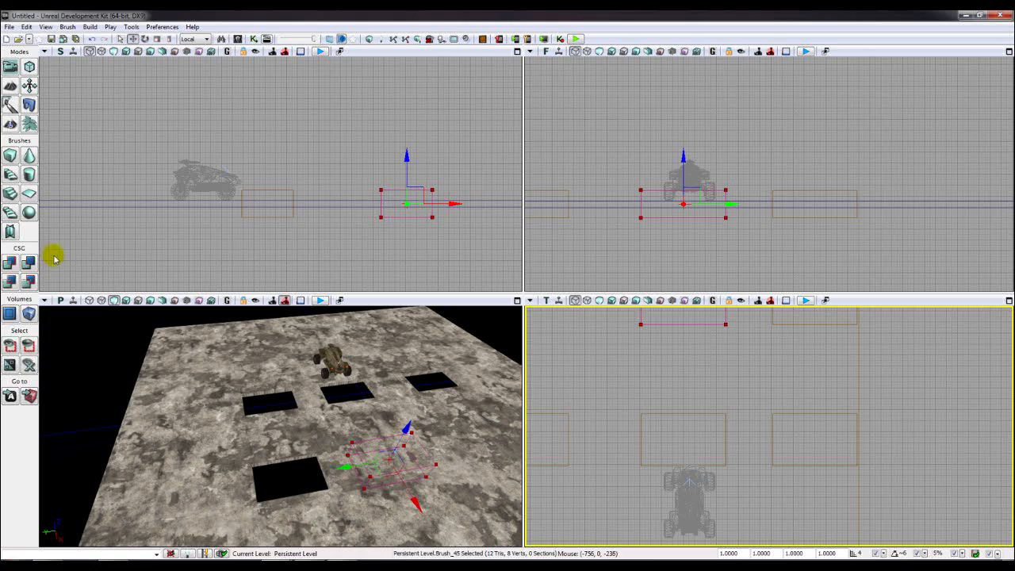
click(29, 262)
drag(675, 381, 777, 431)
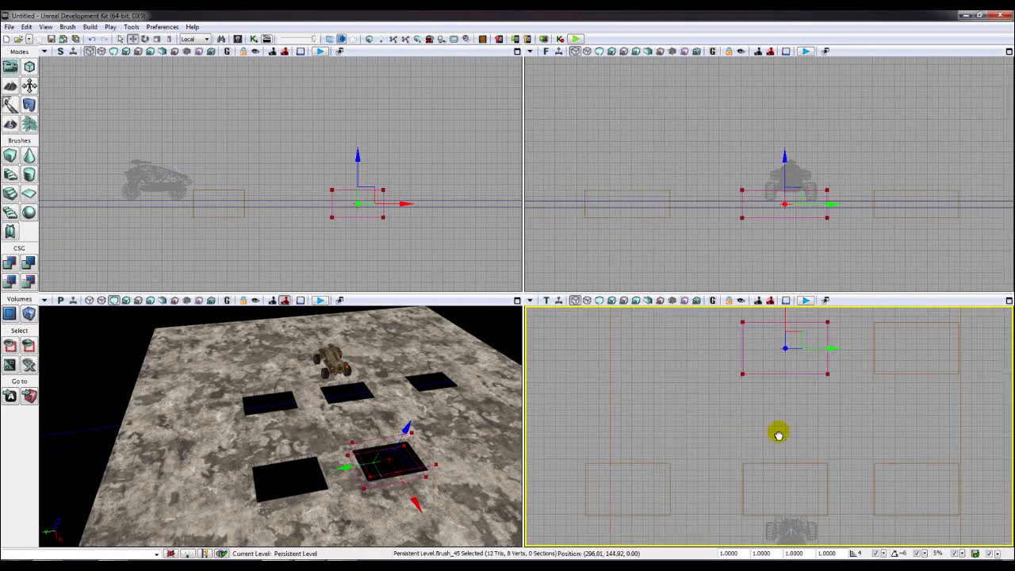
drag(819, 358, 656, 357)
click(29, 263)
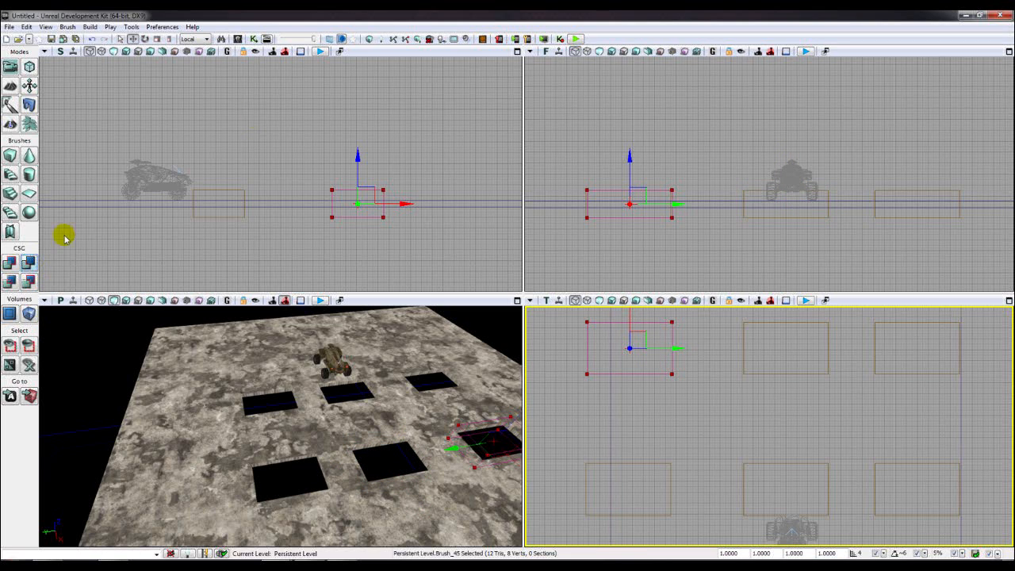
- Maximize the 3D Perspective viewport to fill the window
click(479, 334)
key(F11)
key(F11)
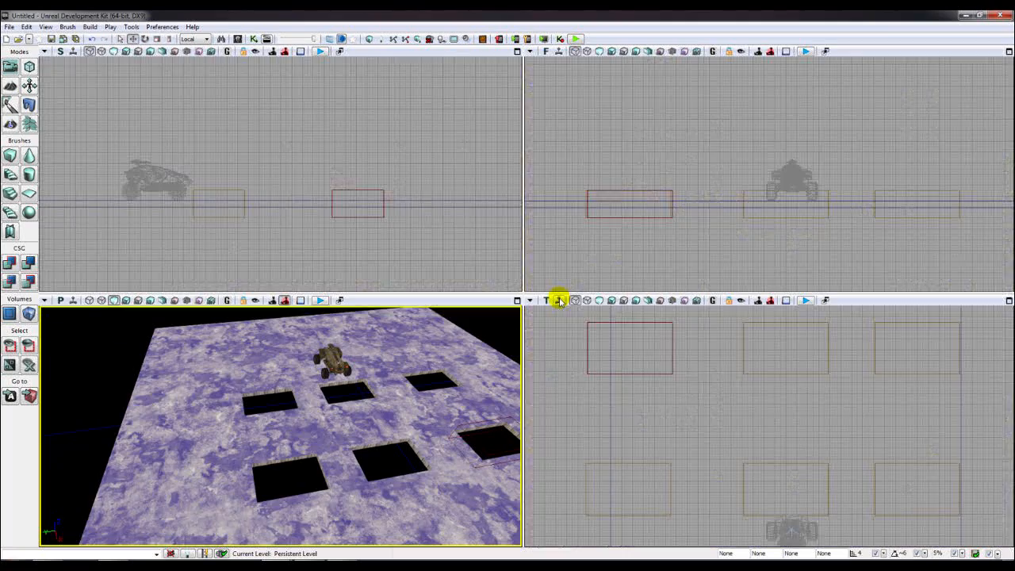
click(518, 301)
right_drag(515, 386, 537, 311)
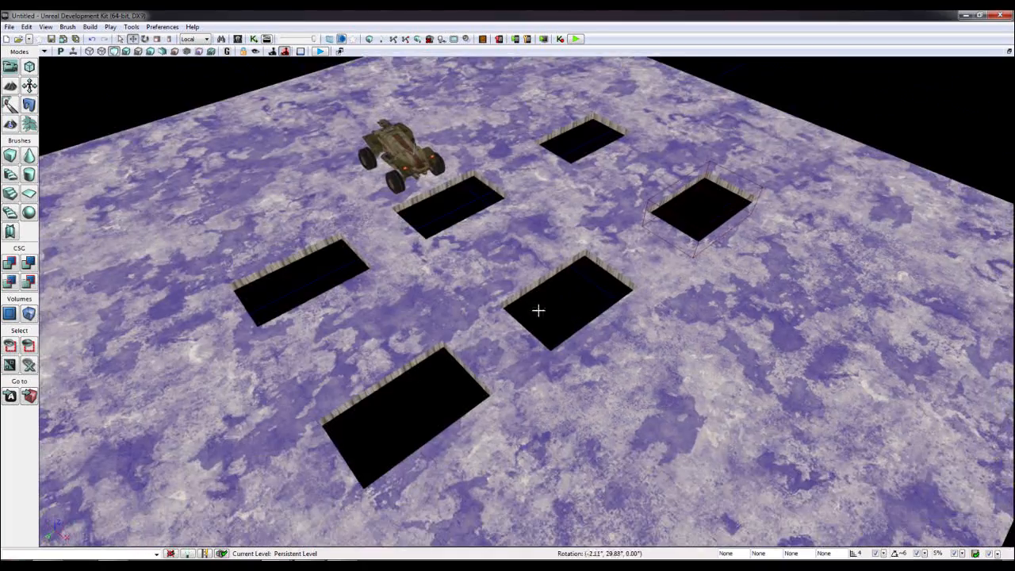
- Reframe the view over the holed floor and drag the builder brush to its left side
click(582, 283)
right_drag(583, 283, 392, 215)
right_drag(820, 261, 897, 273)
right_drag(413, 138, 341, 138)
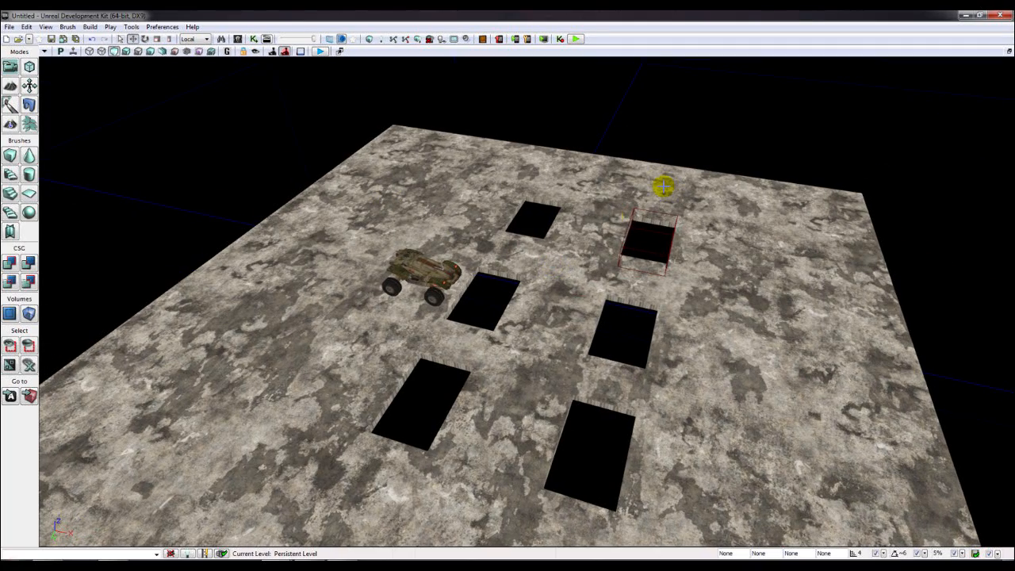
key(F8)
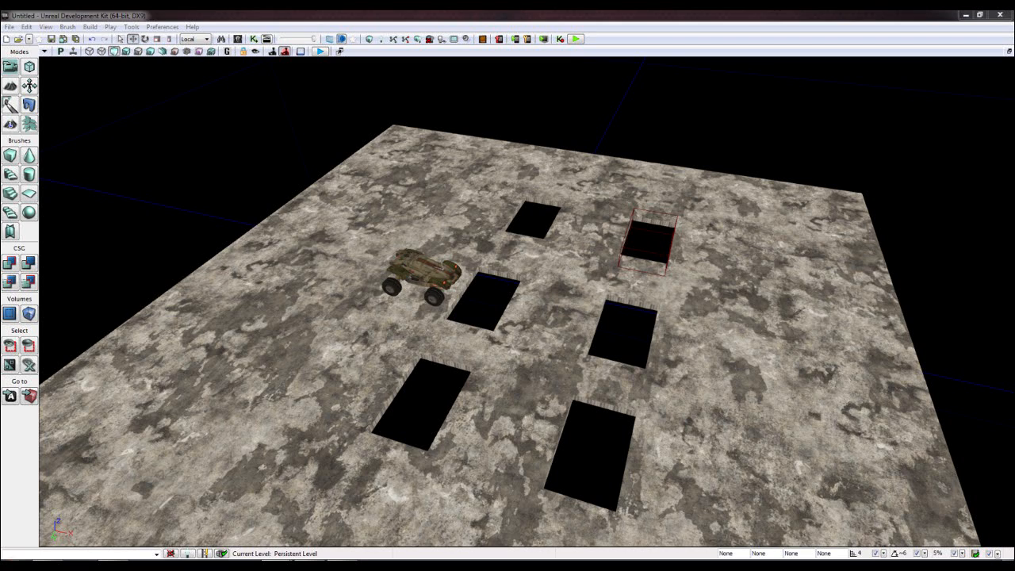
right_drag(626, 309, 555, 308)
key(alt+Tab)
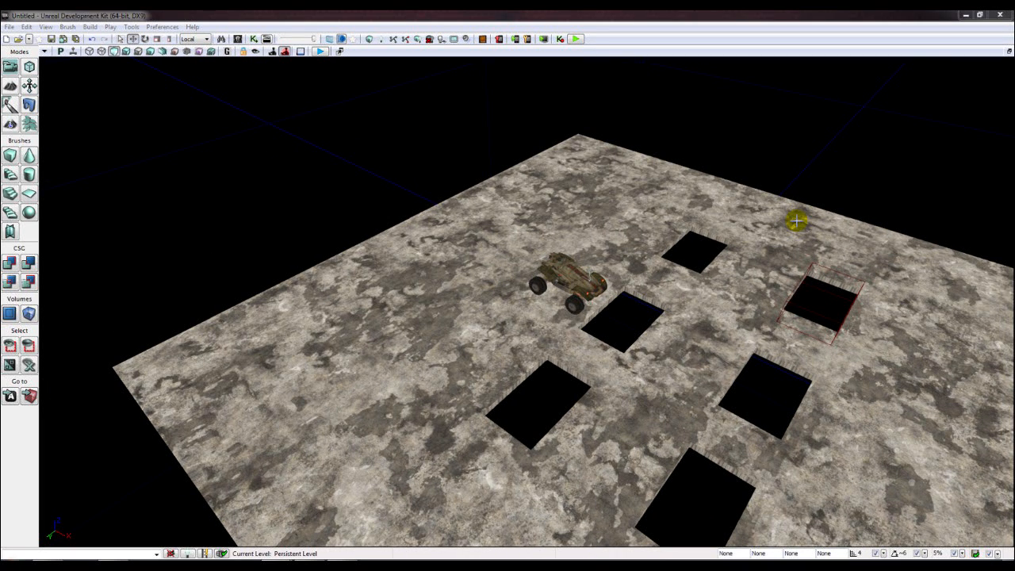
click(789, 291)
mouse_move(789, 291)
right_down()
mouse_move(693, 330)
mouse_move(521, 328)
right_up()
mouse_move(535, 336)
mouse_down()
mouse_move(200, 352)
mouse_move(125, 365)
mouse_up()
mouse_move(125, 365)
right_down()
mouse_move(390, 277)
mouse_move(596, 351)
right_up()
- Switch to Scale mode and rebuild the brush as a default cube
click(169, 39)
click(12, 157)
mouse_move(562, 321)
right_down()
mouse_move(586, 325)
mouse_move(451, 310)
right_up()
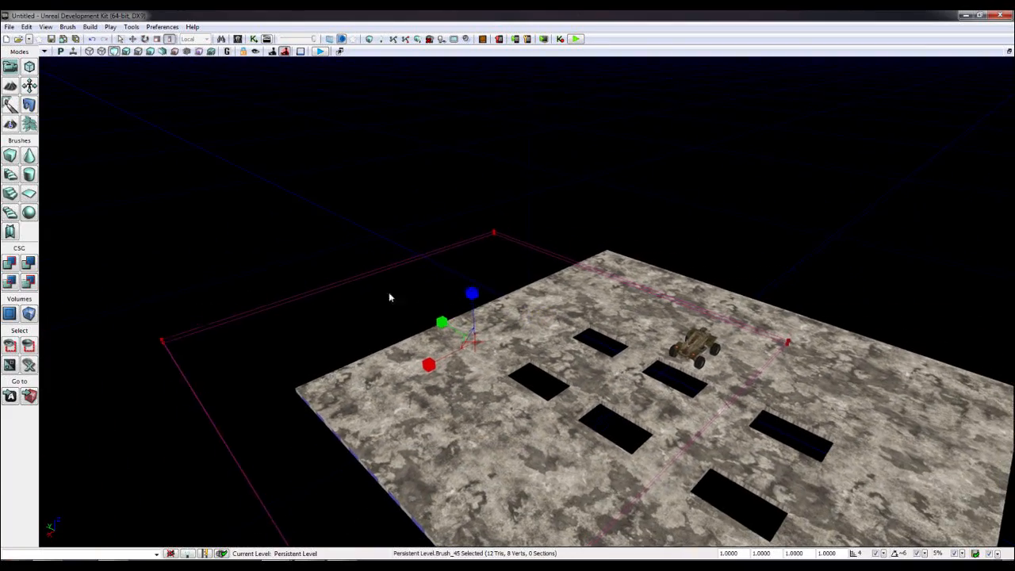
- Resize the Cube builder brush to X 2048, Y 20, Z 160
right_click(11, 156)
click(530, 258)
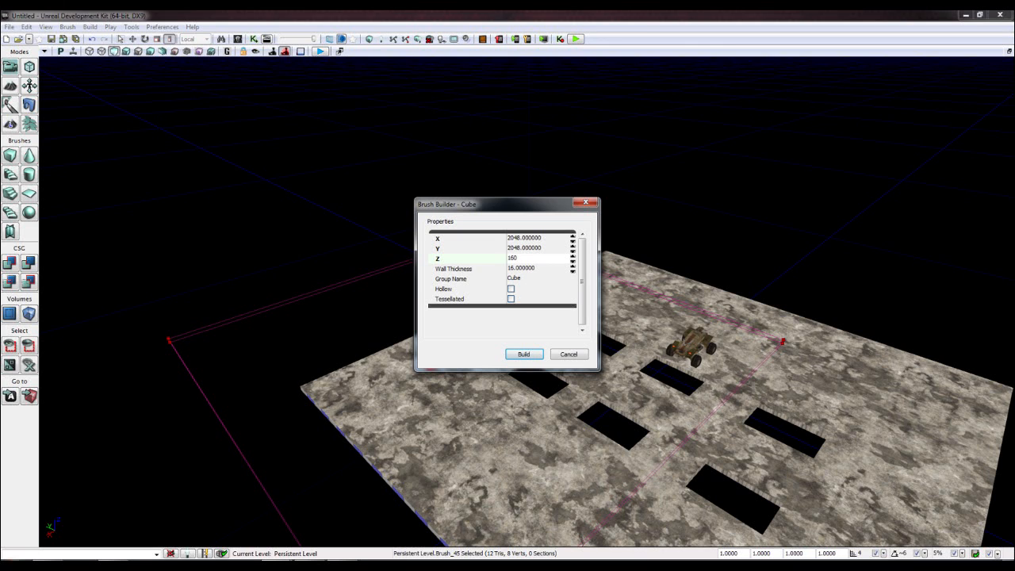
click(523, 238)
text(20)
key(Tab)
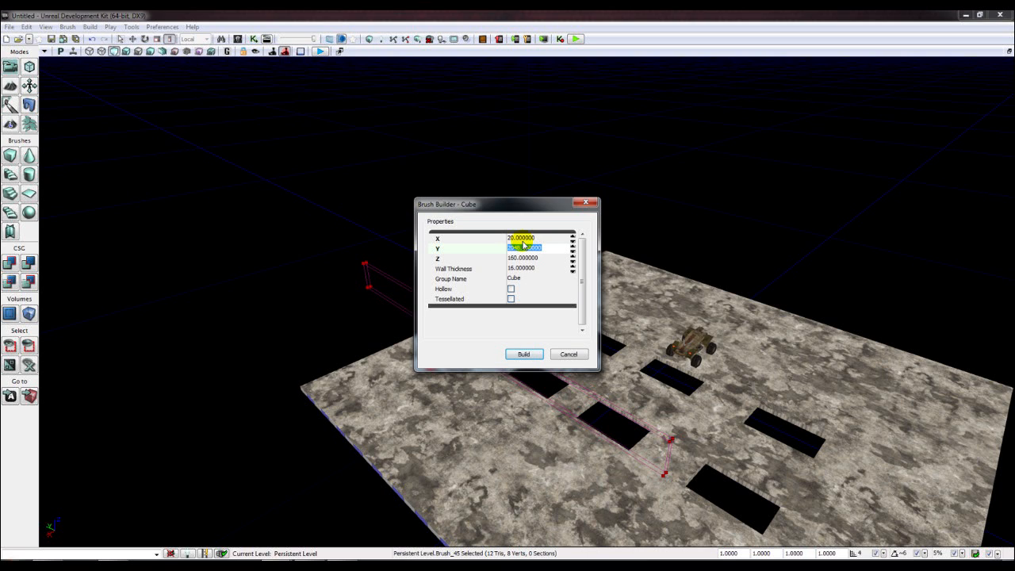
text(20)
key(Return)
click(523, 239)
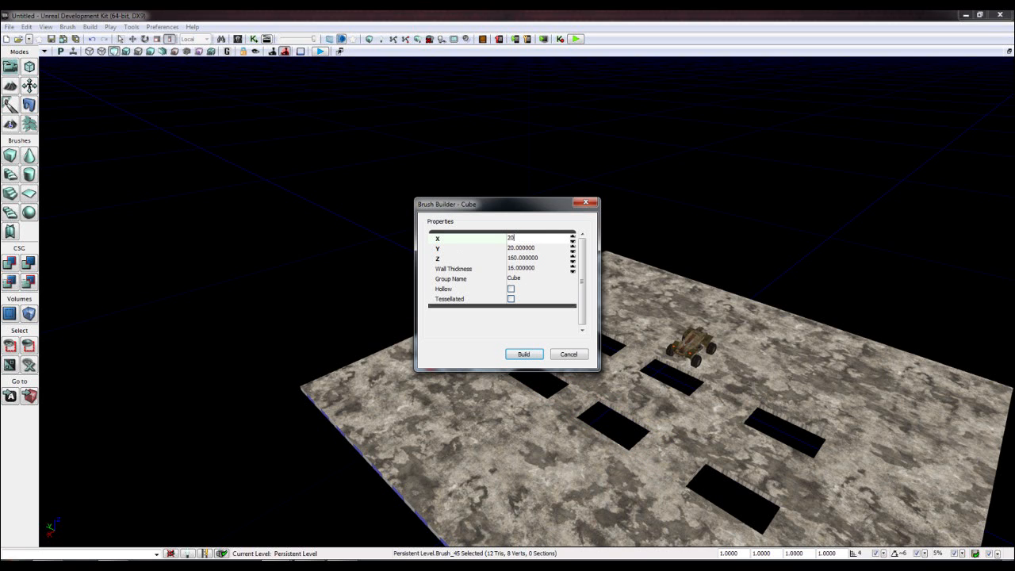
text(2048)
key(Return)
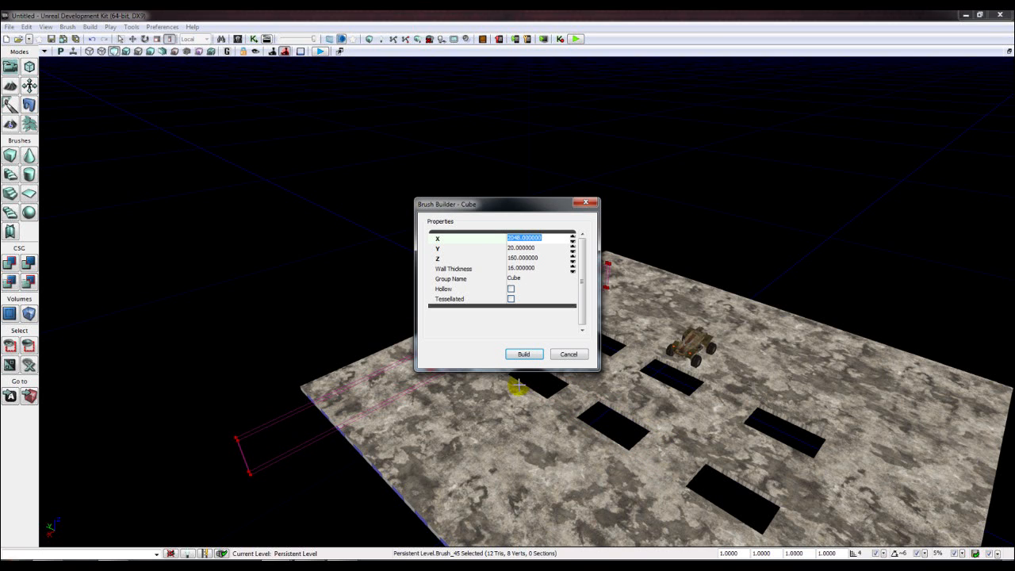
click(568, 353)
- In Move mode, lift the thin wall brush and slide it across onto the floor
mouse_move(392, 306)
right_down()
mouse_move(391, 318)
mouse_move(391, 307)
right_up()
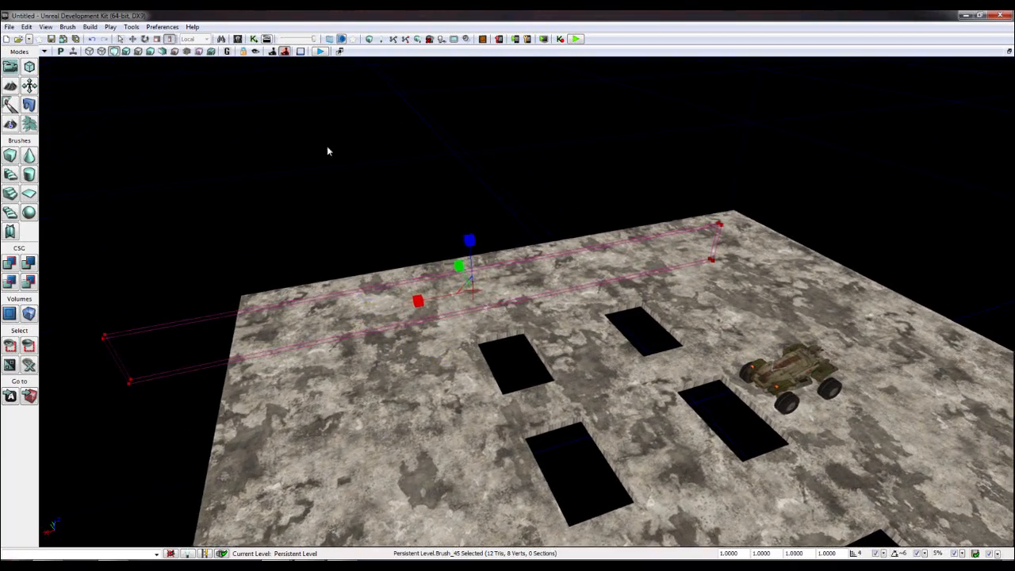
click(133, 39)
key(a)
right_drag(223, 233, 224, 233)
drag(138, 371, 149, 308)
mouse_move(150, 309)
right_down()
mouse_move(99, 303)
mouse_move(60, 265)
right_up()
right_drag(277, 191, 264, 236)
drag(317, 229, 437, 272)
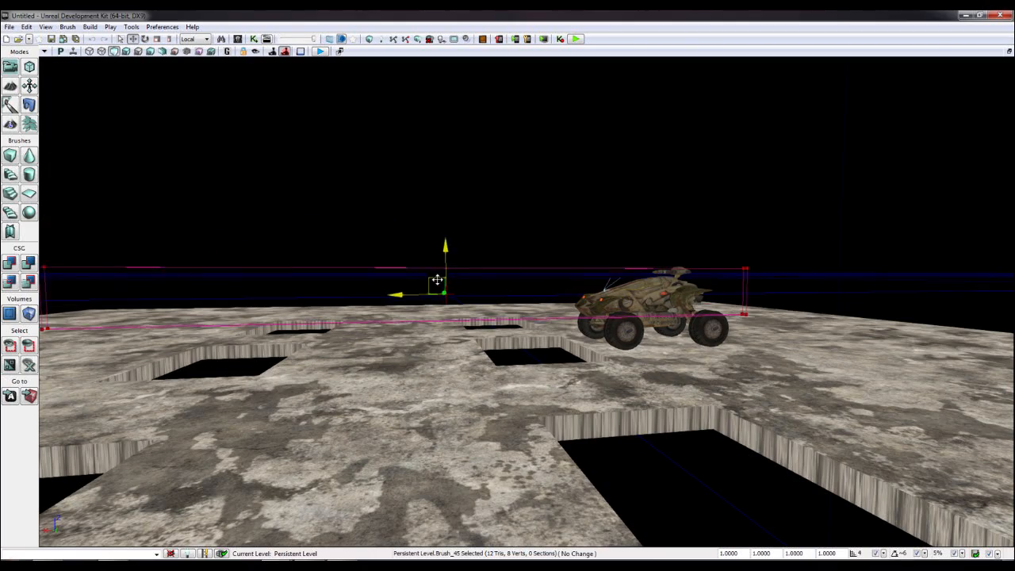
mouse_move(437, 272)
right_down()
mouse_move(397, 301)
mouse_move(468, 301)
mouse_move(508, 282)
mouse_move(373, 332)
mouse_move(251, 362)
right_up()
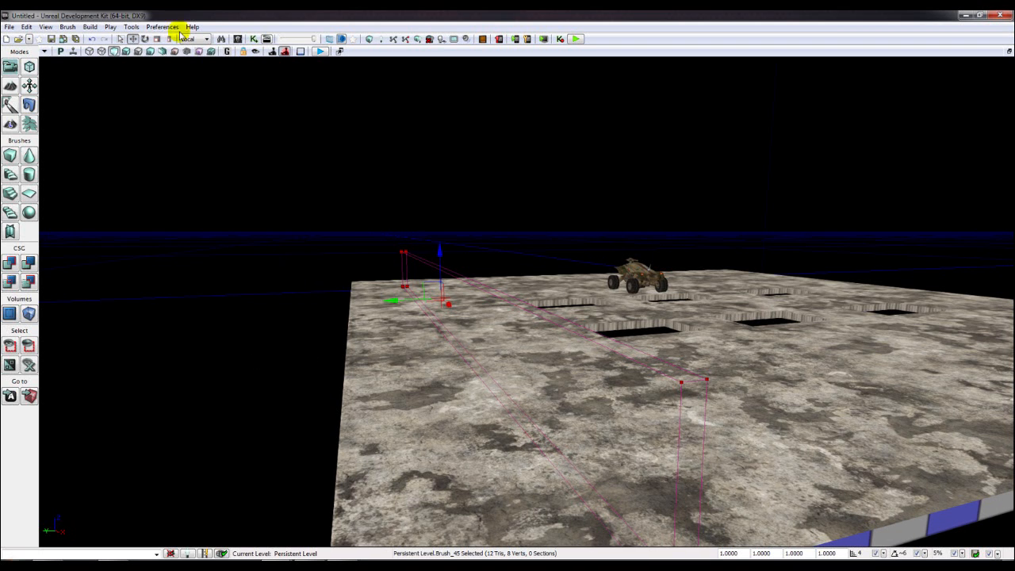
- In the four-view layout, raise the wall in the side view and align it to the floor edge
click(1009, 52)
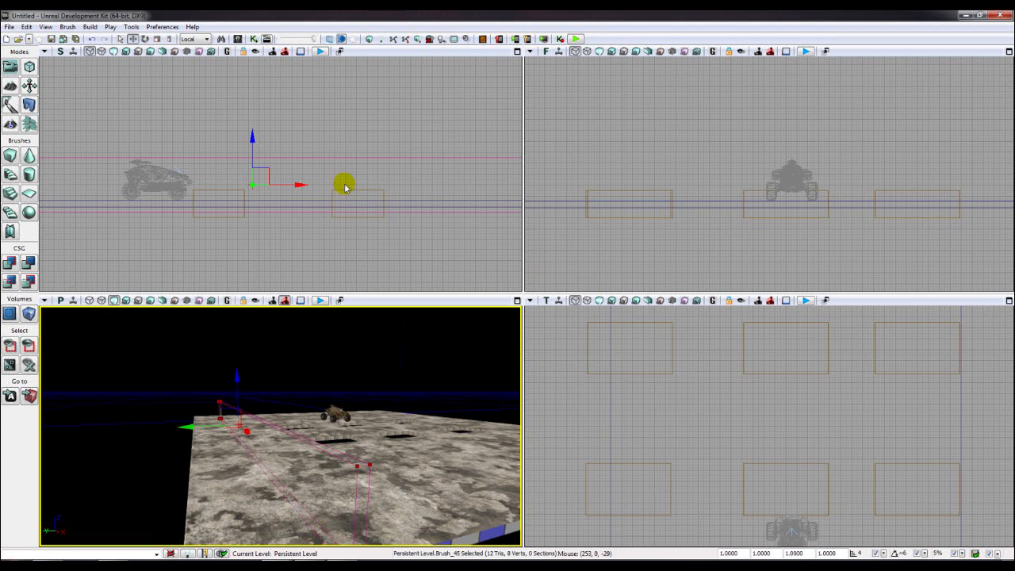
drag(252, 159, 254, 132)
click(687, 402)
scroll(687, 402, down, 6)
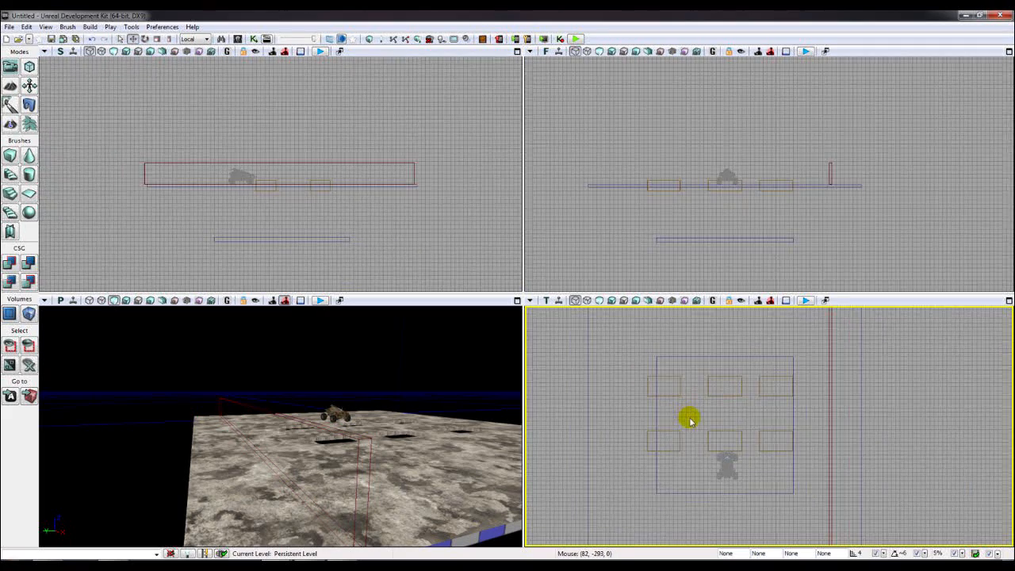
click(801, 385)
mouse_move(815, 410)
mouse_down()
mouse_move(799, 409)
mouse_move(836, 423)
mouse_up()
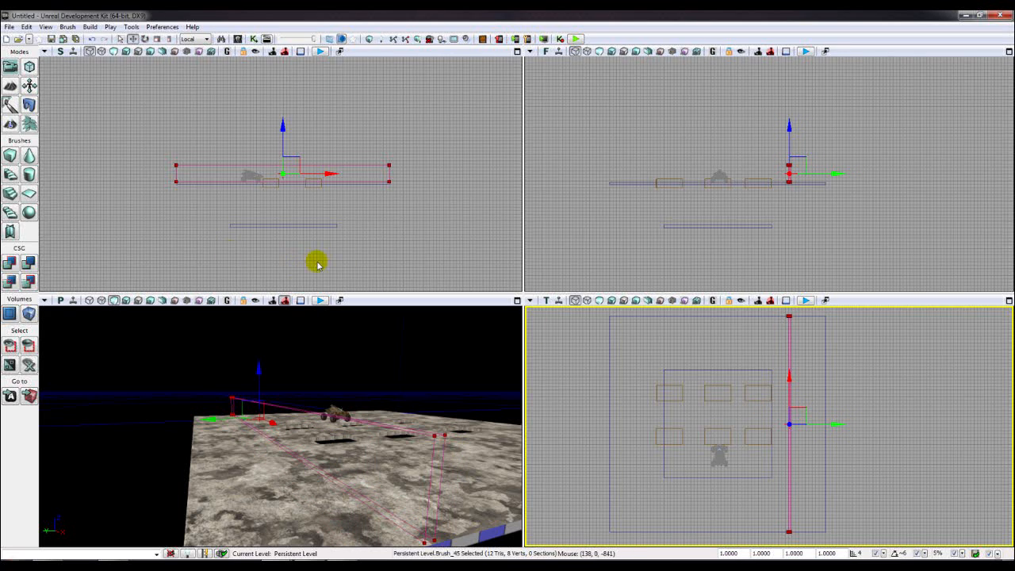
click(387, 357)
- Return to the full 3D view and select the wall brush to check its placement
click(517, 301)
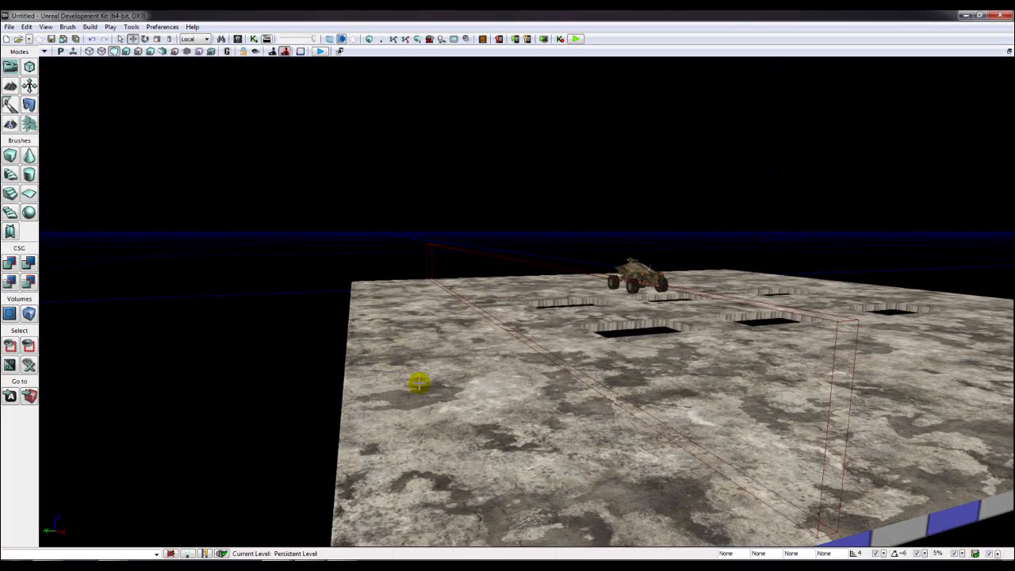
right_drag(420, 381, 357, 359)
right_drag(392, 404, 392, 405)
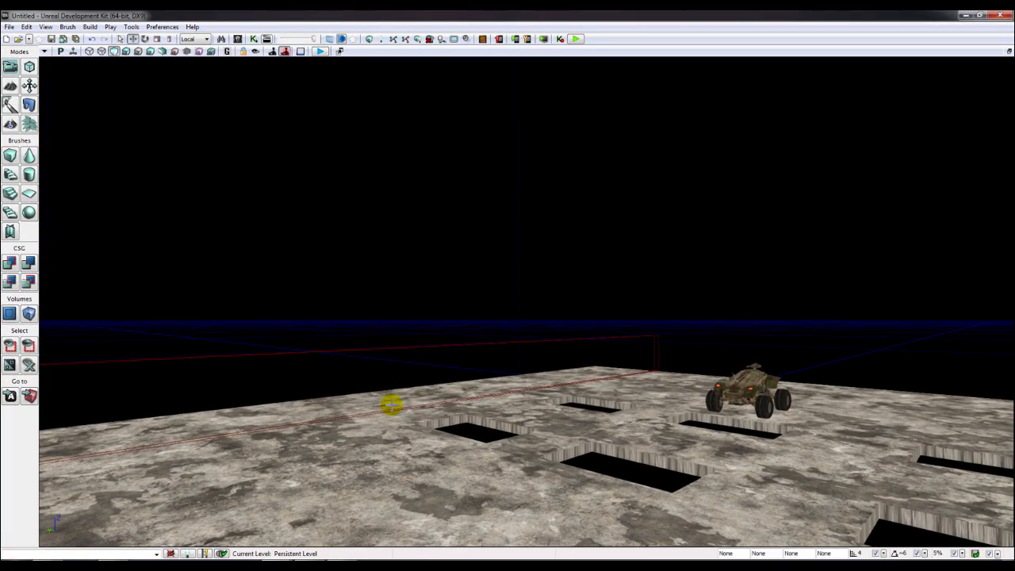
click(549, 340)
right_drag(550, 340, 476, 335)
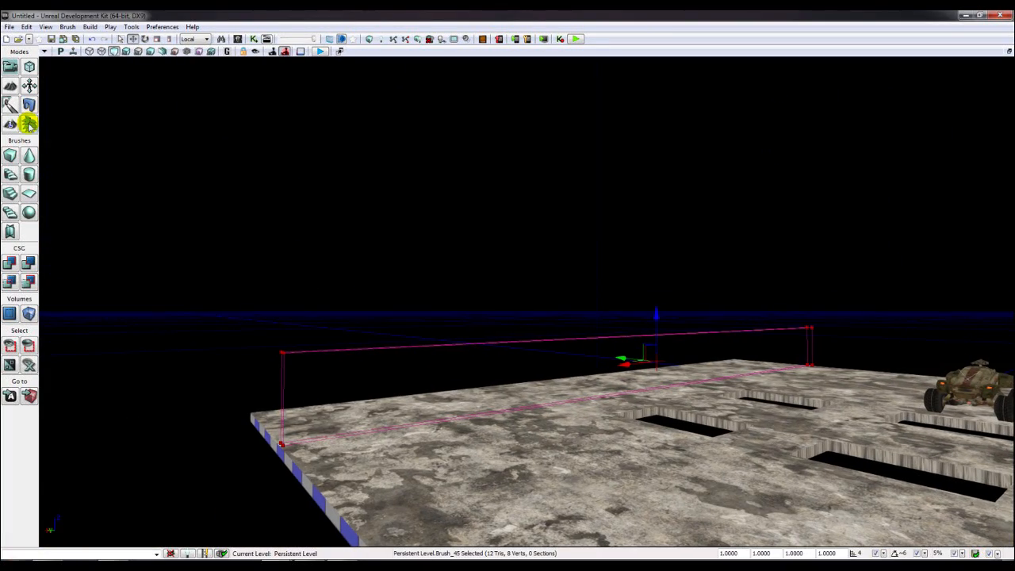
- In Geometry mode, pick the wall's top corner vertices and switch to World coordinates
click(29, 66)
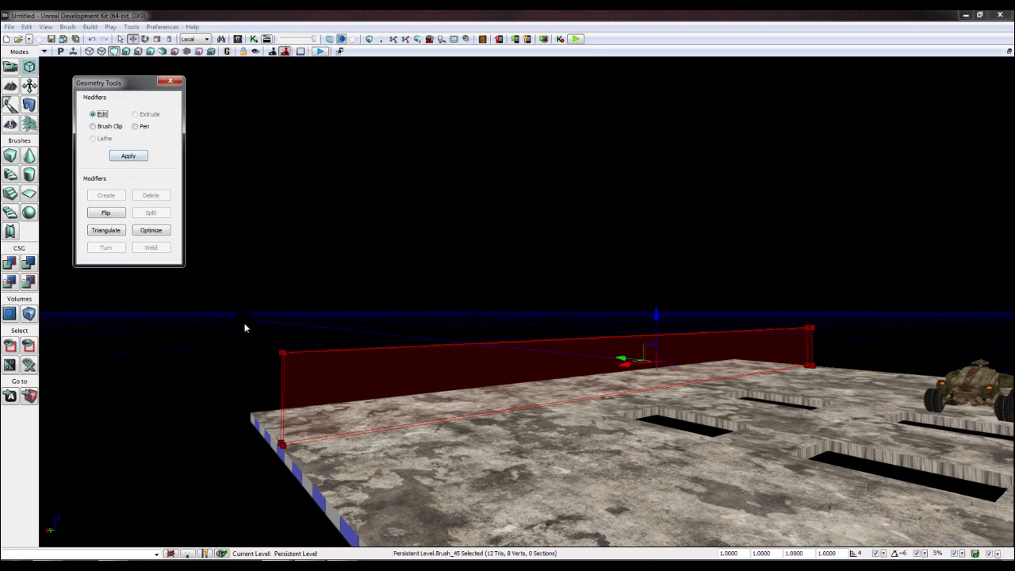
click(282, 352)
click(808, 327)
click(196, 39)
click(192, 49)
drag(807, 283, 807, 250)
key(ctrl+z)
key(ctrl+z)
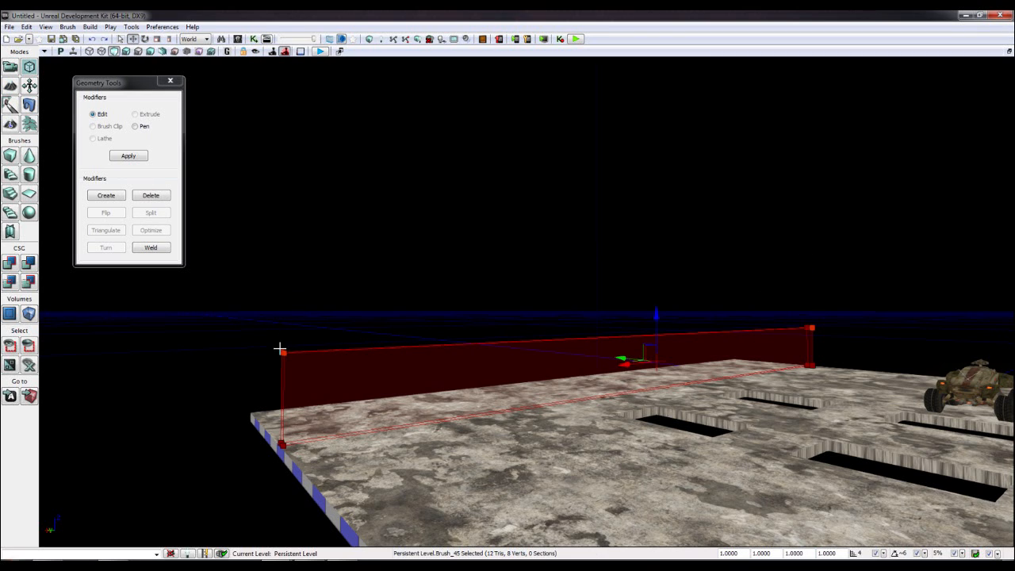
- Box-select both top vertices and drag them up along Z to heighten the wall
click(283, 352)
ctrl+alt+drag(775, 306, 815, 333)
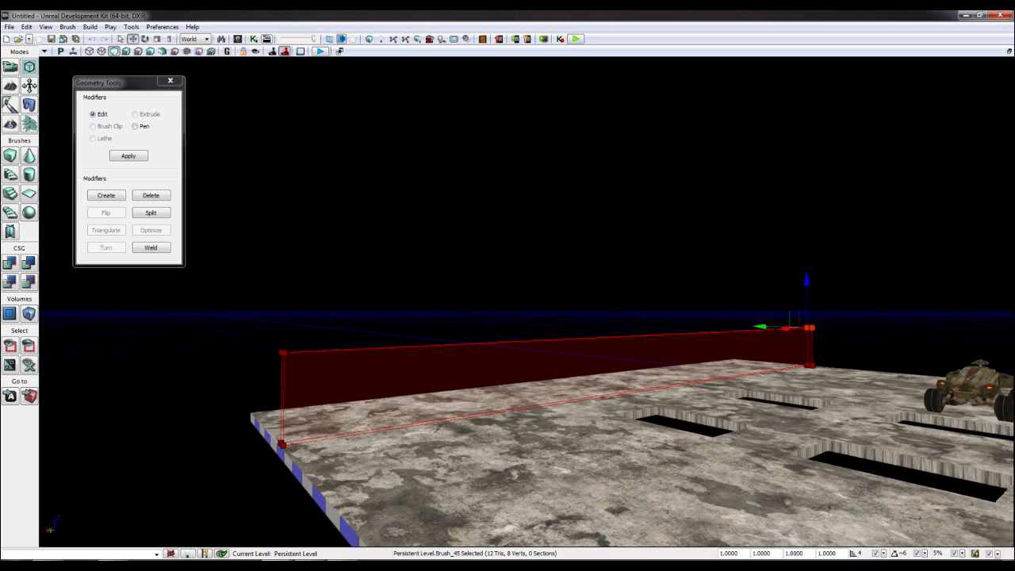
ctrl+alt+drag(254, 337, 295, 358)
drag(285, 315, 306, 214)
right_drag(306, 215, 349, 211)
key(d)
key(s)
key(a)
key(s)
right_drag(385, 149, 380, 150)
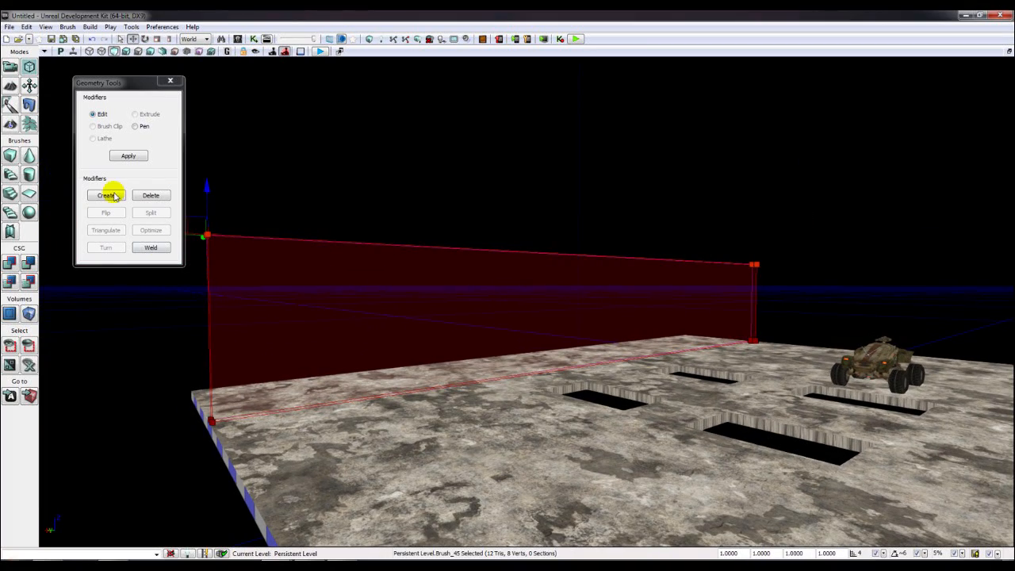
- Close Geometry Tools, CSG Add the wall as concrete geometry, and open the Content Browser
click(163, 83)
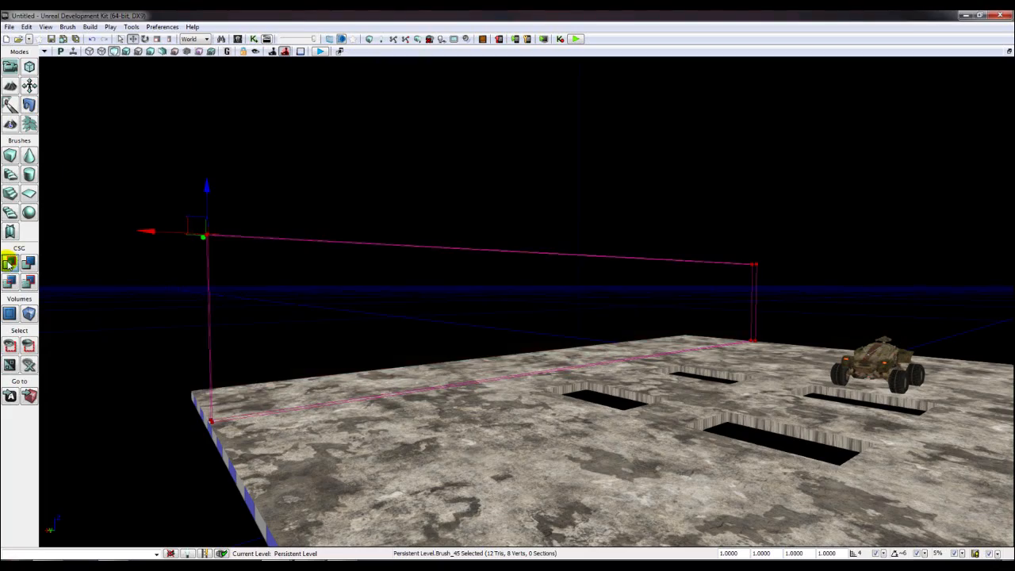
click(8, 264)
right_drag(548, 230, 559, 233)
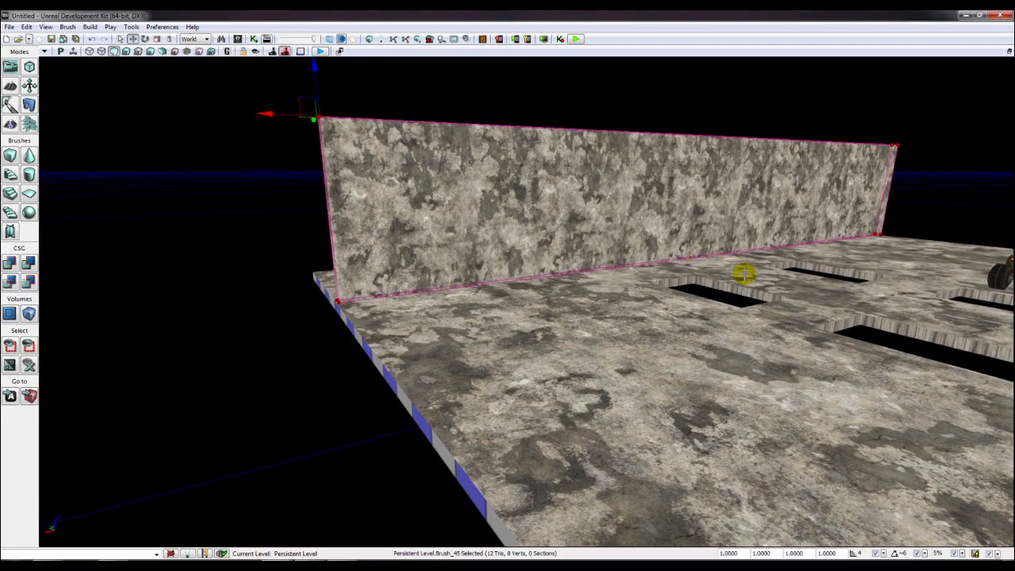
right_drag(779, 95, 785, 97)
mouse_move(612, 246)
right_down()
mouse_move(623, 248)
mouse_move(612, 246)
right_up()
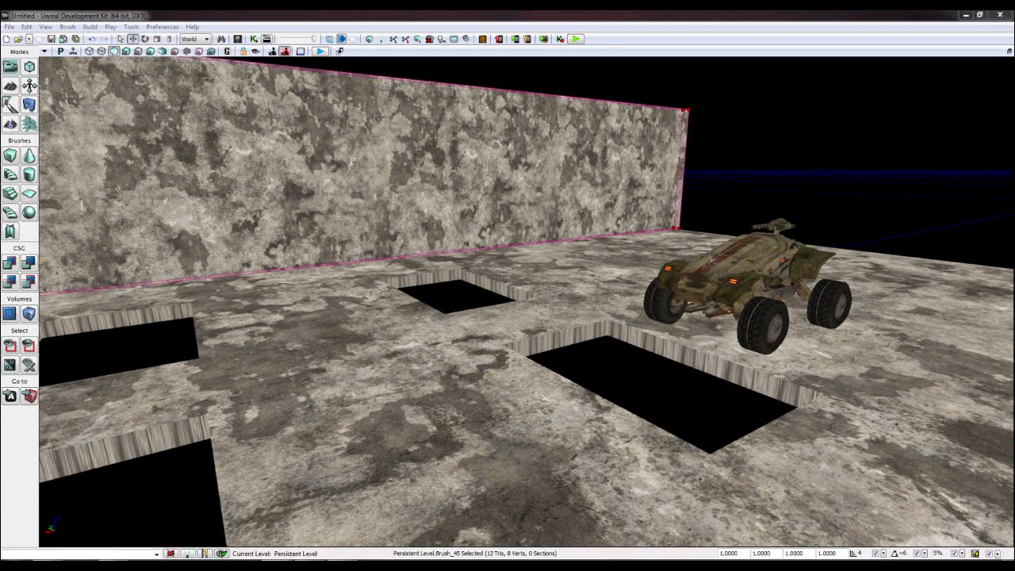
right_drag(258, 208, 232, 200)
click(237, 39)
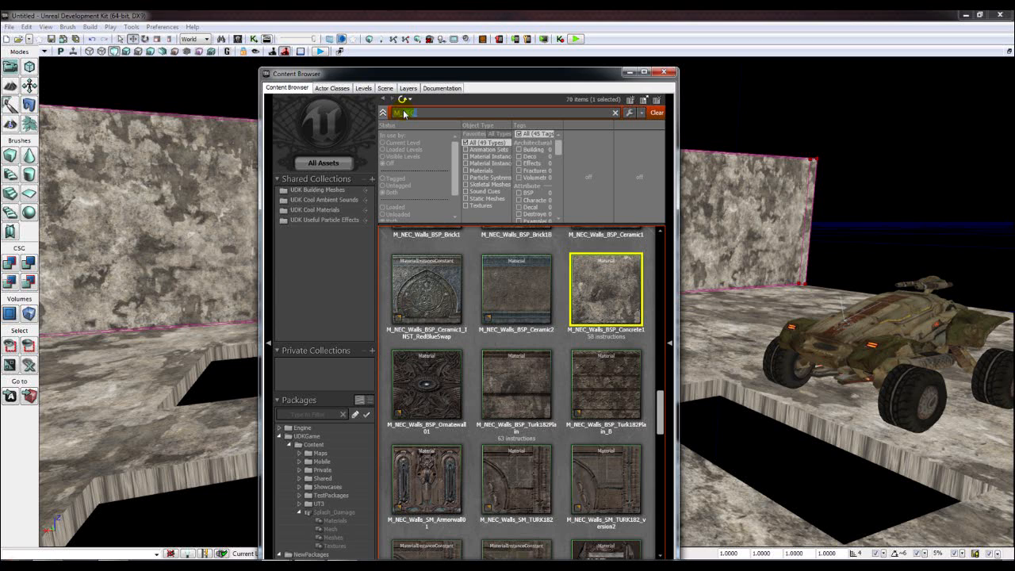
- Search 'HU', apply M_HU_Walls_SM_FlatWall to the wall, close the browser, and select the wall
text(HU_WAL)
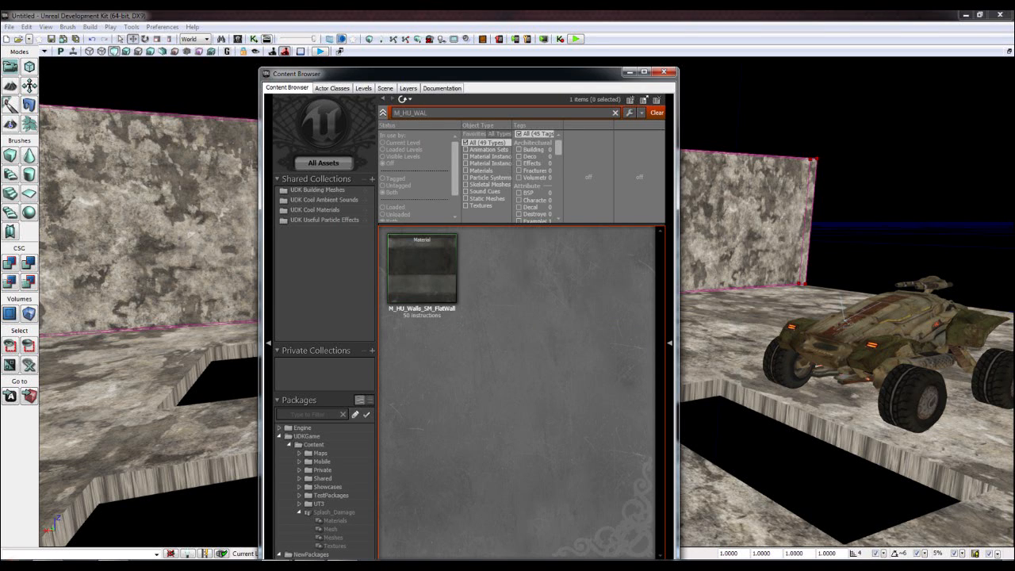
drag(433, 249, 222, 265)
click(664, 72)
right_drag(671, 161, 642, 162)
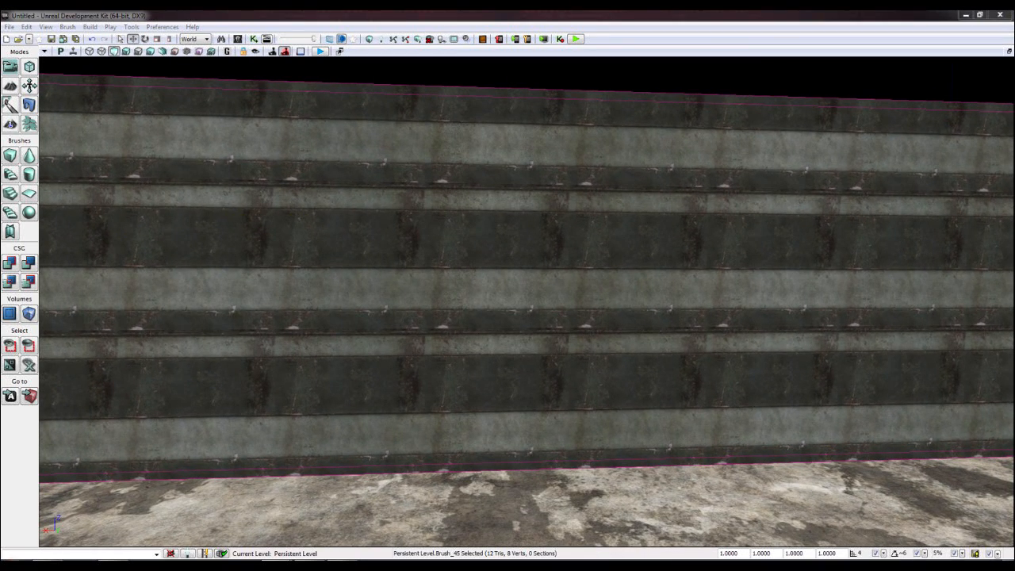
click(627, 306)
scroll(624, 304, down, 3)
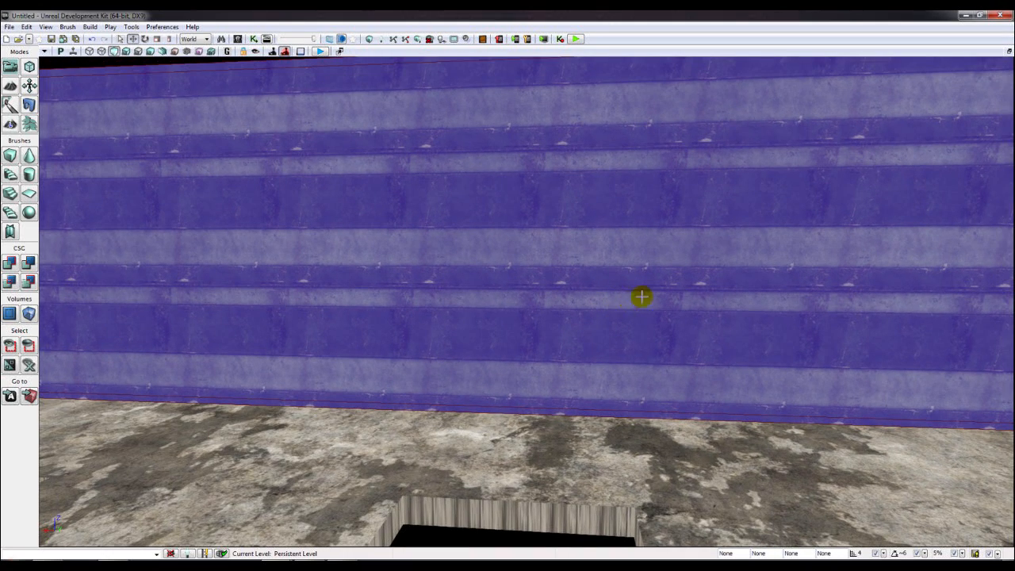
- Open Surface Properties with F5 and try wall texture scales 1.0 and 0.5
scroll(631, 301, down, 3)
key(F5)
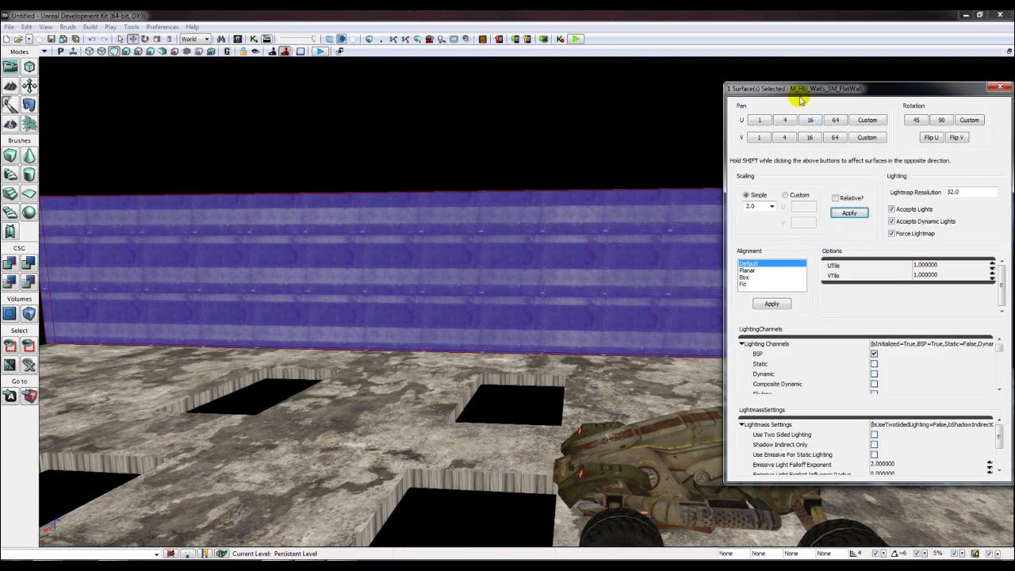
drag(801, 99, 759, 113)
click(717, 219)
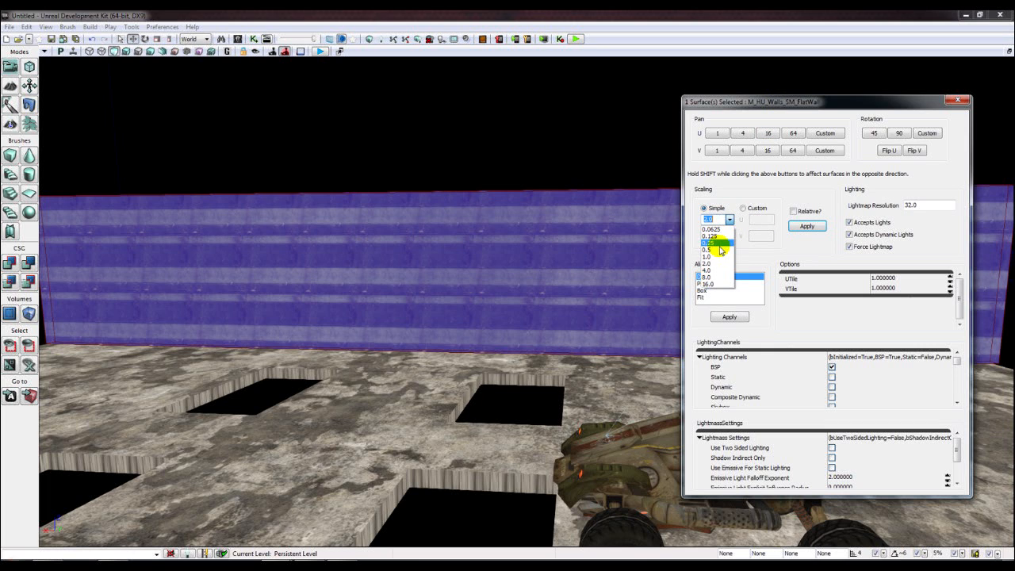
click(716, 256)
click(806, 228)
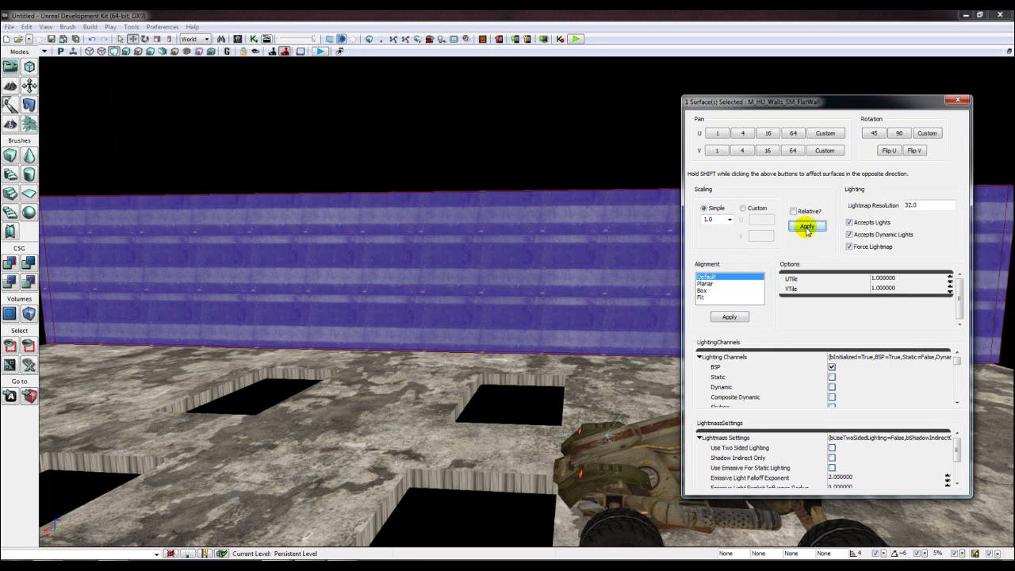
click(724, 219)
click(713, 248)
click(805, 226)
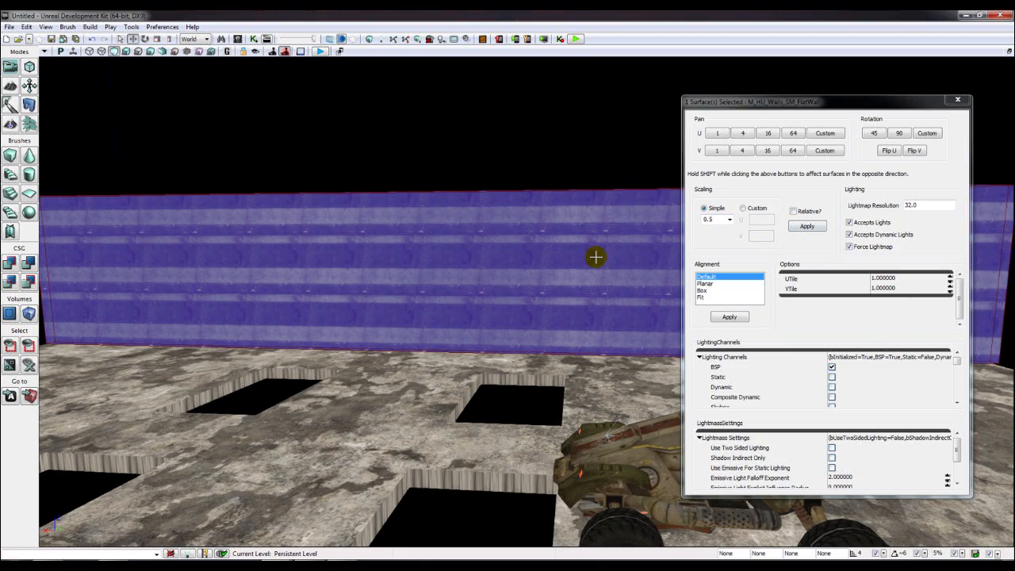
right_drag(597, 257, 598, 257)
scroll(597, 257, down, 5)
scroll(485, 293, up, 3)
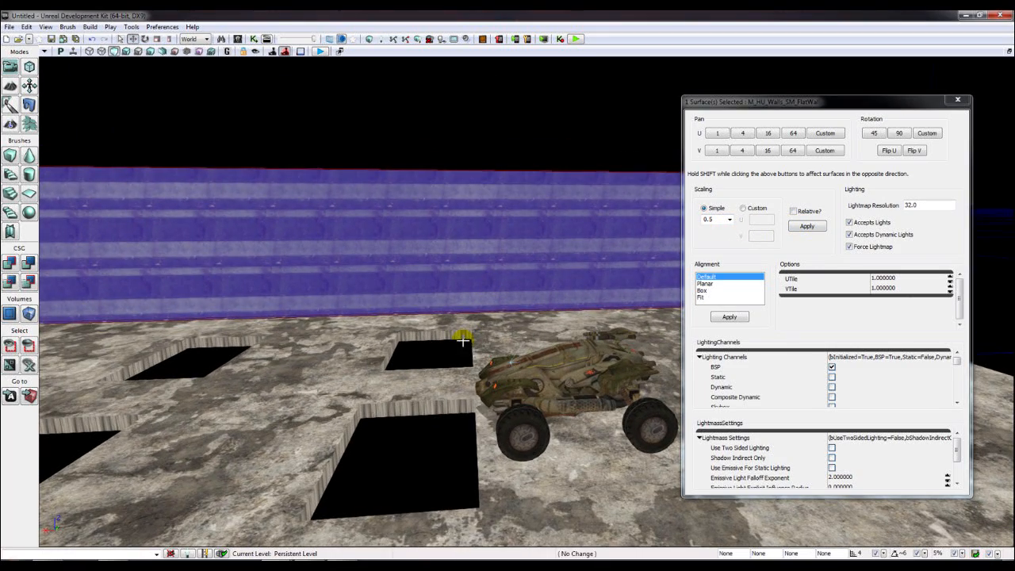
click(498, 322)
click(539, 274)
right_drag(587, 262, 619, 254)
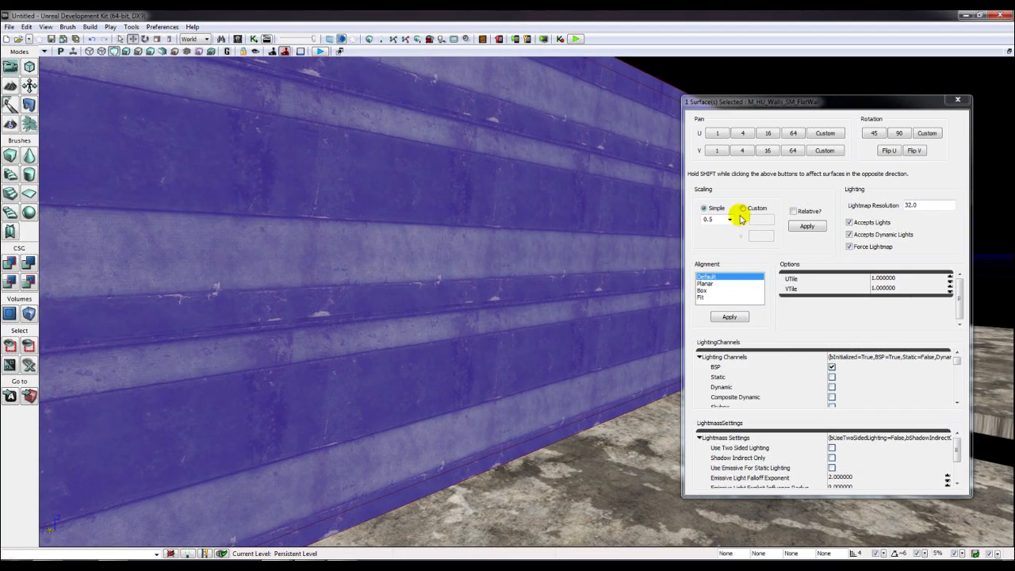
- Try wall texture scales 0.0625, 2.0 and 4.0, ending back at 2.0
click(716, 219)
click(718, 236)
click(807, 226)
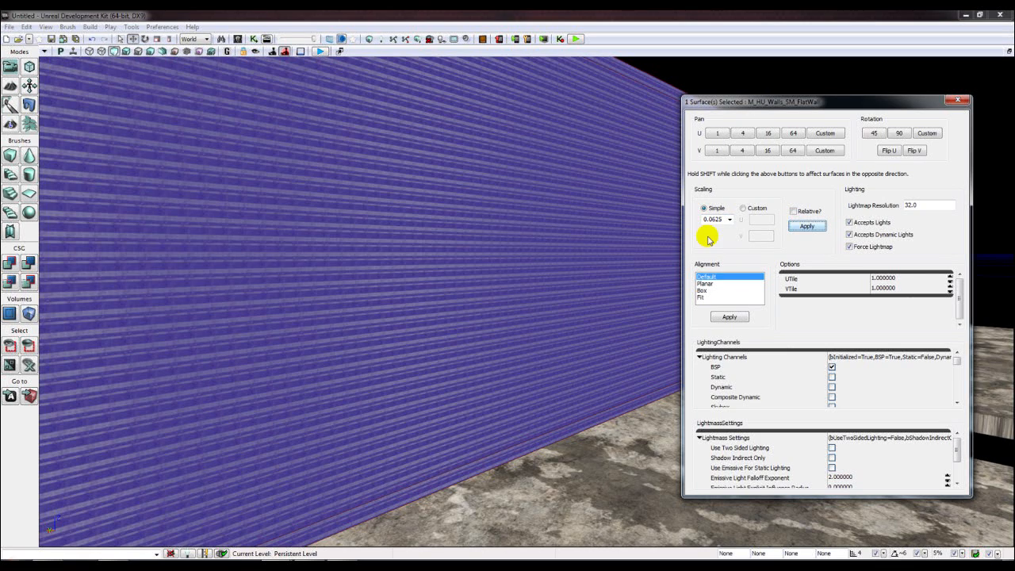
click(730, 224)
click(708, 248)
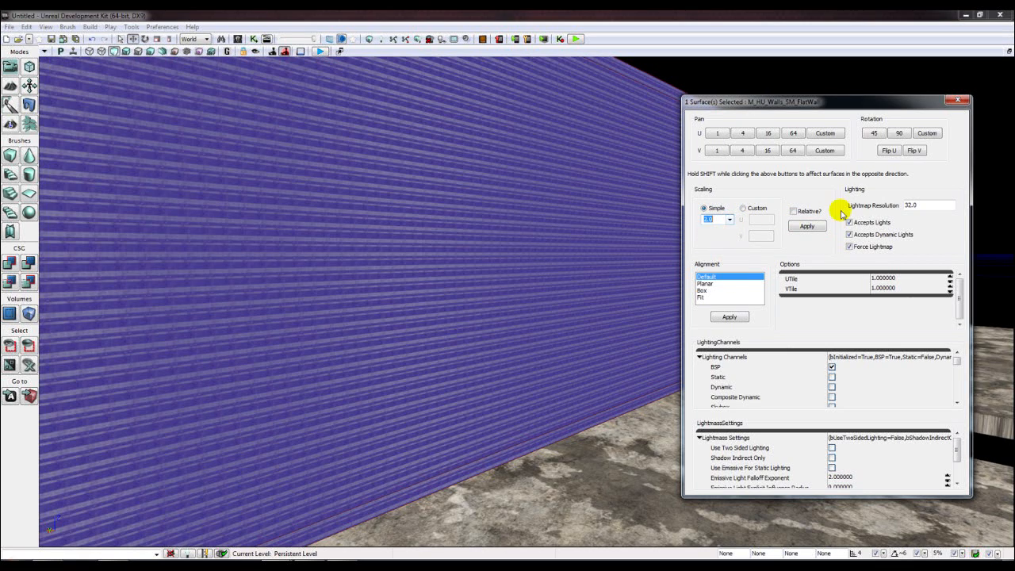
click(807, 227)
right_drag(555, 298, 550, 299)
click(729, 220)
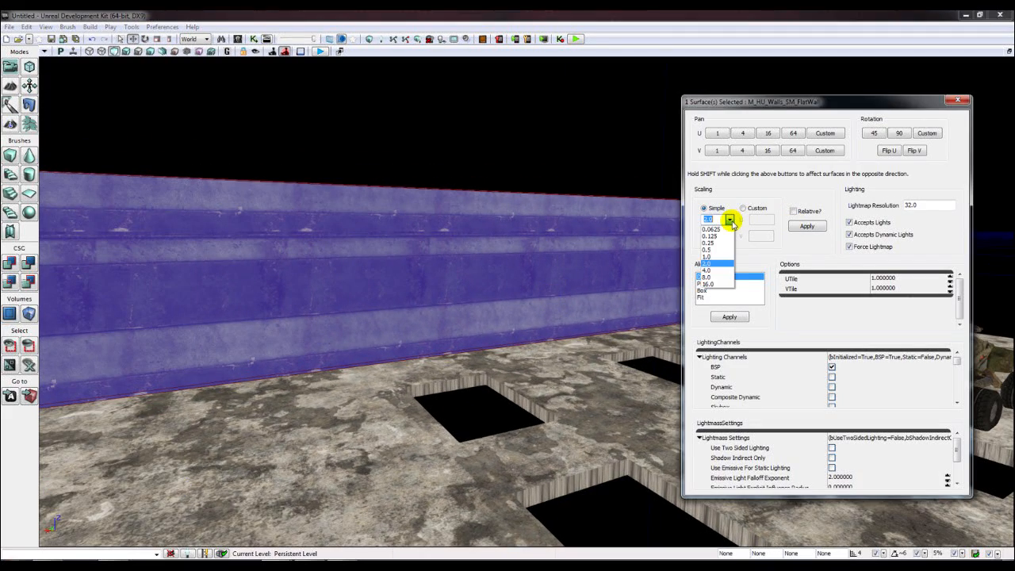
click(725, 265)
click(730, 219)
click(707, 268)
click(806, 226)
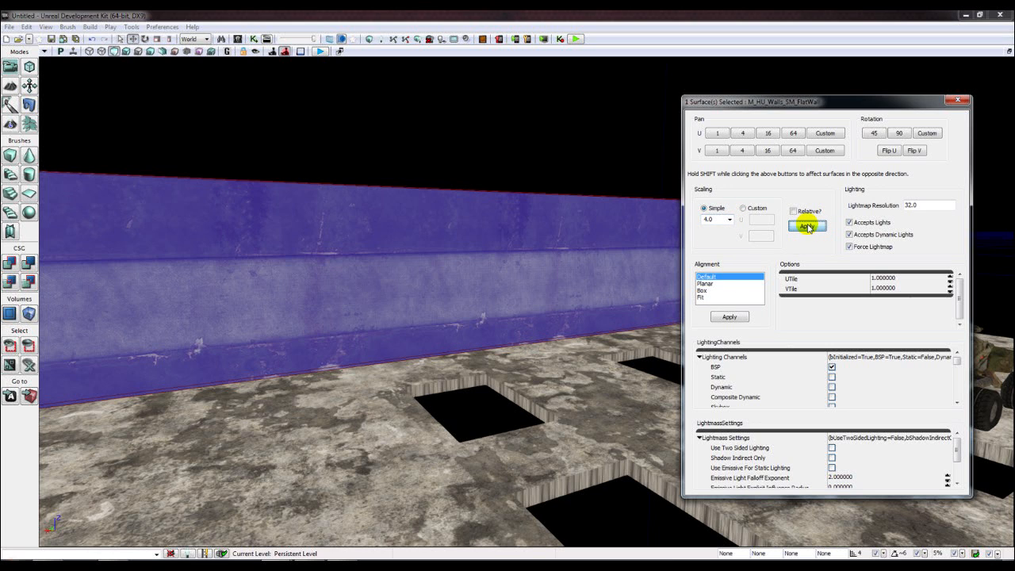
click(730, 219)
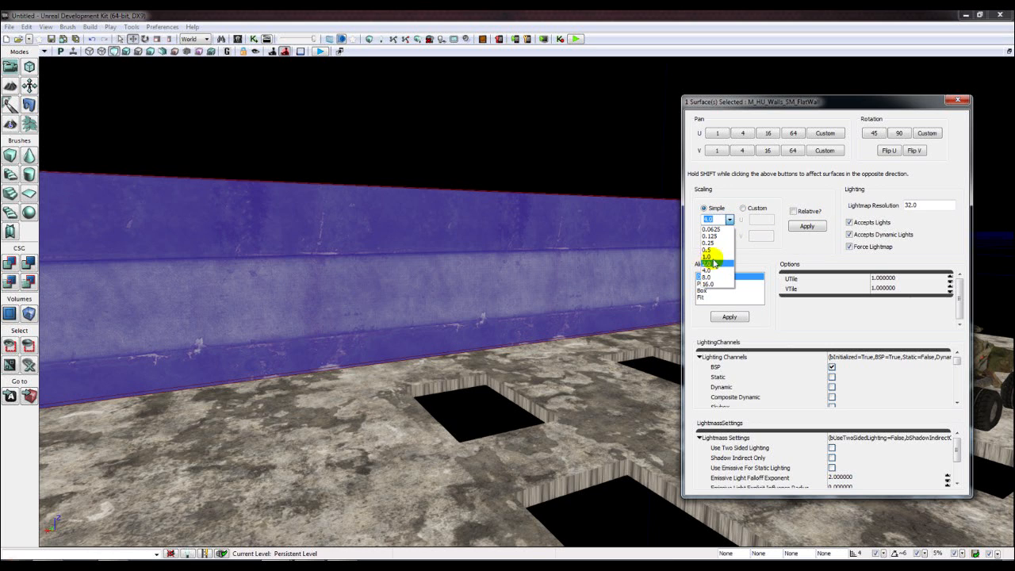
click(718, 260)
click(807, 226)
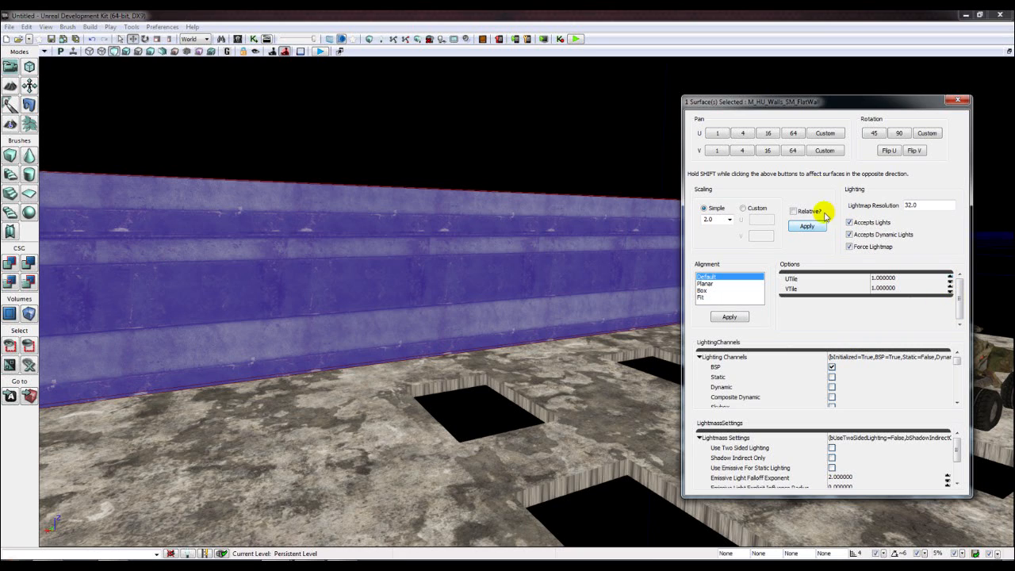
- Pan the wall texture one U step and eighteen V Pan steps
click(737, 136)
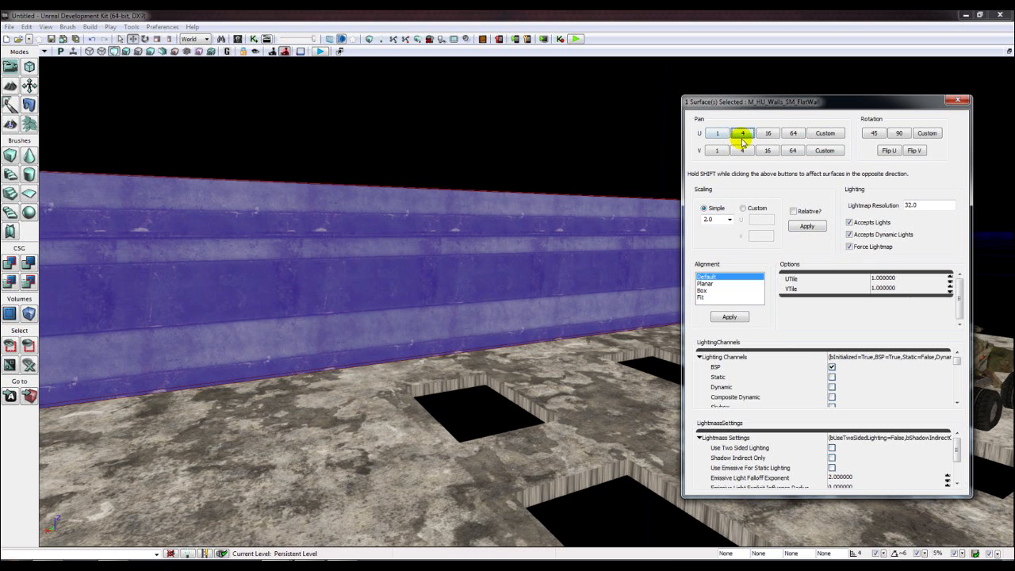
click(743, 152)
click(744, 152)
click(743, 152)
click(743, 151)
click(744, 151)
click(743, 152)
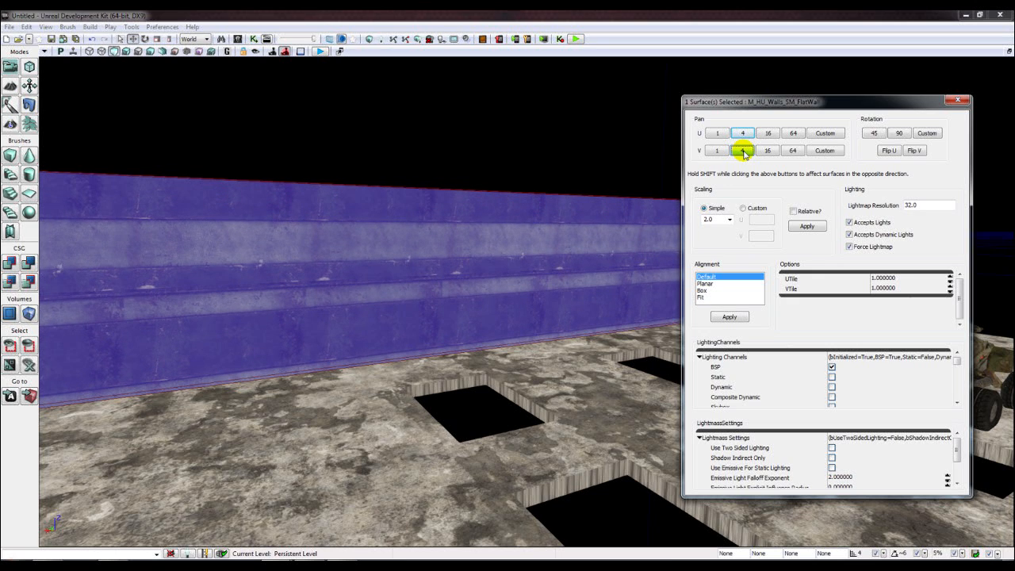
click(743, 152)
click(743, 152)
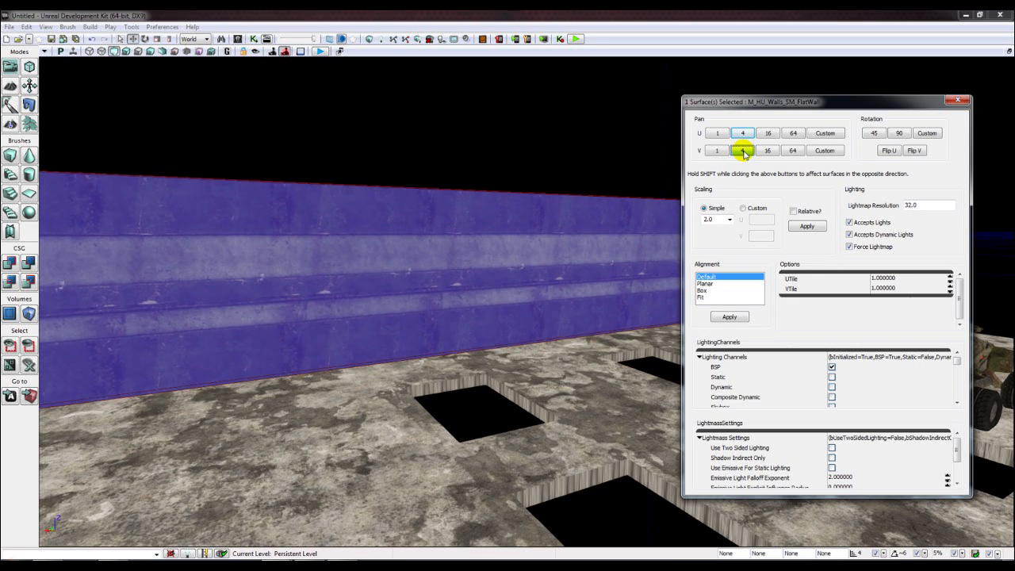
click(743, 152)
click(743, 152)
click(744, 152)
click(744, 151)
click(743, 151)
click(743, 152)
click(743, 152)
click(743, 151)
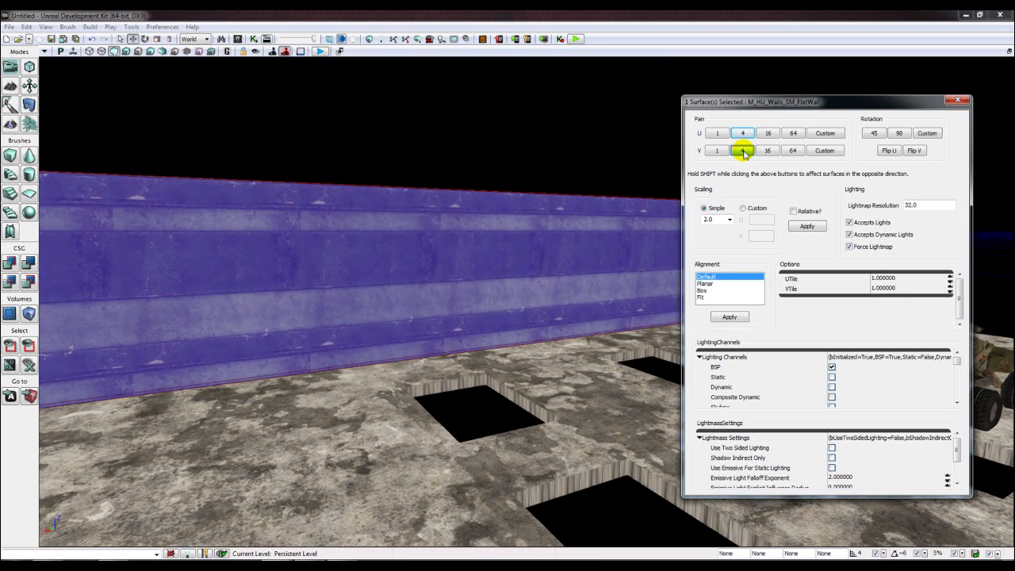
click(743, 152)
click(743, 152)
click(743, 151)
click(743, 152)
click(744, 152)
click(743, 152)
click(744, 152)
click(743, 151)
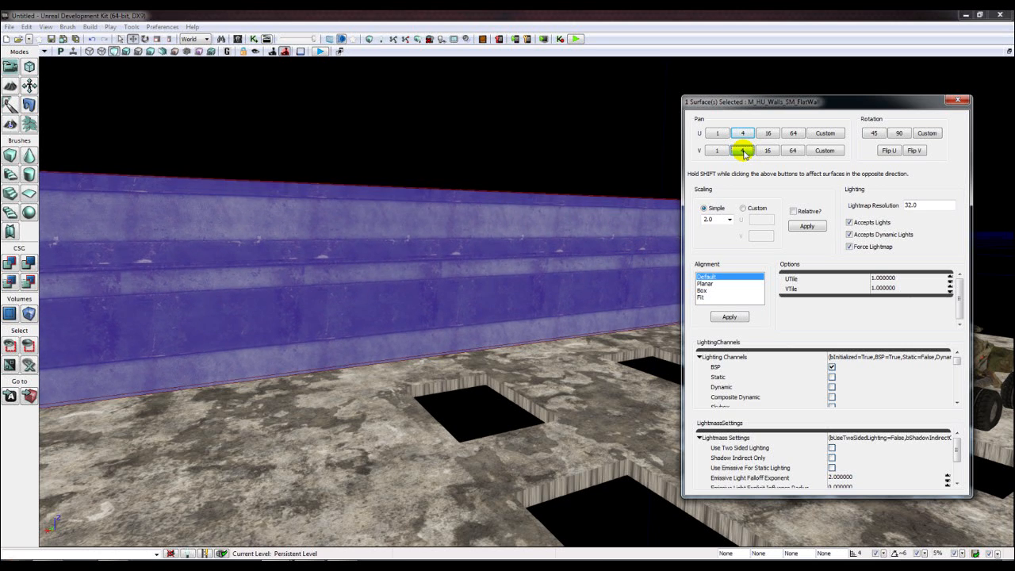
click(743, 152)
click(743, 151)
- Apply a 4.0 texture scale, pan V two more steps, and close Surface Properties
click(728, 219)
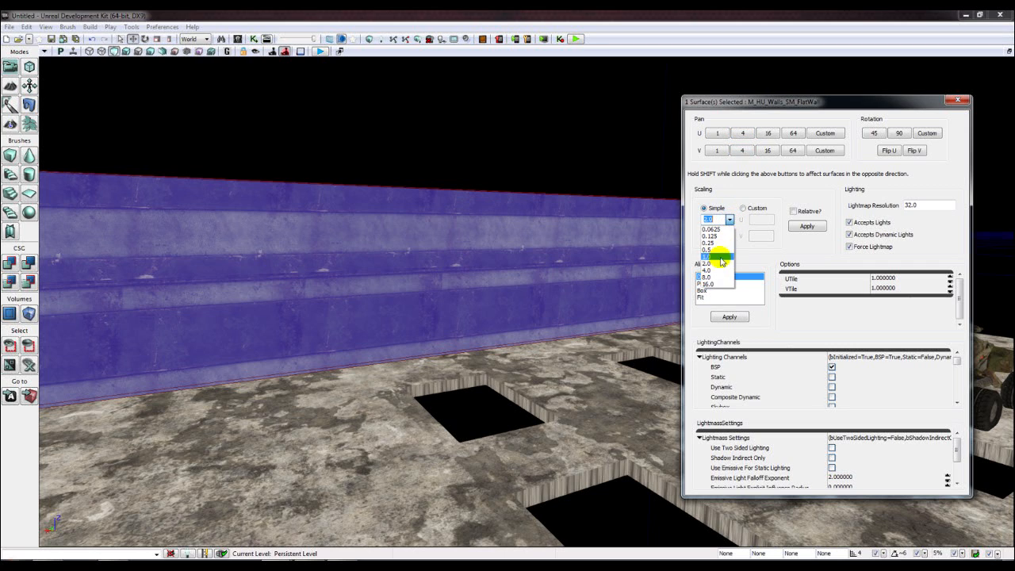
click(716, 265)
click(806, 225)
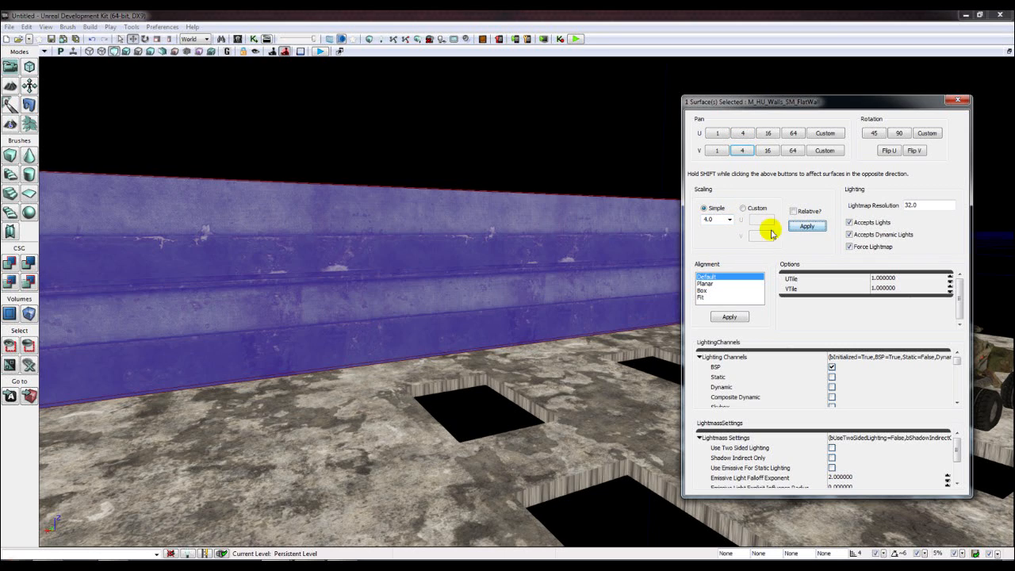
click(744, 151)
click(743, 151)
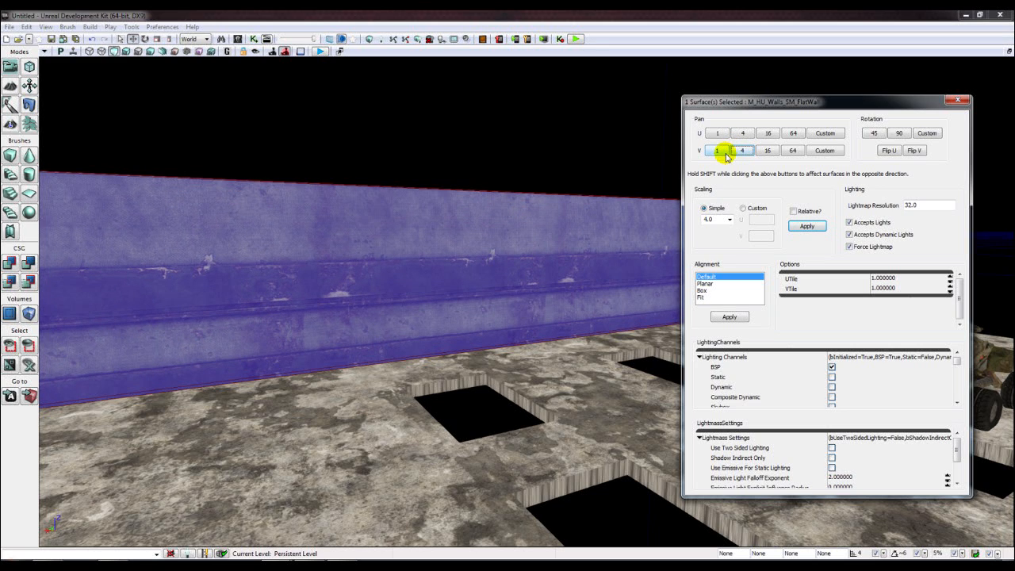
click(957, 102)
- Dismiss the build's Map Check, CSG-subtract the back-edge metal wall, and save the map
click(367, 39)
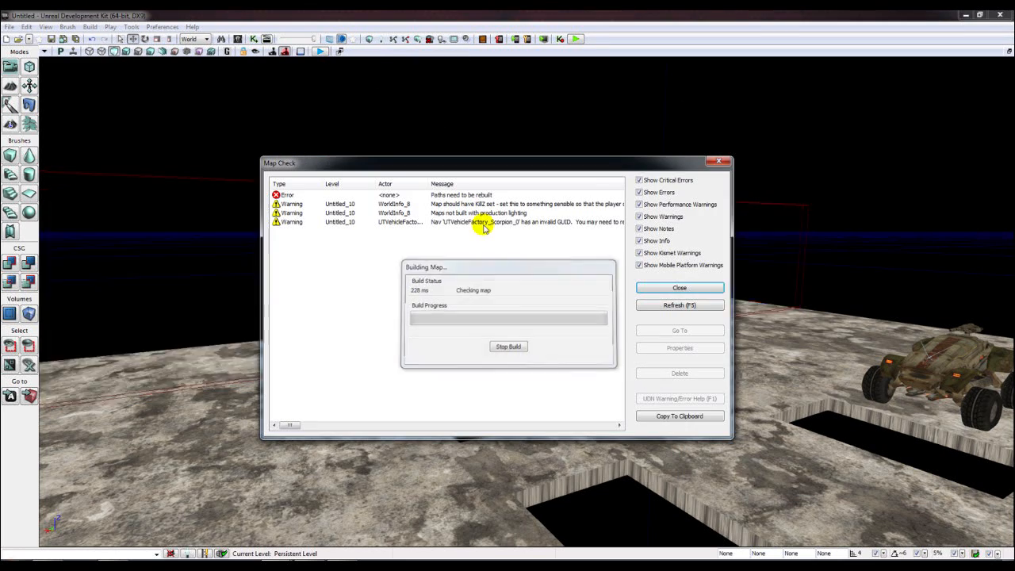
click(718, 161)
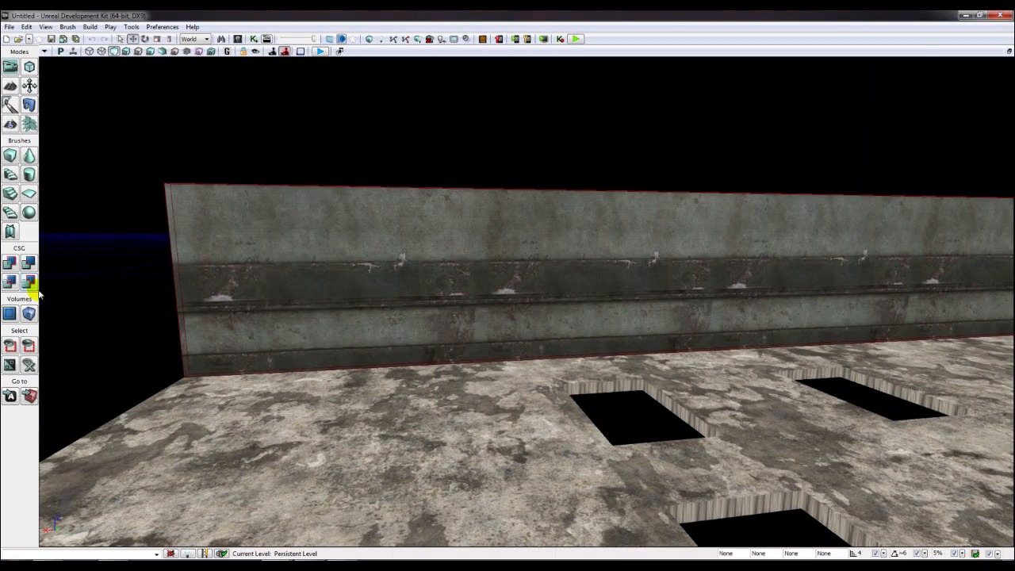
click(27, 265)
click(319, 186)
mouse_move(320, 186)
right_down()
mouse_move(310, 206)
mouse_move(262, 206)
right_up()
key(ctrl+s)
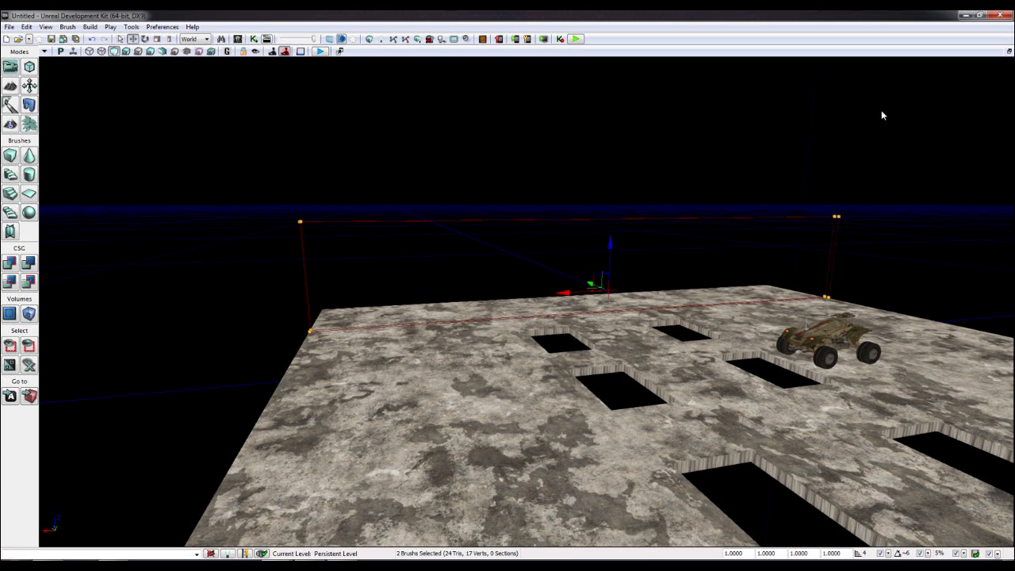
- Try raising the brush's right-hand corners upward, then undo the move
ctrl+alt+drag(775, 195, 785, 201)
click(351, 222)
ctrl+alt+drag(797, 178, 878, 228)
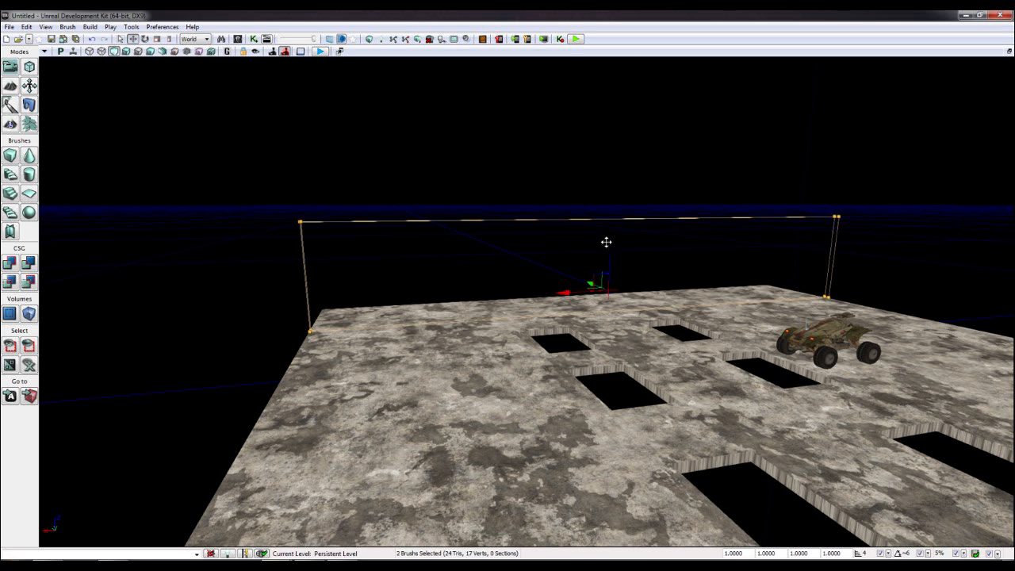
drag(610, 248, 589, 248)
key(ctrl+z)
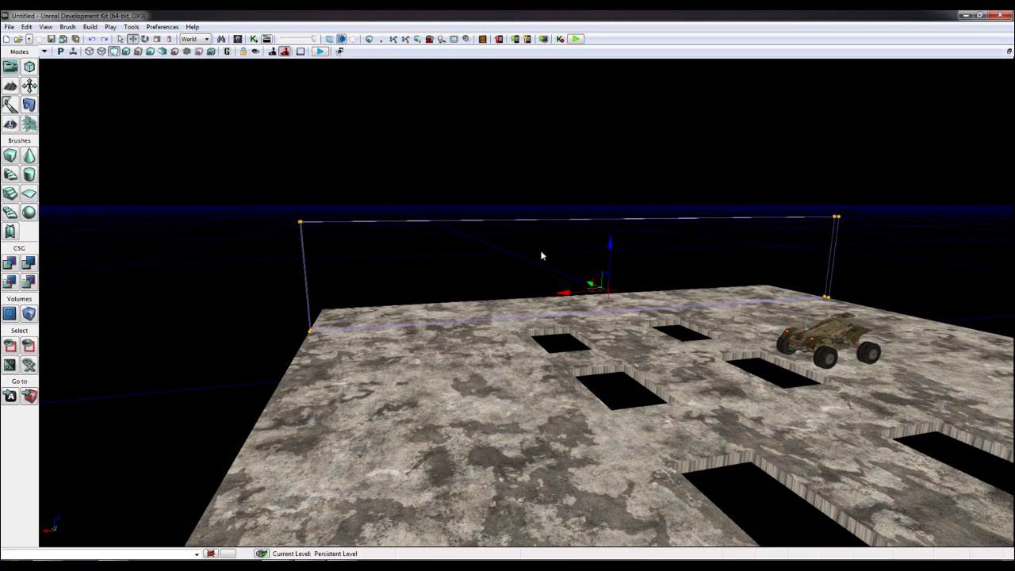
- Deselect everything and reselect the back-edge wall brush
click(361, 249)
key(w)
right_drag(439, 255, 440, 256)
key(a)
click(318, 212)
- In Geometry Mode, marquee-select all the brush's top vertices and drag them up on Z
click(28, 67)
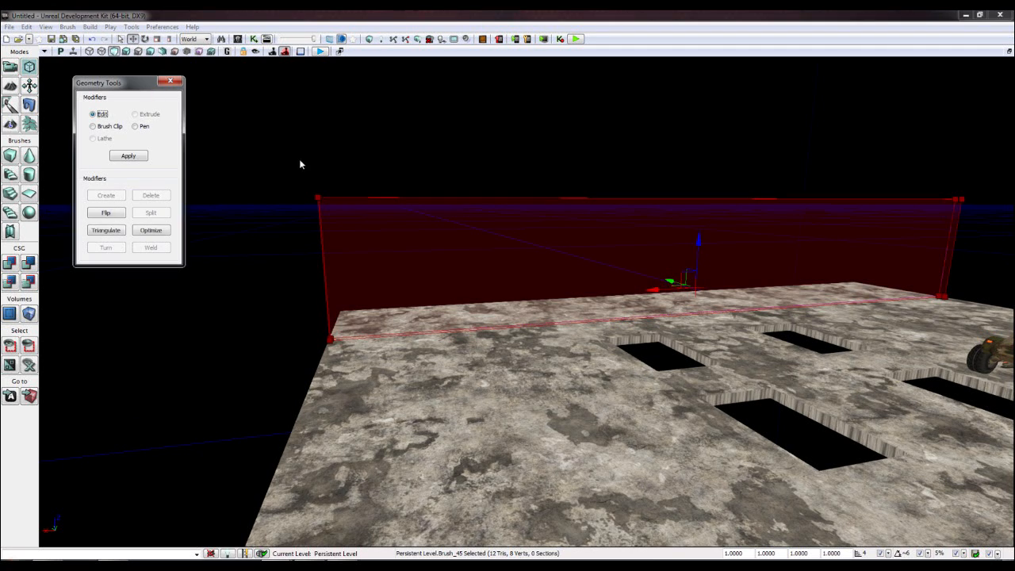
click(958, 199)
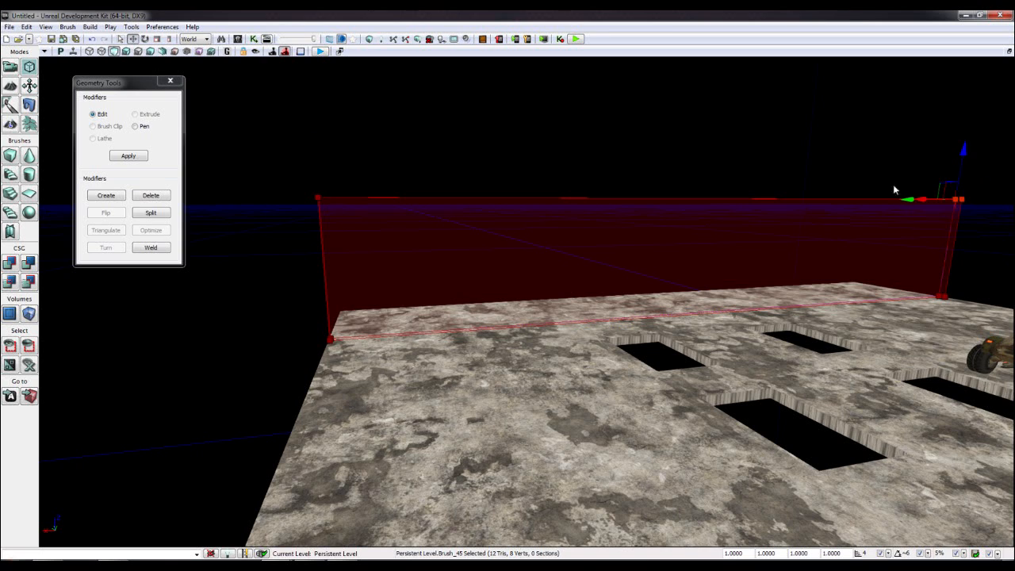
drag(966, 167, 965, 145)
click(879, 176)
drag(813, 184, 809, 185)
key(ctrl+z)
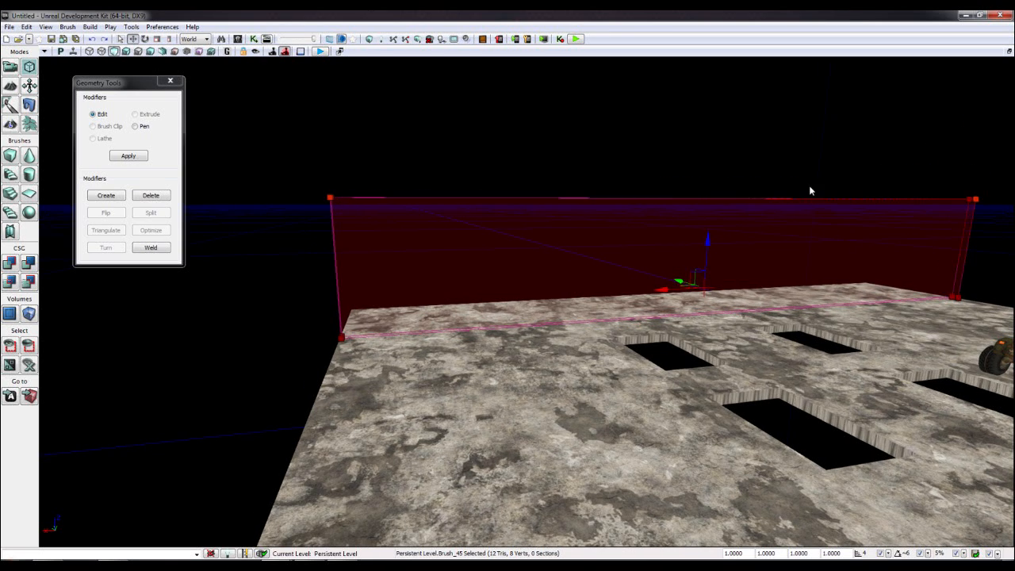
mouse_move(301, 188)
ctrl+alt+mouse_down()
mouse_move(508, 218)
mouse_move(989, 226)
ctrl+alt+mouse_up()
drag(329, 153, 330, 100)
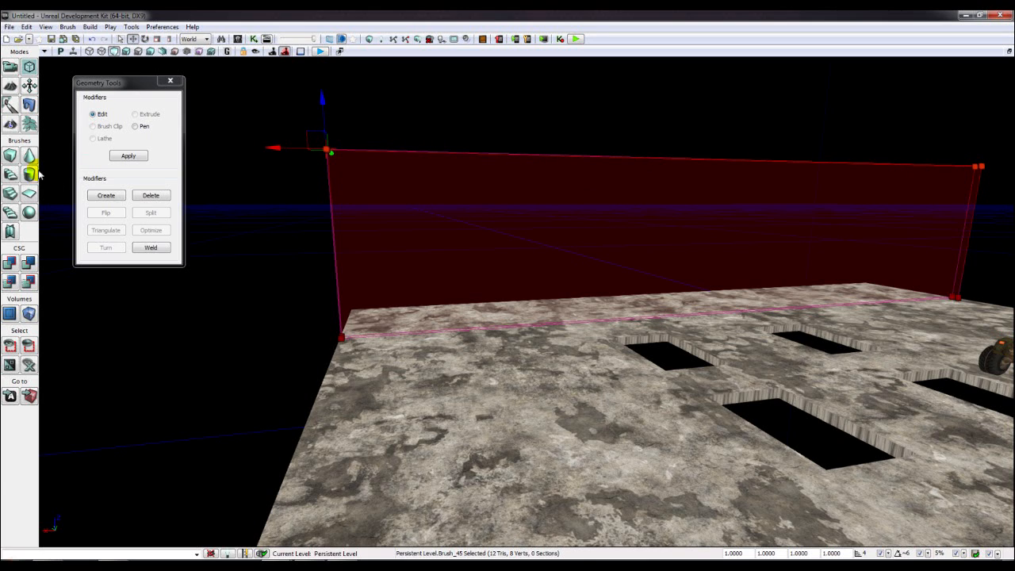
- CSG-add the tall brush as solid wall geometry and select its front face
click(9, 263)
right_drag(521, 255, 528, 238)
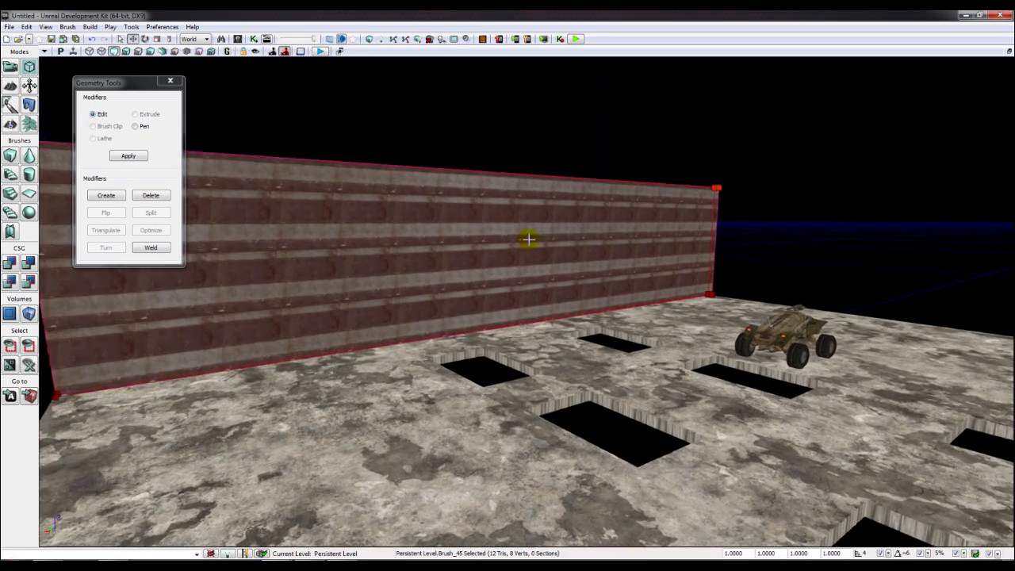
drag(528, 238, 526, 227)
ctrl+shift+click(527, 227)
- Set the wall face's texture Simple Scaling to 4.0 and apply it
key(F5)
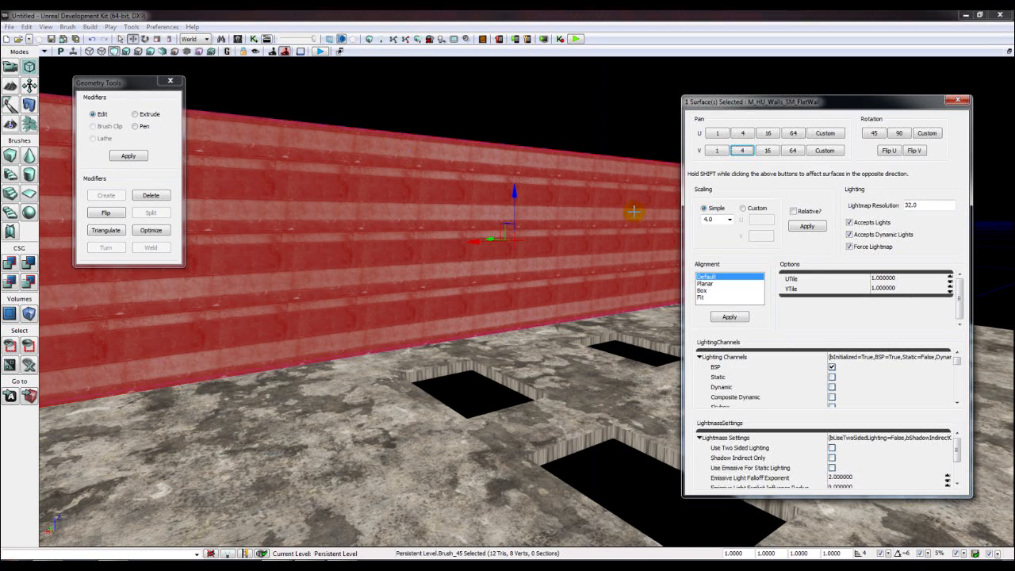
click(730, 222)
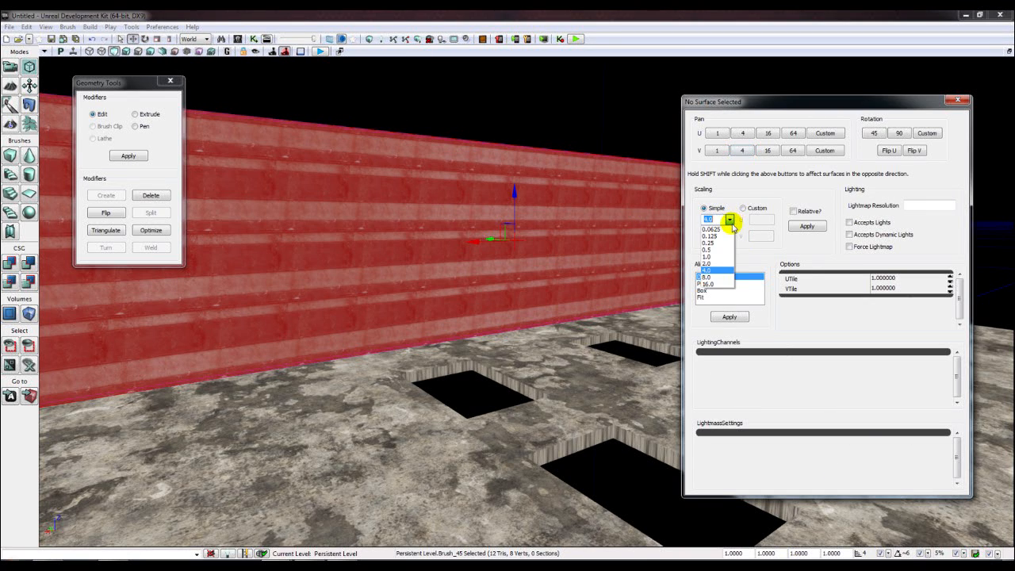
click(724, 270)
click(730, 222)
click(723, 268)
click(807, 226)
click(423, 389)
click(537, 291)
click(805, 226)
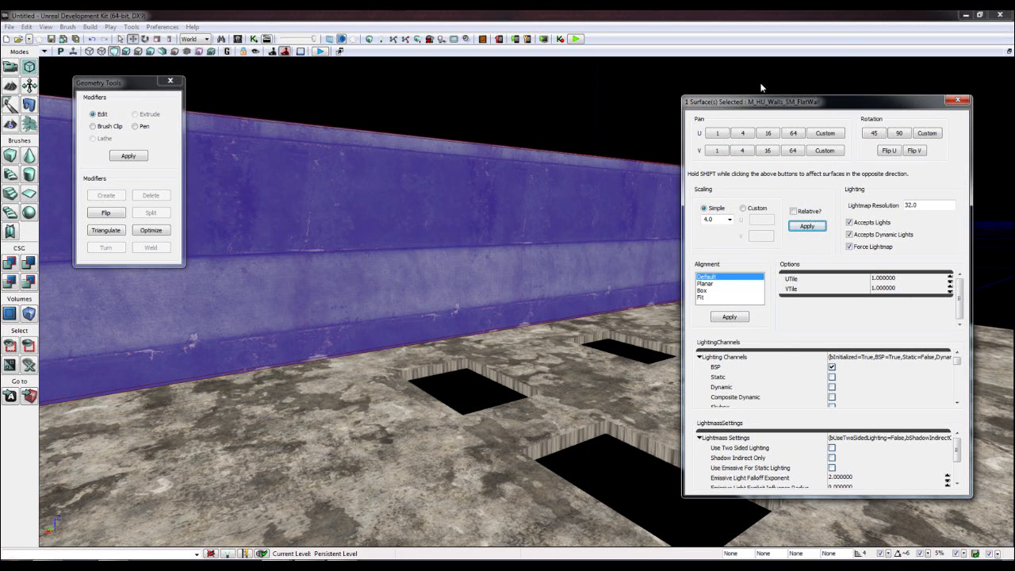
- Pan the wall texture vertically 4 units eight times to align the bands
click(742, 150)
click(741, 151)
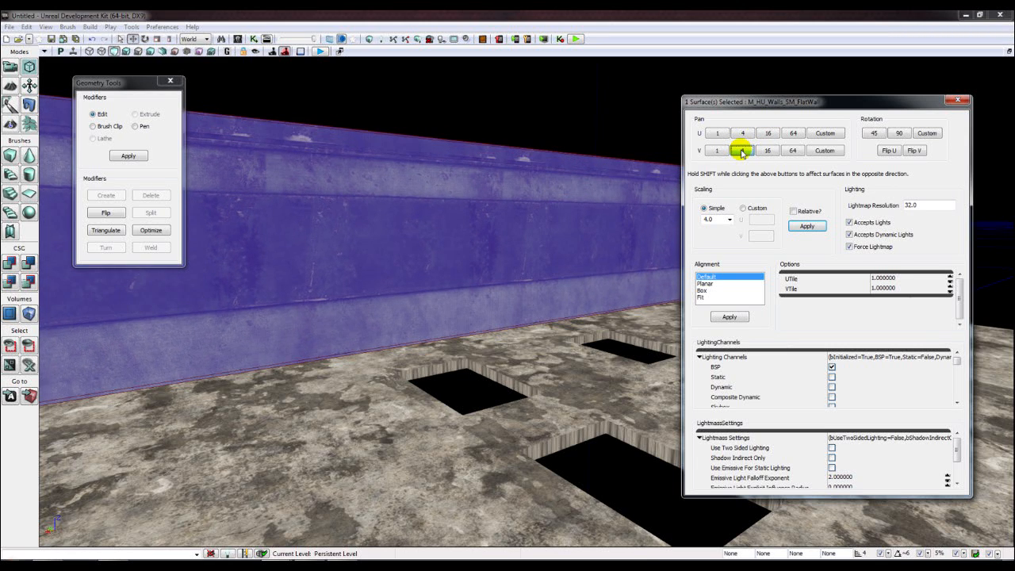
click(742, 151)
click(741, 151)
click(741, 150)
click(742, 150)
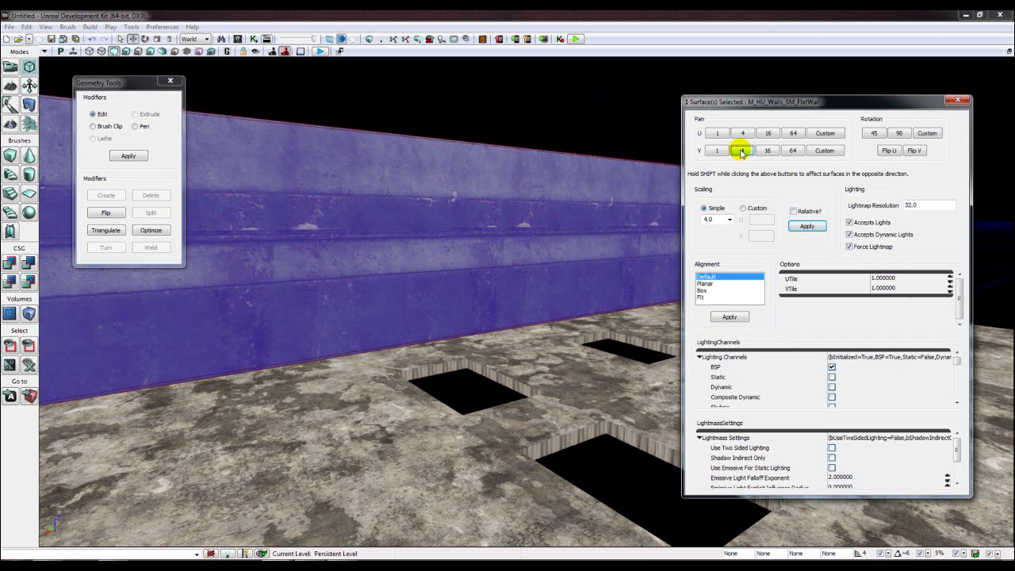
click(742, 151)
click(741, 151)
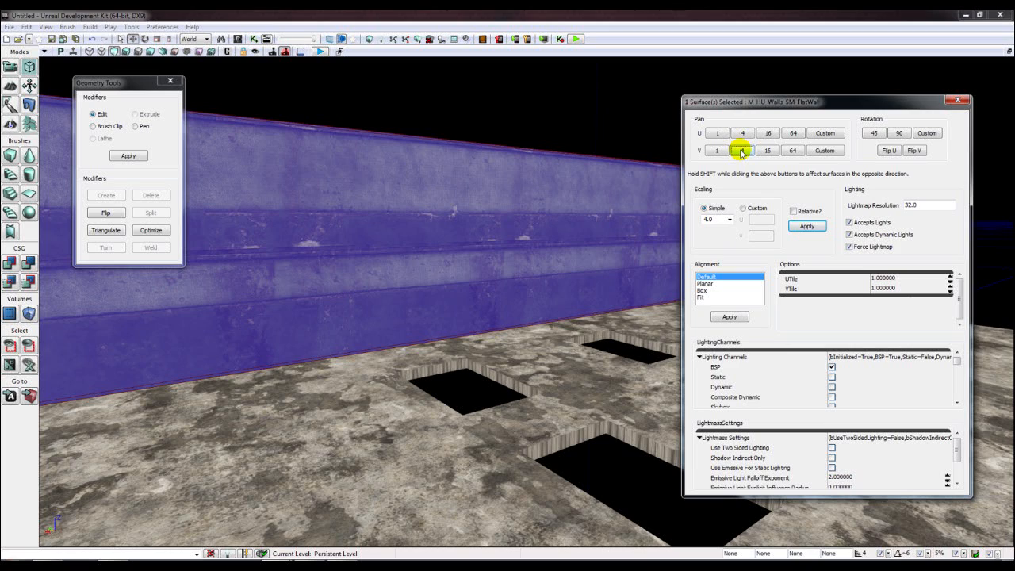
click(961, 101)
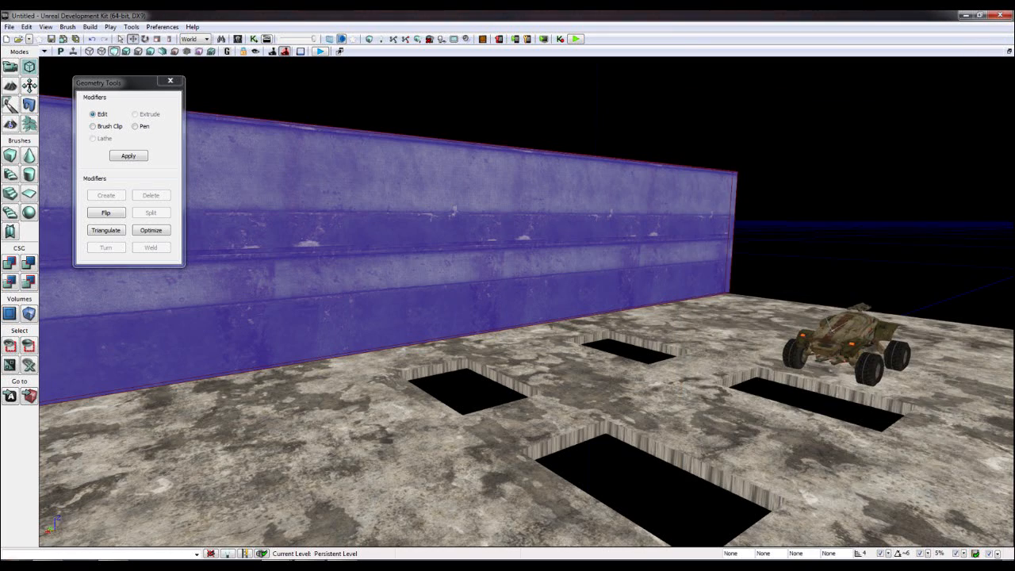
- Orbit around the floor, wall and Scorpion vehicle to inspect them
key(Right)
click(605, 423)
right_drag(605, 424, 517, 436)
click(878, 223)
drag(627, 325, 632, 306)
right_drag(627, 324, 467, 299)
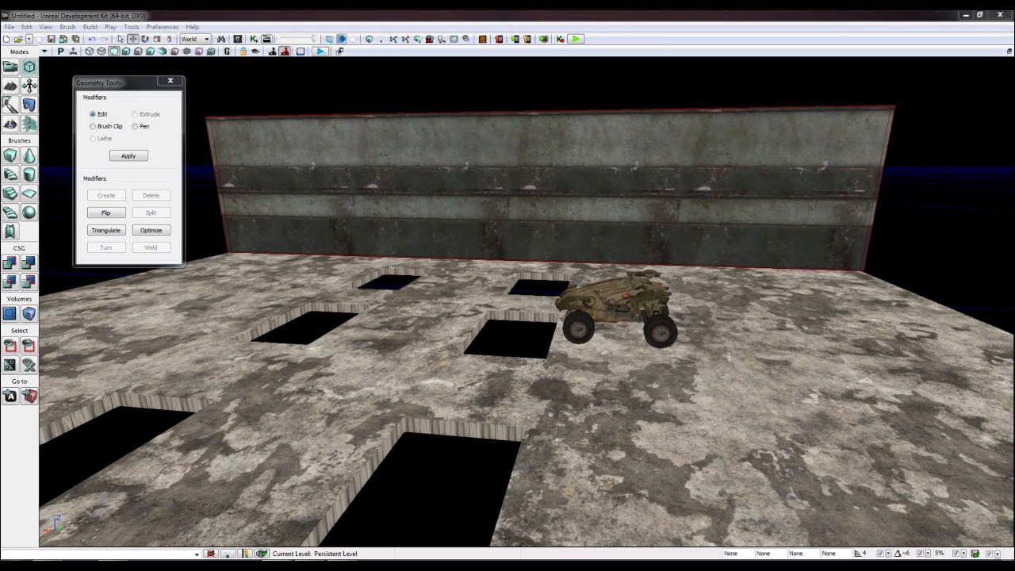
right_drag(438, 419, 444, 227)
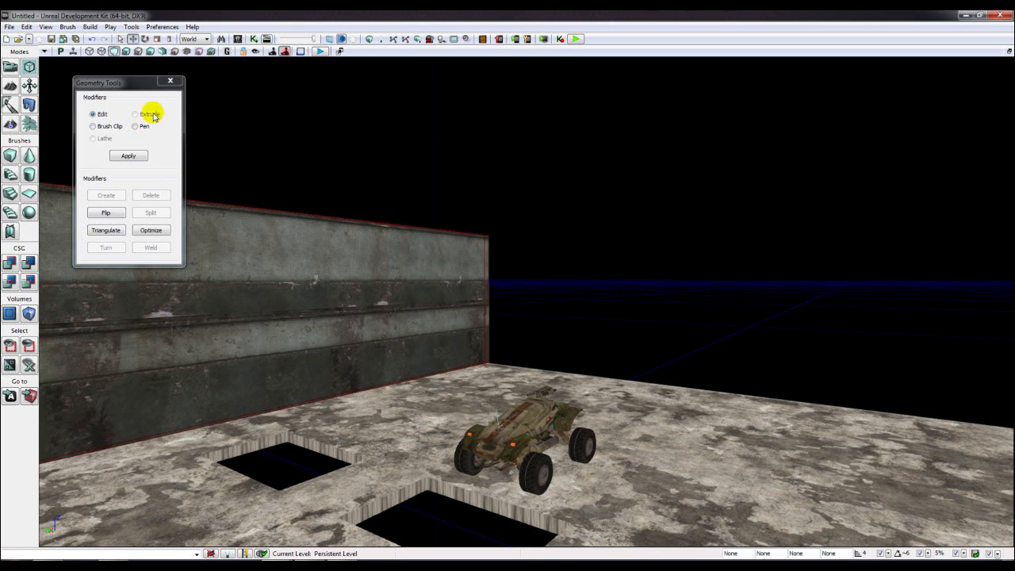
- Close the Geometry Tools window and turn the view toward the wall
click(171, 82)
right_drag(440, 119, 39, 209)
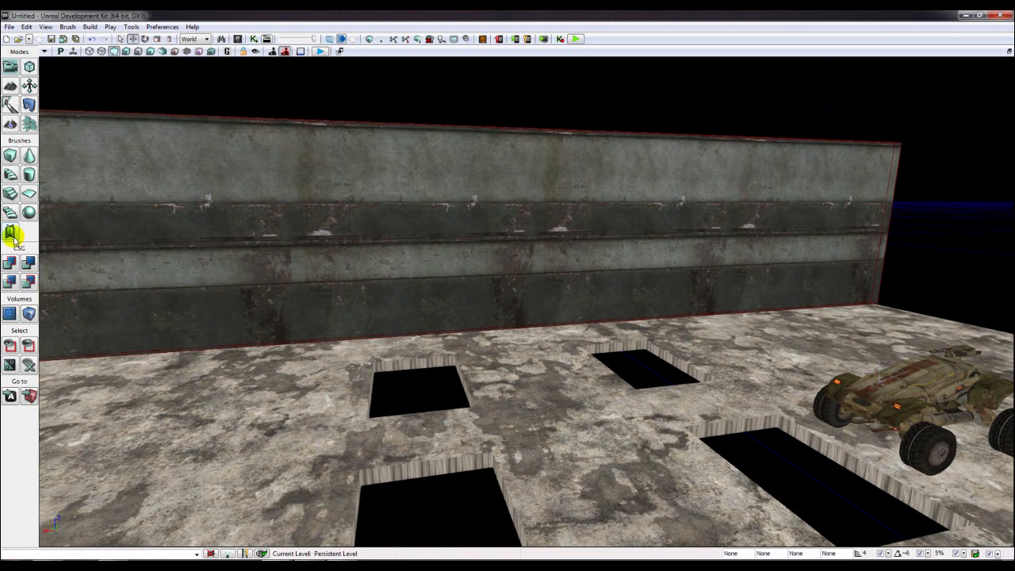
click(76, 272)
key(super)
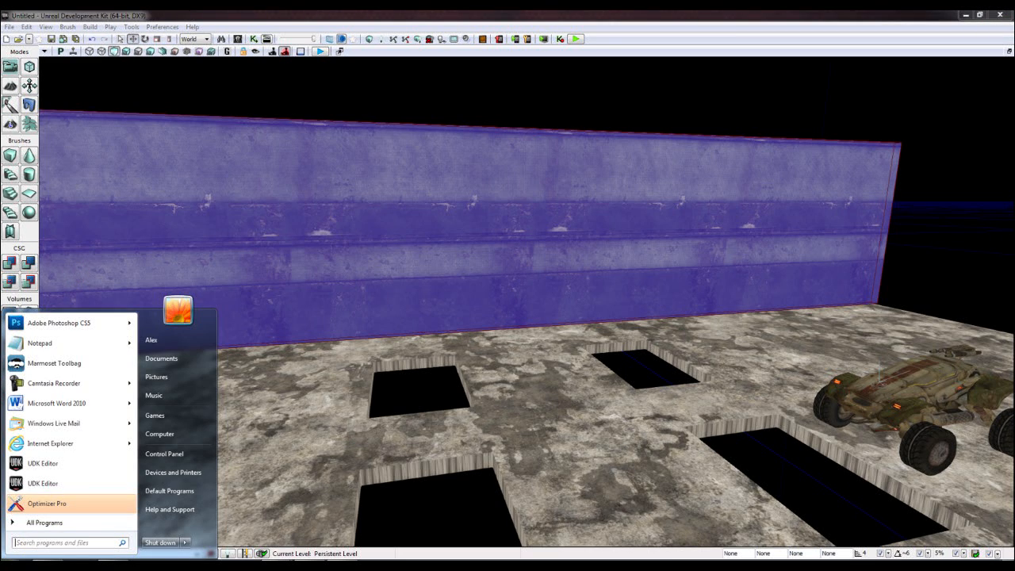
key(super)
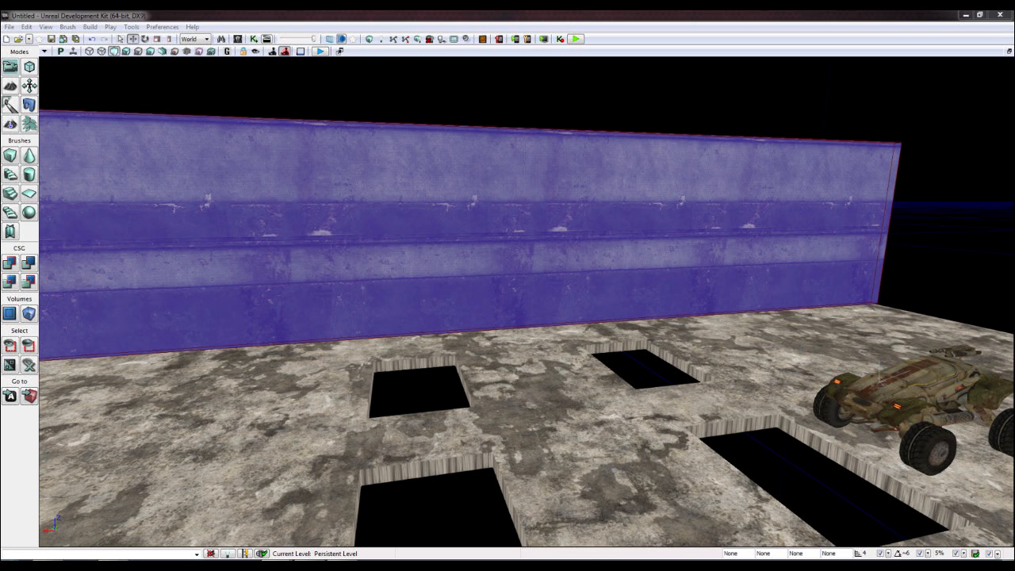
- Select the wall brush, drag it off the wall, and rotate it -90 degrees
click(855, 140)
right_drag(855, 139, 468, 190)
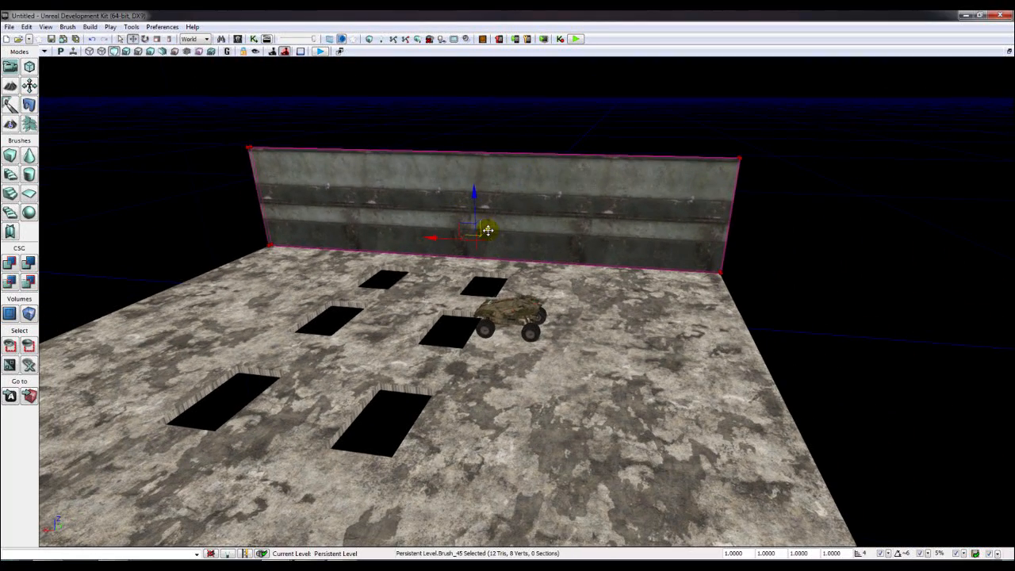
drag(485, 231, 442, 274)
click(144, 39)
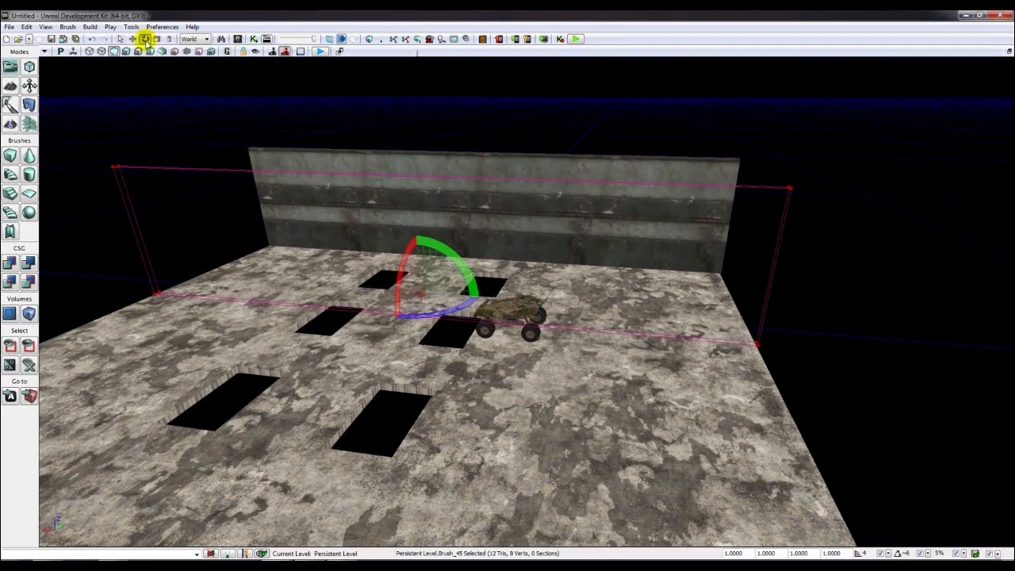
drag(421, 311, 514, 307)
- Slide the rotated brush onto the floor's right edge and CSG-add it as a second wall
key(Left)
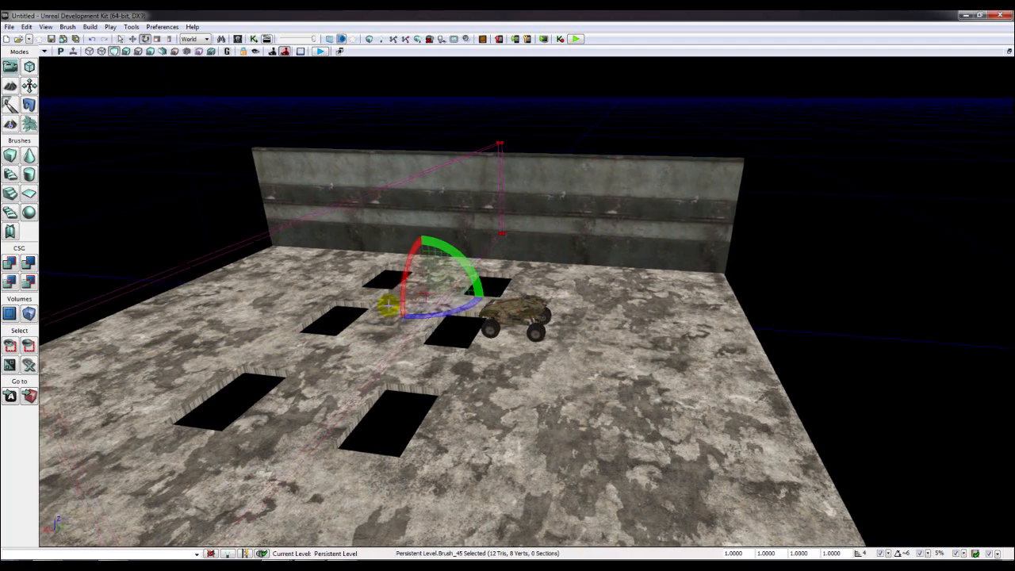
click(133, 39)
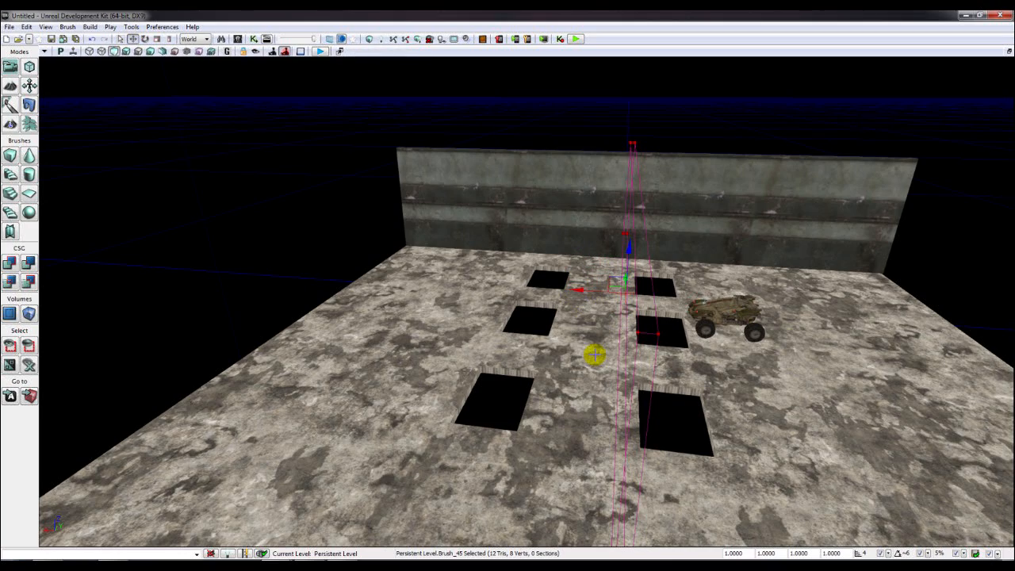
drag(593, 291, 790, 285)
mouse_move(597, 281)
right_down()
mouse_move(753, 270)
mouse_move(682, 290)
mouse_move(777, 294)
right_up()
key(a)
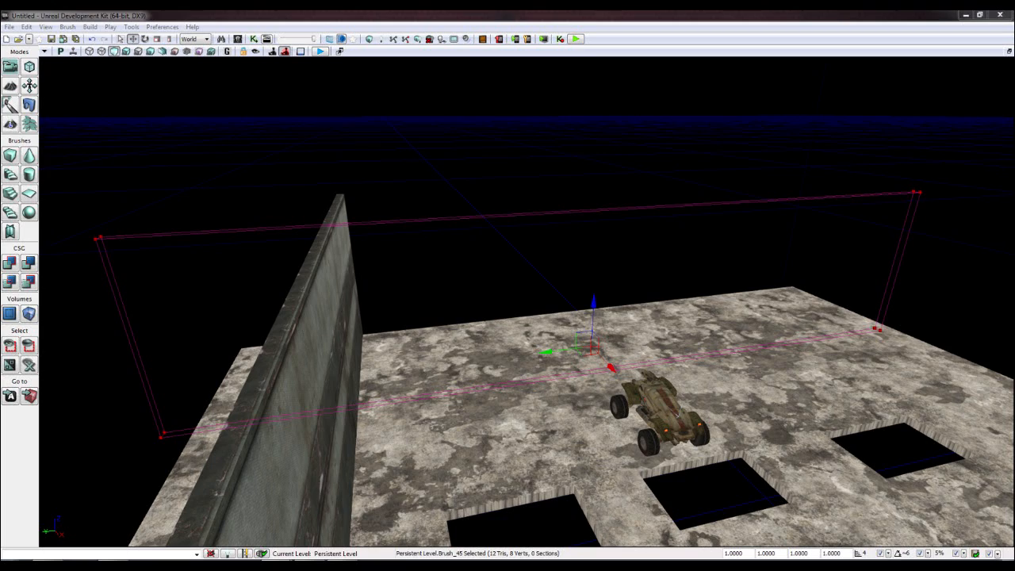
drag(549, 353, 580, 349)
key(d)
mouse_move(579, 349)
right_down()
mouse_move(380, 353)
mouse_move(542, 350)
right_up()
key(s)
drag(533, 346, 547, 342)
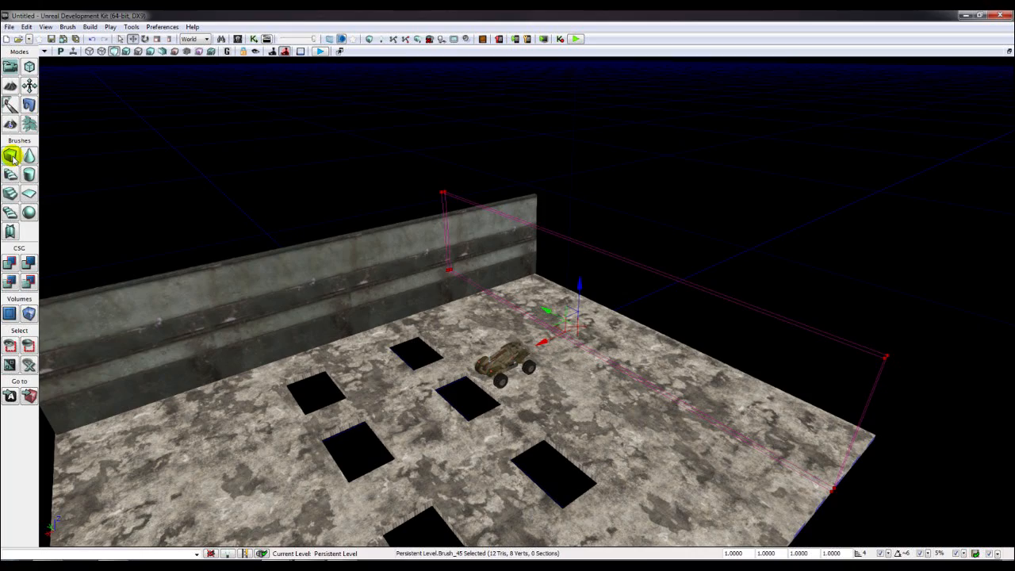
click(9, 262)
right_drag(519, 301, 490, 346)
- Apply the 4.0 texture scale to the new wall's surface
key(w)
key(a)
click(517, 280)
key(s)
key(F5)
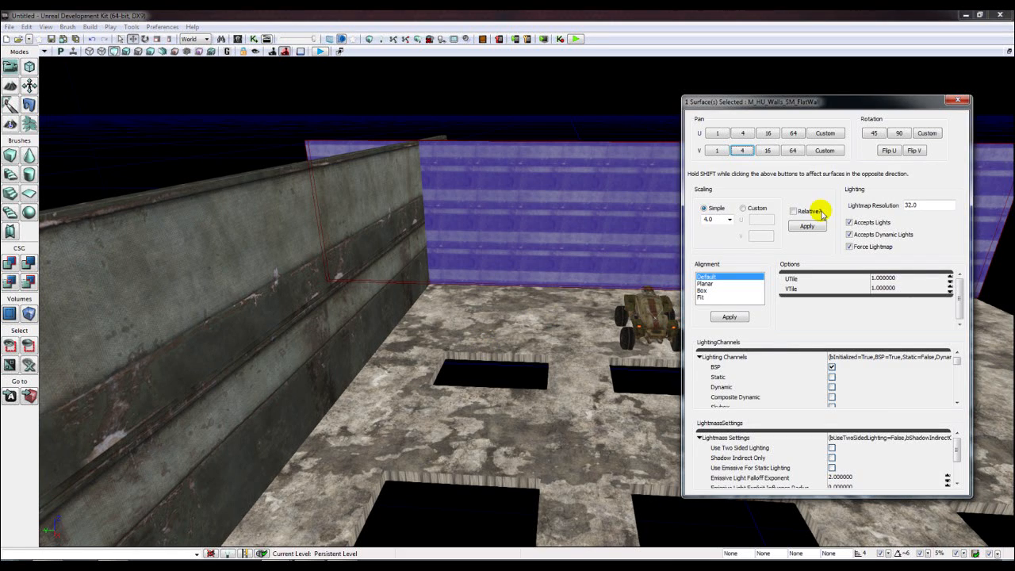
click(800, 228)
- Pan the wall texture 4 units vertically four times and 4 units sideways, then Build All
right_drag(534, 266, 537, 252)
key(d)
key(w)
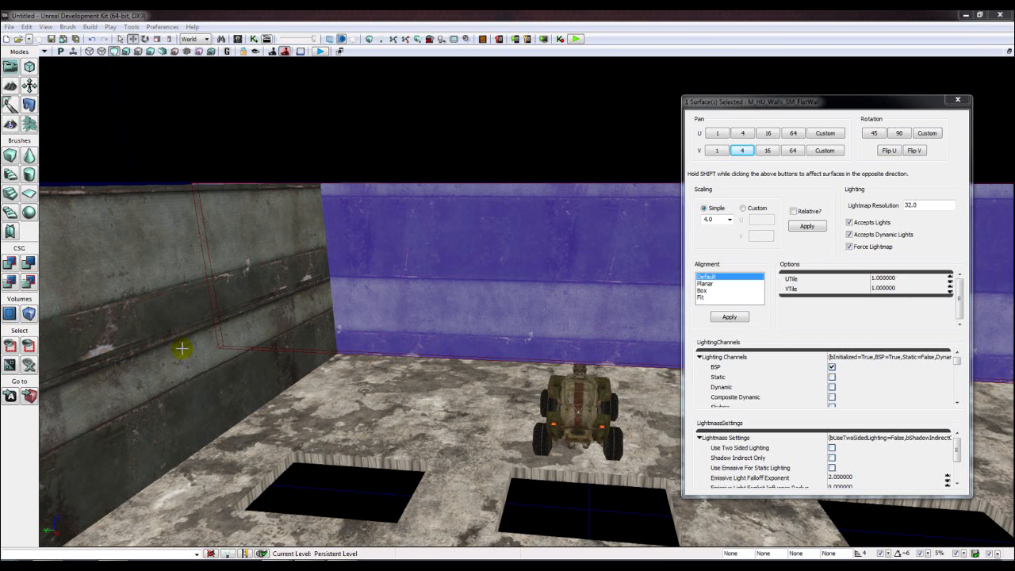
click(744, 151)
click(744, 151)
click(744, 151)
click(744, 152)
click(746, 152)
click(746, 152)
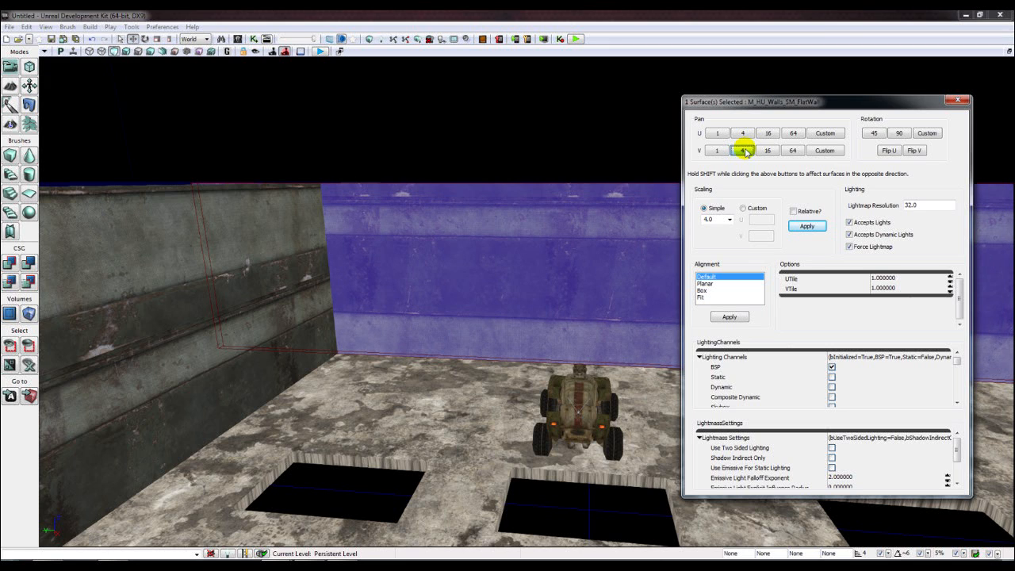
click(739, 139)
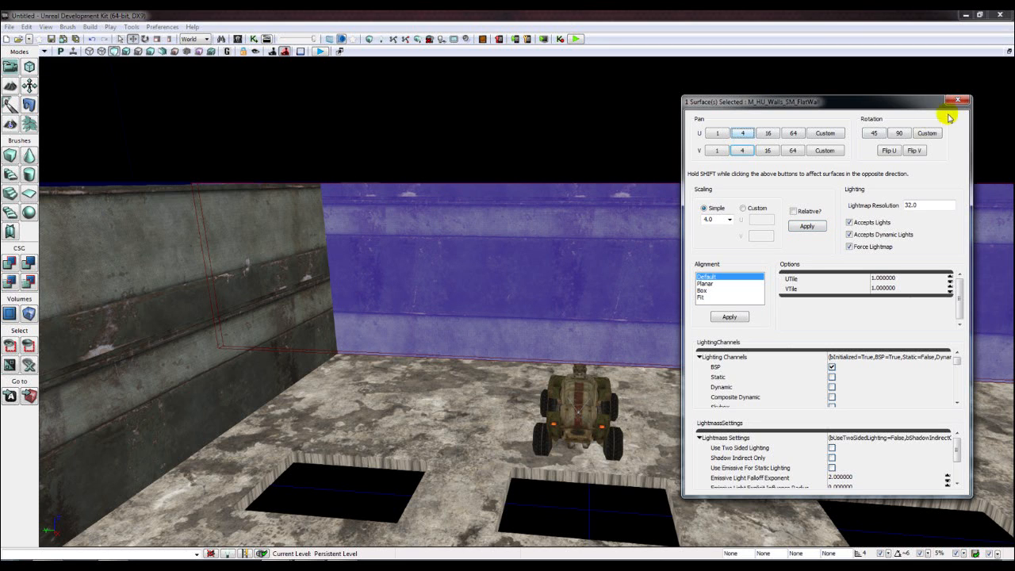
click(959, 100)
click(385, 39)
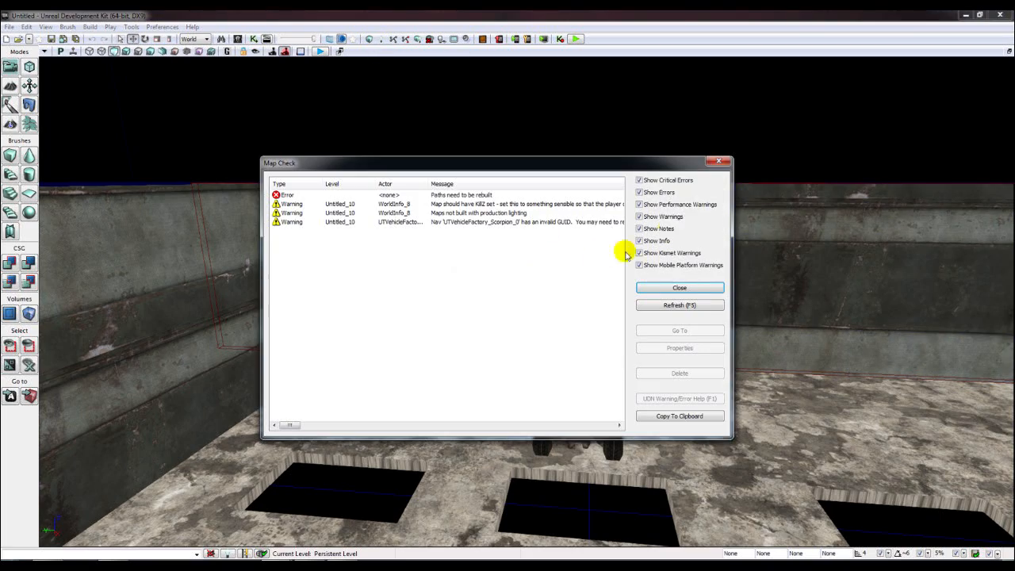
- Dismiss Map Check, CSG-subtract the back wall, and keep only its brush selected
click(723, 163)
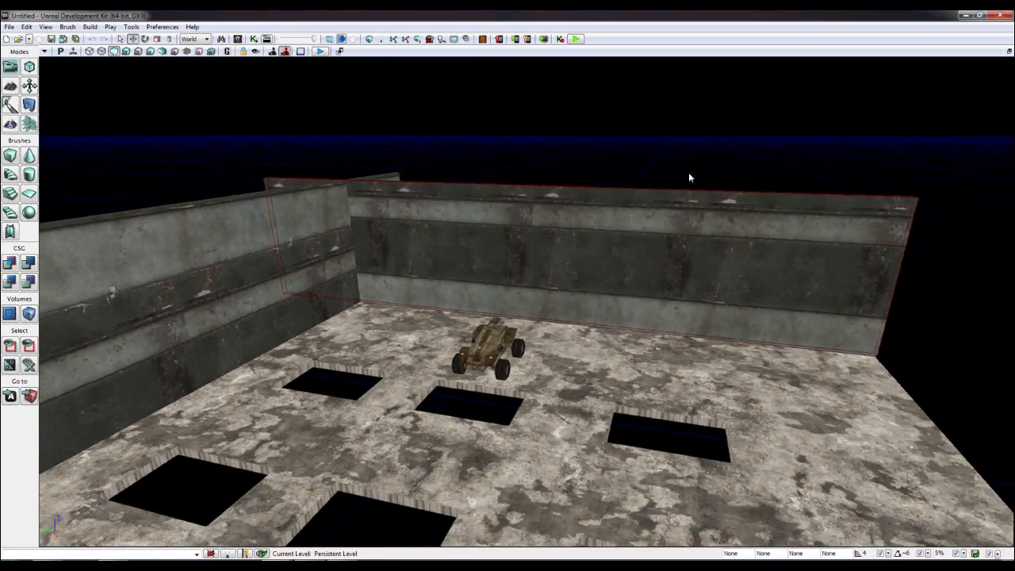
drag(689, 178, 639, 208)
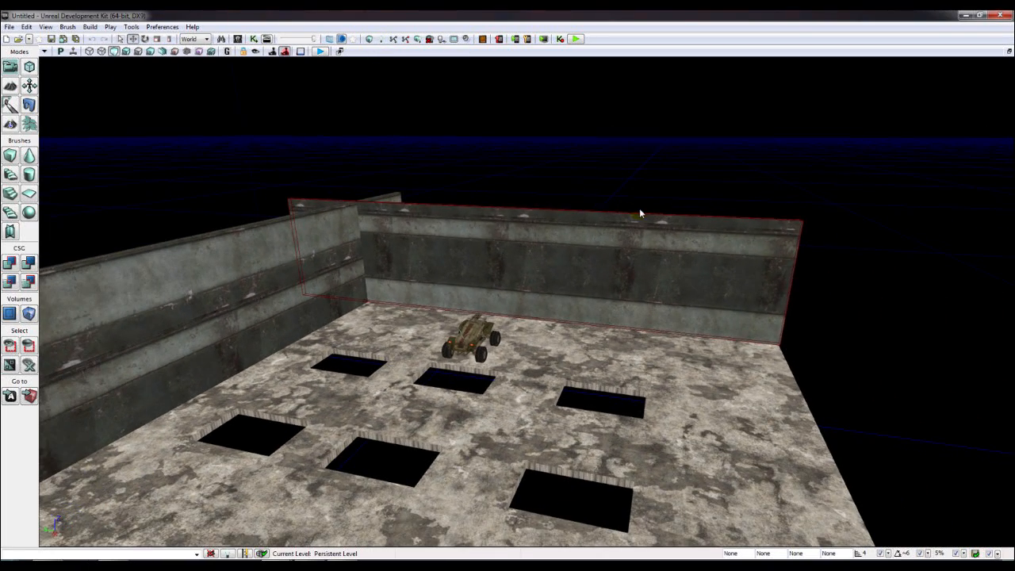
click(637, 214)
click(28, 263)
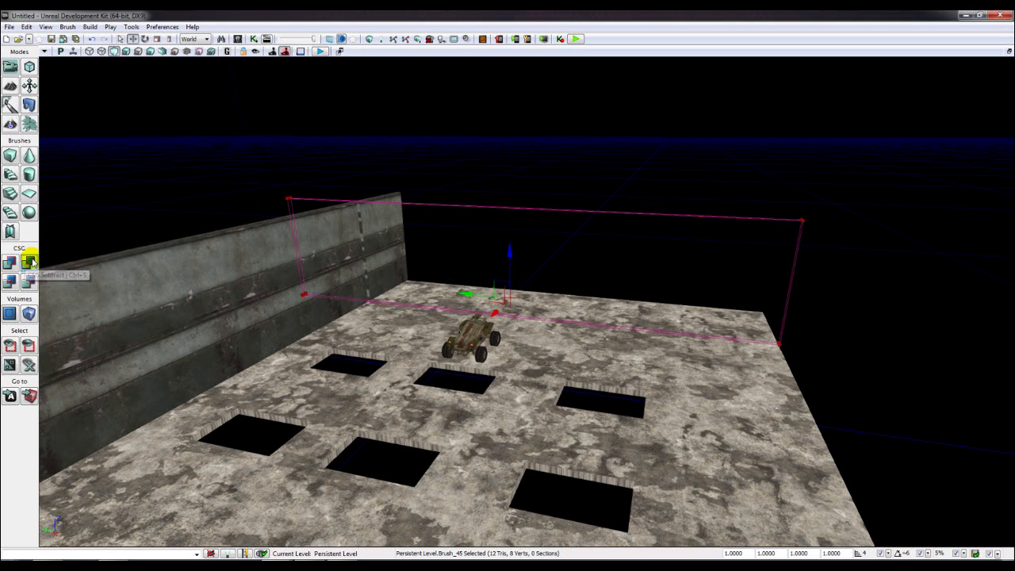
ctrl+alt+drag(288, 200, 316, 221)
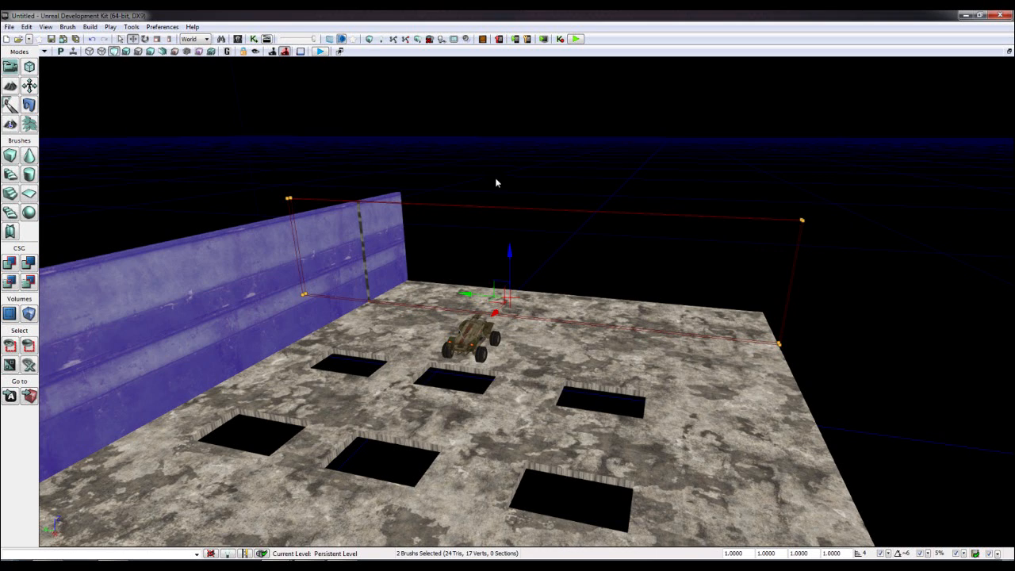
click(693, 215)
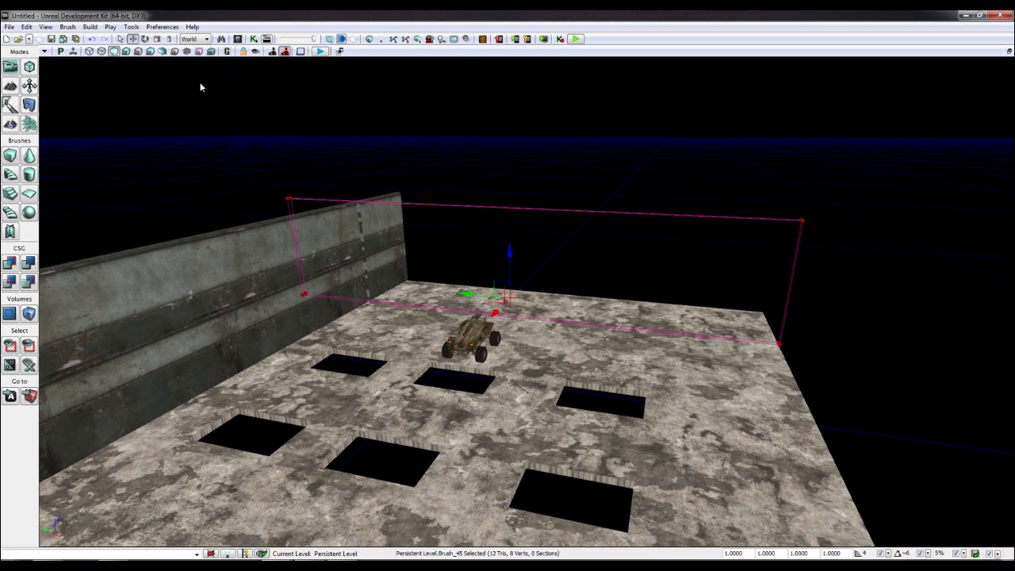
- In Geometry Mode, select the brush's top corner vertices and raise them high on Z
click(28, 66)
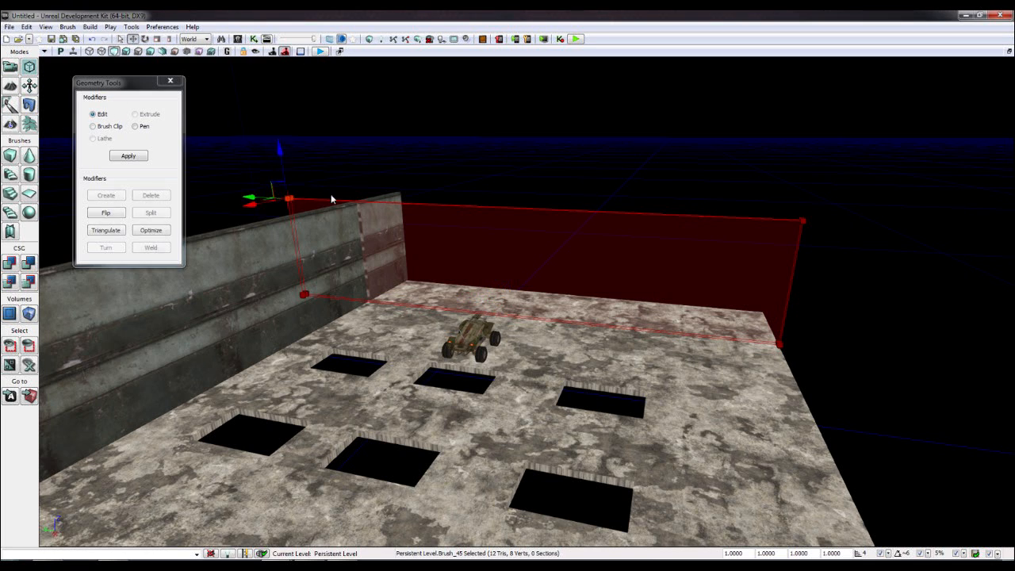
mouse_move(744, 190)
ctrl+alt+mouse_down()
mouse_move(770, 205)
mouse_move(832, 182)
ctrl+alt+mouse_up()
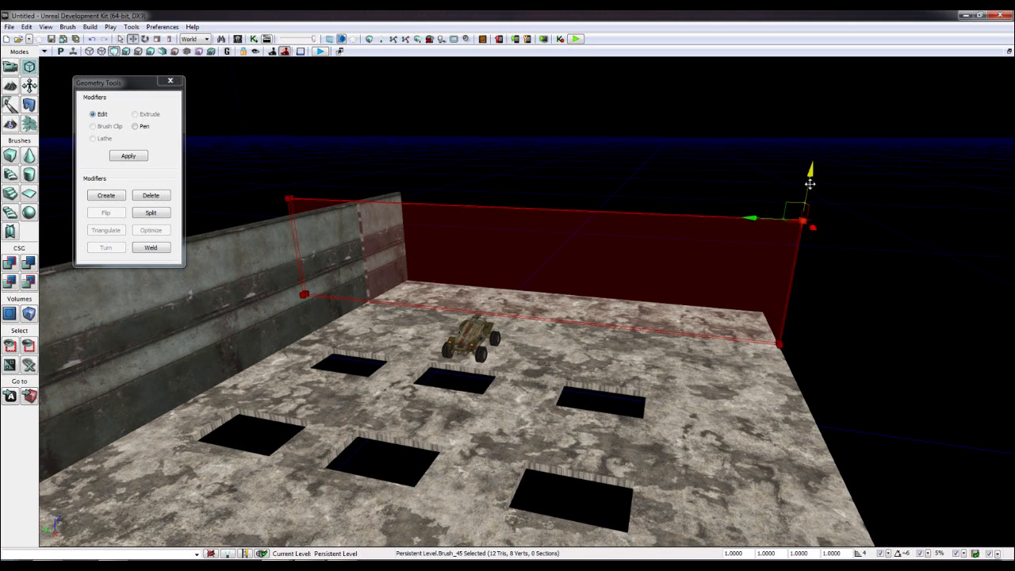
ctrl+alt+drag(265, 172, 306, 207)
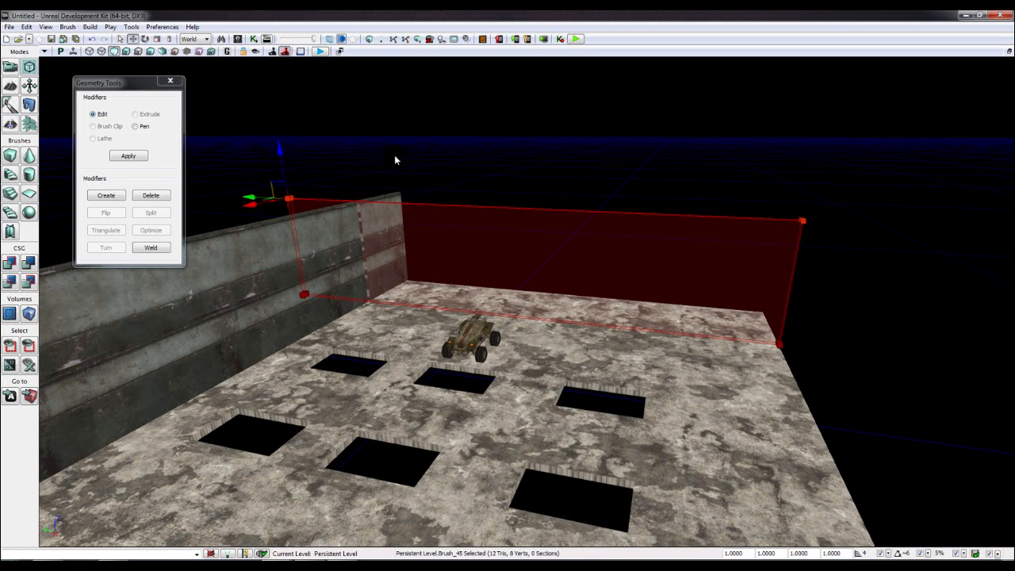
mouse_move(282, 156)
mouse_down()
mouse_move(269, 72)
mouse_move(298, 40)
mouse_up()
right_drag(372, 151, 396, 211)
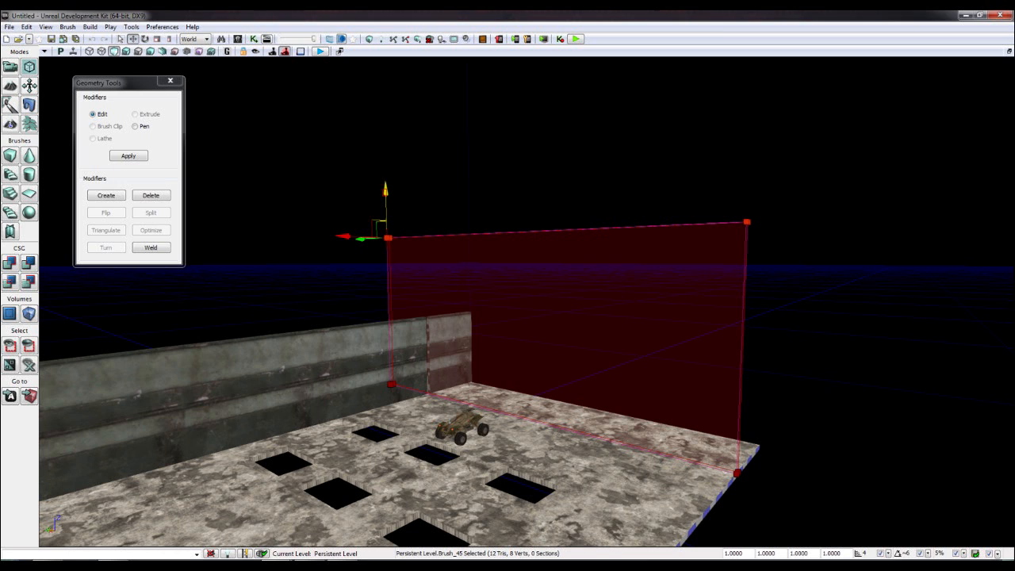
drag(387, 214, 387, 197)
- Switch the viewport to Unlit and CSG-add the tall brush as a solid wall
click(126, 51)
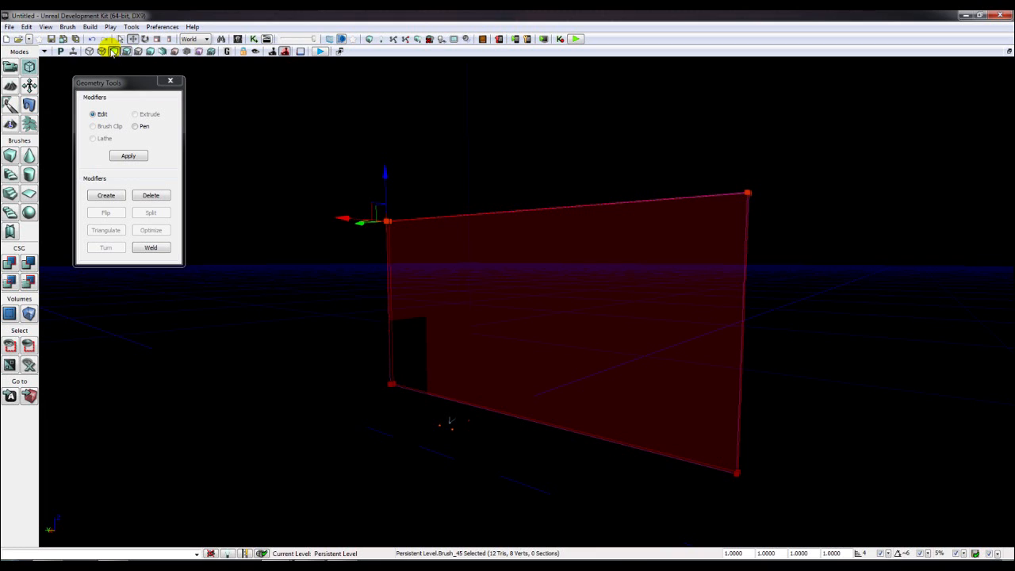
click(112, 52)
right_drag(342, 209, 442, 265)
drag(442, 265, 82, 118)
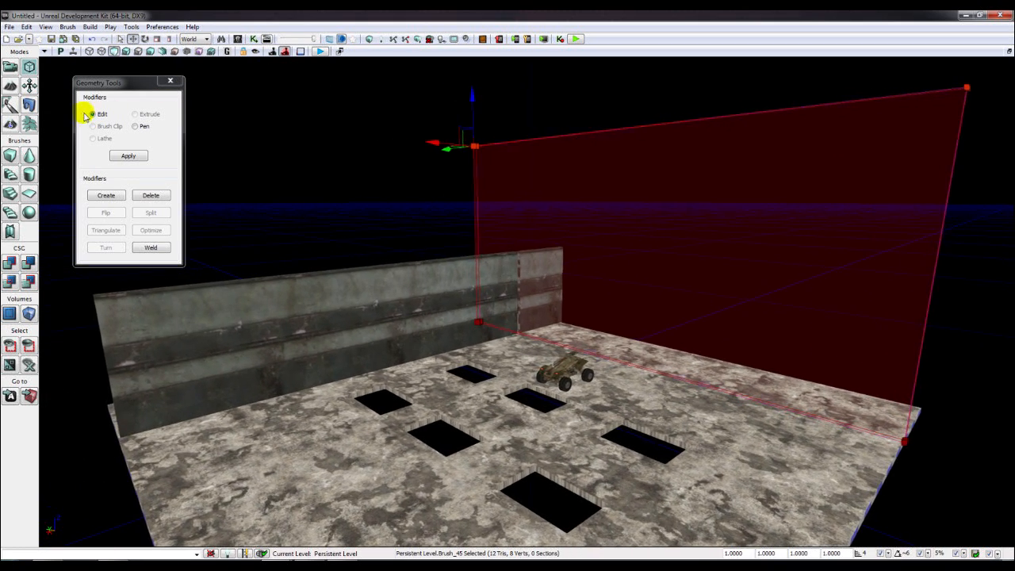
click(10, 263)
right_drag(238, 301, 381, 333)
- Select the tall wall's face and apply the 4.0 texture scale
drag(442, 317, 425, 270)
click(442, 268)
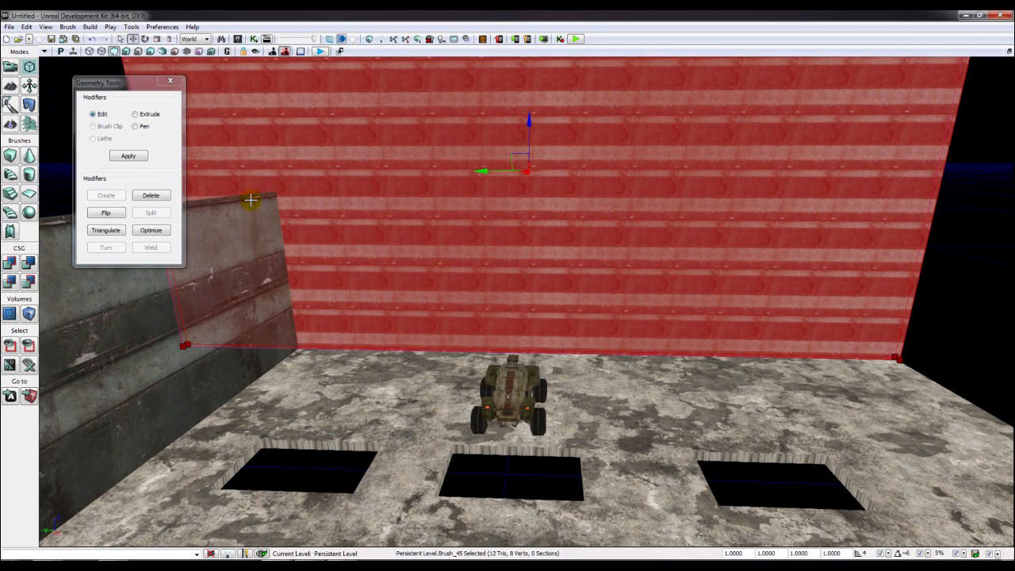
key(F5)
click(169, 81)
right_drag(571, 254, 667, 202)
right_drag(571, 206, 455, 251)
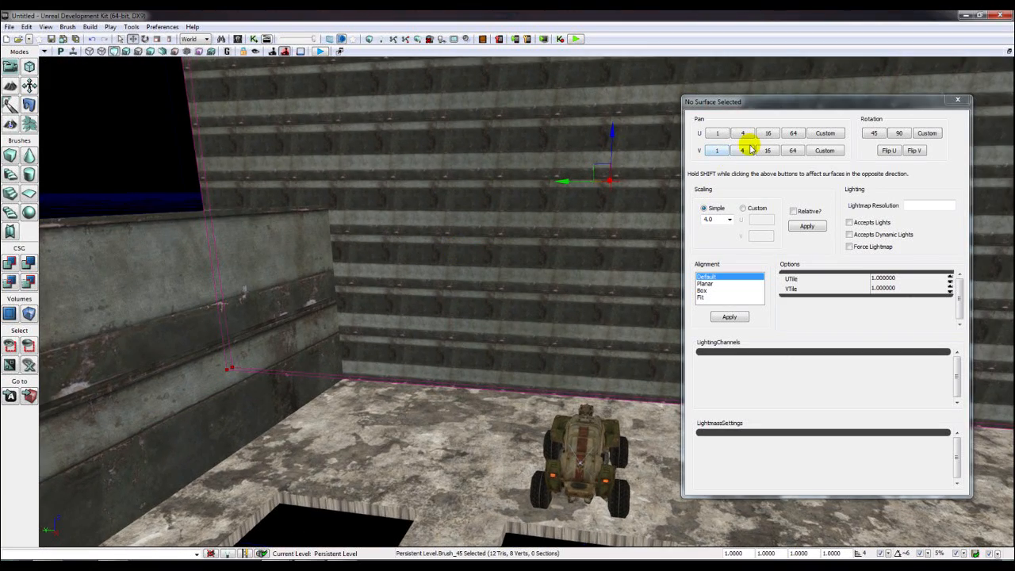
click(806, 226)
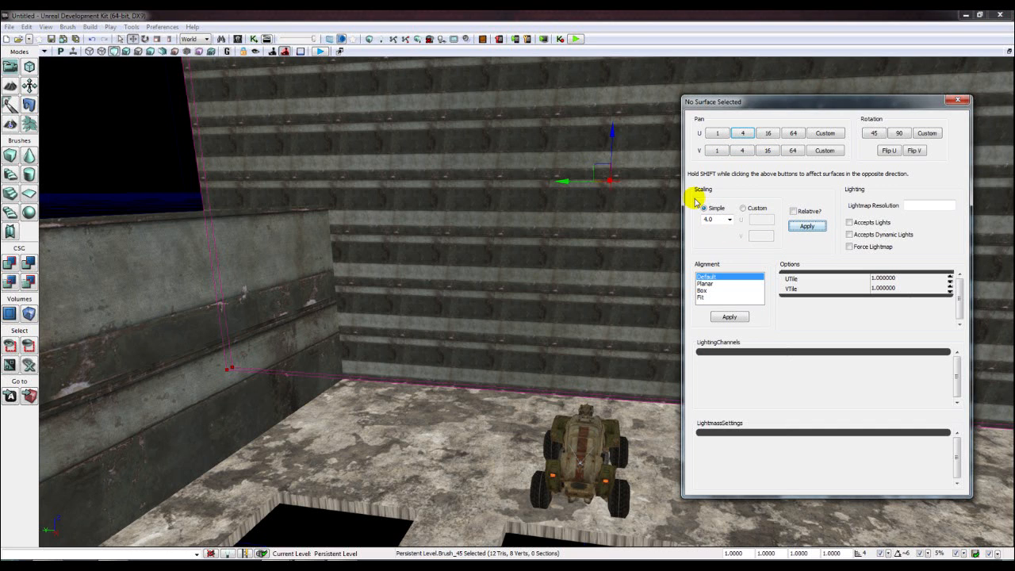
click(570, 232)
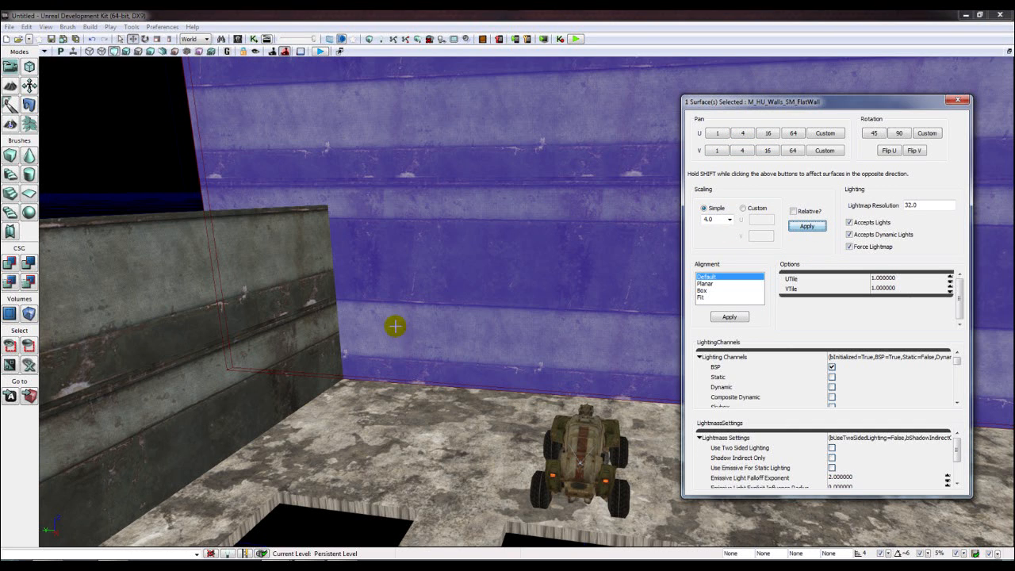
- Pan the wall texture down 4 units twenty times, then deselect and orbit the level
click(742, 150)
click(742, 150)
click(742, 150)
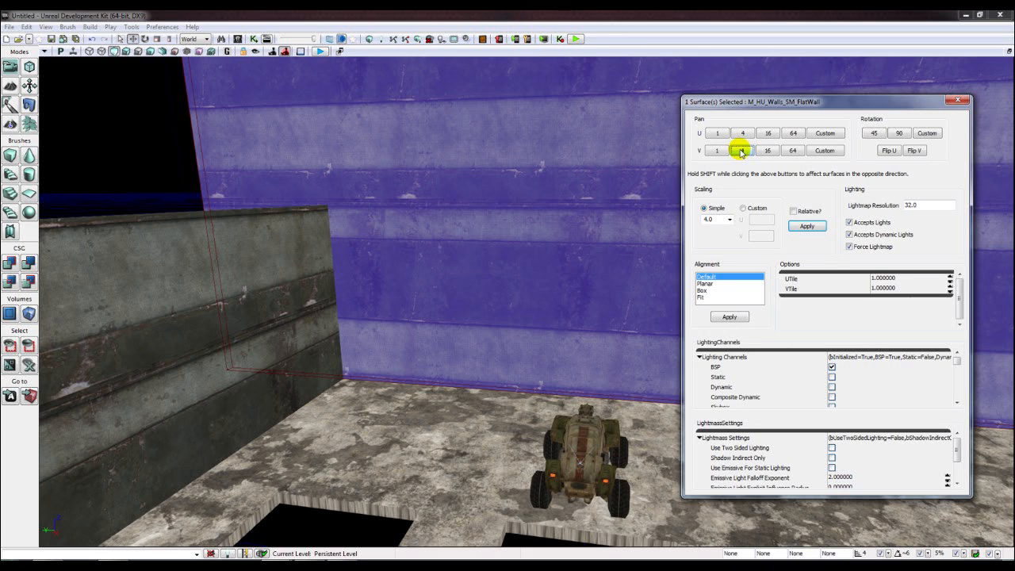
click(742, 150)
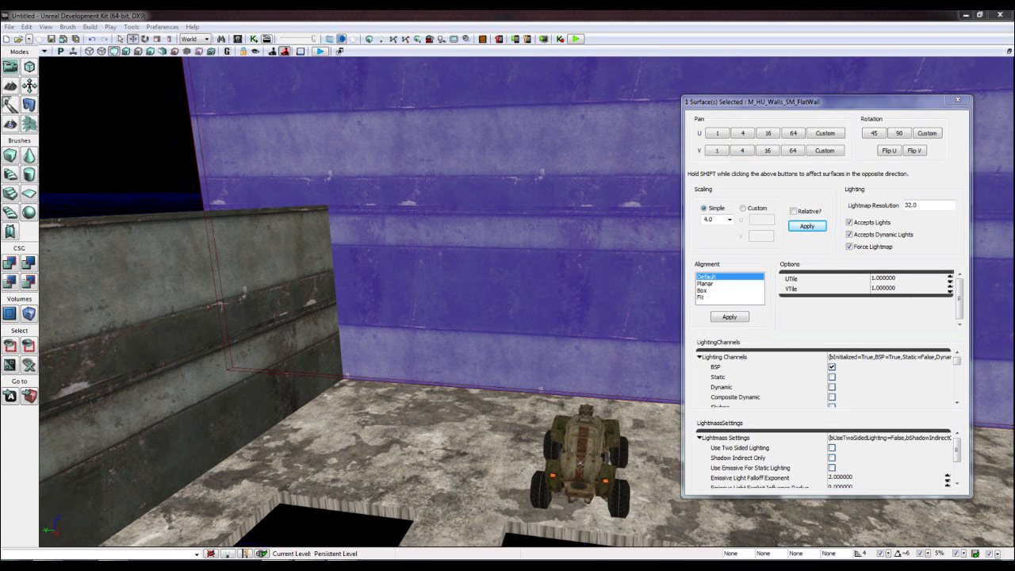
click(742, 150)
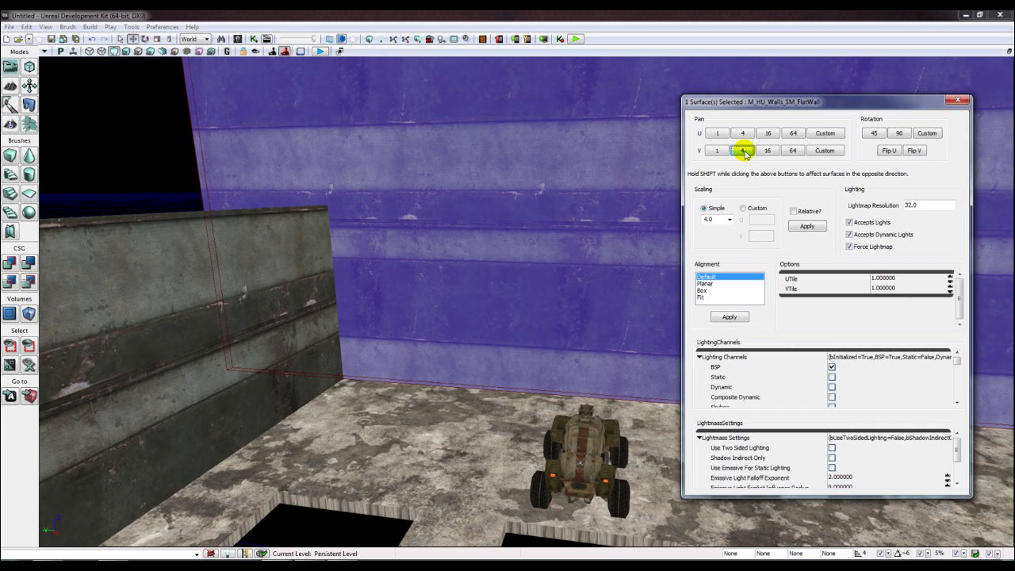
click(743, 150)
click(742, 150)
click(742, 150)
click(743, 150)
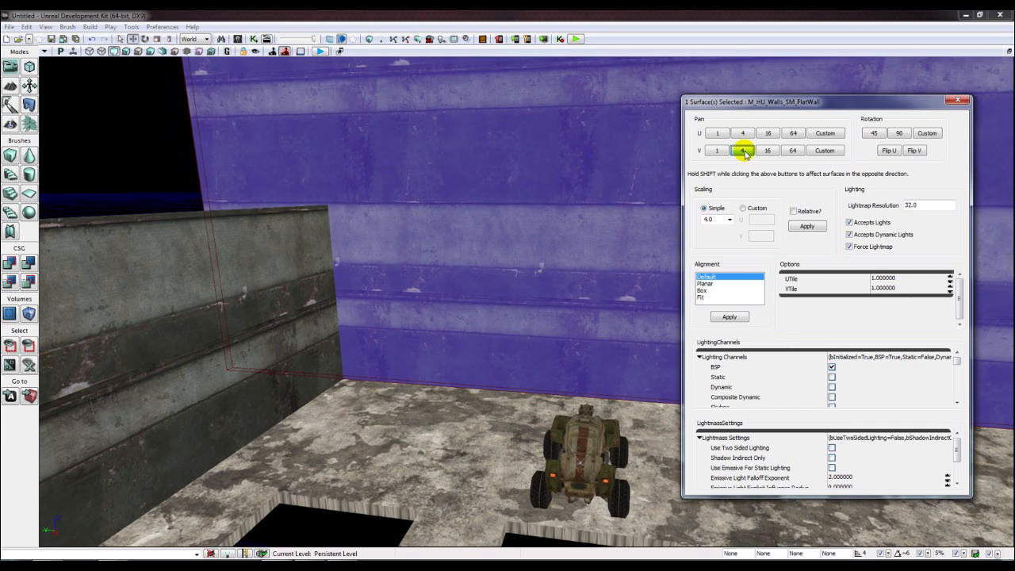
click(743, 150)
click(742, 149)
click(743, 150)
click(743, 150)
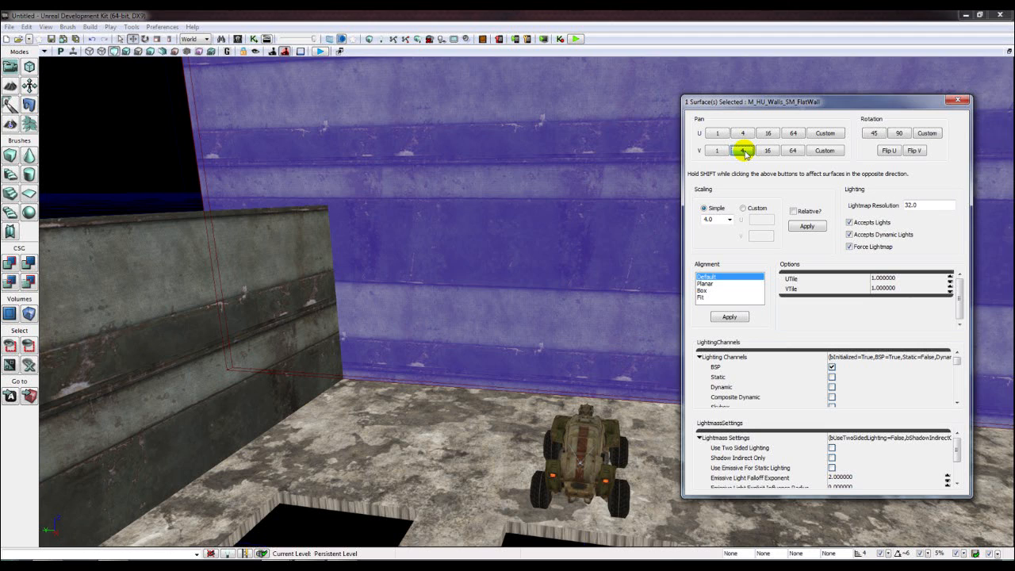
click(743, 149)
click(742, 150)
click(743, 150)
click(742, 150)
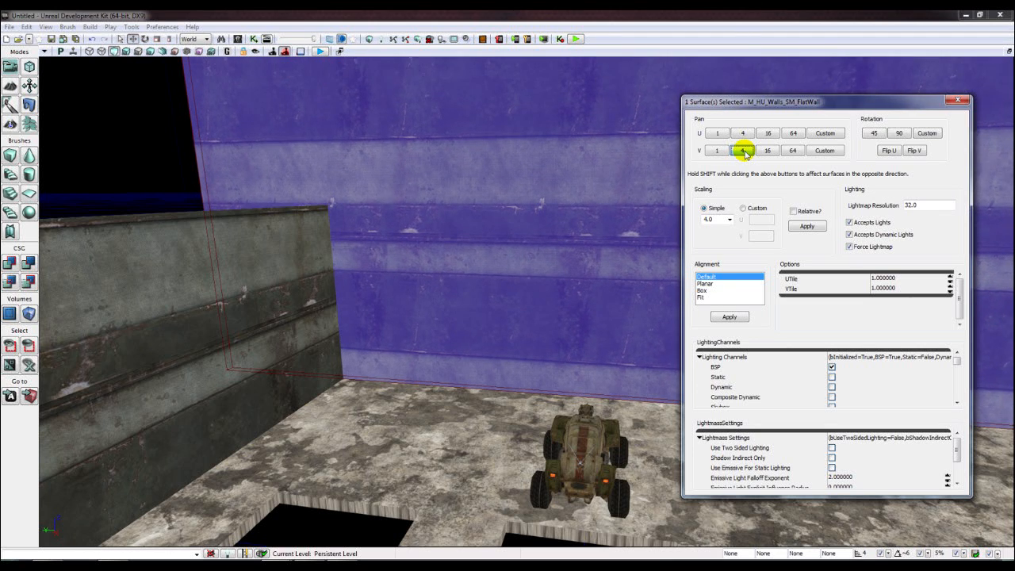
click(742, 150)
click(742, 150)
click(742, 150)
click(743, 150)
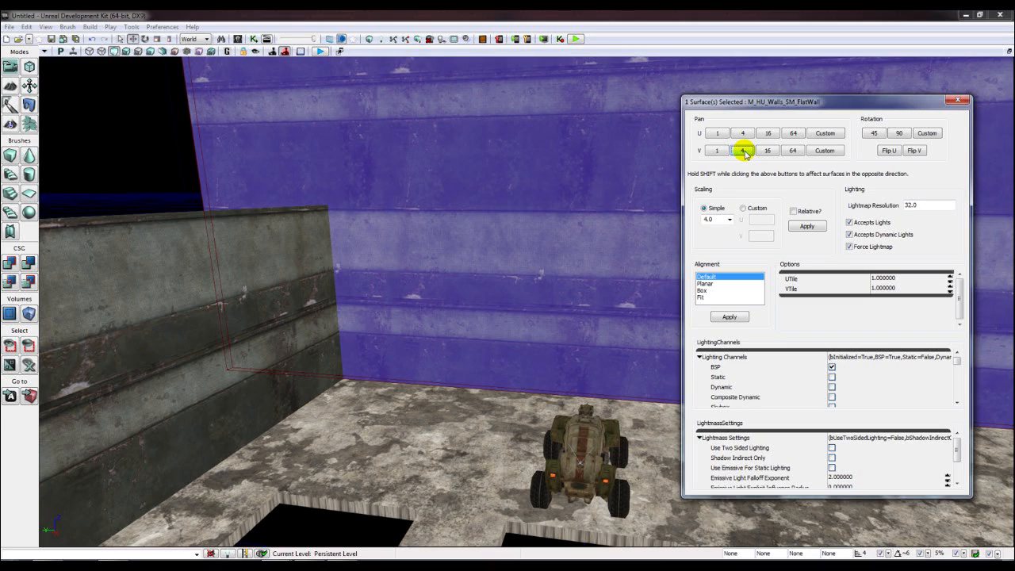
click(86, 211)
right_drag(304, 265, 627, 231)
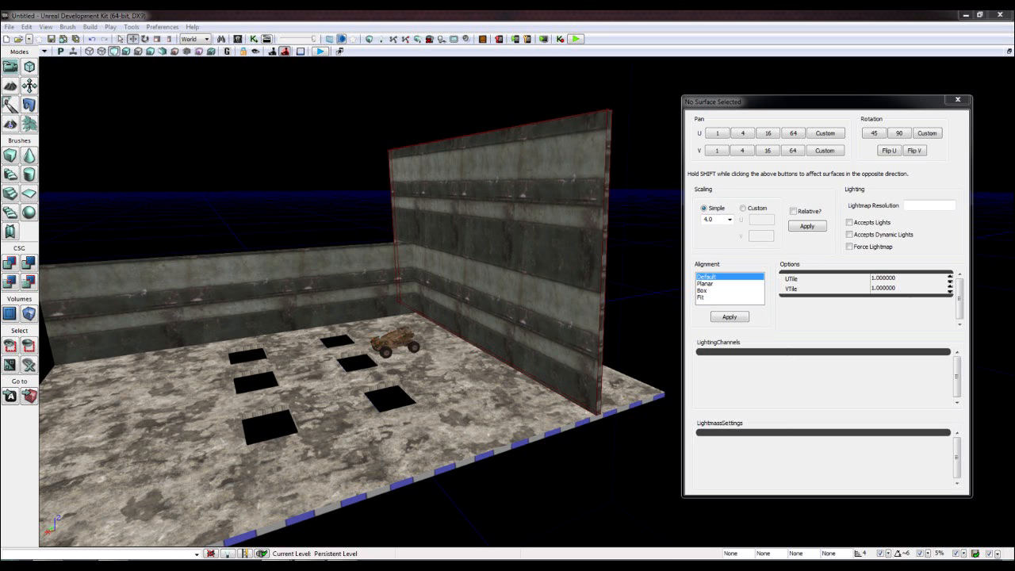
- Drag the builder brush along its X axis off the back wall to the floor's front-left
click(604, 287)
right_drag(593, 310, 527, 300)
drag(531, 299, 248, 307)
right_drag(302, 310, 330, 327)
drag(330, 327, 353, 327)
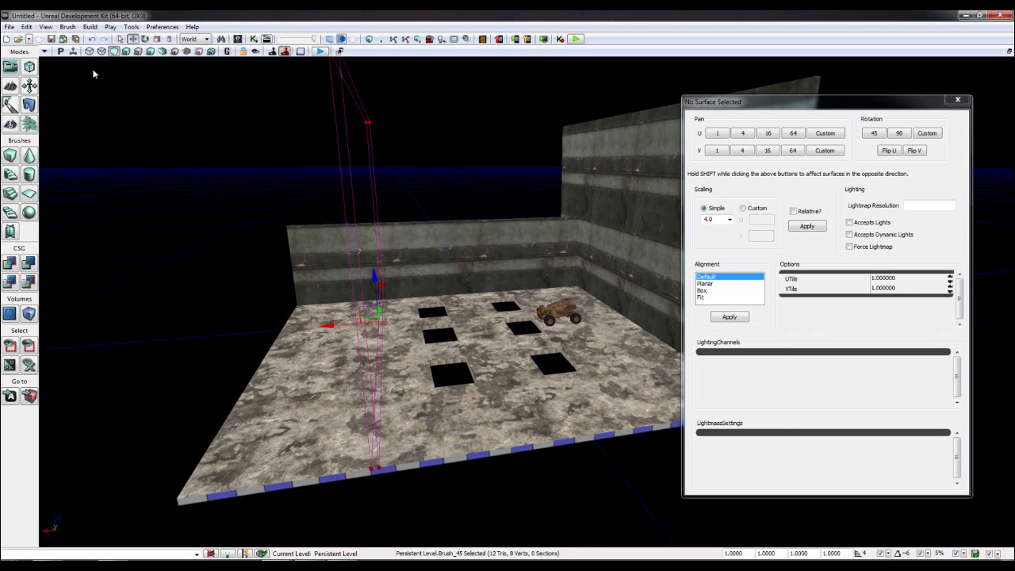
- Stretch the builder brush into a wide block, move it to the floor's left edge, and CSG-add it
click(169, 39)
drag(322, 323, 380, 322)
drag(252, 127, 242, 93)
click(134, 39)
drag(348, 324, 181, 332)
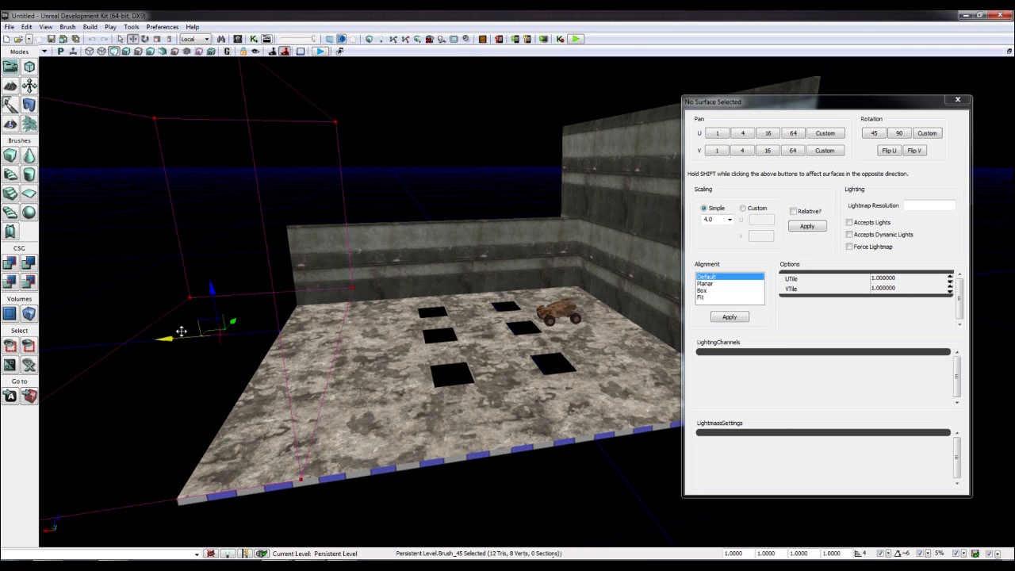
right_drag(594, 310, 512, 303)
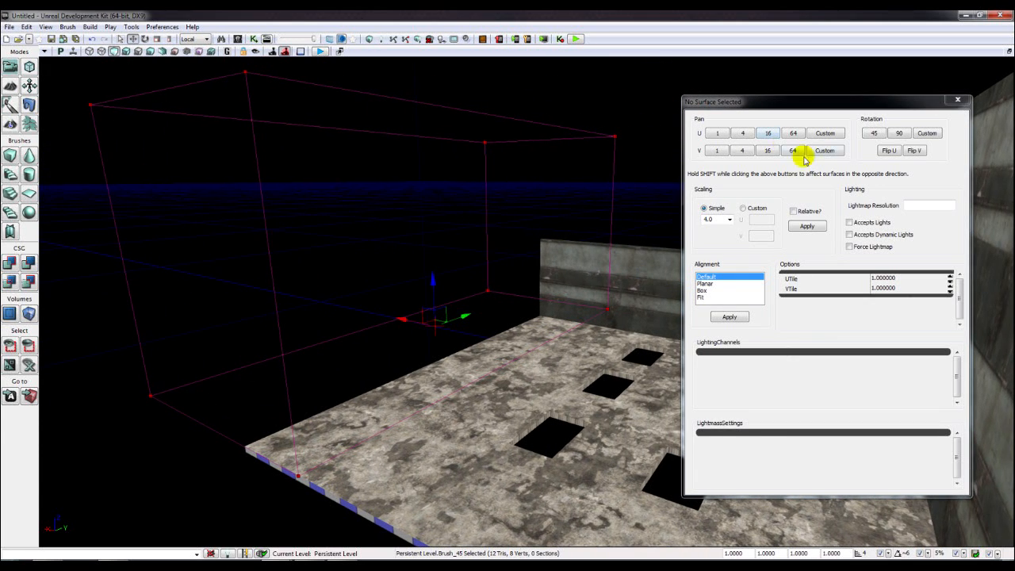
click(9, 262)
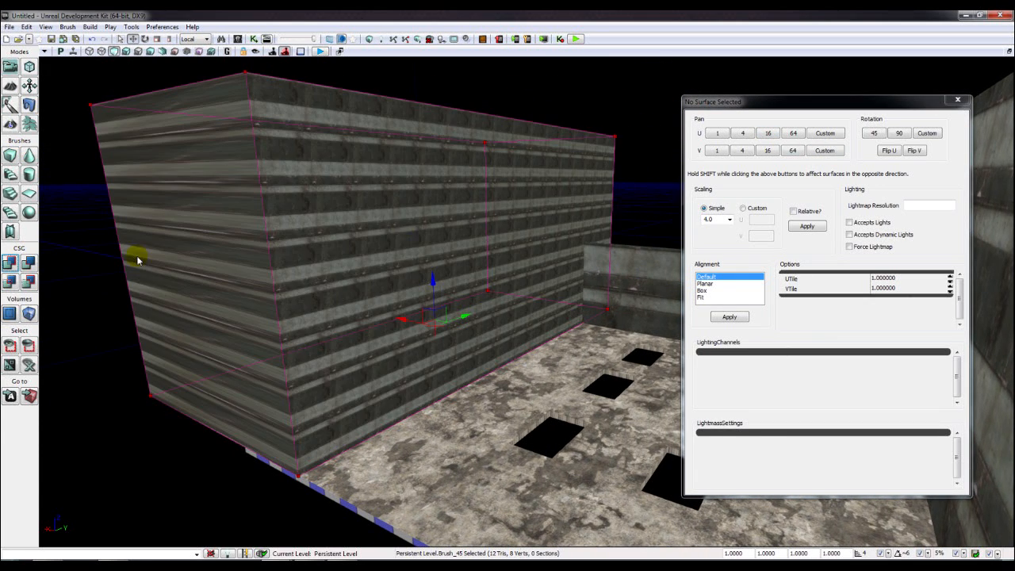
- Select the new wall's front face and apply the 4.0 texture scale
click(961, 101)
click(520, 213)
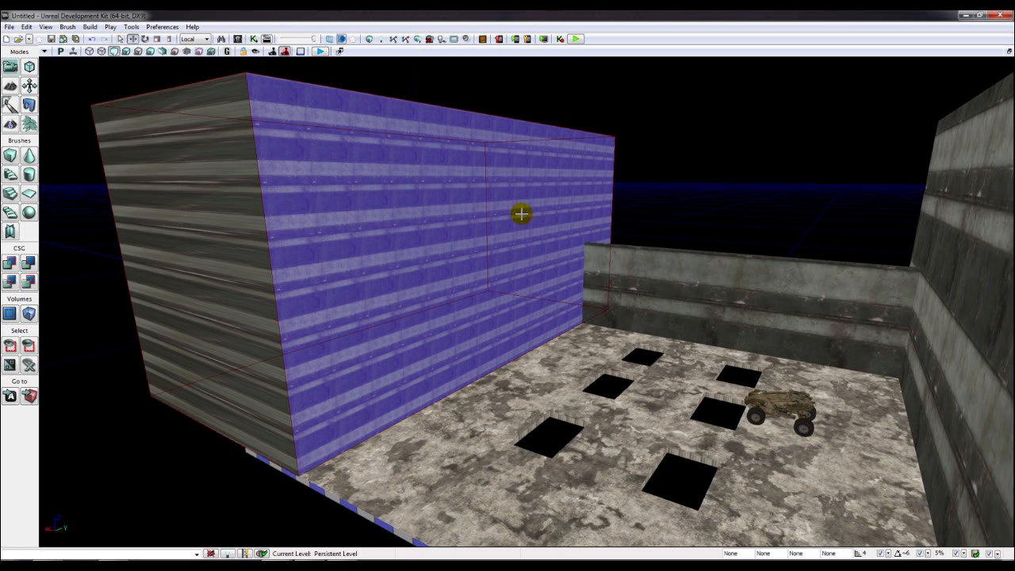
key(F5)
click(807, 227)
drag(542, 245, 546, 246)
scroll(612, 224, up, 3)
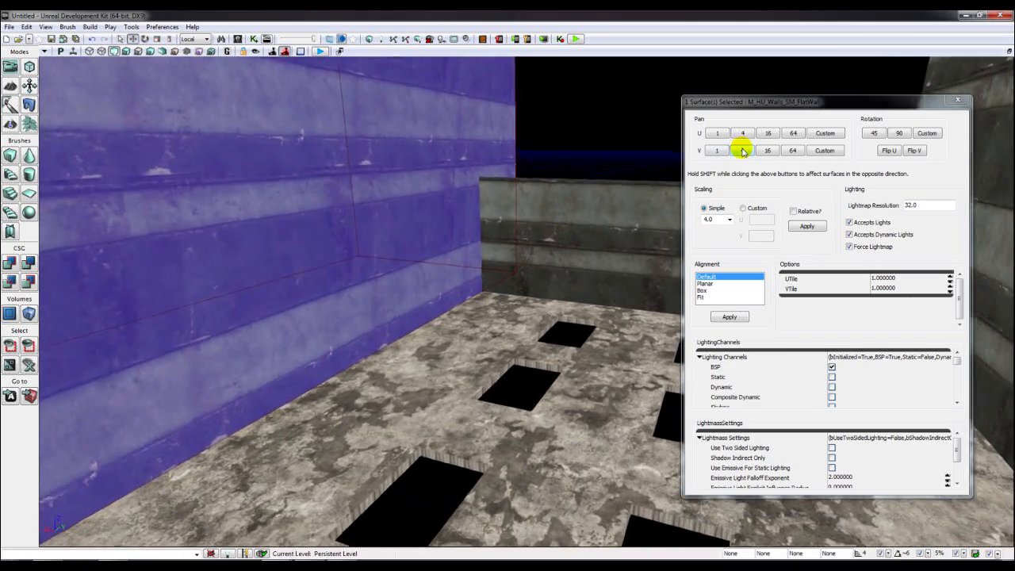
- Pan the wall texture vertically by 4 units seven times, then deselect and orbit the room
click(743, 151)
click(742, 150)
click(743, 151)
click(743, 150)
click(743, 151)
click(742, 151)
click(742, 151)
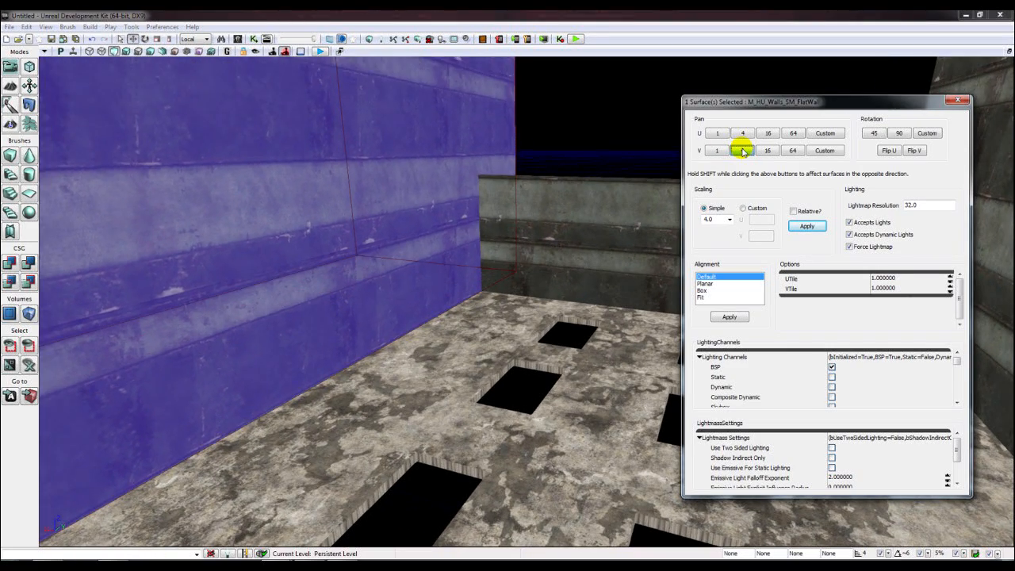
click(742, 150)
click(742, 151)
click(742, 150)
click(742, 151)
right_drag(415, 270, 432, 247)
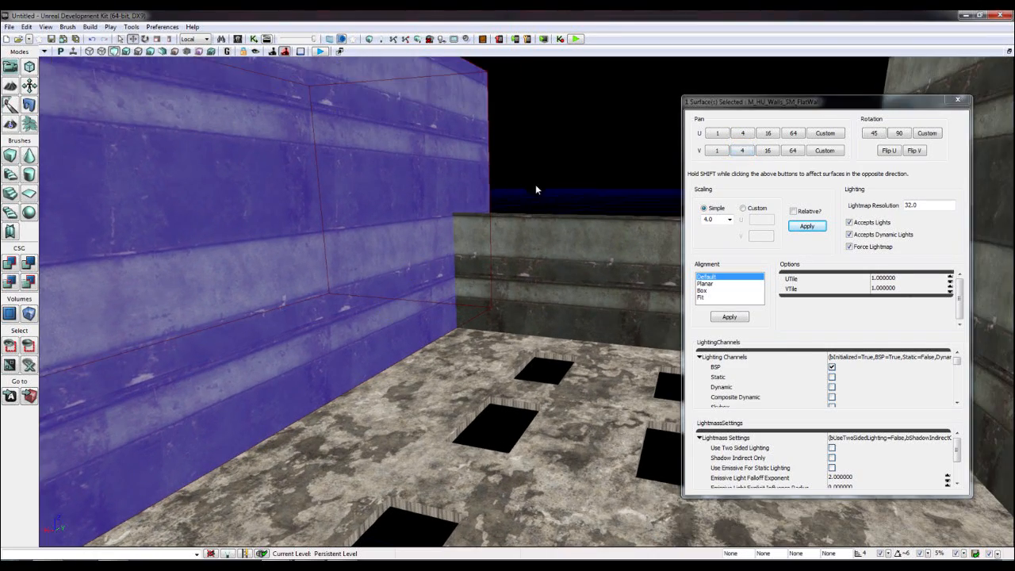
click(537, 190)
right_drag(539, 238, 674, 246)
right_drag(476, 222, 503, 204)
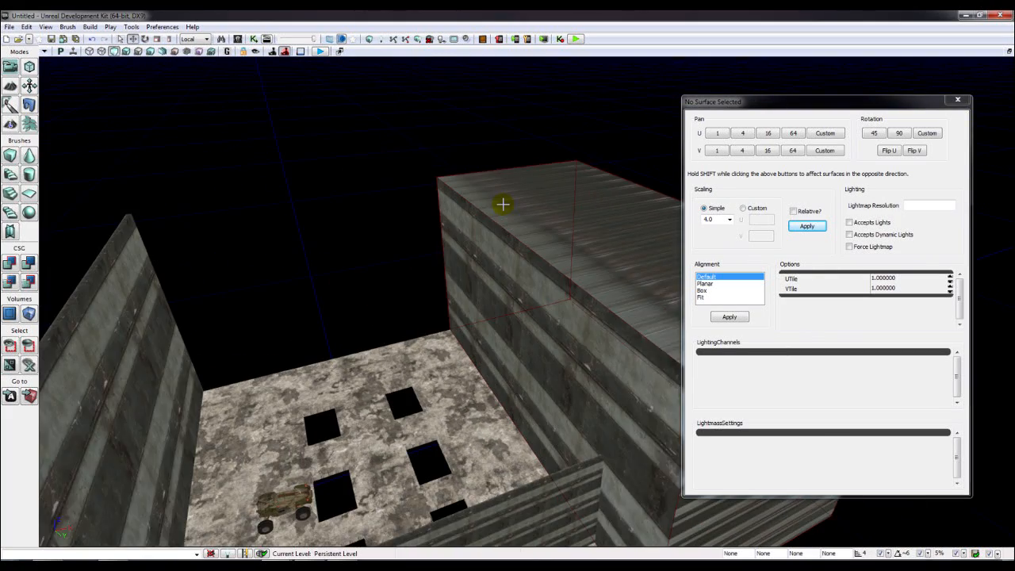
- Move Brush_45 into place along the room's back and CSG-add it as a solid wall
click(525, 228)
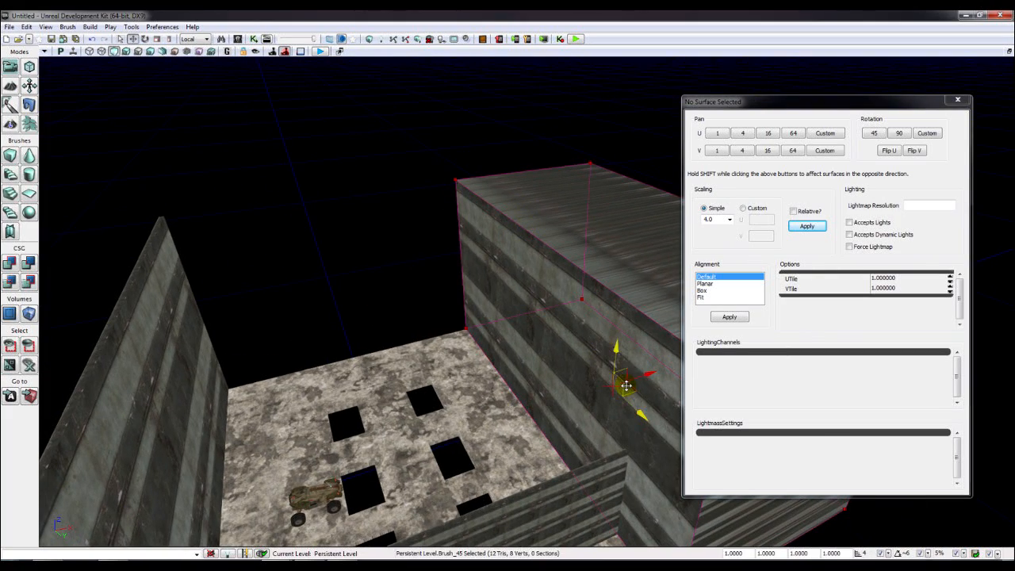
click(180, 341)
click(807, 227)
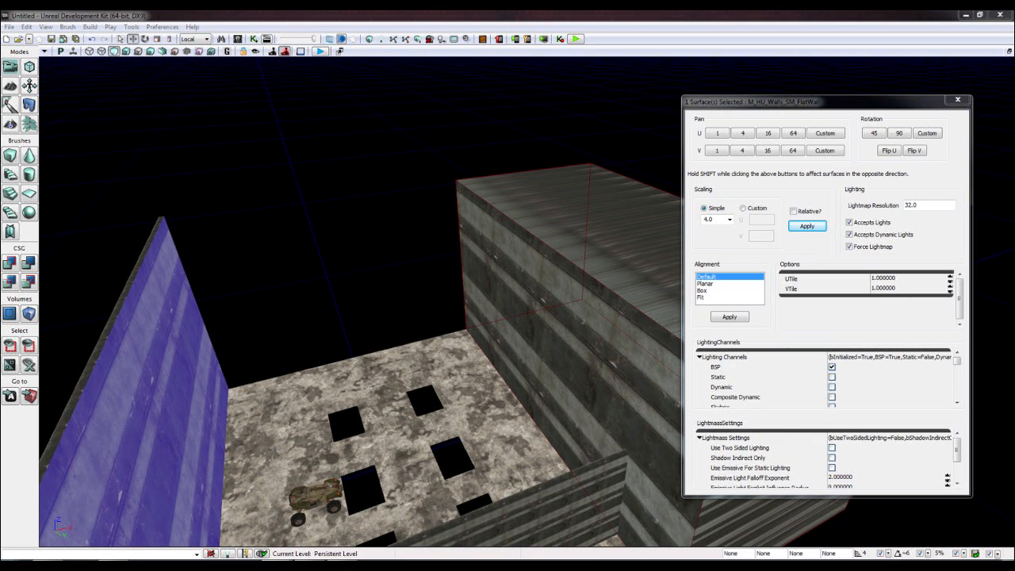
click(599, 285)
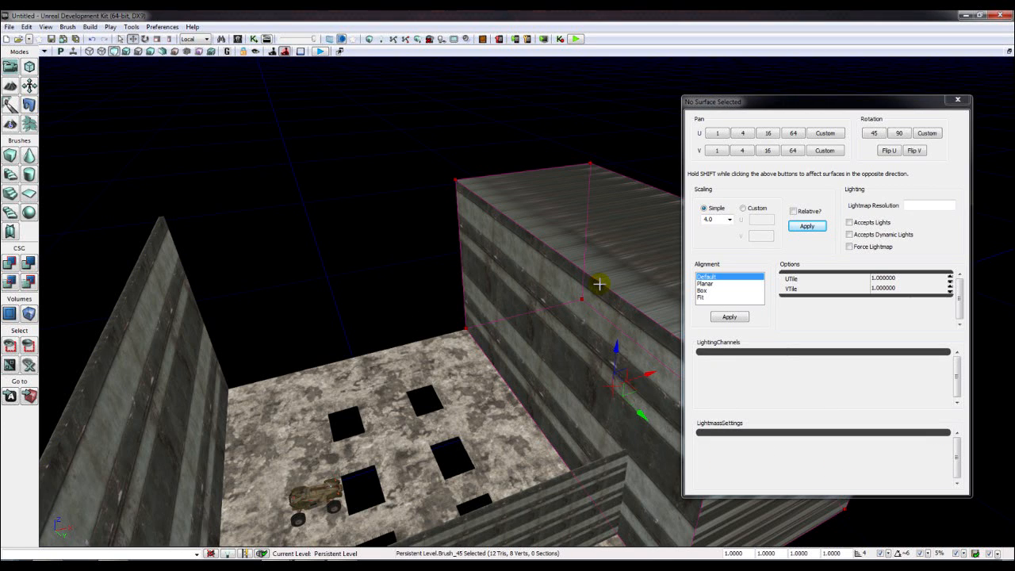
mouse_move(633, 389)
mouse_down()
mouse_move(503, 342)
mouse_move(407, 290)
mouse_move(414, 272)
mouse_move(261, 230)
mouse_move(4, 94)
mouse_up()
click(146, 39)
click(132, 38)
right_drag(318, 221, 279, 222)
mouse_move(472, 252)
mouse_down()
mouse_move(476, 295)
mouse_move(460, 336)
mouse_up()
right_drag(385, 340, 418, 336)
drag(474, 355, 444, 355)
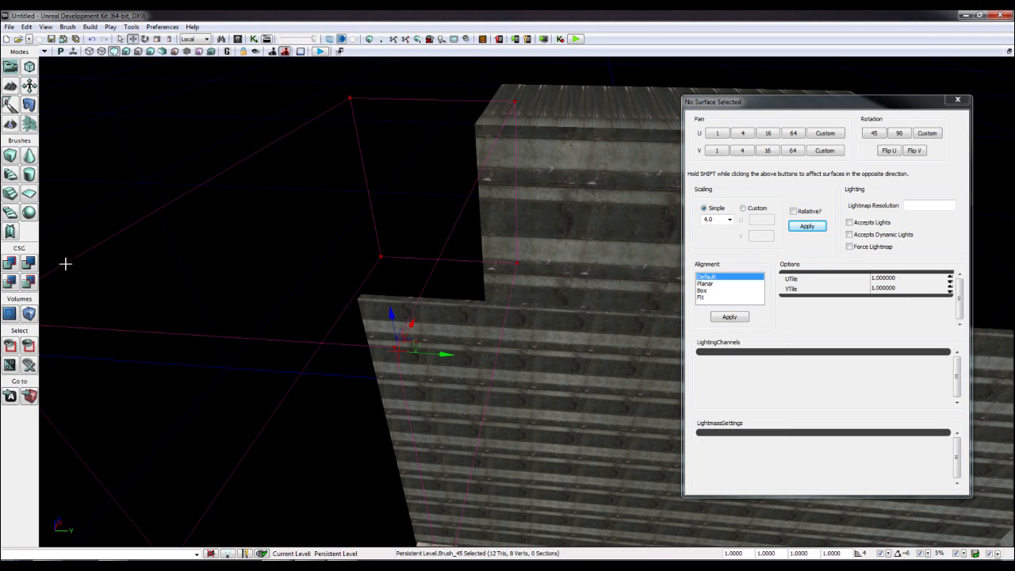
click(10, 264)
- Select the new back wall's inner face and apply the texture scaling
mouse_move(365, 368)
right_down()
mouse_move(333, 361)
mouse_move(318, 341)
mouse_move(365, 367)
right_up()
click(359, 304)
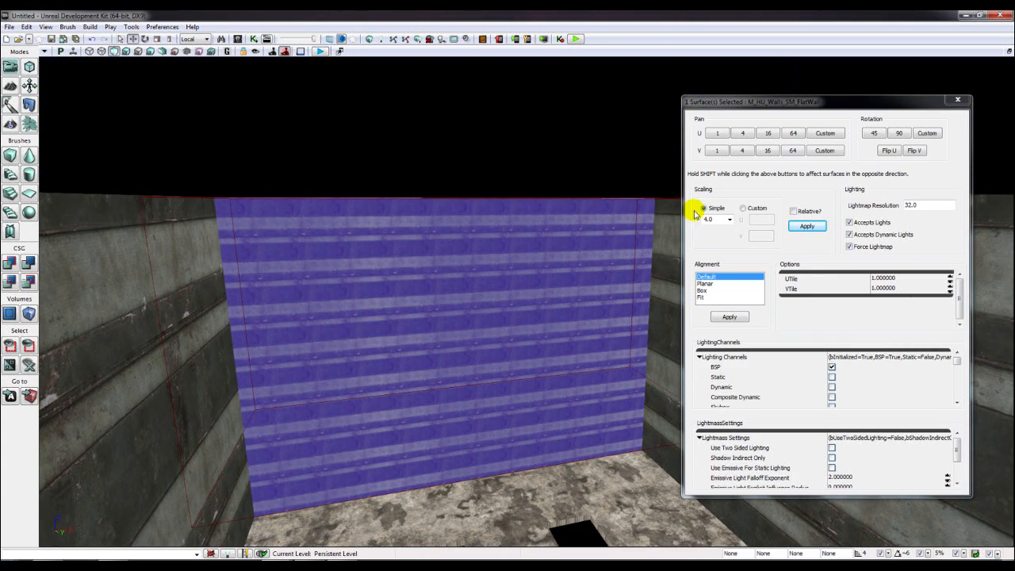
click(799, 229)
right_drag(538, 306, 602, 297)
- Pan the back wall texture by 4 units eleven times vertically and once horizontally, then close Surface Properties
click(748, 149)
click(748, 149)
click(749, 149)
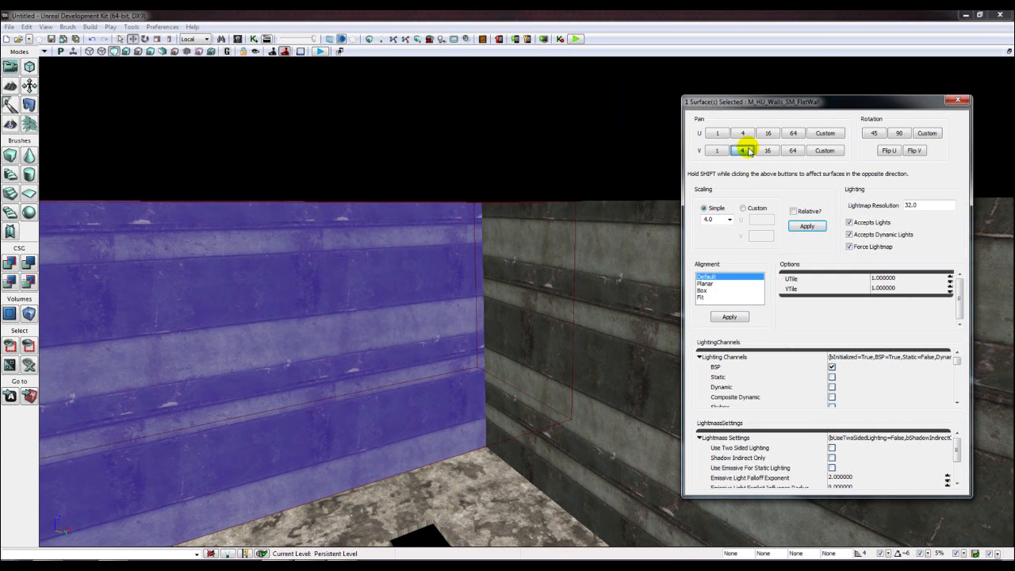
click(748, 149)
click(748, 149)
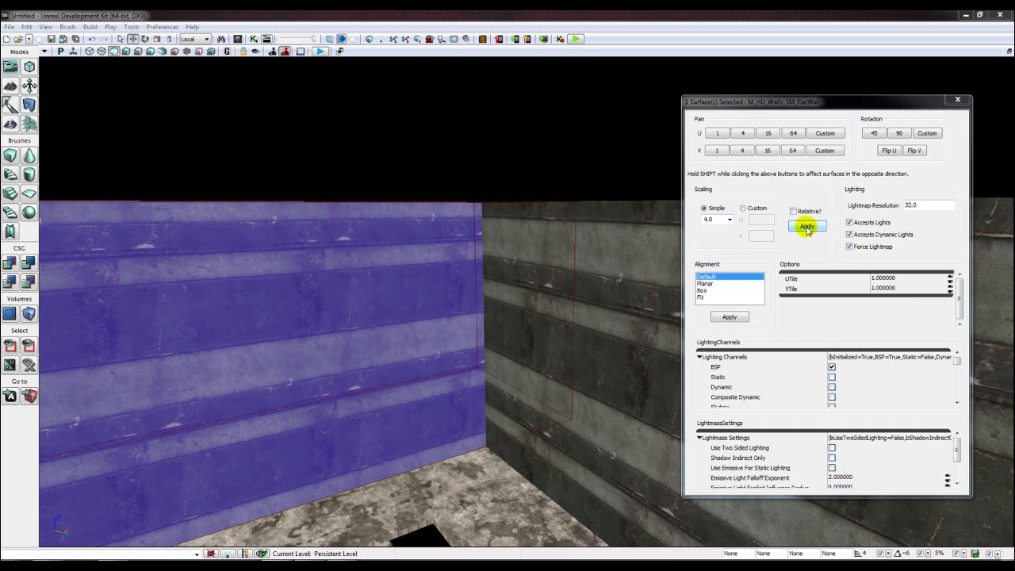
click(744, 150)
click(744, 151)
click(744, 151)
click(744, 150)
click(744, 150)
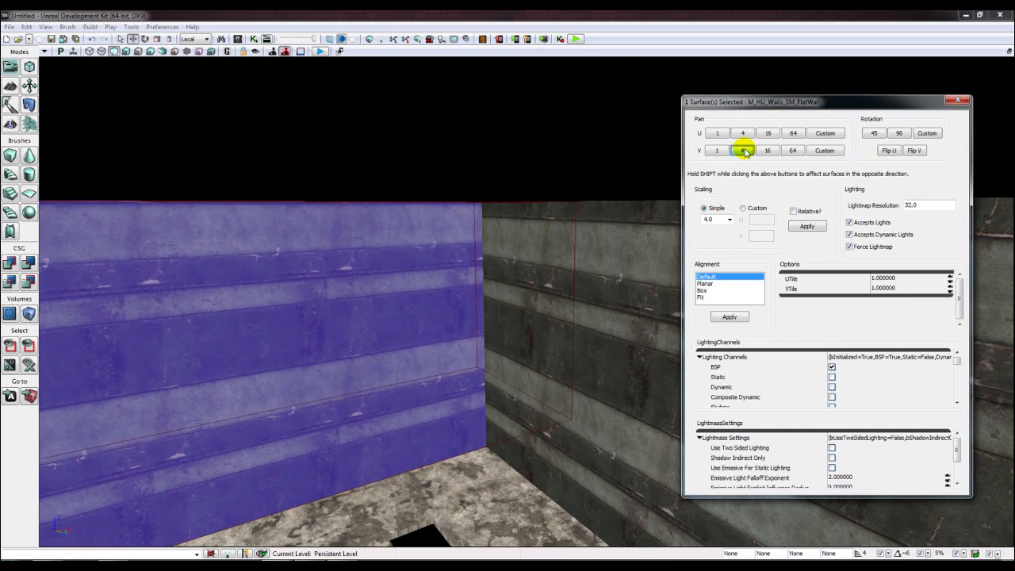
click(744, 151)
click(744, 151)
click(744, 151)
click(744, 150)
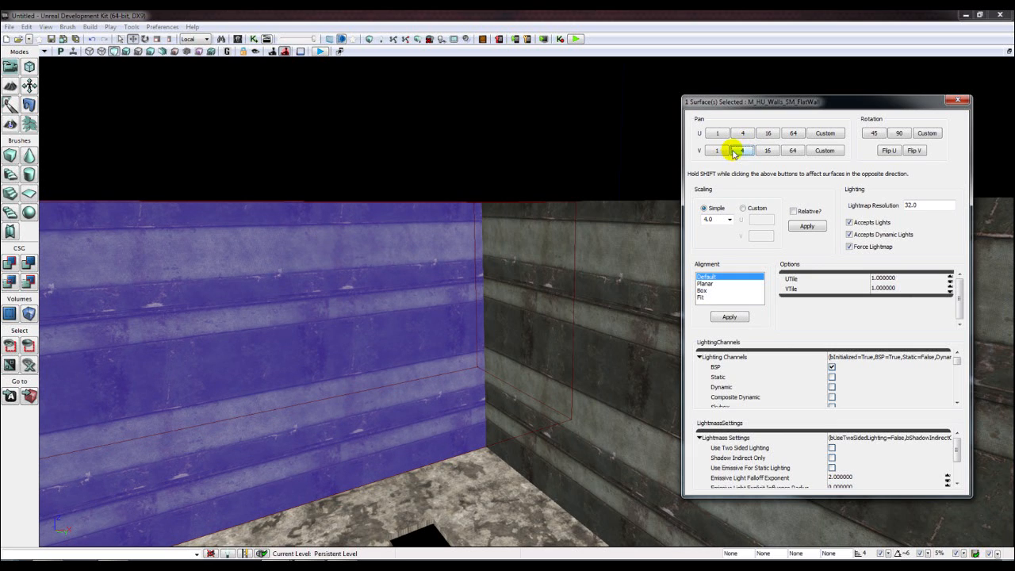
click(746, 139)
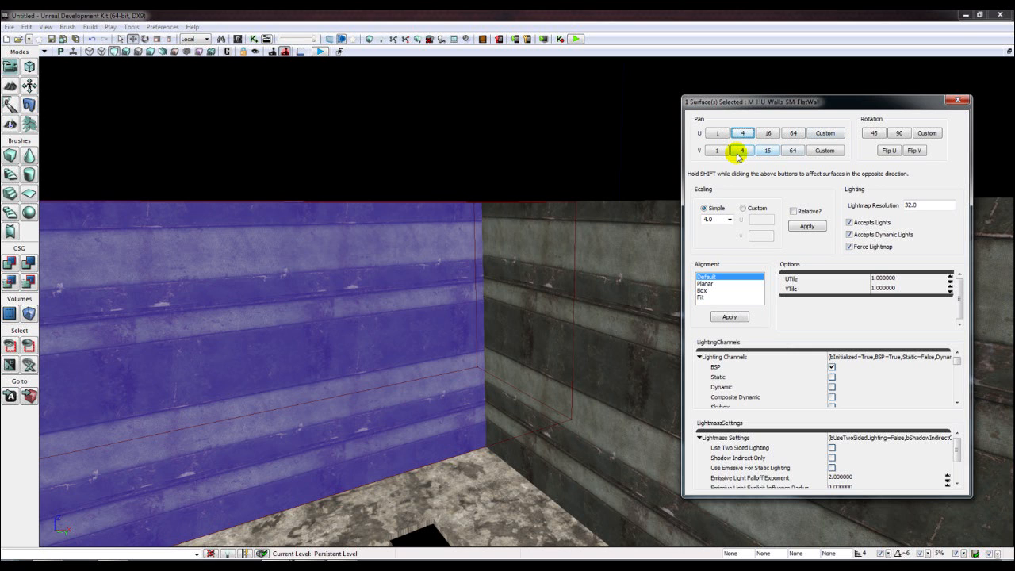
click(739, 153)
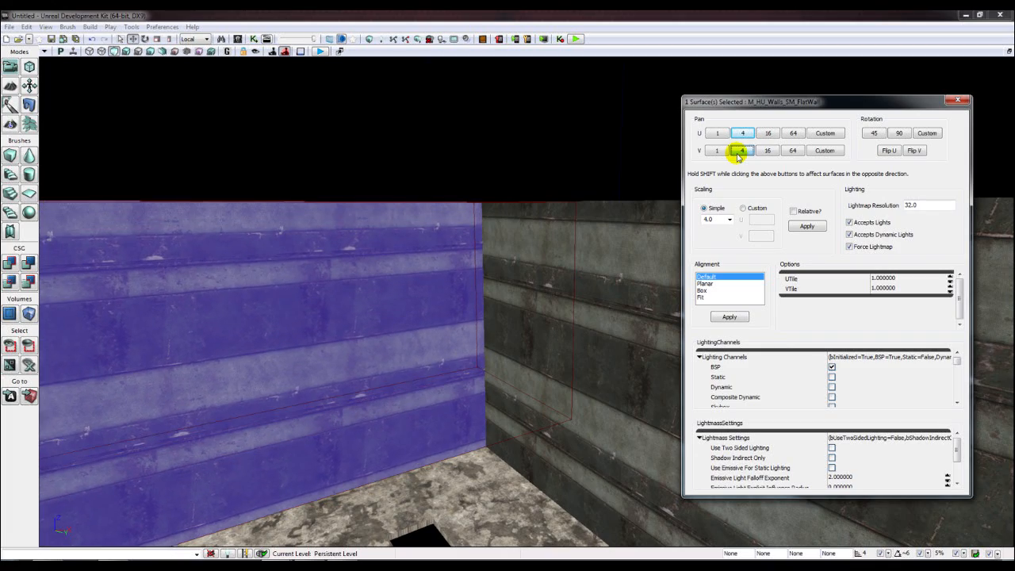
click(739, 152)
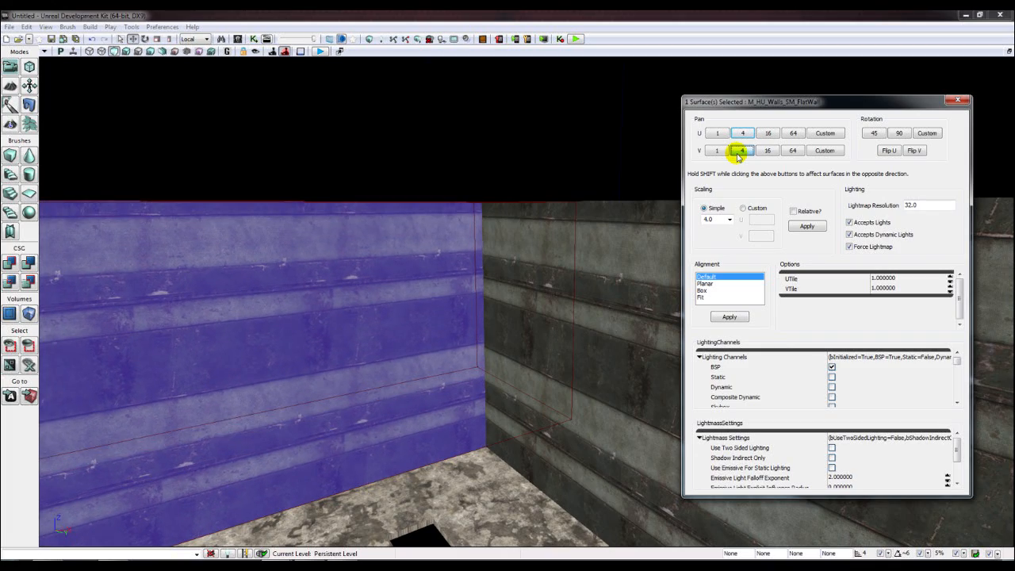
click(956, 101)
- Orbit the view down over the floor holes and the vehicle
right_drag(683, 168, 936, 171)
right_drag(603, 211, 333, 318)
drag(333, 317, 356, 437)
mouse_move(356, 437)
right_down()
mouse_move(364, 523)
mouse_move(460, 349)
mouse_move(415, 352)
mouse_move(587, 341)
right_up()
- Slide the builder brush along the back wall and raise it up the Z axis
click(387, 229)
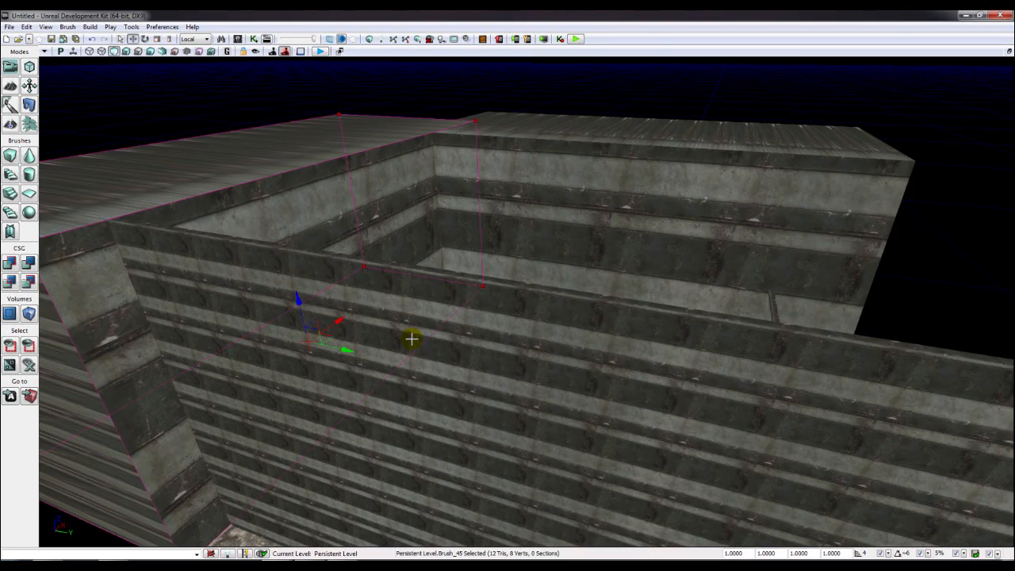
mouse_move(363, 350)
mouse_down()
mouse_move(684, 422)
mouse_move(550, 401)
mouse_up()
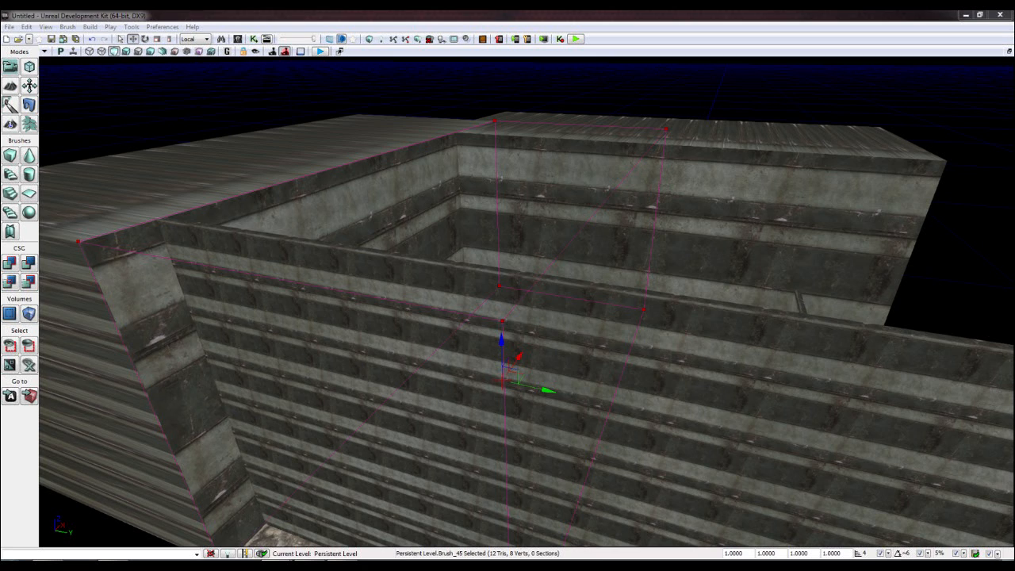
right_drag(359, 403, 390, 211)
right_drag(395, 322, 355, 324)
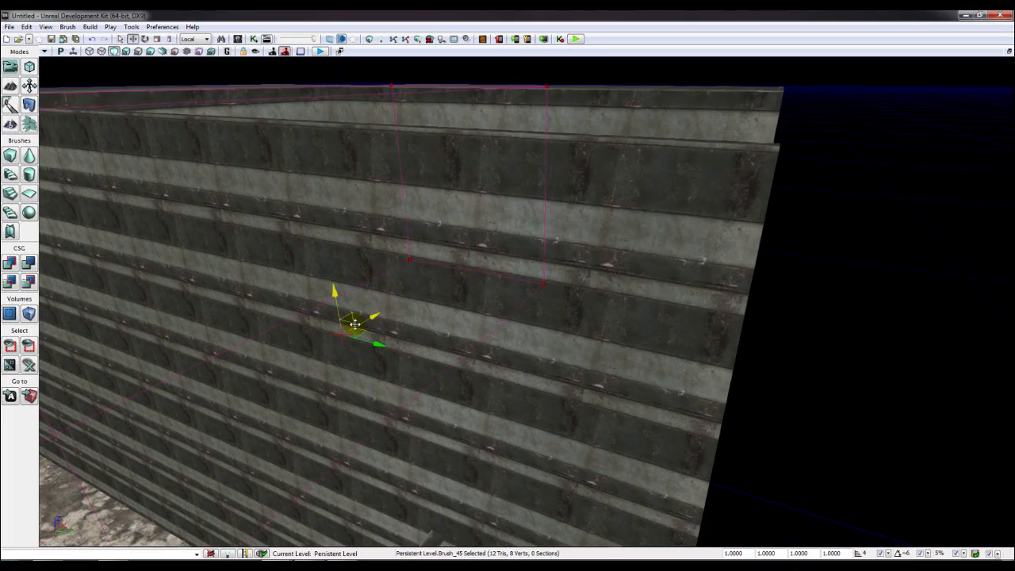
drag(348, 324, 584, 276)
right_drag(584, 276, 583, 274)
drag(589, 272, 605, 183)
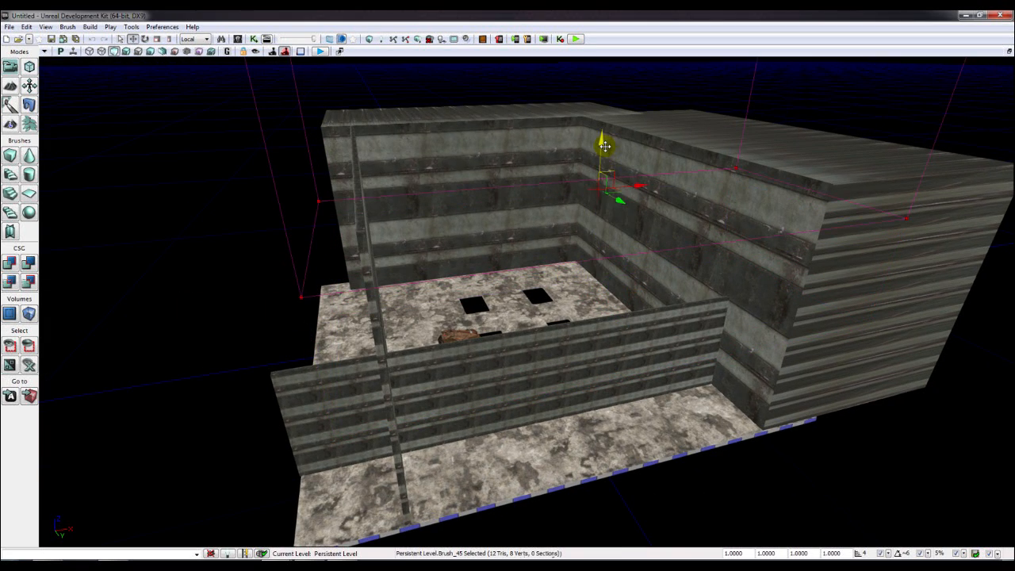
right_drag(604, 182, 601, 184)
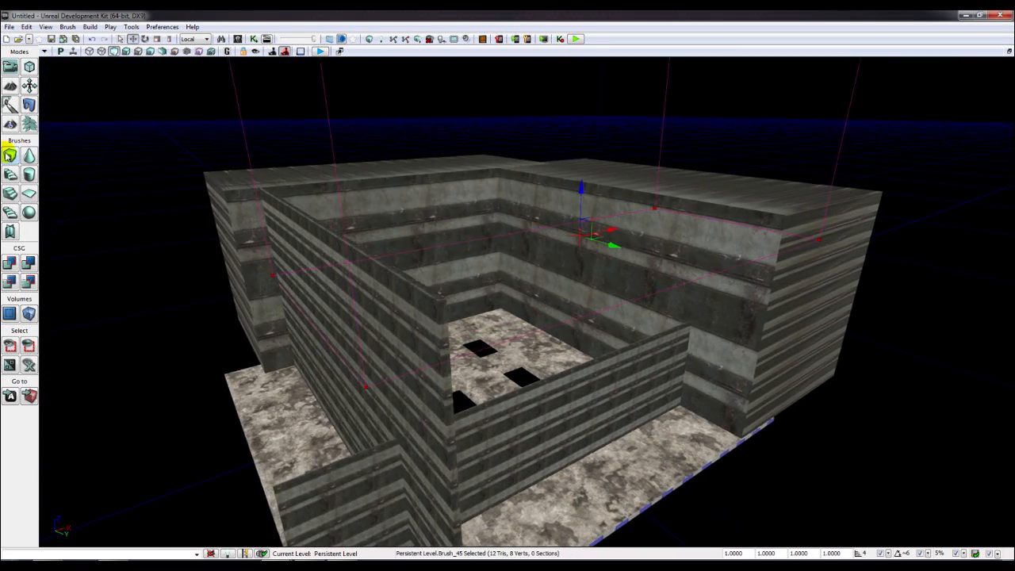
- Set the Cube brush builder to X 2048, Y 2048, Z 10 and close the dialog
right_click(9, 155)
click(544, 258)
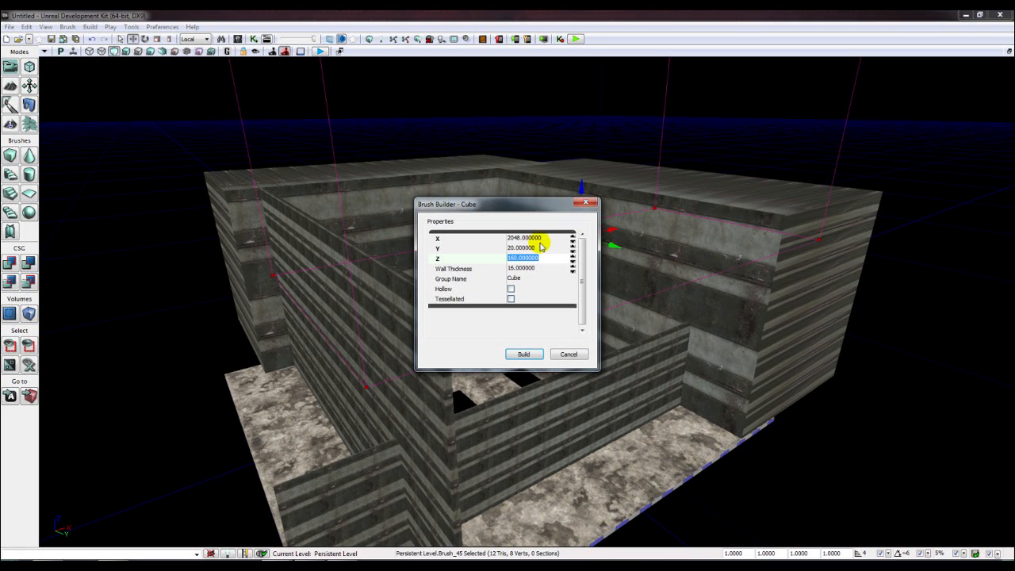
click(538, 239)
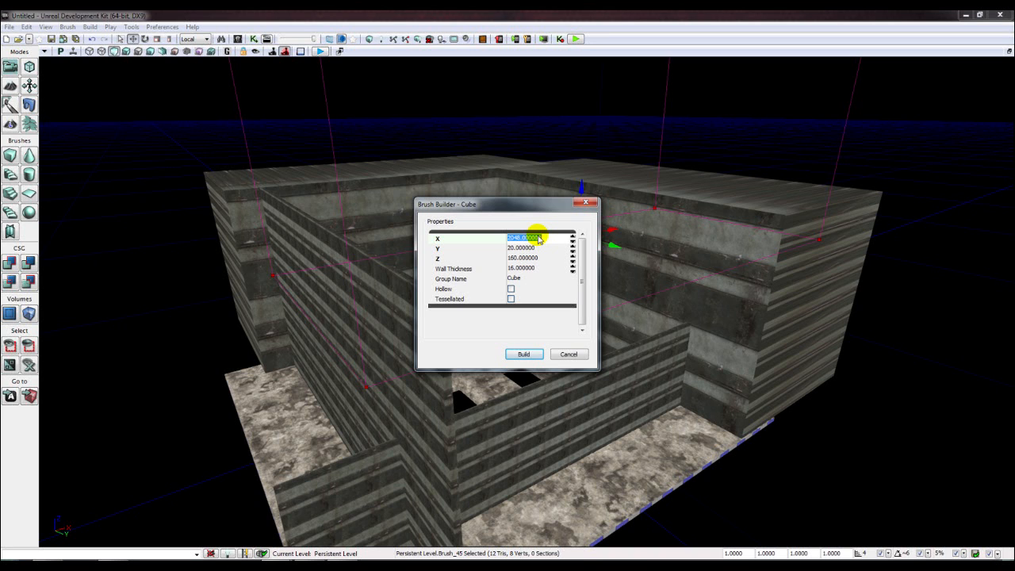
click(555, 352)
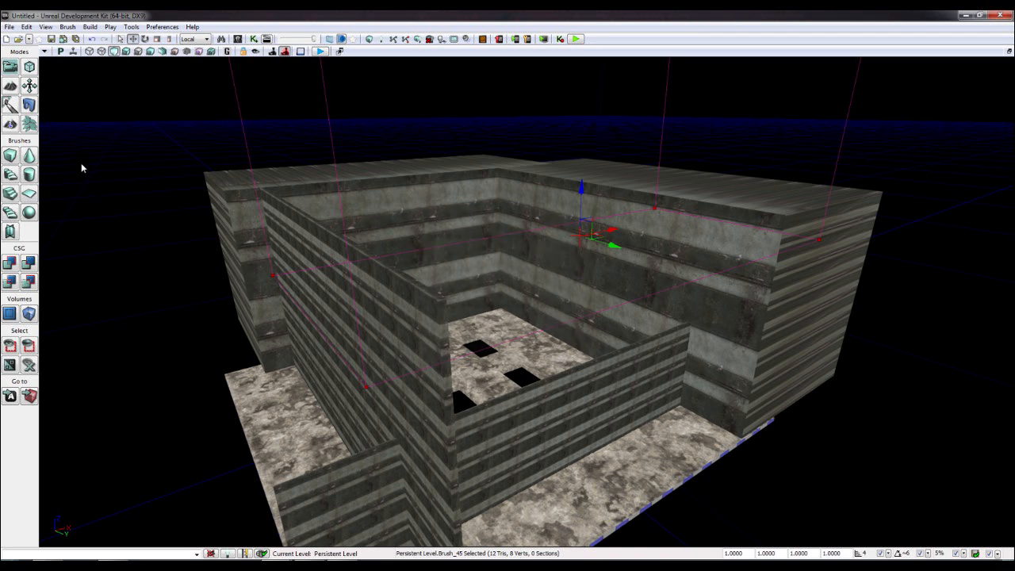
right_click(23, 154)
click(527, 238)
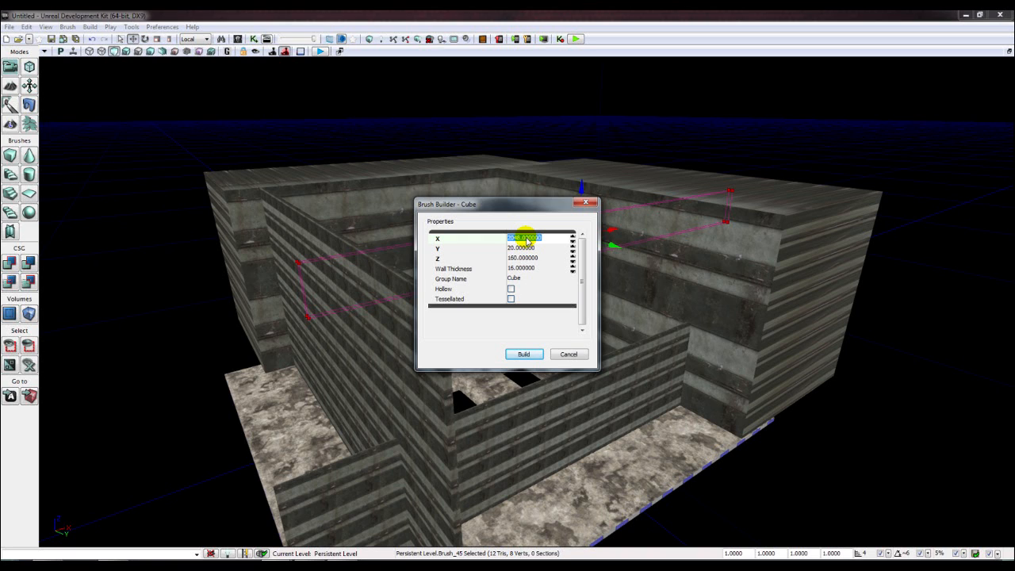
key(Tab)
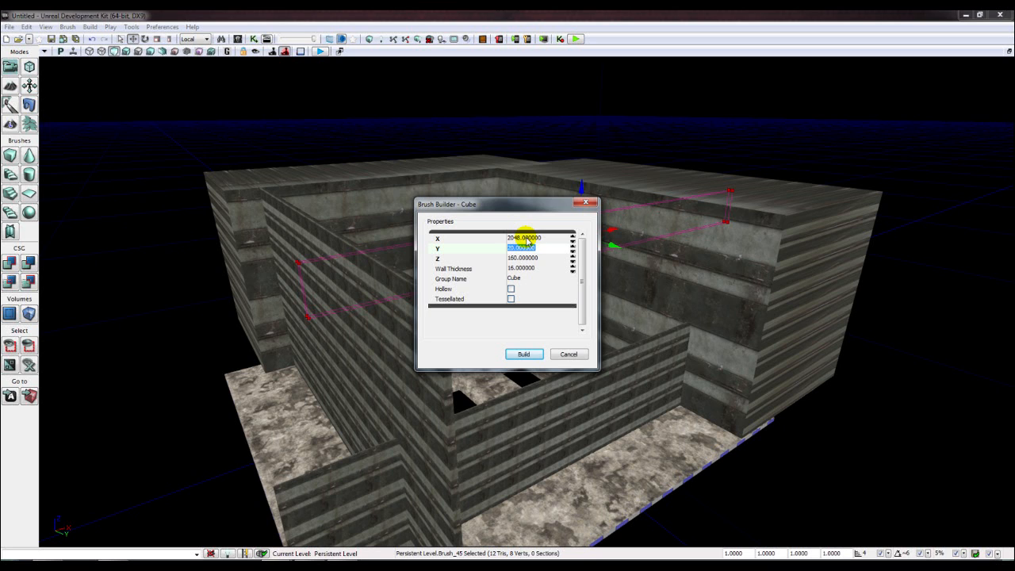
text(248)
key(Tab)
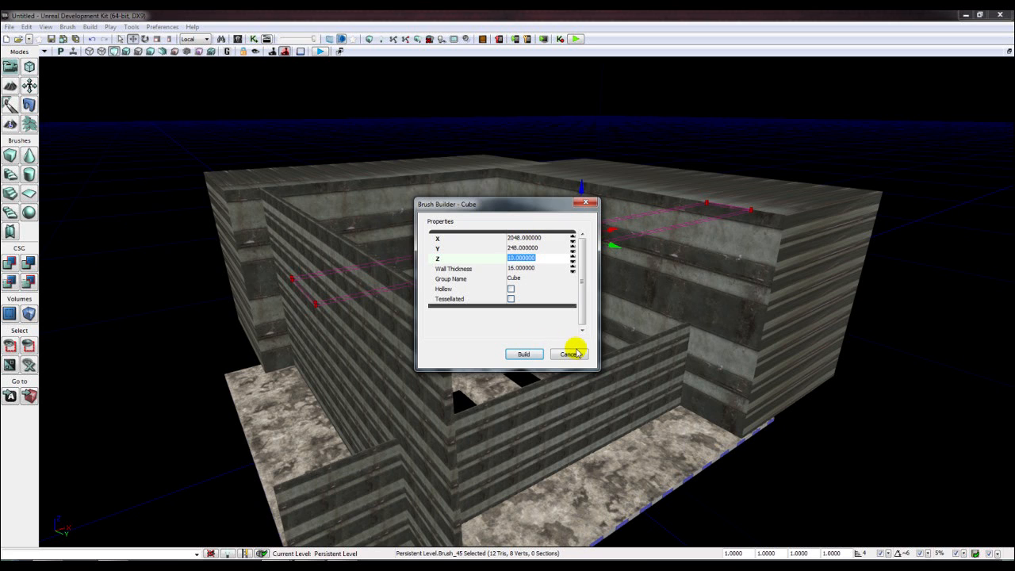
right_drag(684, 286, 684, 285)
click(517, 250)
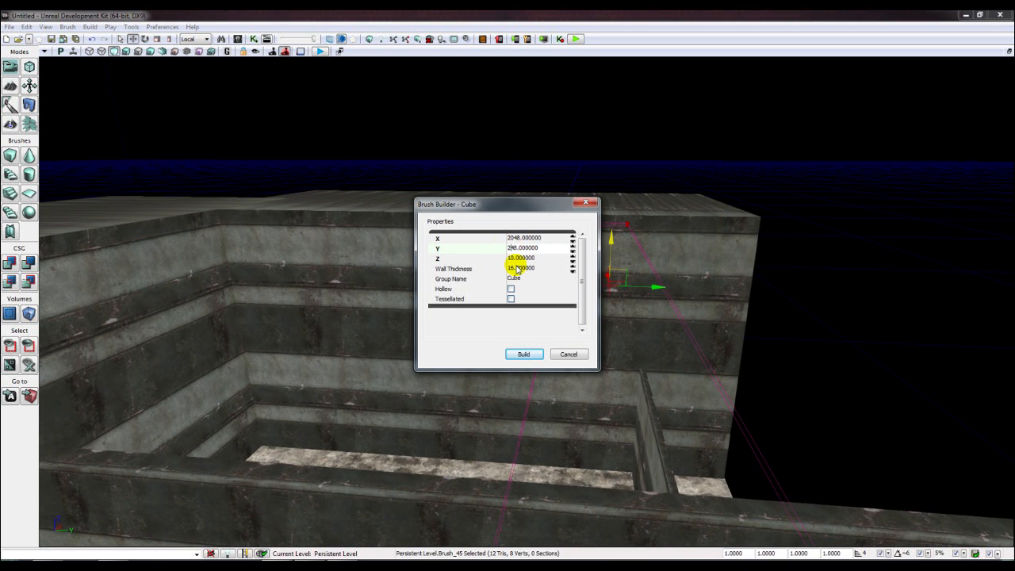
key(Return)
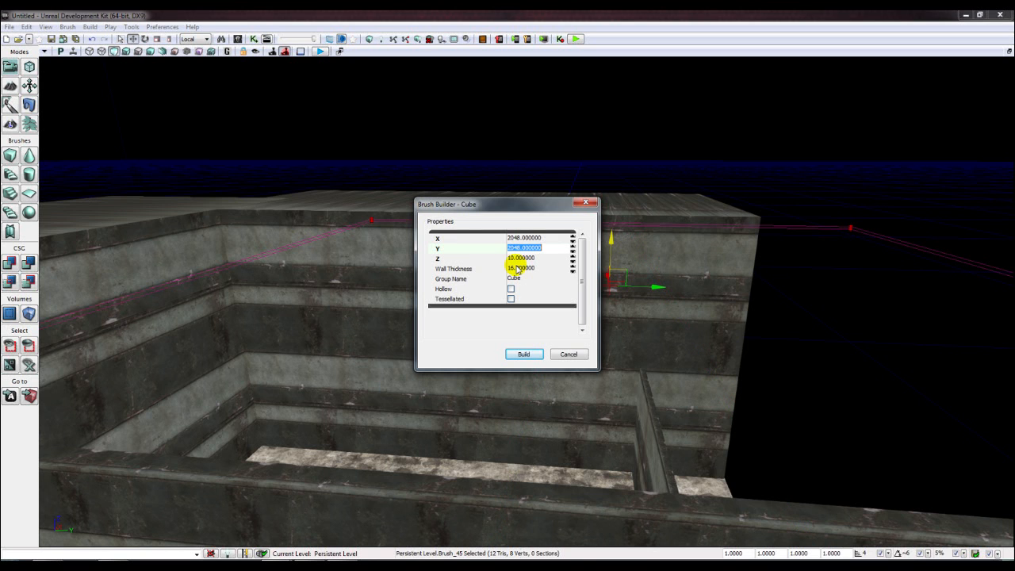
click(566, 360)
right_drag(564, 356, 613, 315)
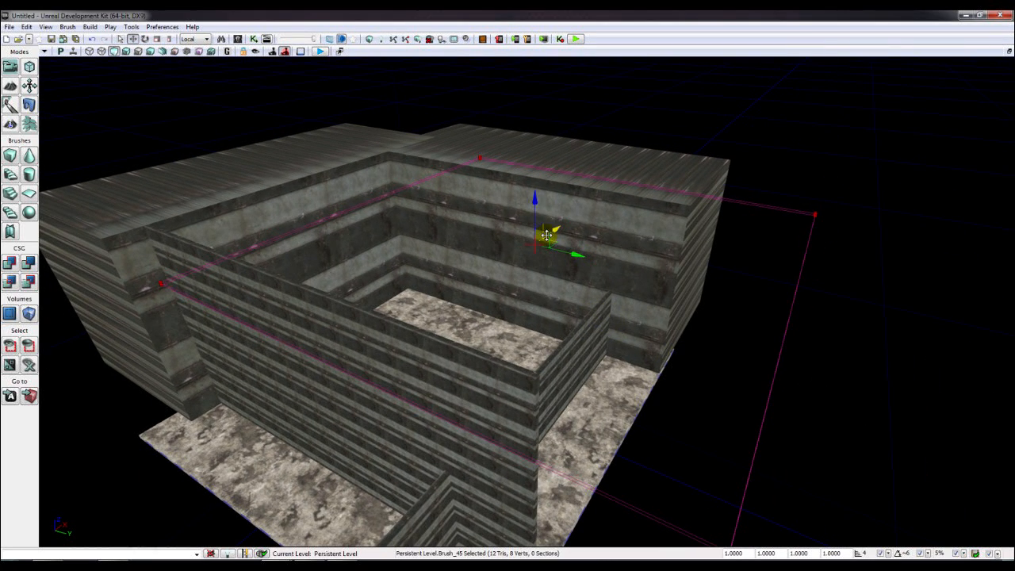
- Align the 2048 × 2048 slab with the wall tops over the room and CSG-add it as a ceiling
mouse_move(546, 231)
mouse_down()
mouse_move(487, 211)
mouse_move(475, 182)
mouse_move(446, 198)
mouse_up()
mouse_move(533, 231)
right_down()
mouse_move(484, 175)
mouse_move(520, 180)
right_up()
drag(600, 237, 608, 236)
right_drag(607, 237, 581, 232)
drag(700, 265, 697, 296)
mouse_move(679, 313)
right_down()
mouse_move(628, 344)
mouse_move(668, 366)
mouse_move(723, 352)
mouse_move(752, 368)
right_up()
right_drag(358, 270, 357, 287)
drag(352, 247, 248, 238)
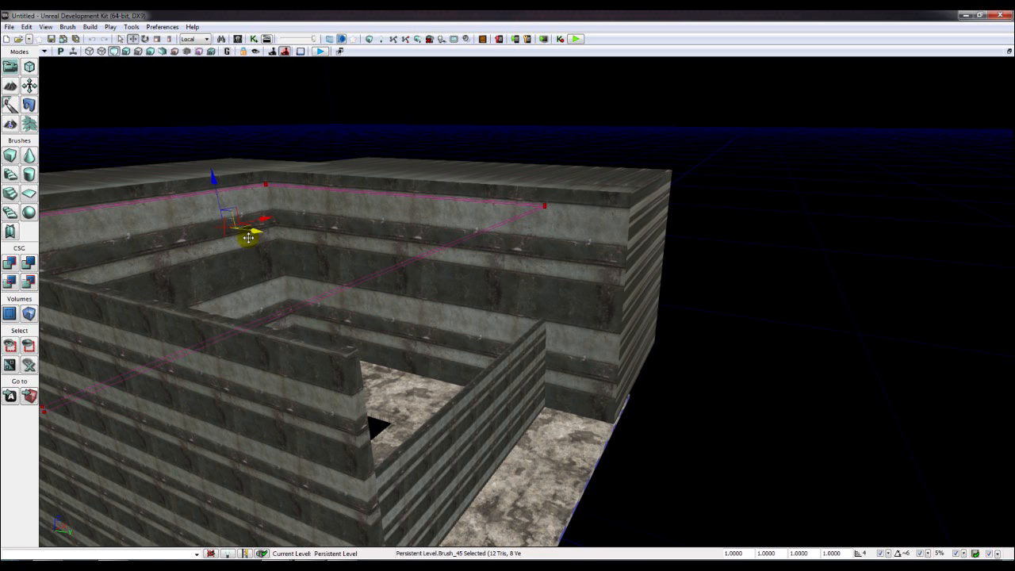
right_drag(444, 303, 326, 278)
drag(92, 275, 118, 273)
right_drag(460, 320, 425, 306)
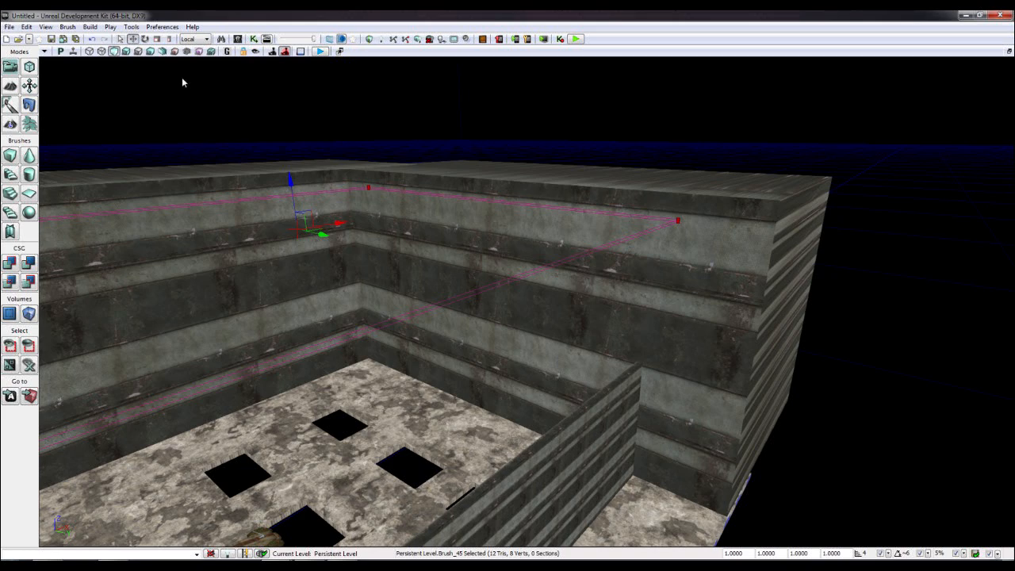
click(24, 262)
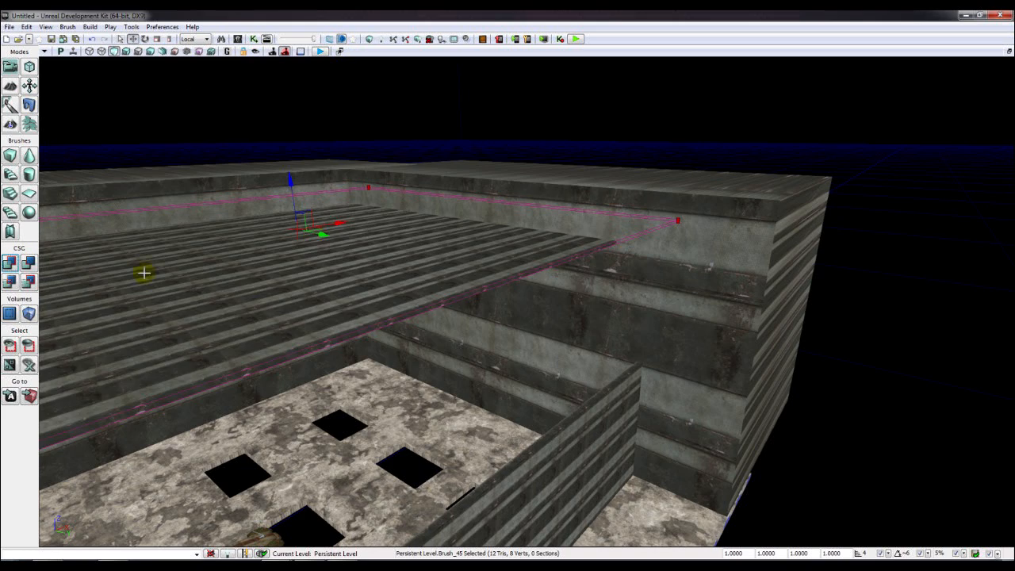
- Select the ceiling surface and apply the M_LT_Base_03 material from the Content Browser
click(658, 105)
mouse_move(657, 106)
right_down()
mouse_move(642, 172)
mouse_move(666, 230)
mouse_move(683, 170)
right_up()
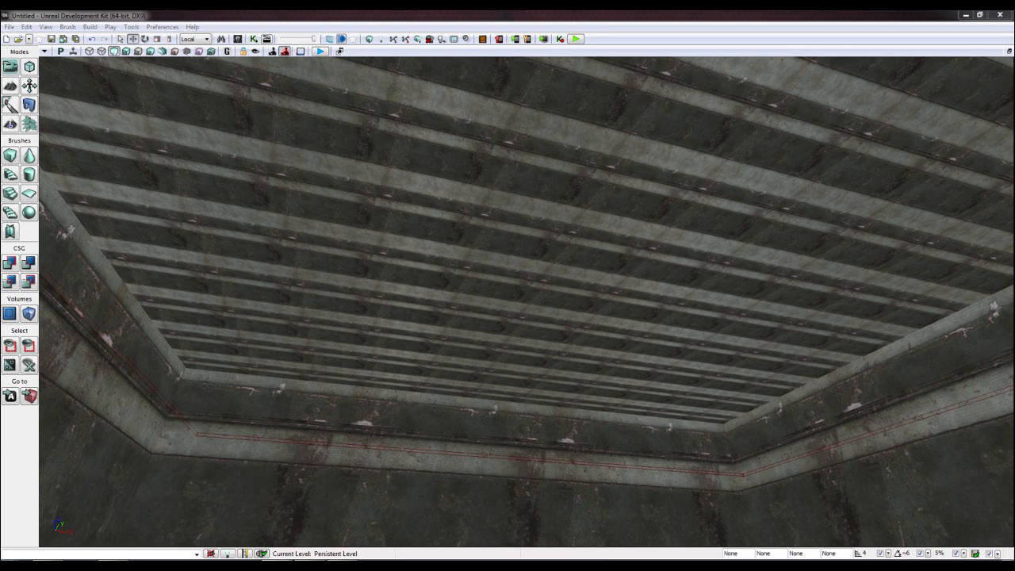
click(236, 73)
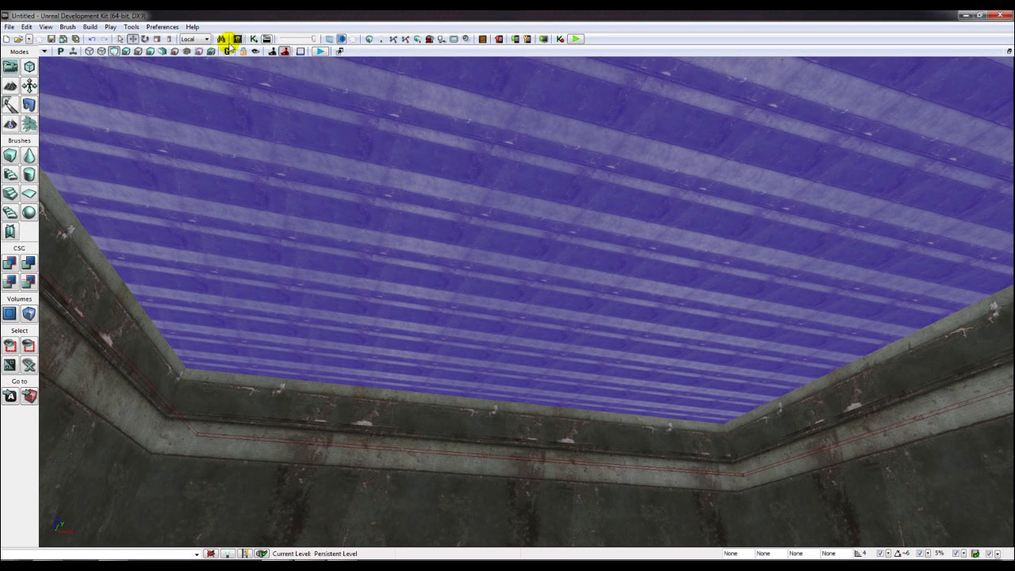
click(237, 38)
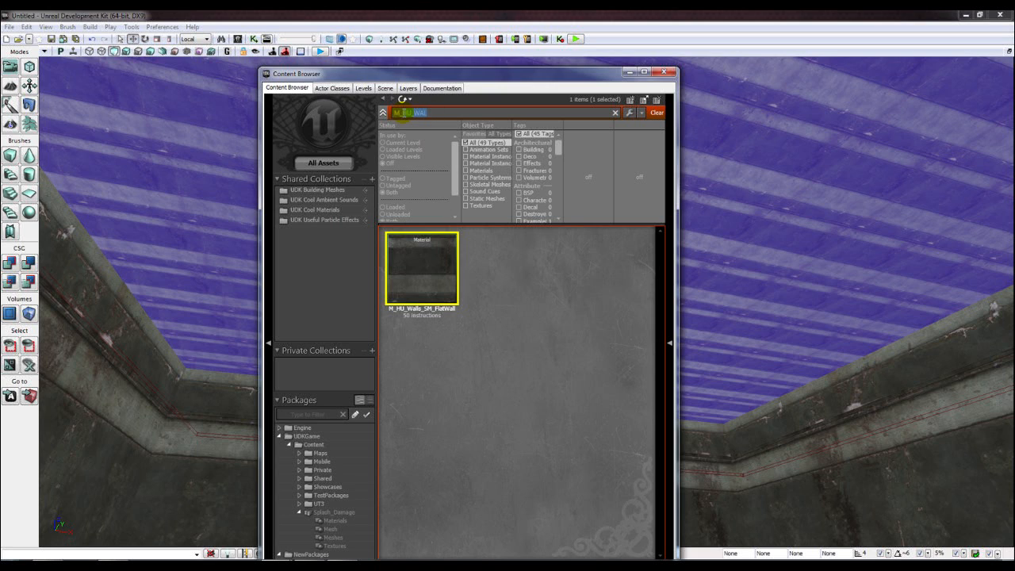
text(M_LT)
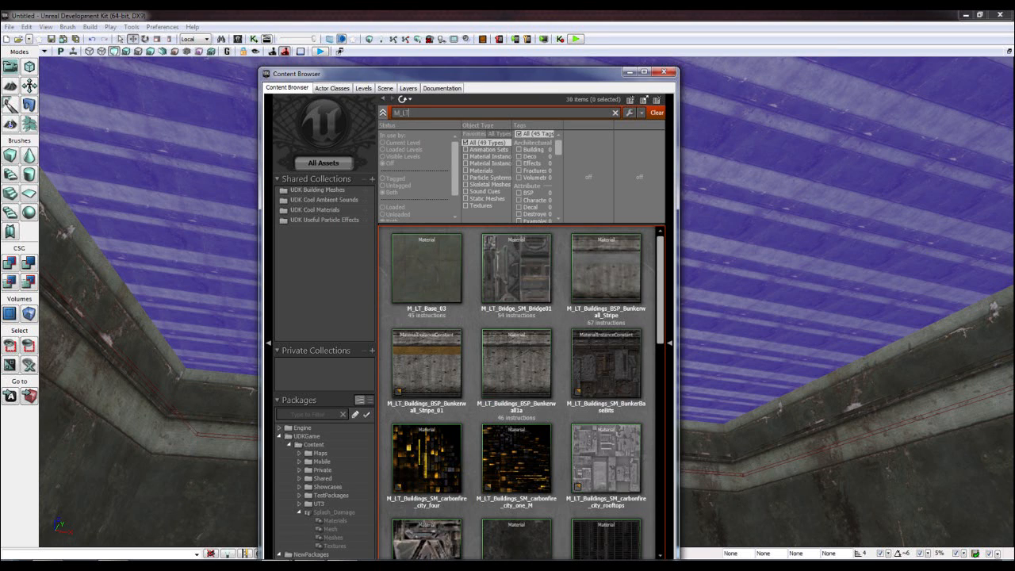
text(_Base)
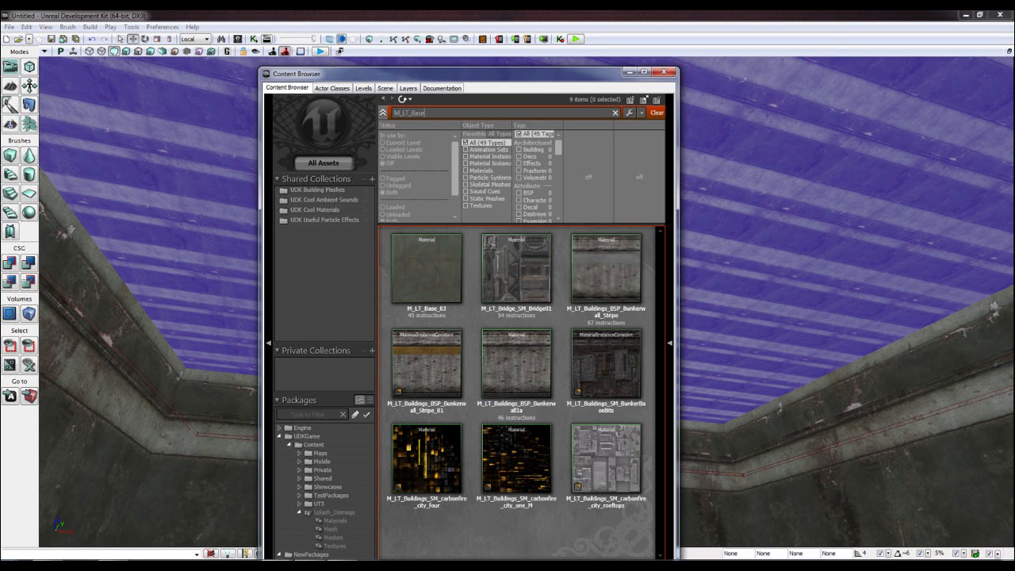
drag(393, 273, 809, 229)
click(668, 74)
- Rescale the ceiling texture to 4.0 through Surface Properties
key(F5)
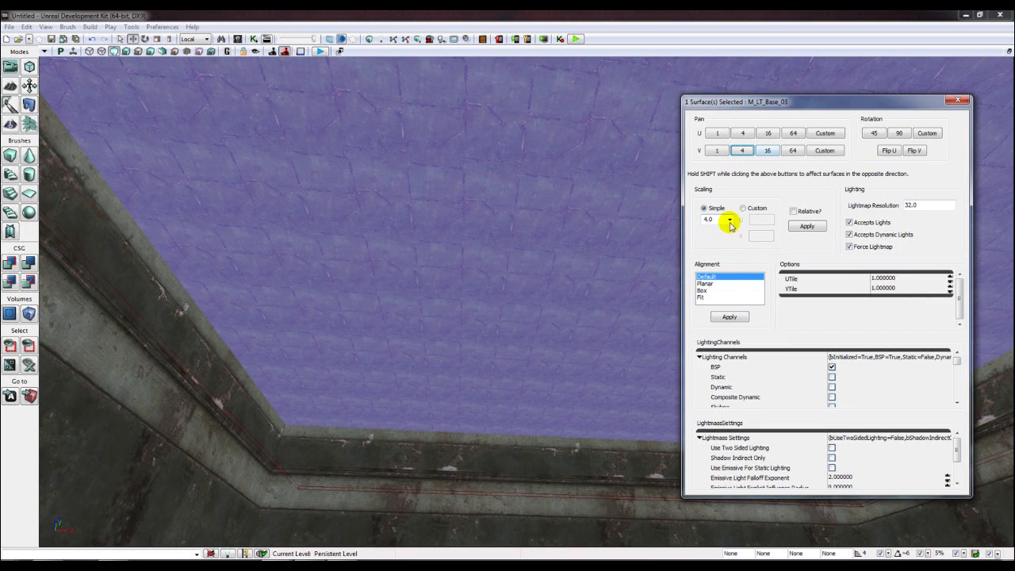
click(730, 221)
click(716, 266)
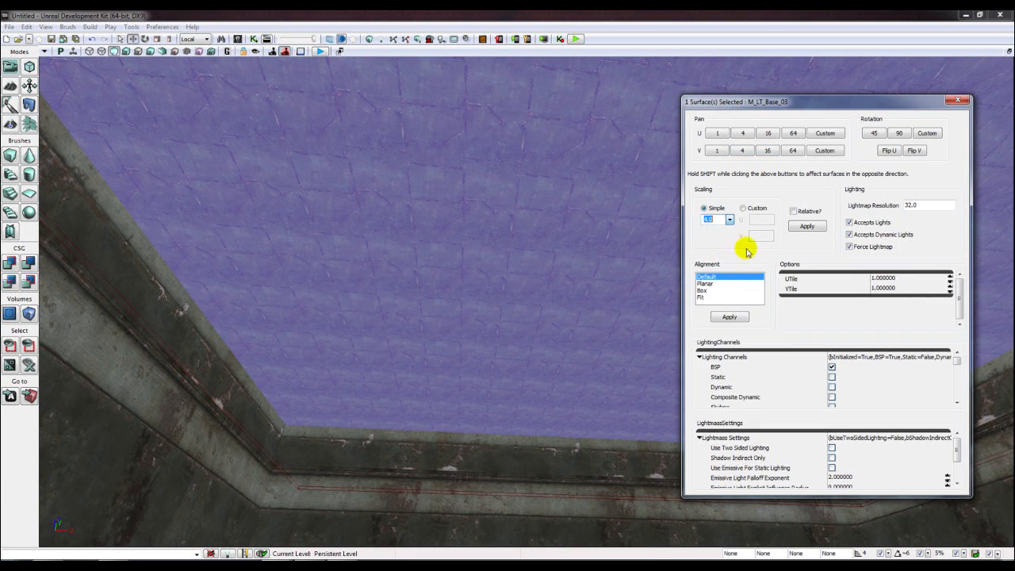
click(805, 226)
right_drag(486, 282, 498, 246)
right_drag(457, 347, 446, 294)
click(462, 346)
- Close Surface Properties and look around the room past the vehicle to the walls
click(957, 101)
right_drag(889, 174, 714, 246)
right_drag(386, 141, 143, 162)
right_drag(600, 234, 634, 249)
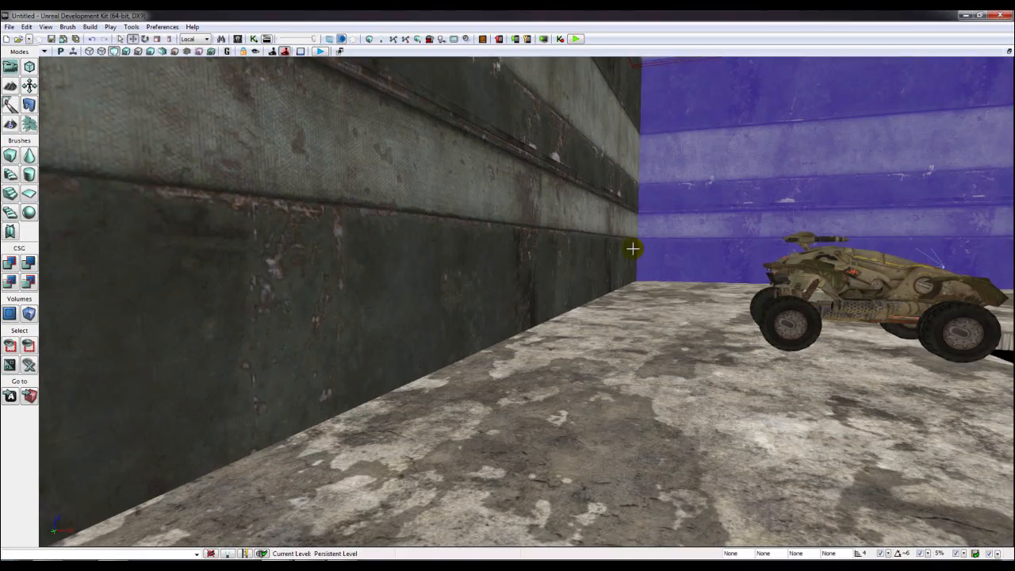
right_drag(651, 316, 714, 258)
right_drag(527, 301, 612, 243)
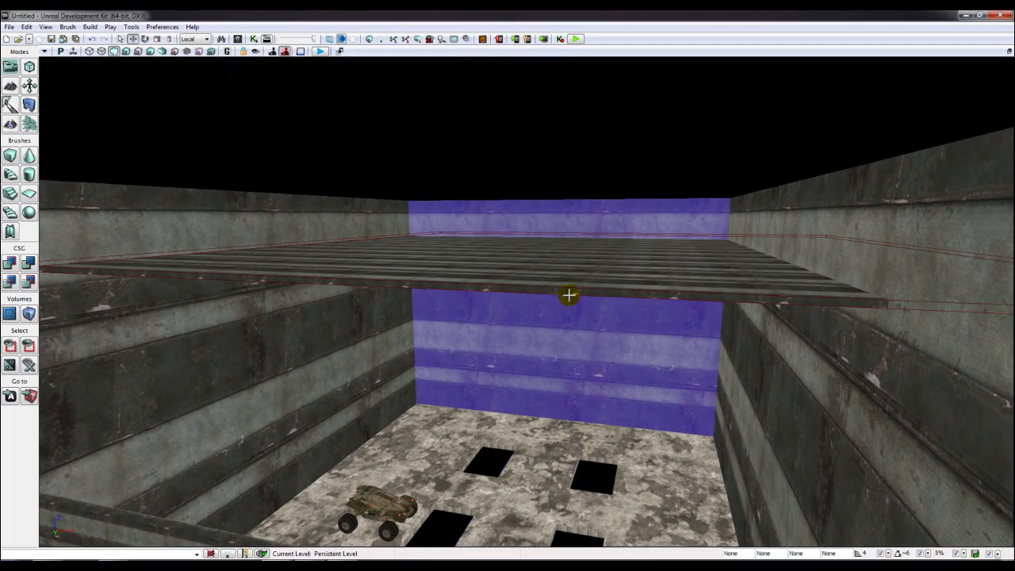
- Drag the builder brush down from ceiling height onto the floor
click(571, 289)
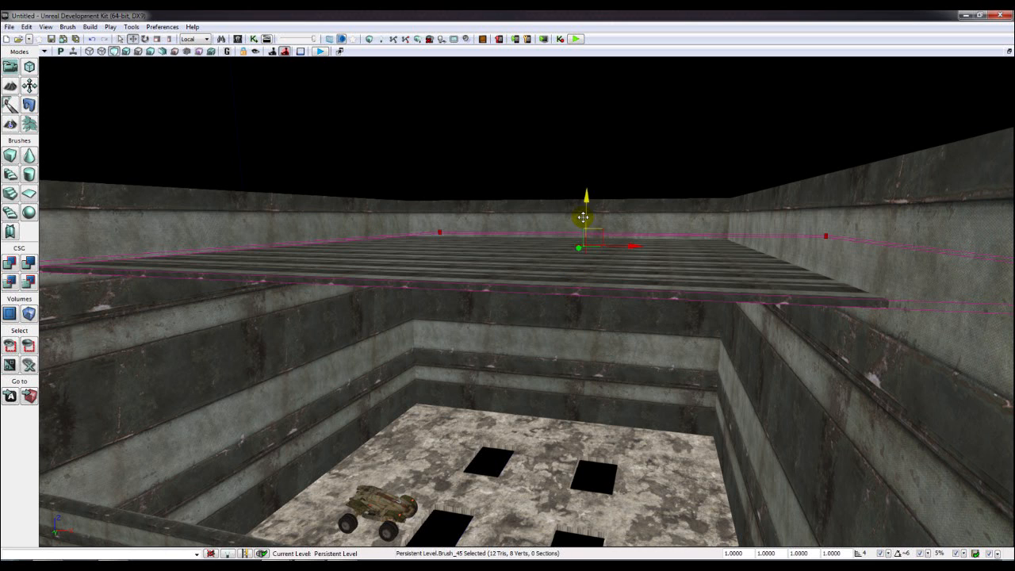
mouse_move(585, 216)
mouse_down()
mouse_move(585, 332)
mouse_move(543, 457)
mouse_up()
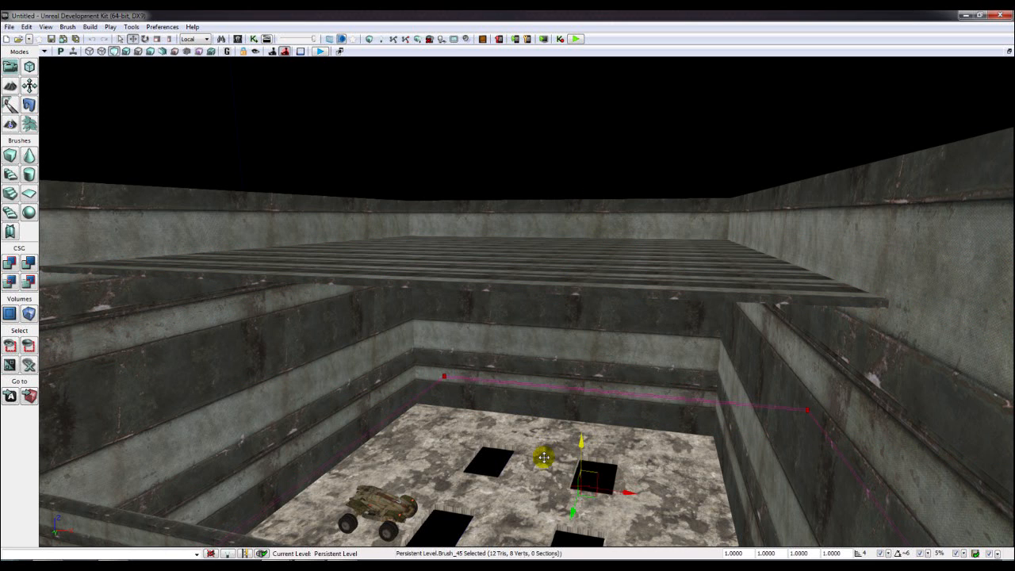
scroll(583, 426, down, 8)
right_drag(583, 426, 506, 233)
- Switch to vertex editing and drag Brush_45's top-right vertex toward the top-left corner, then lower it
click(28, 68)
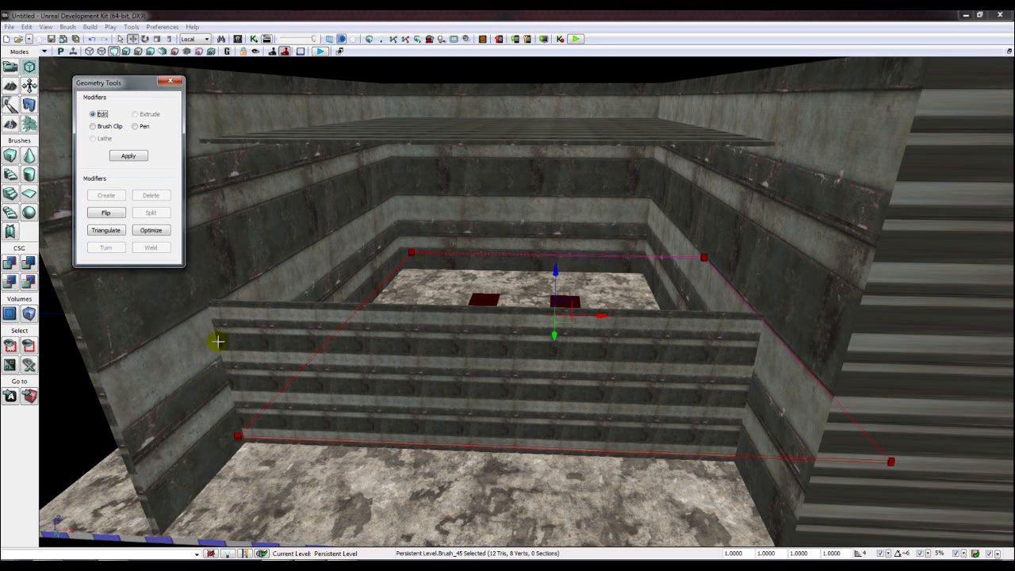
click(470, 287)
click(706, 258)
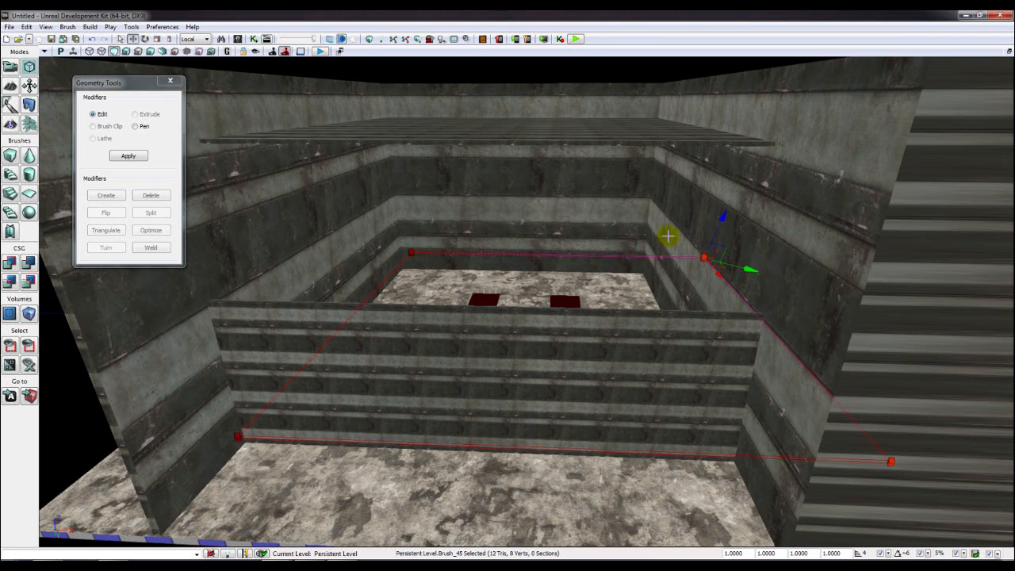
click(199, 49)
mouse_move(741, 260)
mouse_down()
mouse_move(465, 288)
mouse_move(418, 327)
mouse_up()
mouse_move(418, 328)
right_down()
mouse_move(397, 340)
mouse_move(412, 330)
mouse_move(442, 231)
mouse_move(424, 269)
mouse_move(432, 255)
right_up()
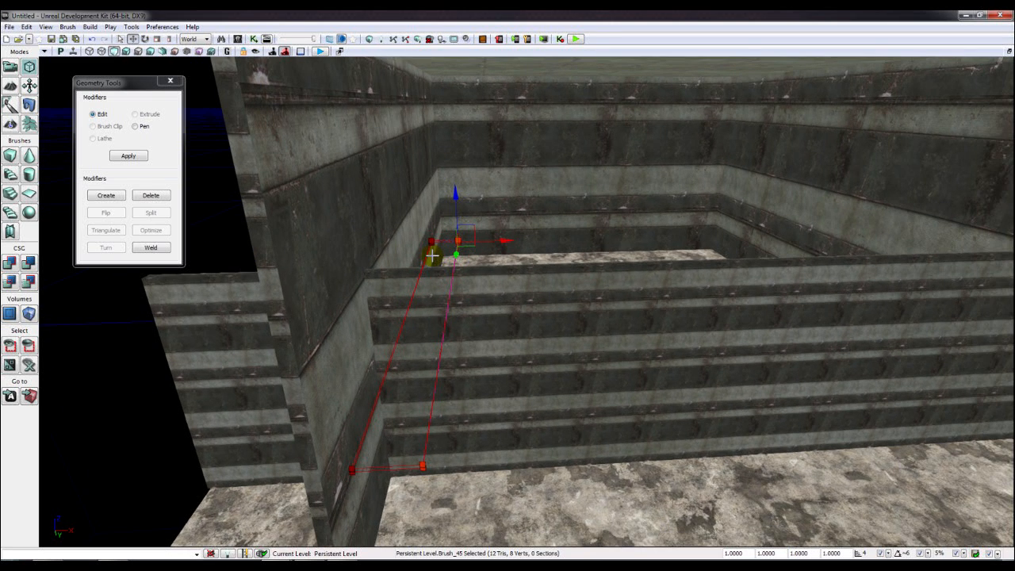
drag(456, 211, 455, 231)
mouse_move(455, 231)
right_down()
mouse_move(507, 258)
mouse_move(567, 256)
mouse_move(539, 230)
mouse_move(541, 246)
mouse_move(446, 277)
mouse_move(438, 249)
right_up()
- Box-select all the brush's vertices from below the floor and stretch them up and into the side wall
mouse_move(312, 477)
ctrl+alt+mouse_down()
mouse_move(447, 382)
mouse_move(561, 245)
ctrl+alt+mouse_up()
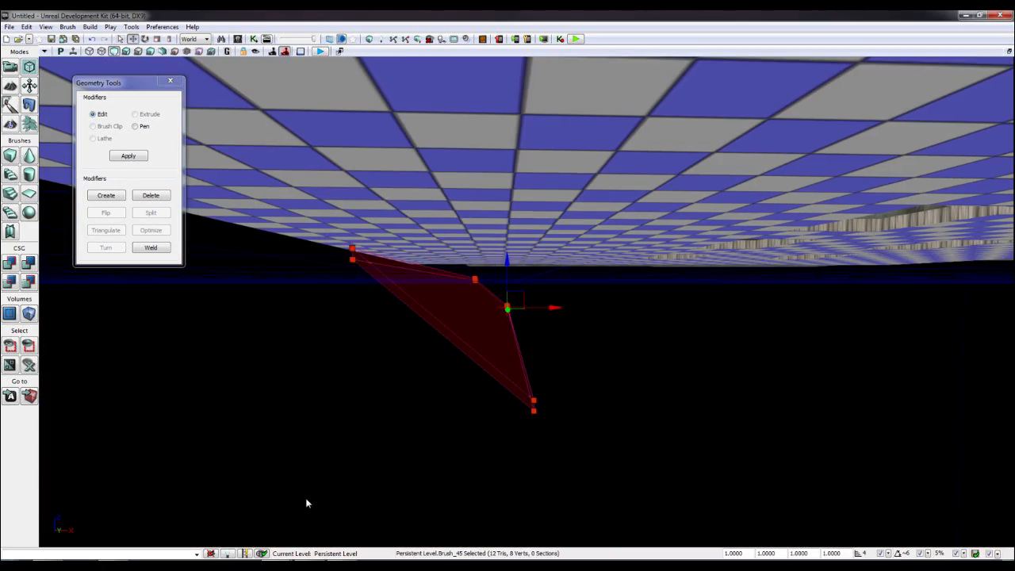
mouse_move(307, 501)
right_down()
mouse_move(321, 468)
mouse_move(278, 460)
mouse_move(245, 474)
right_up()
drag(761, 329, 766, 281)
mouse_move(766, 281)
right_down()
mouse_move(817, 268)
mouse_move(831, 271)
mouse_move(824, 278)
mouse_move(832, 257)
mouse_move(817, 238)
mouse_move(781, 230)
mouse_move(732, 322)
right_up()
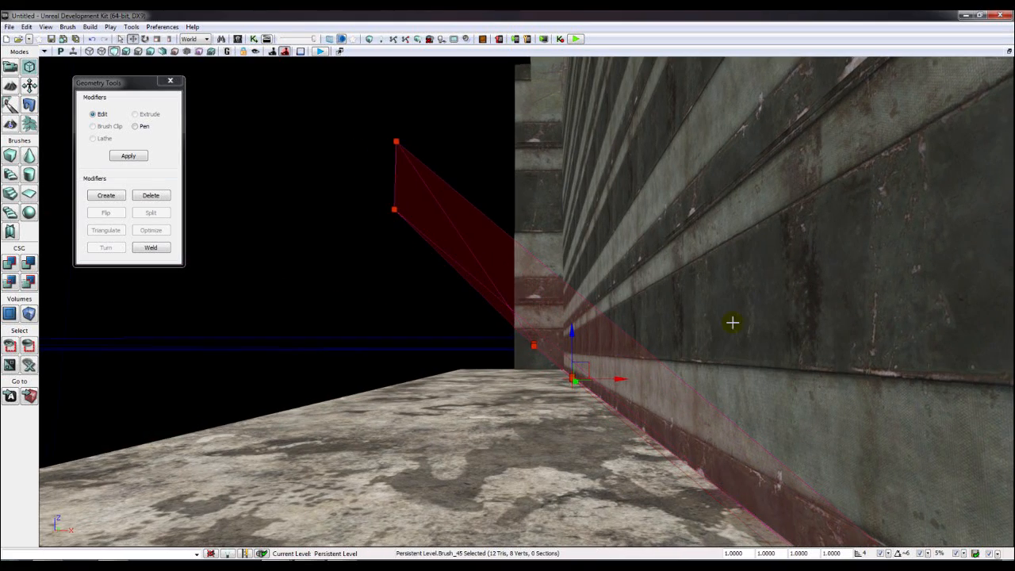
right_drag(615, 375, 529, 390)
drag(531, 380, 569, 375)
mouse_move(564, 376)
right_down()
mouse_move(375, 388)
mouse_move(389, 370)
mouse_move(499, 343)
right_up()
mouse_move(595, 327)
mouse_down()
mouse_move(597, 317)
mouse_move(578, 317)
mouse_move(589, 308)
mouse_up()
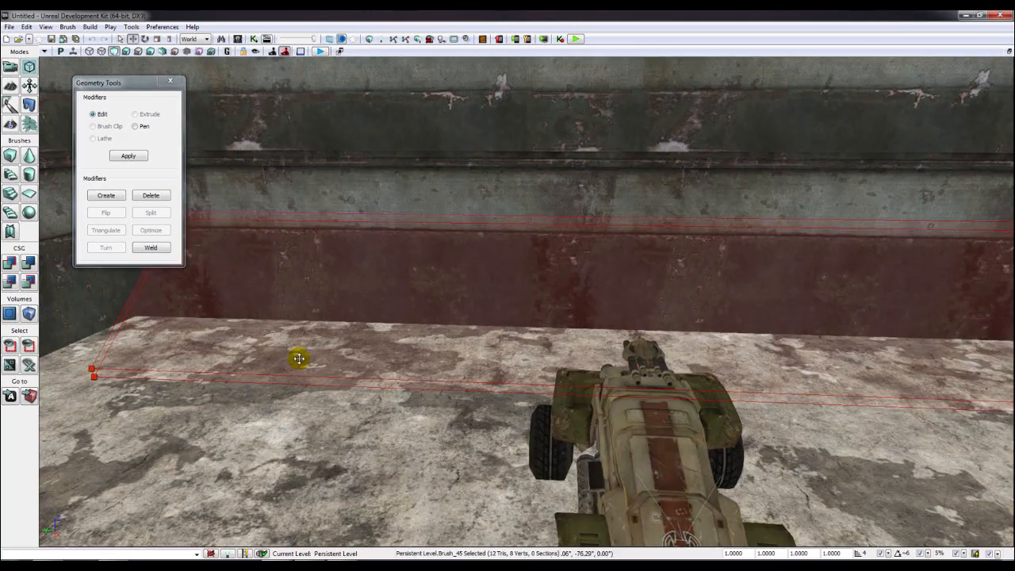
- Select a brush vertex near the wall corner beside the vehicle
right_drag(297, 358, 305, 355)
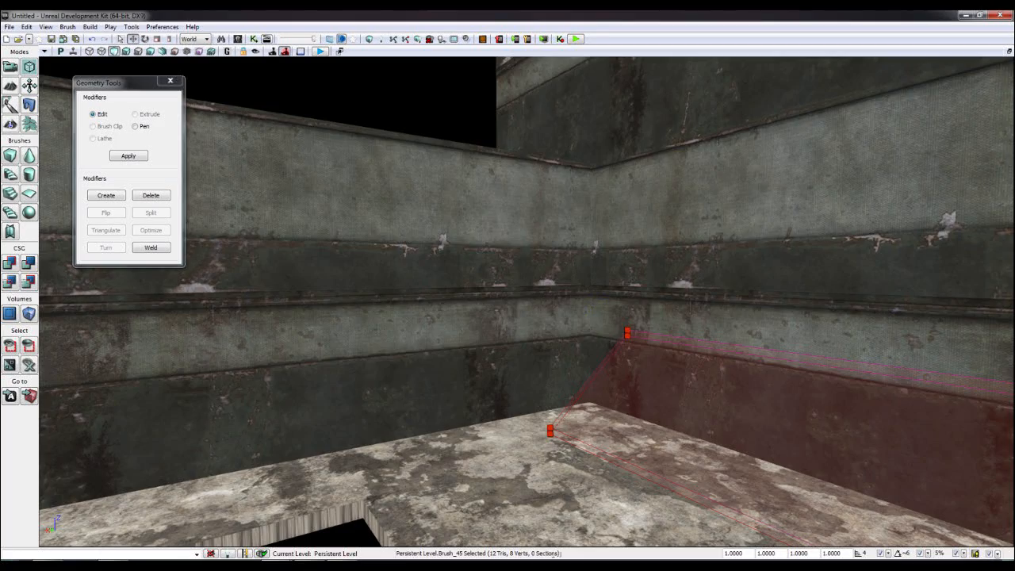
mouse_move(611, 341)
right_down()
mouse_move(574, 354)
mouse_move(481, 331)
right_up()
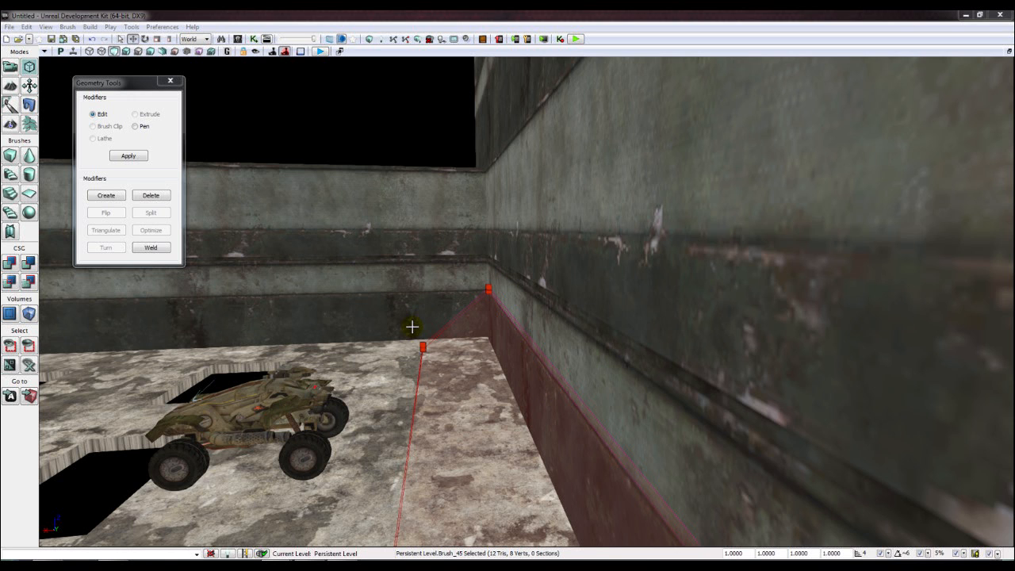
right_drag(400, 347, 410, 287)
click(410, 287)
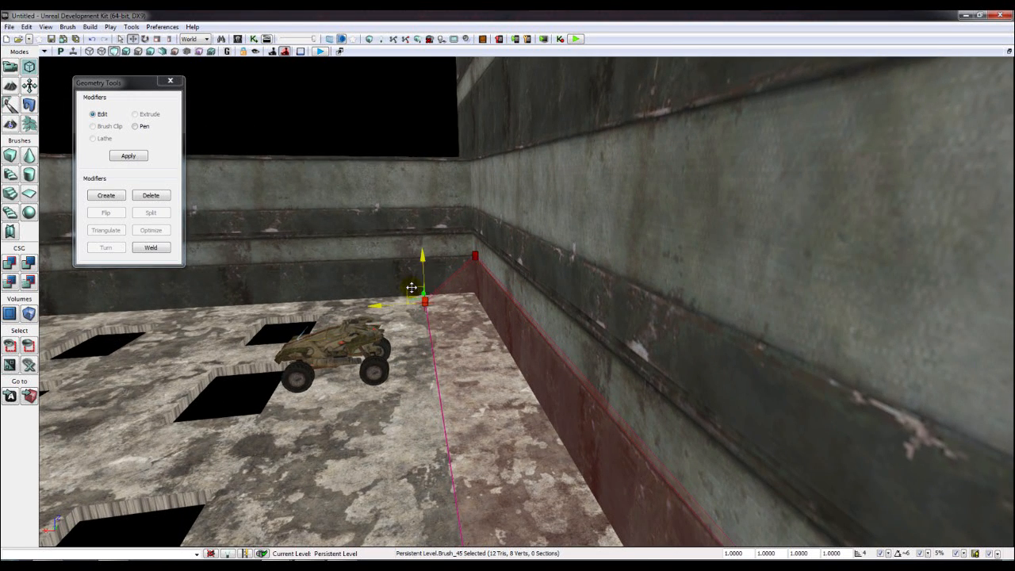
mouse_move(446, 373)
right_down()
mouse_move(587, 397)
mouse_move(618, 389)
mouse_move(623, 373)
mouse_move(458, 370)
right_up()
- Select the brush's lower-left vertex and move it left toward the side wall
click(546, 299)
mouse_move(546, 299)
right_down()
mouse_move(491, 345)
mouse_move(548, 356)
mouse_move(404, 397)
mouse_move(280, 408)
right_up()
click(428, 437)
right_drag(476, 313, 397, 330)
drag(385, 296, 388, 320)
mouse_move(388, 320)
right_down()
mouse_move(468, 310)
mouse_move(380, 319)
mouse_move(362, 204)
right_up()
drag(382, 386, 330, 387)
right_drag(351, 346, 318, 333)
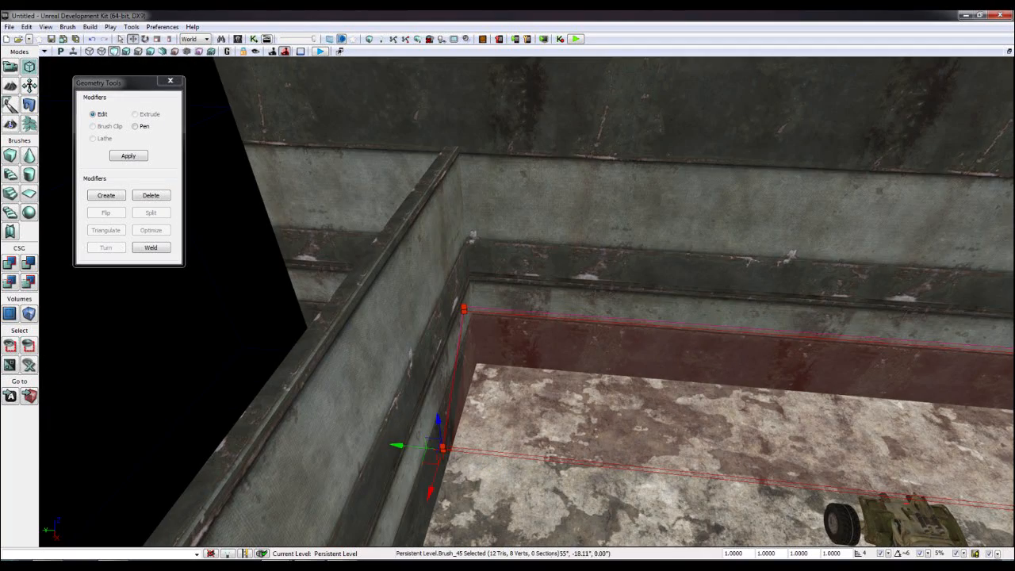
- Raise the brush's corner vertex and drag its upper vertices along the wall to the wall corner
right_drag(568, 301, 635, 272)
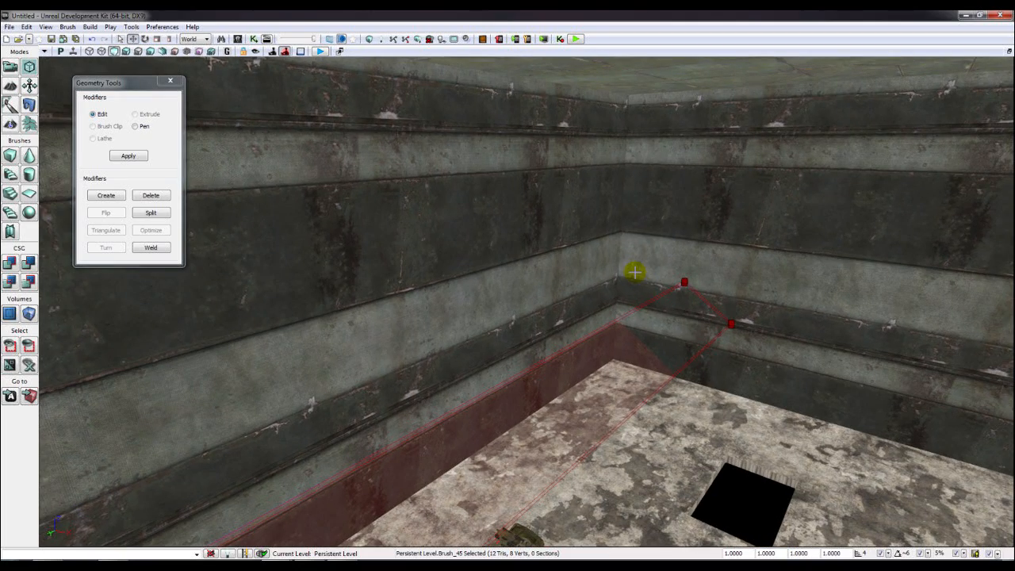
ctrl+alt+drag(687, 304, 698, 307)
right_drag(560, 325, 483, 349)
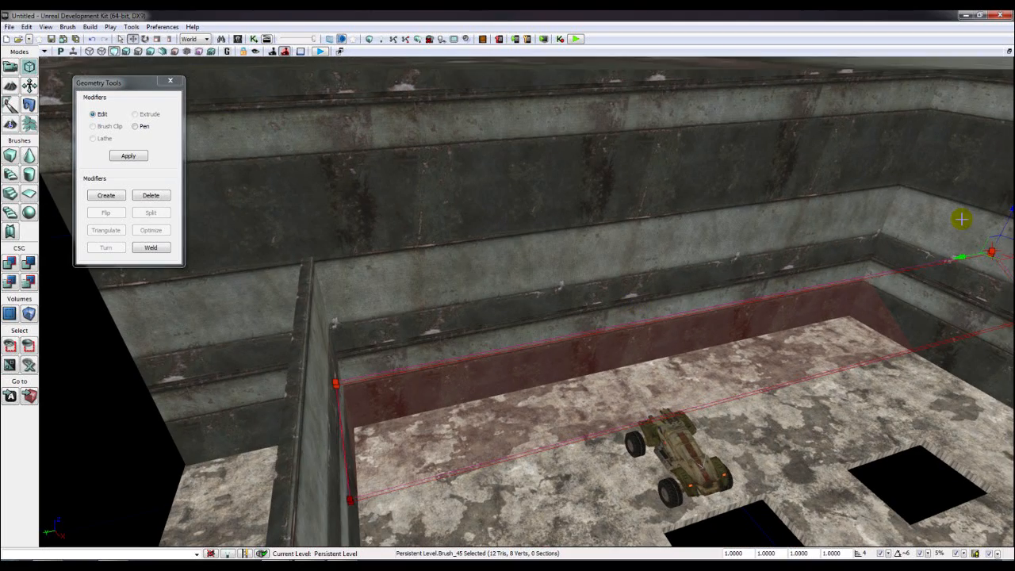
drag(1010, 217, 1010, 200)
right_drag(999, 203, 702, 272)
ctrl+alt+drag(562, 305, 648, 365)
mouse_move(590, 416)
right_down()
mouse_move(614, 417)
mouse_move(730, 474)
right_up()
drag(719, 468, 446, 459)
mouse_move(405, 358)
right_down()
mouse_move(415, 300)
mouse_move(444, 306)
mouse_move(508, 290)
mouse_move(552, 306)
mouse_move(591, 287)
mouse_move(634, 297)
mouse_move(579, 294)
mouse_move(615, 292)
right_up()
- Drag a vertex down from the wall ledge to the floor to form the slope
mouse_move(477, 271)
right_down()
mouse_move(487, 274)
mouse_move(405, 267)
mouse_move(422, 220)
mouse_move(387, 224)
right_up()
click(471, 267)
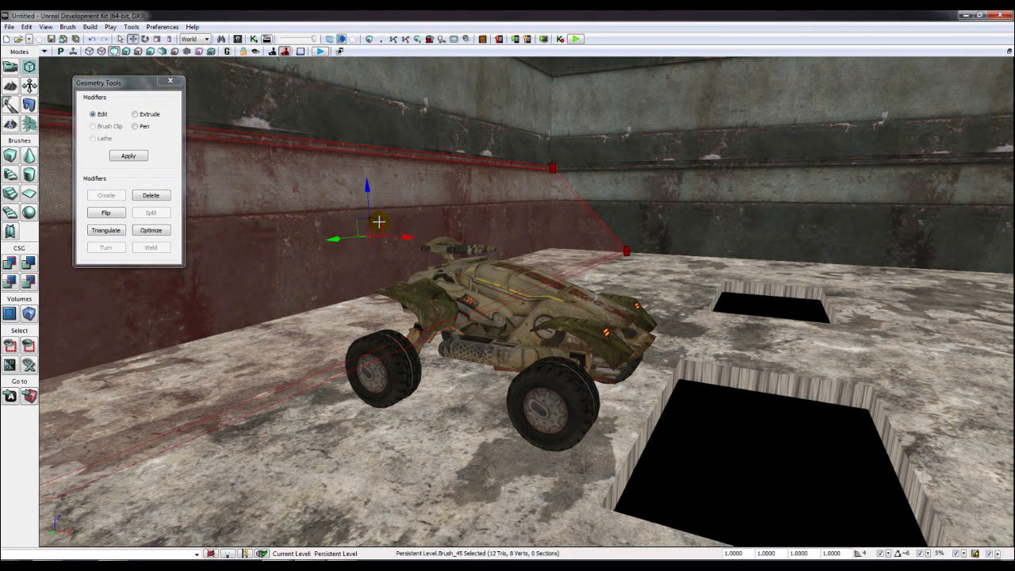
mouse_move(381, 218)
mouse_down()
mouse_move(297, 235)
mouse_move(203, 362)
mouse_up()
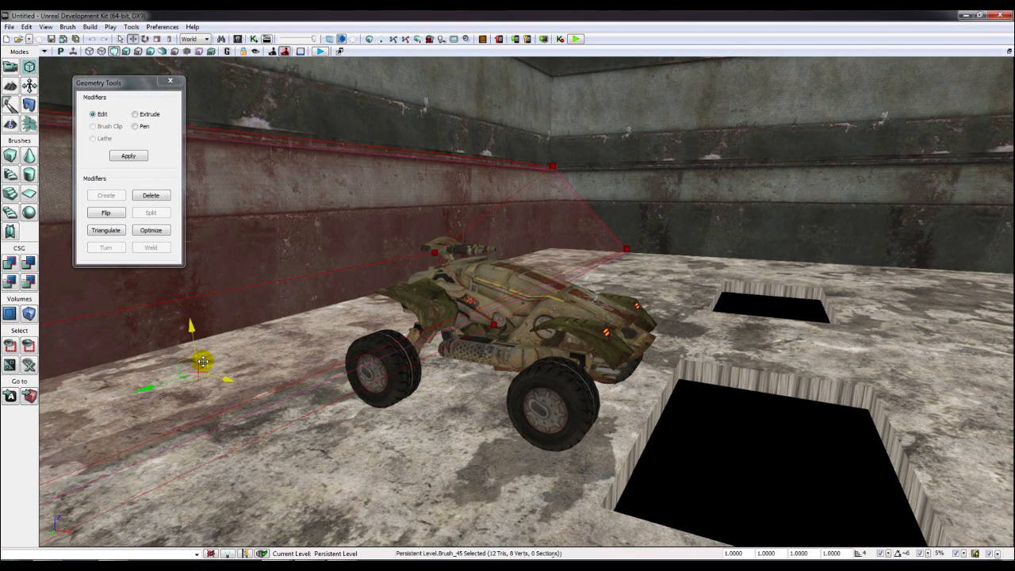
mouse_move(203, 361)
right_down()
mouse_move(67, 357)
mouse_move(48, 277)
mouse_move(47, 334)
right_up()
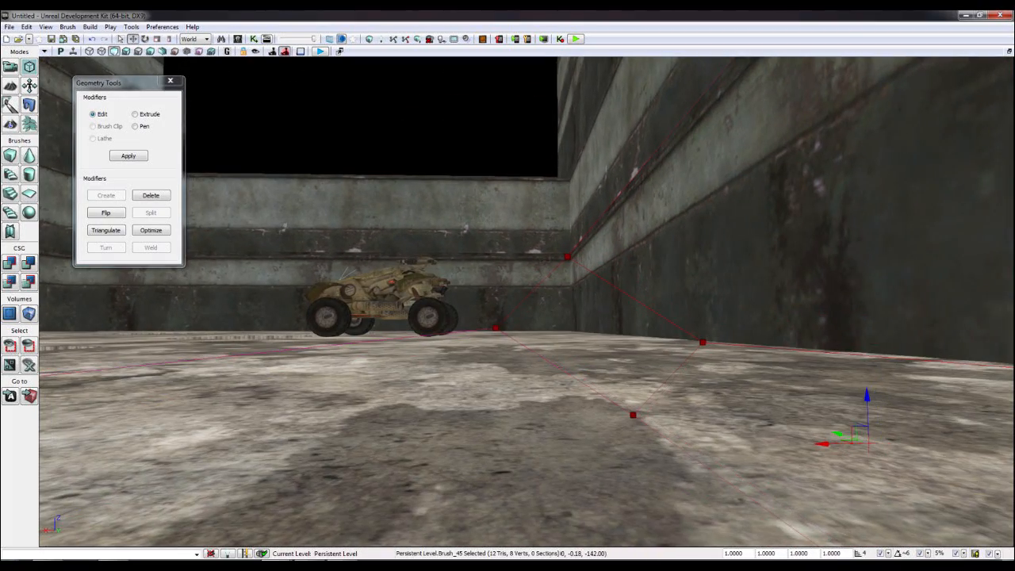
mouse_move(238, 238)
right_down()
mouse_move(250, 150)
mouse_move(539, 270)
right_up()
- Shift the brush's corner vertex slightly left and pick another vertex of the brush
click(539, 319)
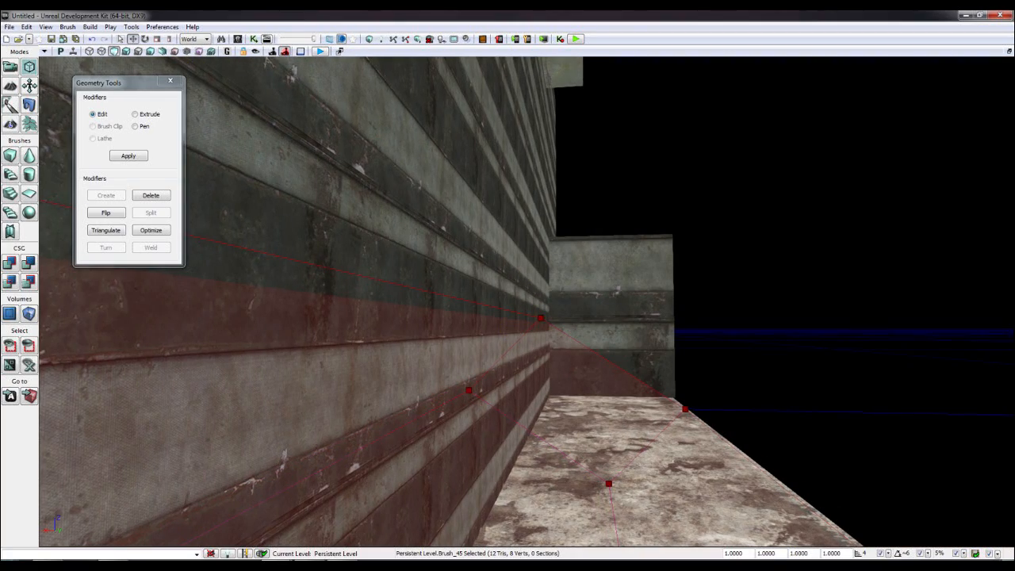
mouse_move(514, 333)
right_down()
mouse_move(381, 341)
mouse_move(285, 329)
mouse_move(333, 325)
right_up()
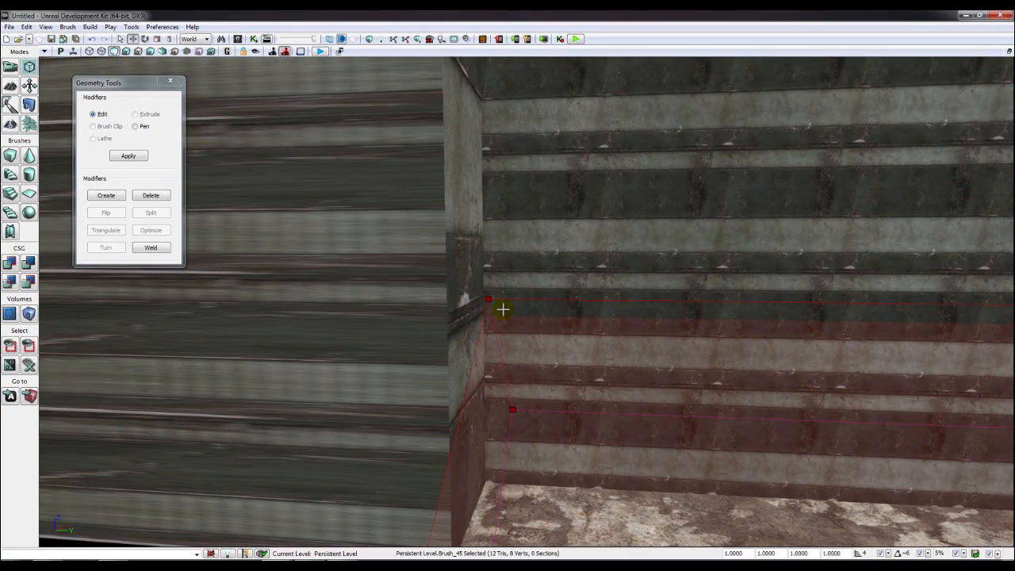
right_drag(456, 246, 504, 263)
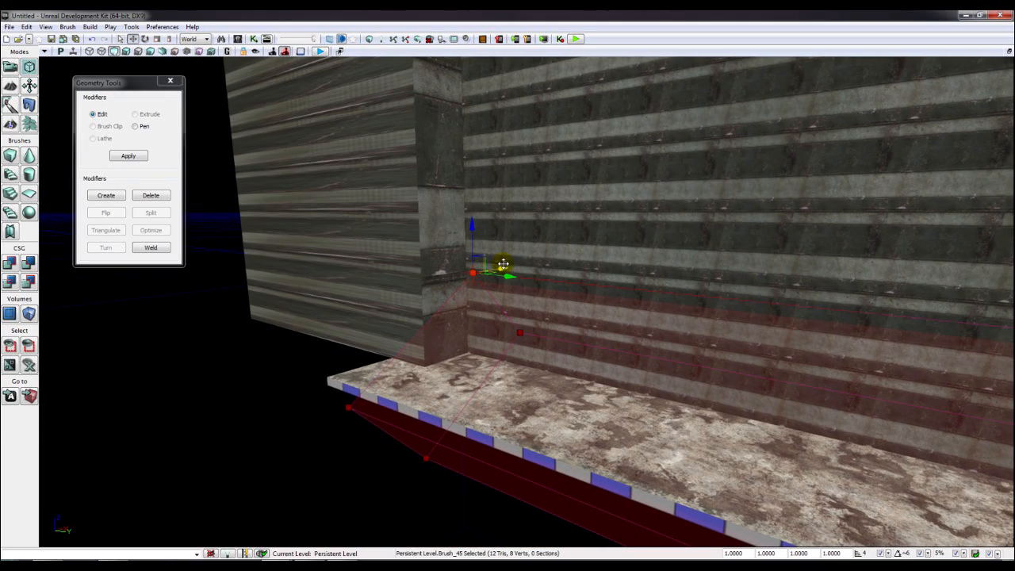
drag(502, 267, 495, 269)
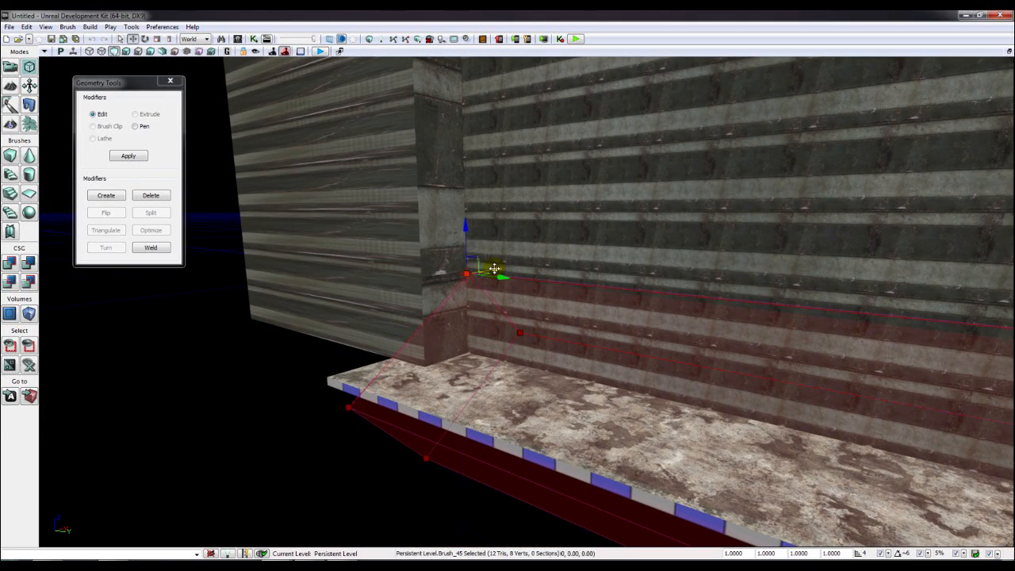
click(519, 334)
mouse_move(618, 316)
right_down()
mouse_move(555, 319)
mouse_move(618, 316)
mouse_move(482, 261)
right_up()
click(539, 286)
right_drag(397, 318, 431, 379)
right_drag(594, 302, 599, 298)
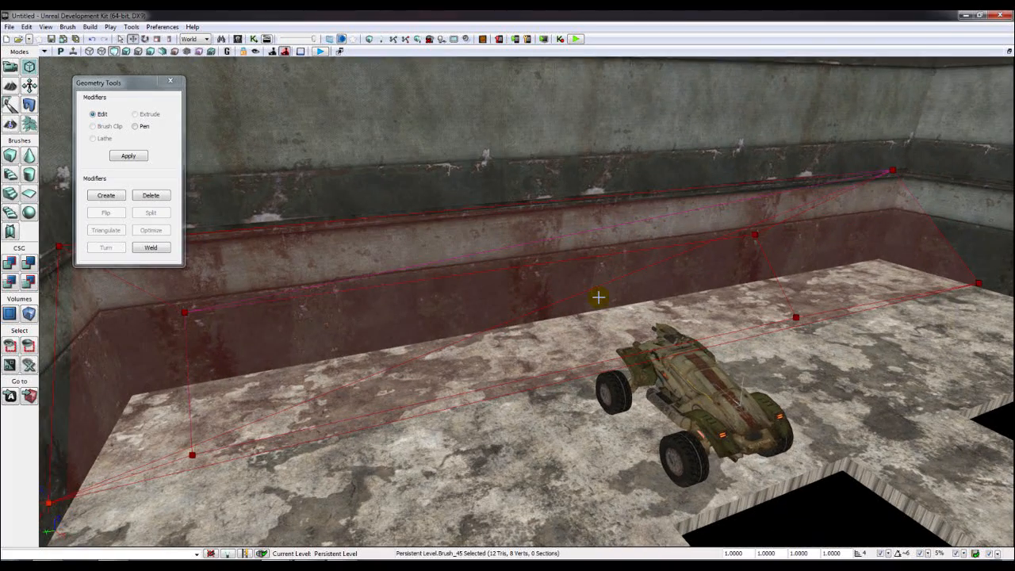
- Select the brush's remaining corner vertices and nudge the upper corner vertex up and right
ctrl+click(893, 170)
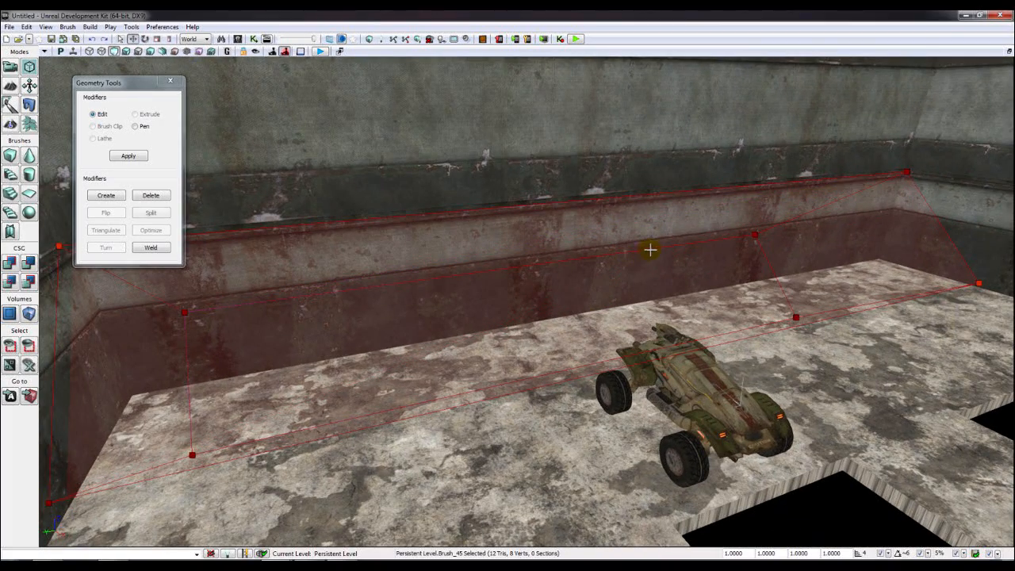
right_drag(324, 260, 395, 258)
ctrl+click(309, 209)
right_drag(274, 204, 436, 208)
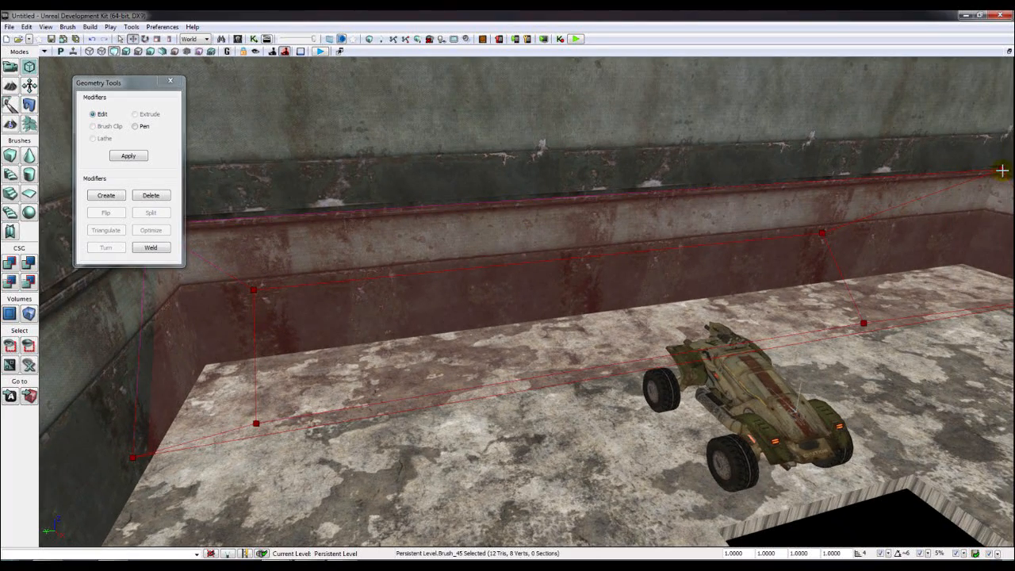
mouse_move(842, 249)
right_down()
mouse_move(718, 222)
mouse_move(725, 208)
right_up()
click(499, 158)
mouse_move(585, 169)
right_down()
mouse_move(714, 155)
mouse_move(582, 170)
right_up()
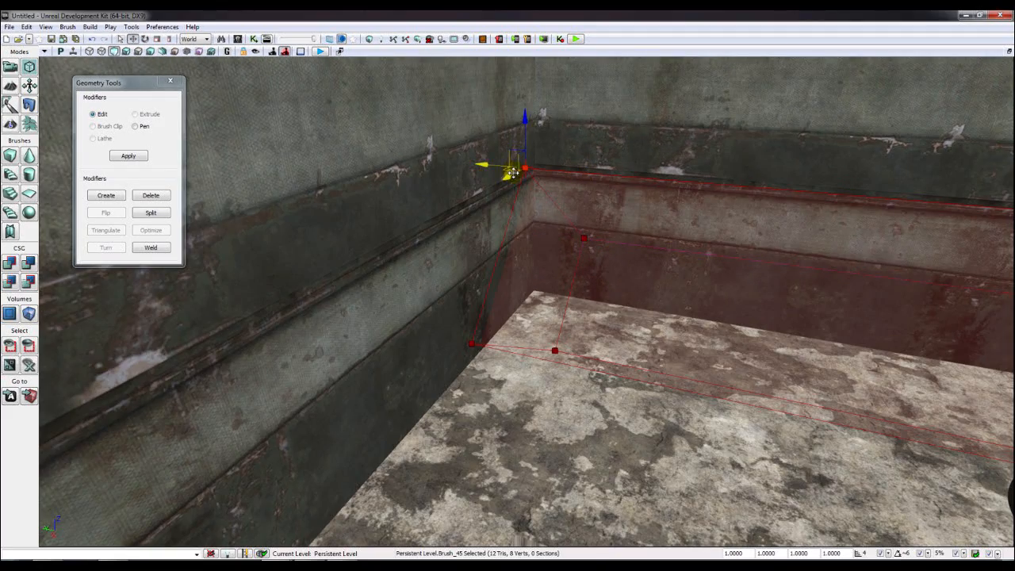
drag(510, 177, 520, 168)
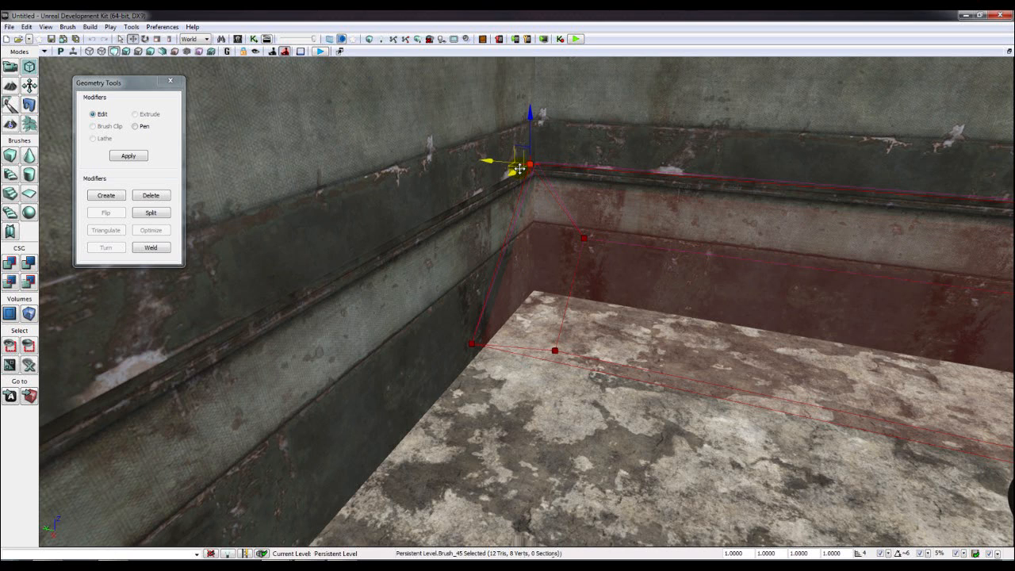
- Pull the far-end vertex down to finish the slope and build the brush as a solid ramp with CSG Add
right_drag(752, 262, 753, 262)
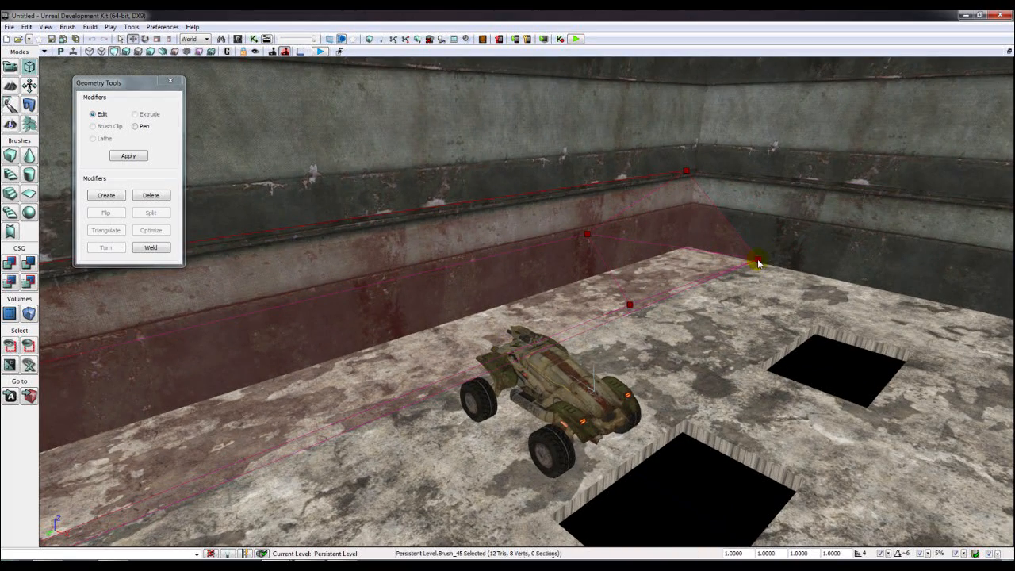
click(757, 262)
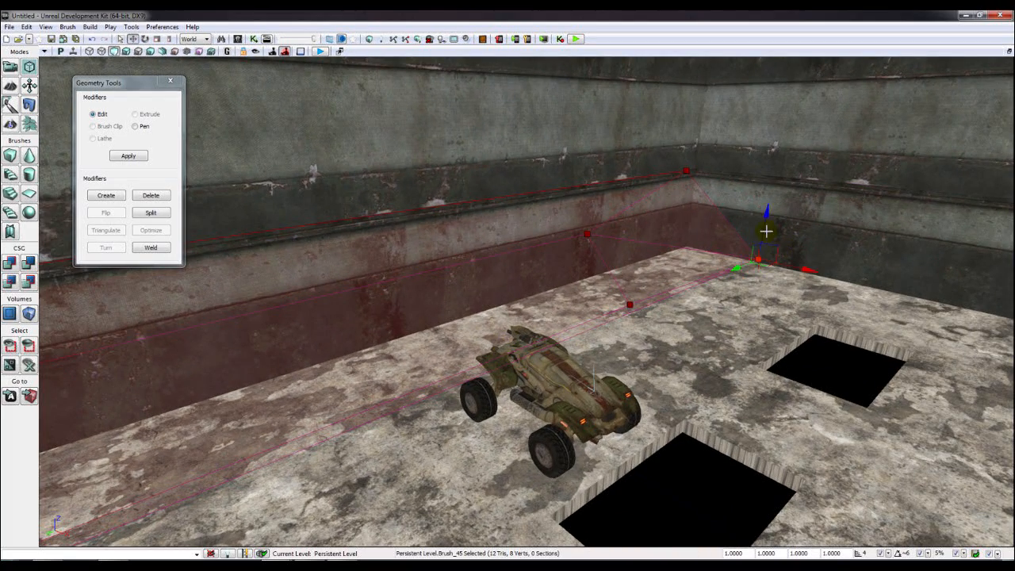
drag(765, 229, 759, 239)
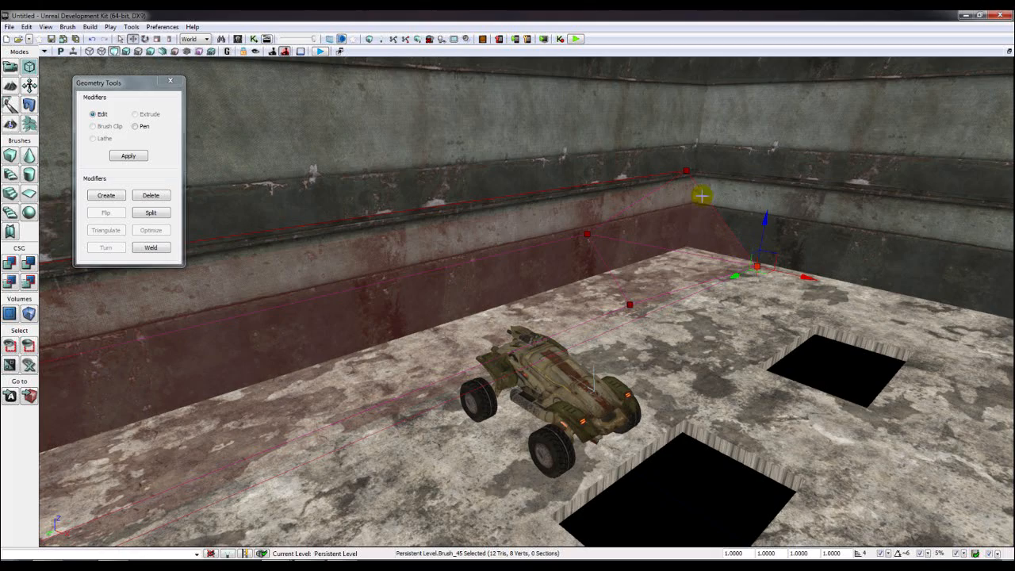
click(13, 264)
right_drag(469, 316, 471, 310)
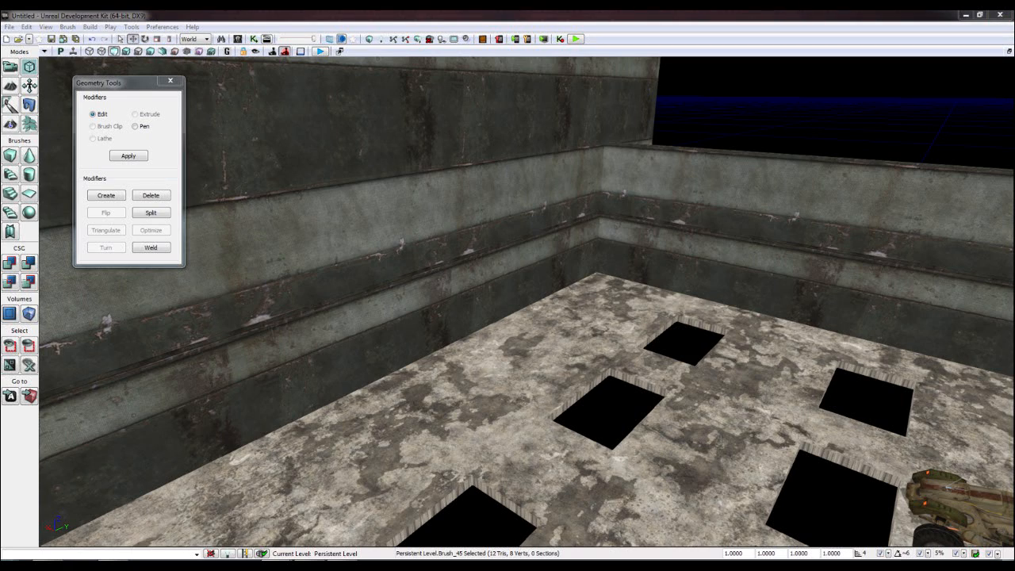
right_drag(876, 381, 785, 381)
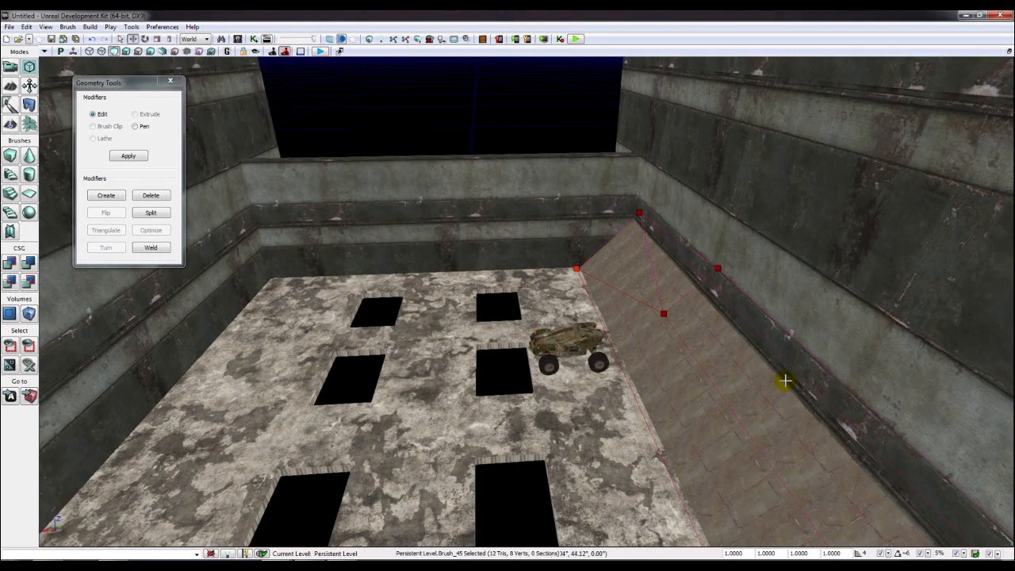
- Return to Camera mode to close Geometry Tools
click(604, 238)
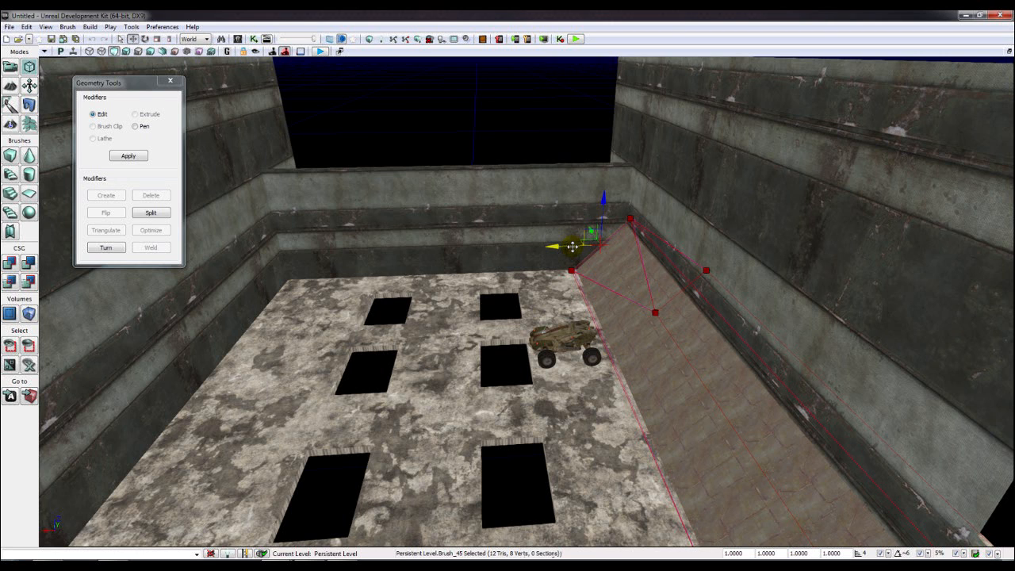
click(568, 247)
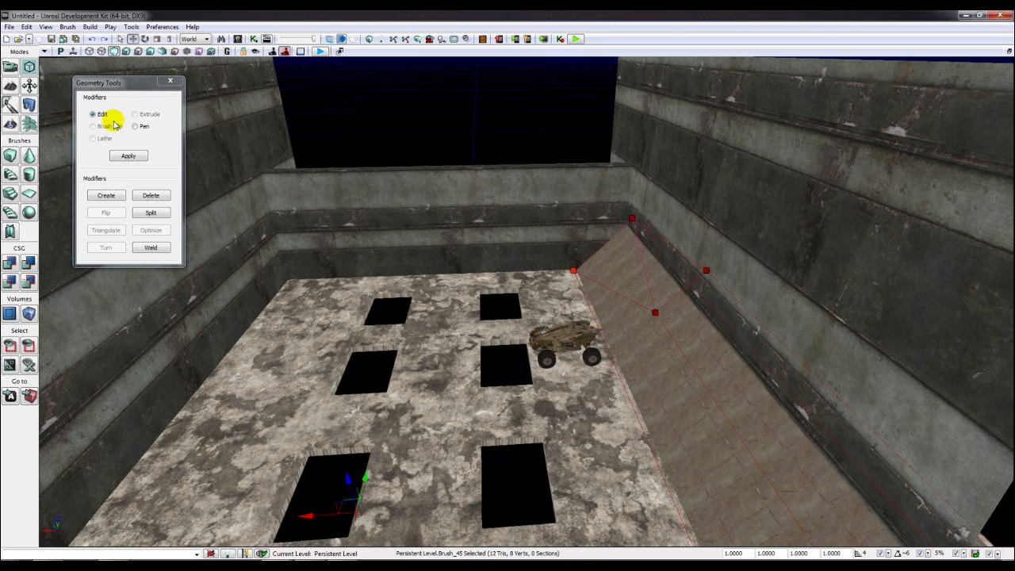
click(170, 81)
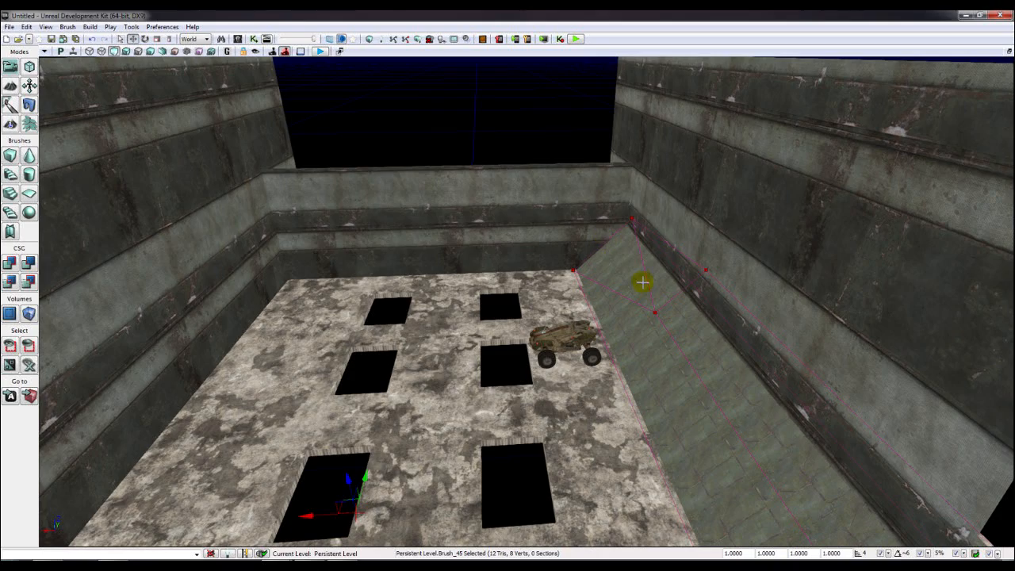
- Select Brush_45 at the ramp and slide it to the right along X
mouse_move(639, 264)
right_down()
mouse_move(652, 290)
mouse_move(619, 330)
mouse_move(526, 159)
right_up()
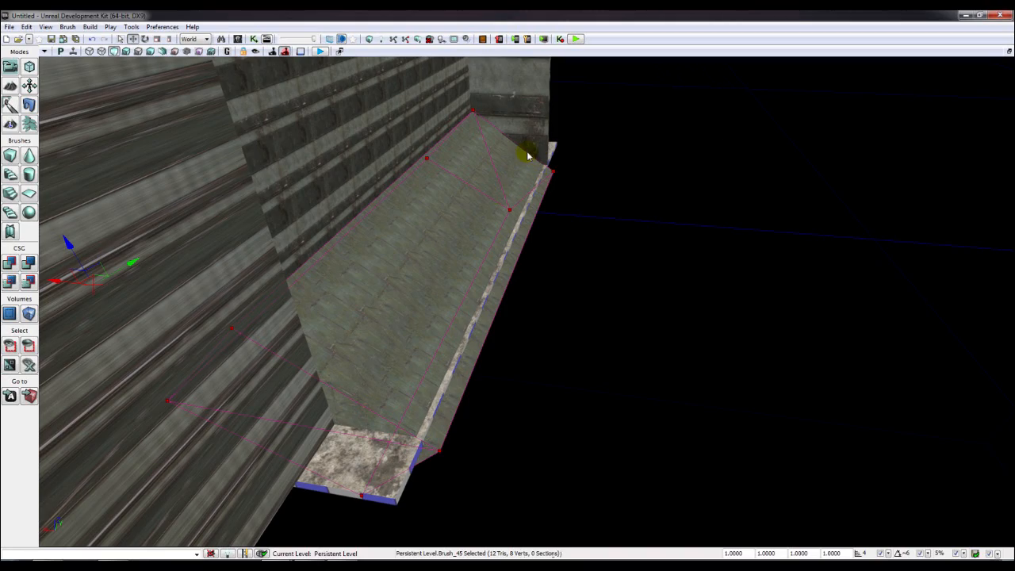
right_click(528, 150)
click(475, 200)
right_drag(494, 219, 16, 111)
mouse_move(396, 143)
right_down()
mouse_move(496, 250)
mouse_move(424, 238)
mouse_move(630, 318)
right_up()
click(478, 222)
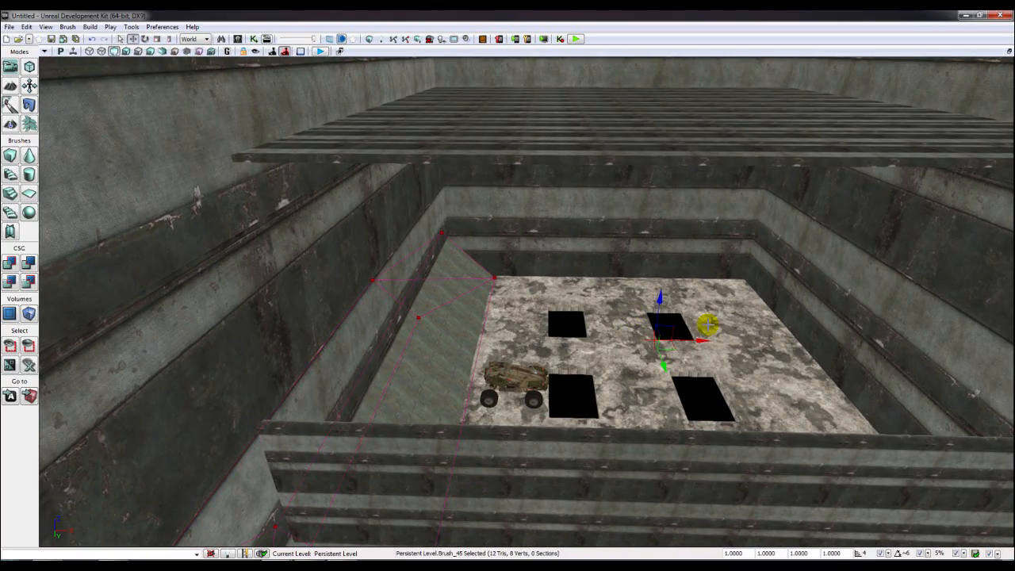
drag(721, 342, 982, 344)
mouse_move(915, 344)
right_down()
mouse_move(833, 337)
mouse_move(601, 372)
right_up()
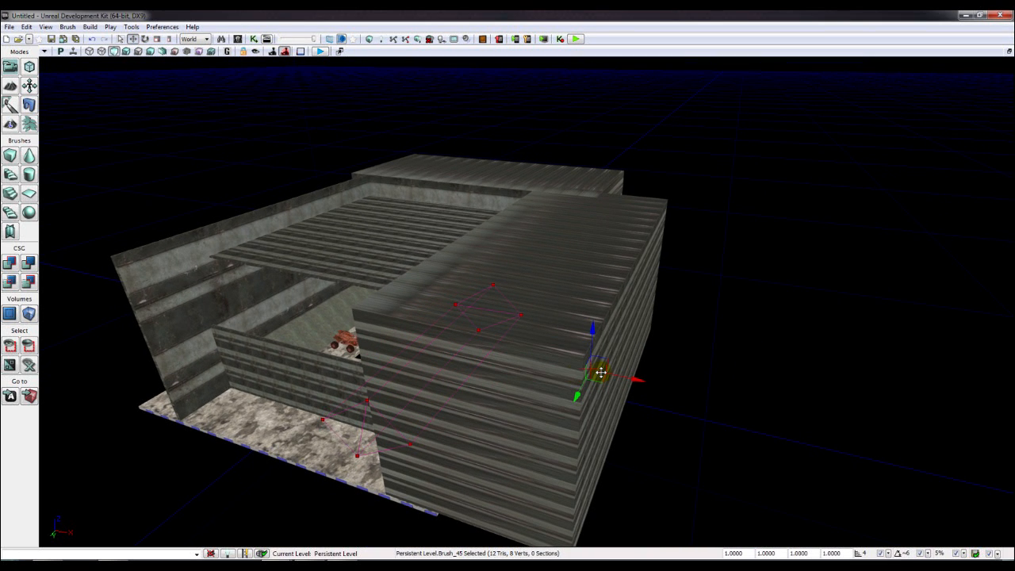
- Rotate the wedge brush to face the other way and slide it left into the structure
click(150, 39)
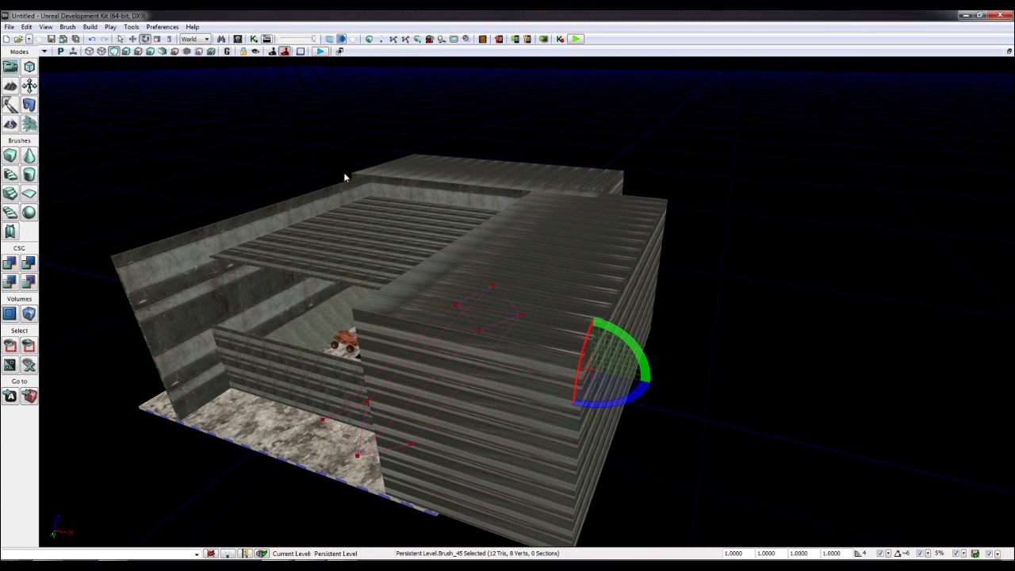
mouse_move(603, 403)
mouse_down()
mouse_move(667, 403)
mouse_move(671, 389)
mouse_up()
click(133, 40)
drag(609, 372, 446, 372)
mouse_move(446, 372)
right_down()
mouse_move(508, 369)
mouse_move(452, 413)
mouse_move(531, 373)
mouse_move(504, 384)
mouse_move(452, 365)
mouse_move(456, 381)
mouse_move(520, 377)
mouse_move(523, 349)
mouse_move(544, 364)
right_up()
scroll(460, 394, up, 4)
scroll(453, 395, down, 4)
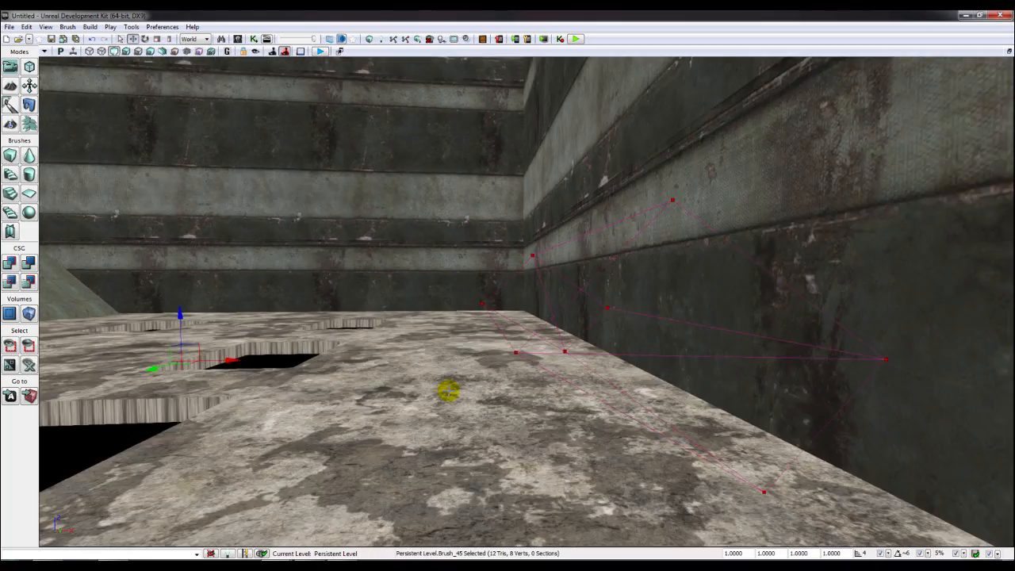
scroll(269, 372, up, 2)
drag(194, 364, 184, 365)
mouse_move(203, 363)
right_down()
mouse_move(317, 357)
mouse_move(198, 373)
mouse_move(277, 385)
mouse_move(119, 376)
mouse_move(130, 369)
mouse_move(168, 214)
right_up()
- Fine-tune the red wedge brush in the maximized top and side views, nudging it slightly left along X
key(x)
key(x)
key(x)
key(x)
scroll(598, 374, down, 3)
drag(420, 326, 522, 326)
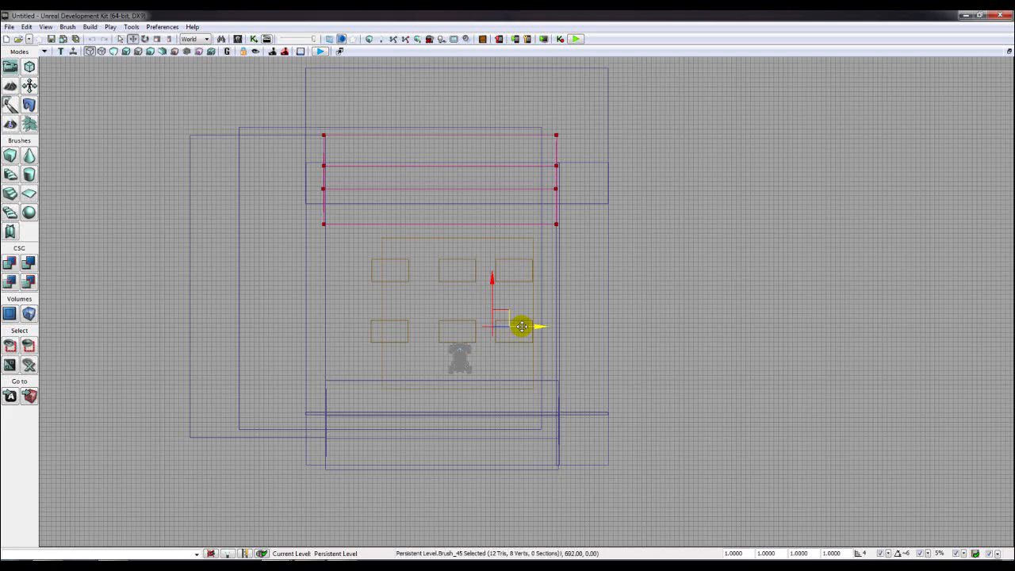
key(x)
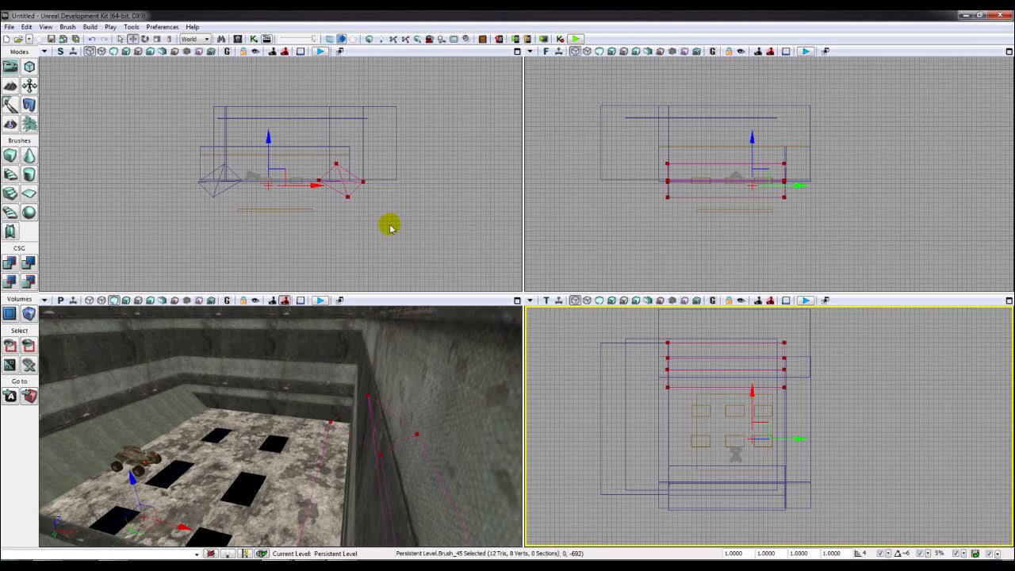
key(x)
key(x)
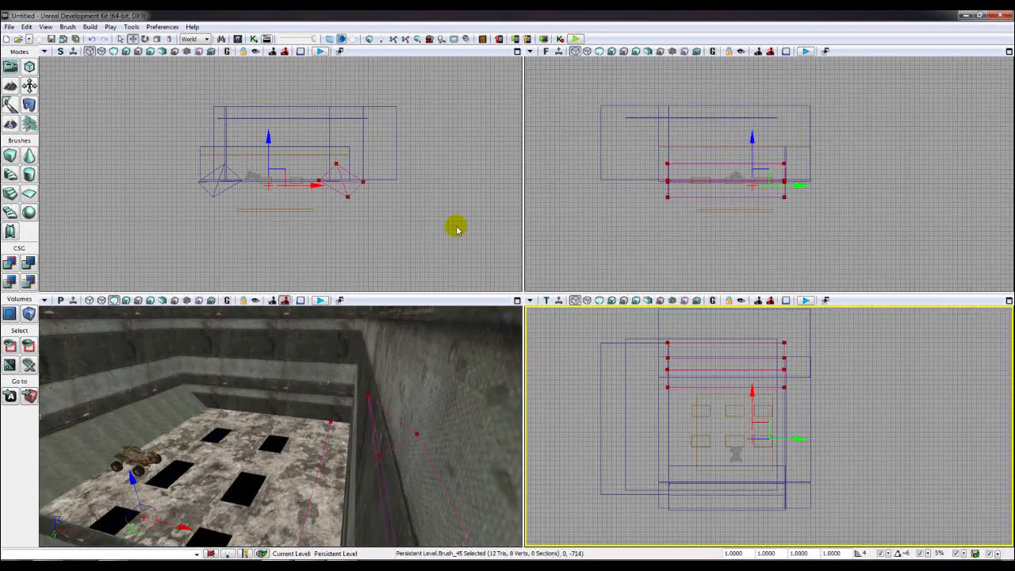
click(459, 229)
key(x)
click(644, 337)
scroll(645, 343, up, 3)
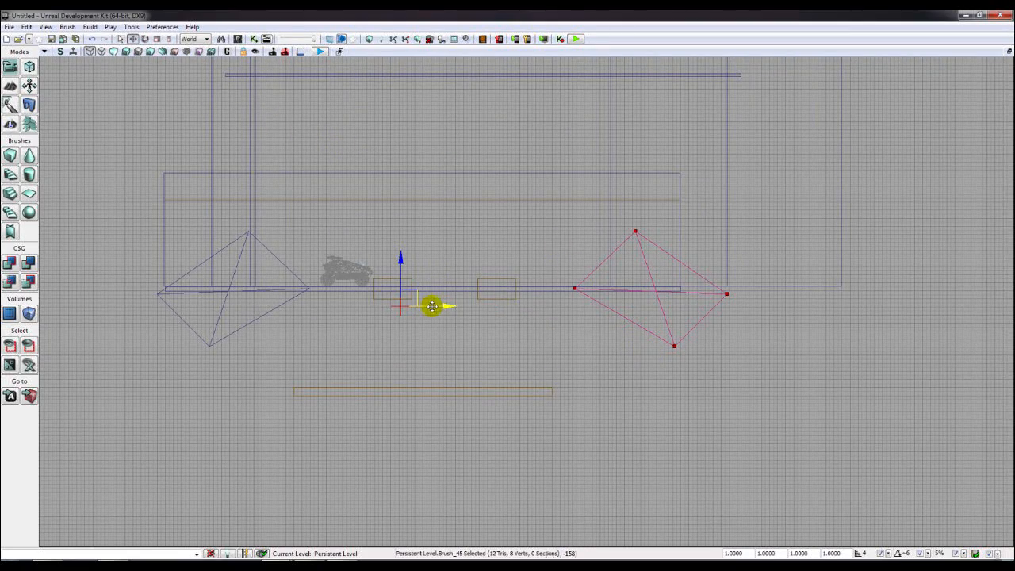
drag(447, 307, 422, 304)
key(x)
click(324, 471)
- Add the rotated wedge brush as a second solid ramp with CSG Add
key(x)
right_drag(356, 406, 397, 403)
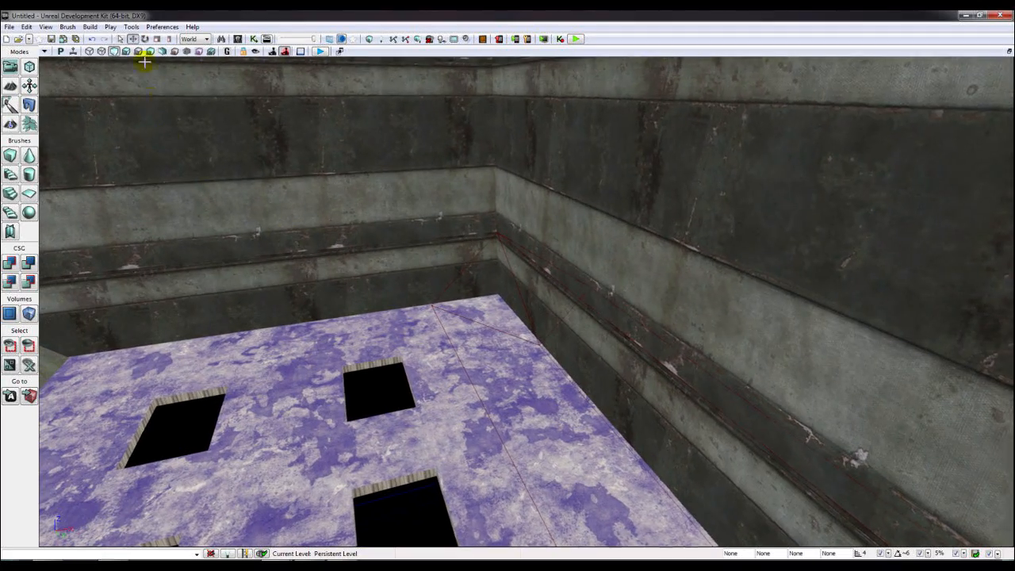
click(11, 262)
right_drag(195, 324, 555, 79)
click(537, 151)
mouse_move(538, 151)
right_down()
mouse_move(333, 162)
mouse_move(428, 202)
right_up()
- Rebuild the builder brush as a cube with X, Y and Z all set to 512
click(13, 157)
mouse_move(119, 171)
right_down()
mouse_move(107, 191)
mouse_move(82, 190)
right_up()
right_click(14, 157)
click(525, 238)
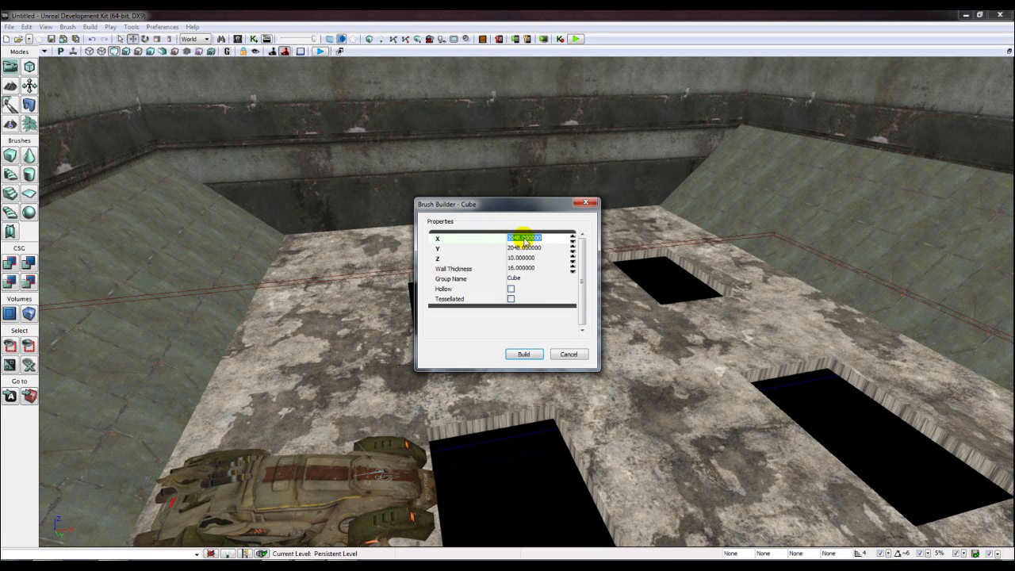
text(248)
key(Tab)
text(248)
key(Tab)
text(248)
key(Tab)
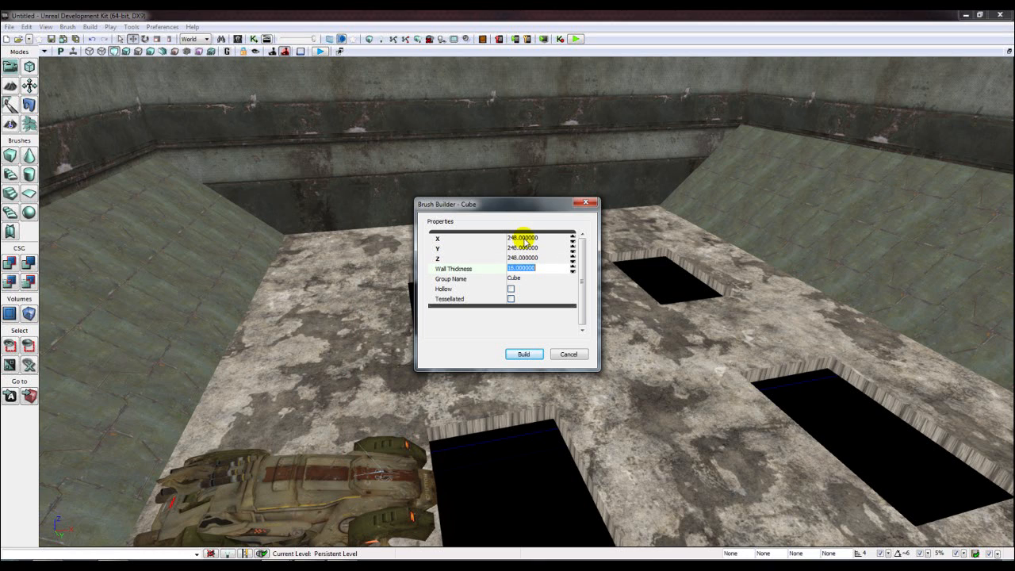
click(530, 238)
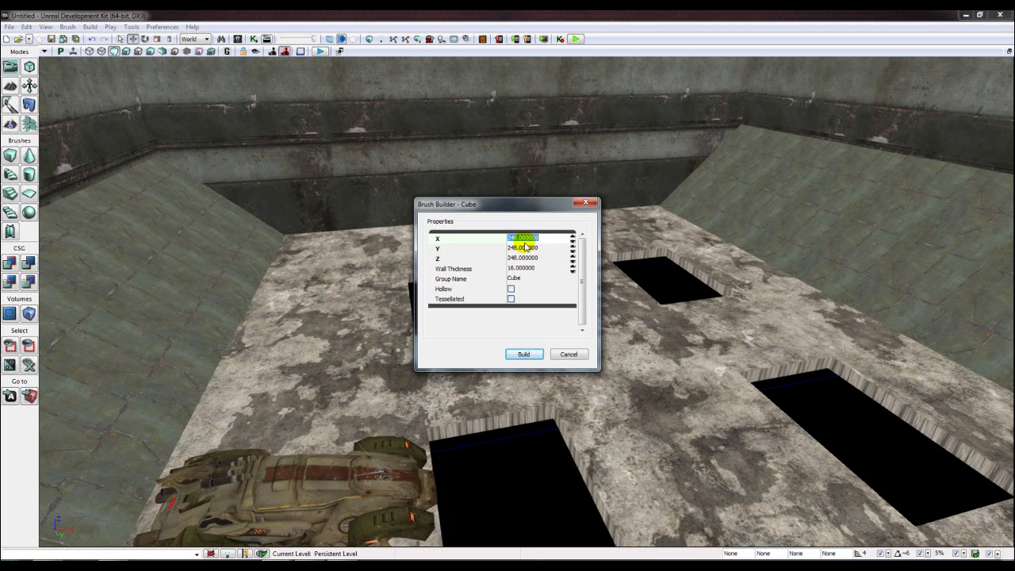
text(512)
key(Tab)
text(512)
key(Tab)
text(512)
key(Return)
click(586, 204)
- Build the level geometry and dismiss the Map Check report
mouse_move(579, 239)
right_down()
mouse_move(573, 258)
mouse_move(556, 261)
mouse_move(579, 239)
mouse_move(644, 240)
right_up()
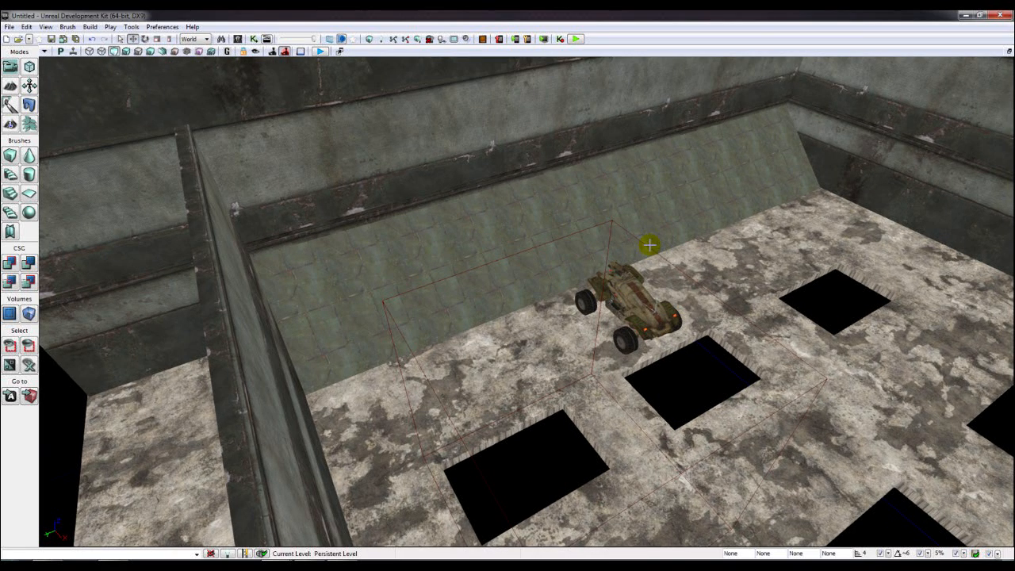
click(645, 252)
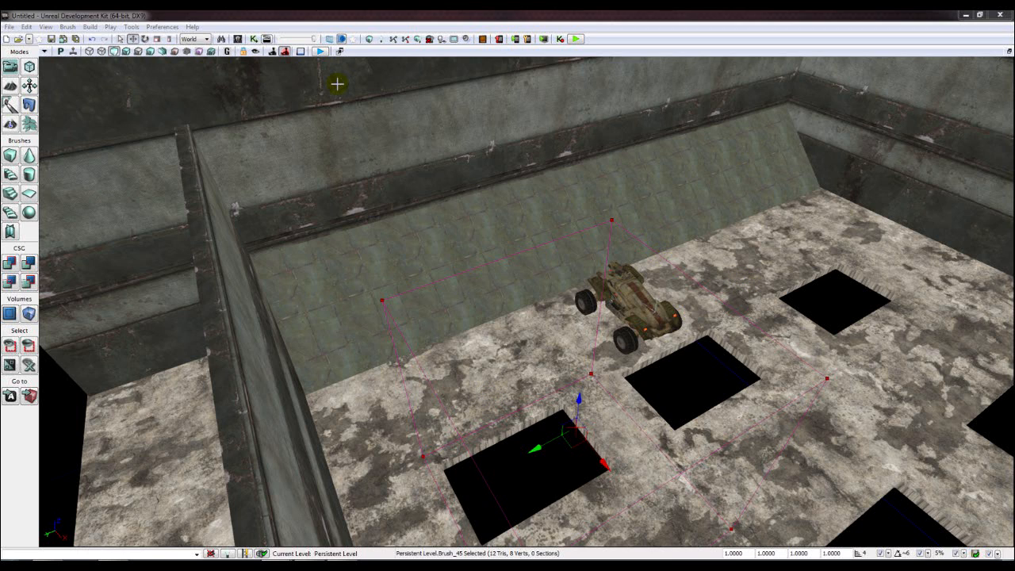
click(369, 38)
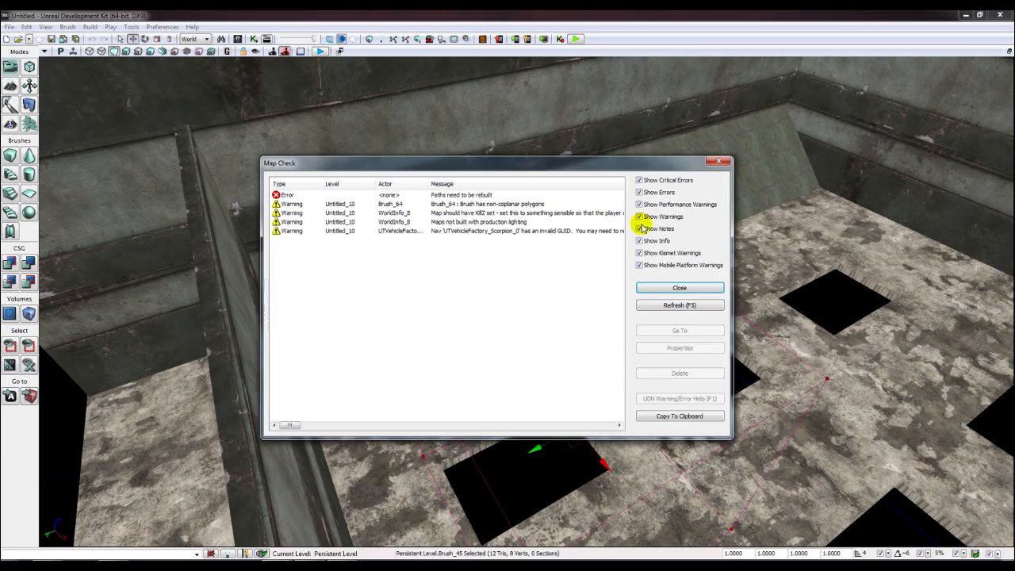
click(717, 163)
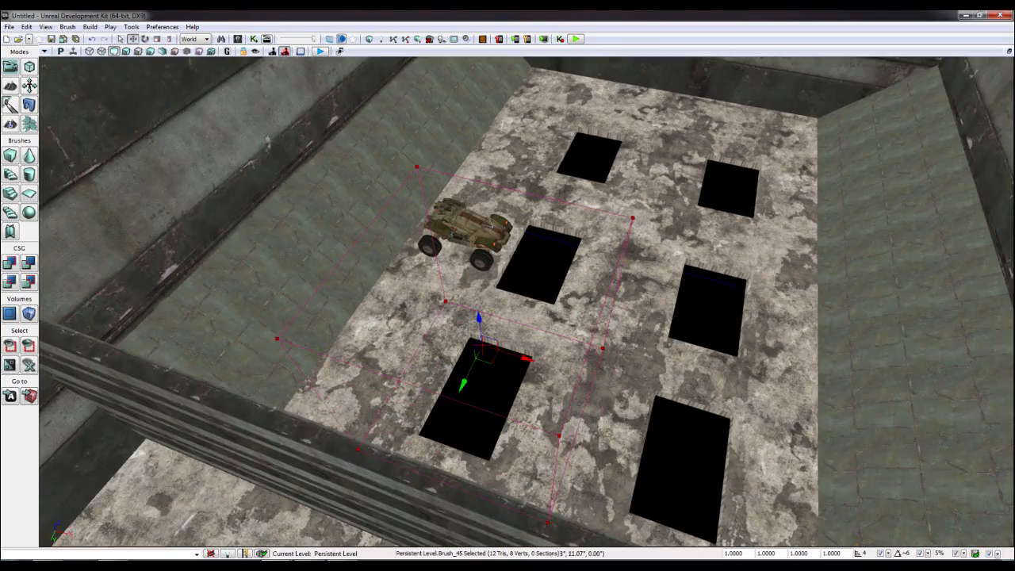
- Slide the cube brush along X to the ramp wall and non-uniformly scale it thinner in Y, adjusting its height
right_drag(526, 331, 563, 332)
drag(564, 345, 878, 361)
mouse_move(878, 361)
right_down()
mouse_move(909, 357)
mouse_move(960, 318)
mouse_move(979, 321)
mouse_move(738, 305)
mouse_move(897, 317)
right_up()
click(170, 39)
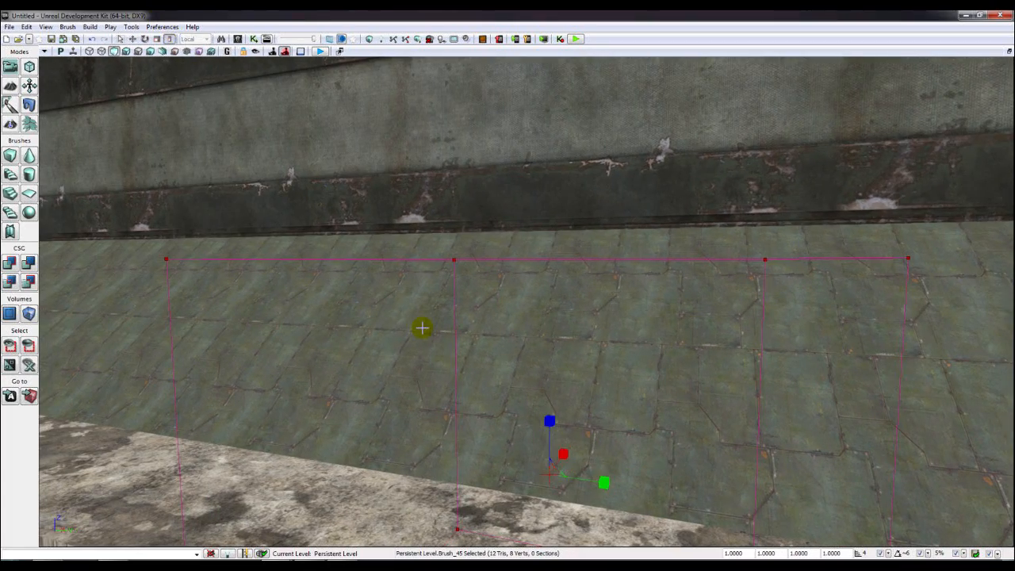
mouse_move(421, 326)
right_down()
mouse_move(484, 361)
mouse_move(476, 349)
right_up()
drag(494, 294, 494, 318)
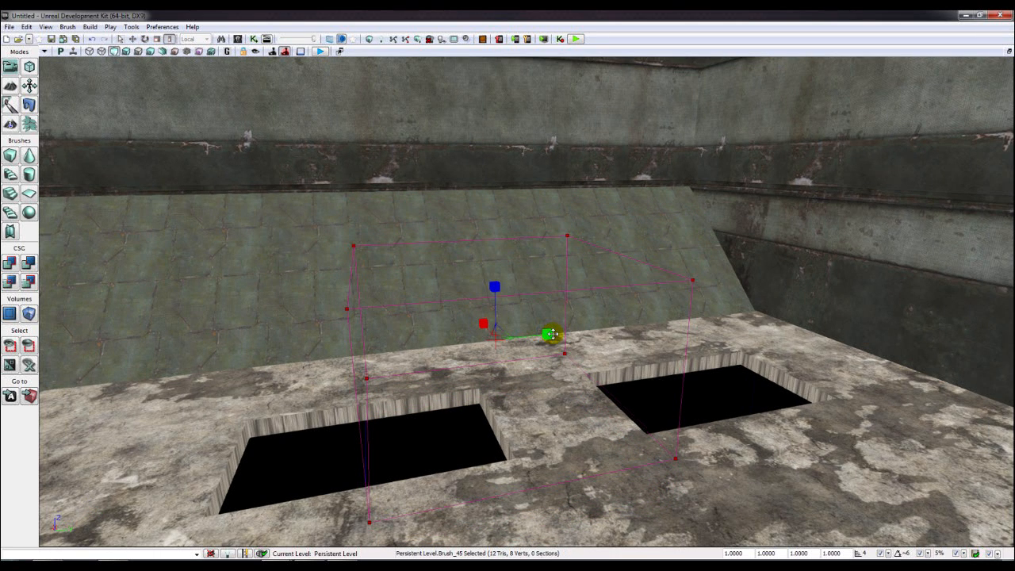
drag(547, 335, 525, 338)
drag(495, 286, 495, 272)
click(134, 39)
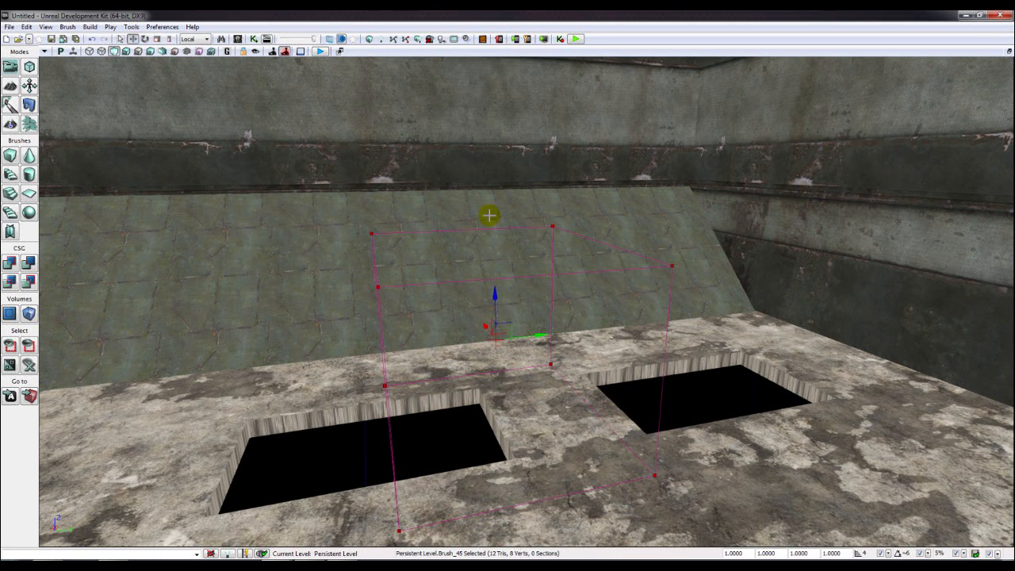
key(ctrl+x)
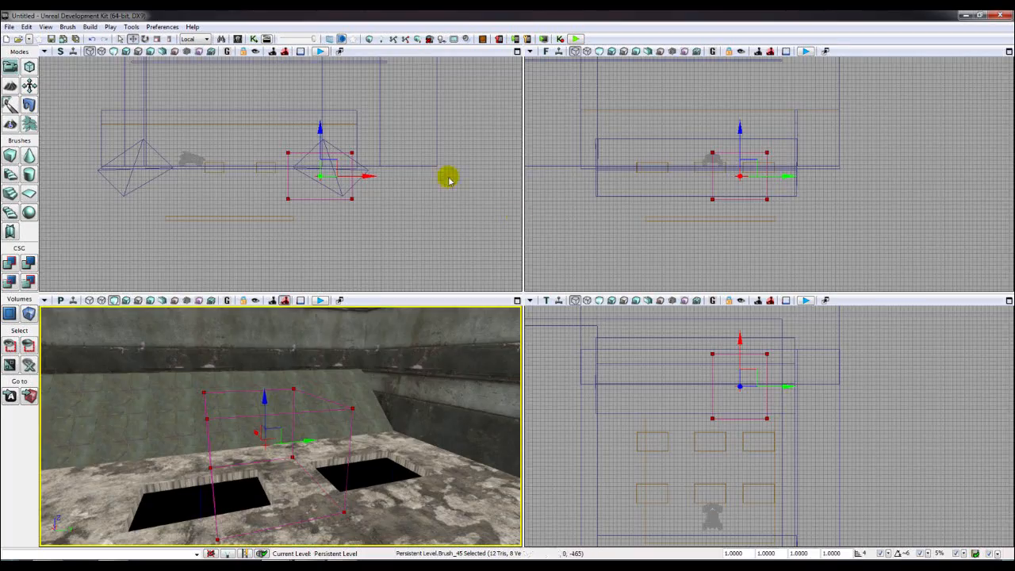
click(427, 185)
key(ctrl+x)
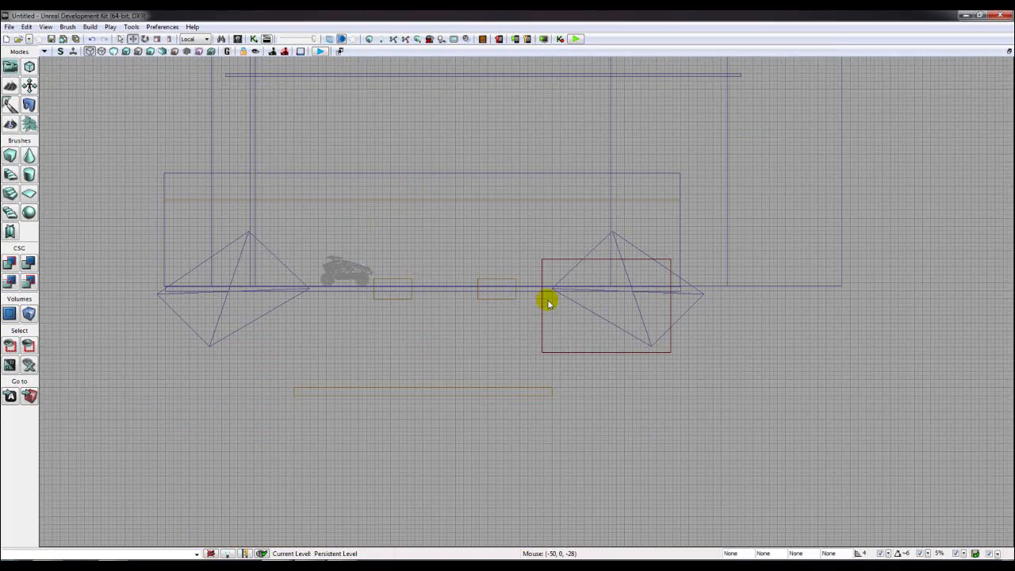
- Select the box brush beside the ramp and raise it upward
click(566, 352)
mouse_move(619, 284)
mouse_down()
mouse_move(644, 224)
mouse_move(628, 222)
mouse_up()
scroll(563, 344, up, 5)
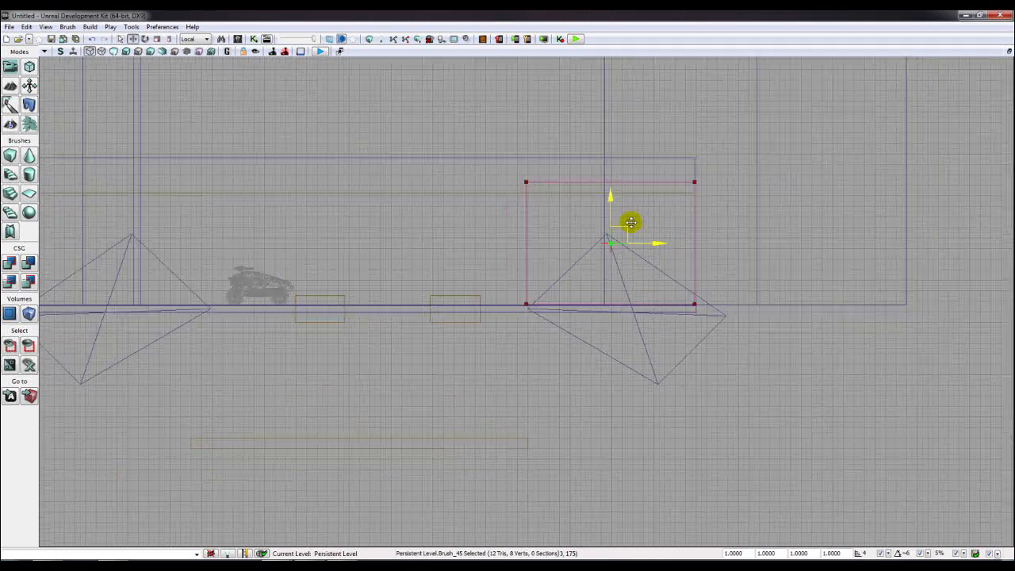
scroll(555, 294, down, 2)
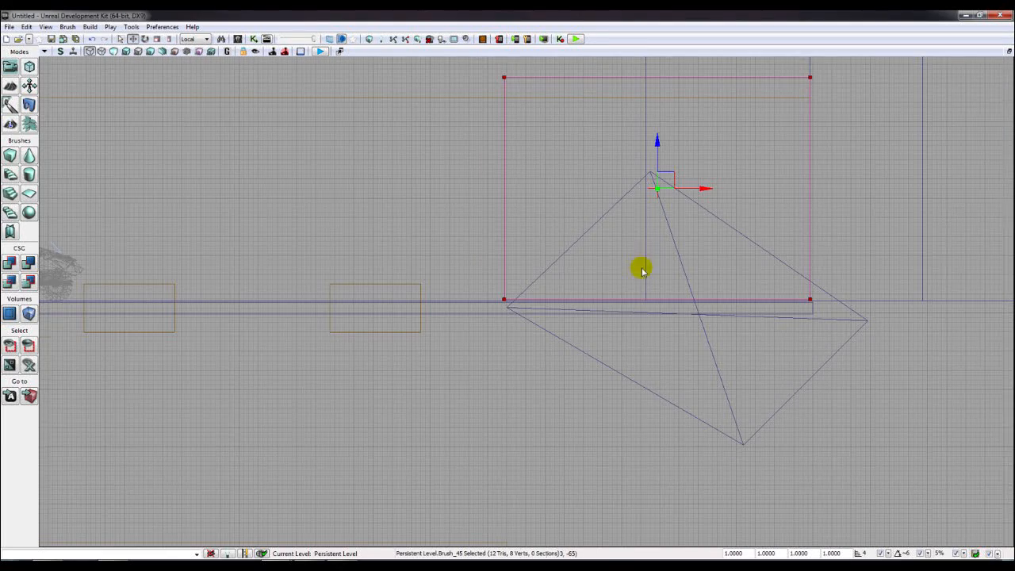
- In Geometry mode, select the brush's top corner vertices and frame the brush in the side view
click(29, 67)
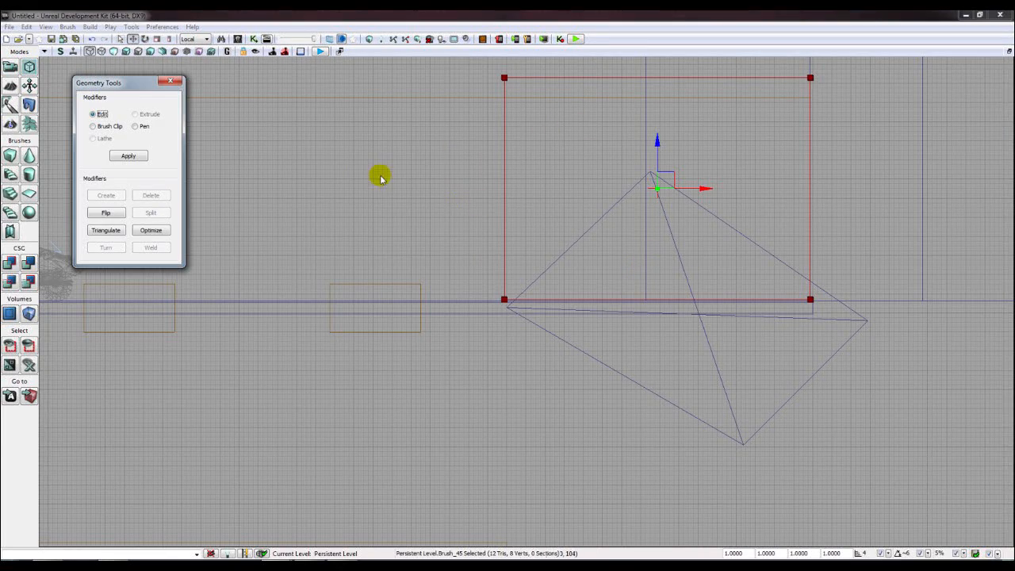
mouse_move(486, 73)
ctrl+alt+mouse_down()
mouse_move(601, 95)
mouse_move(793, 103)
ctrl+alt+mouse_up()
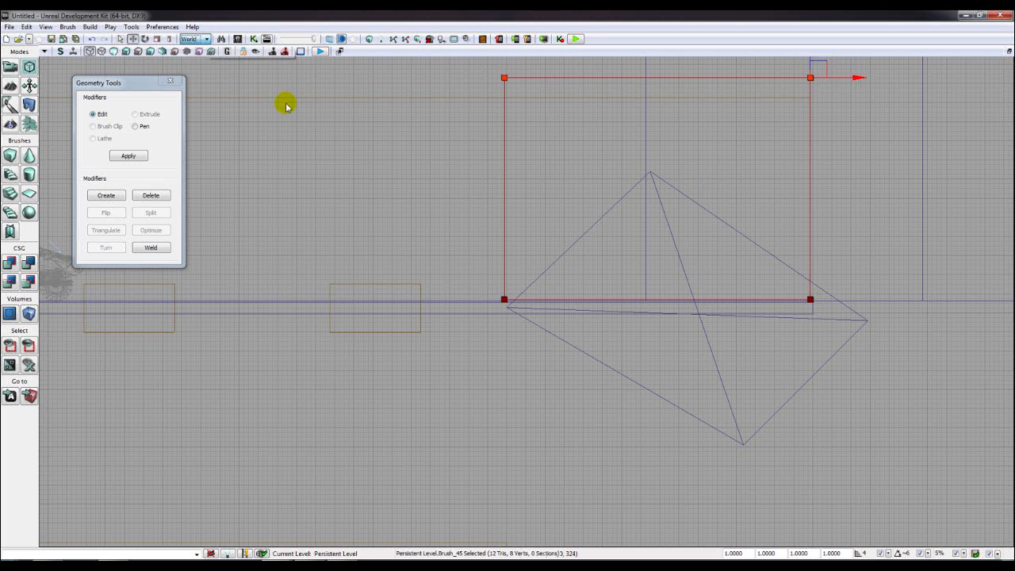
click(664, 164)
scroll(665, 164, down, 1)
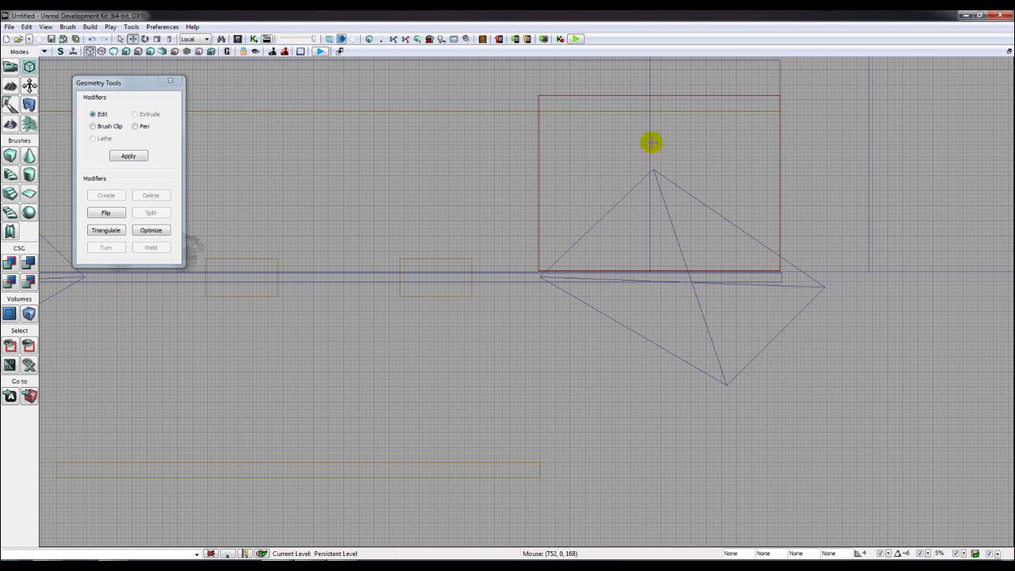
click(536, 98)
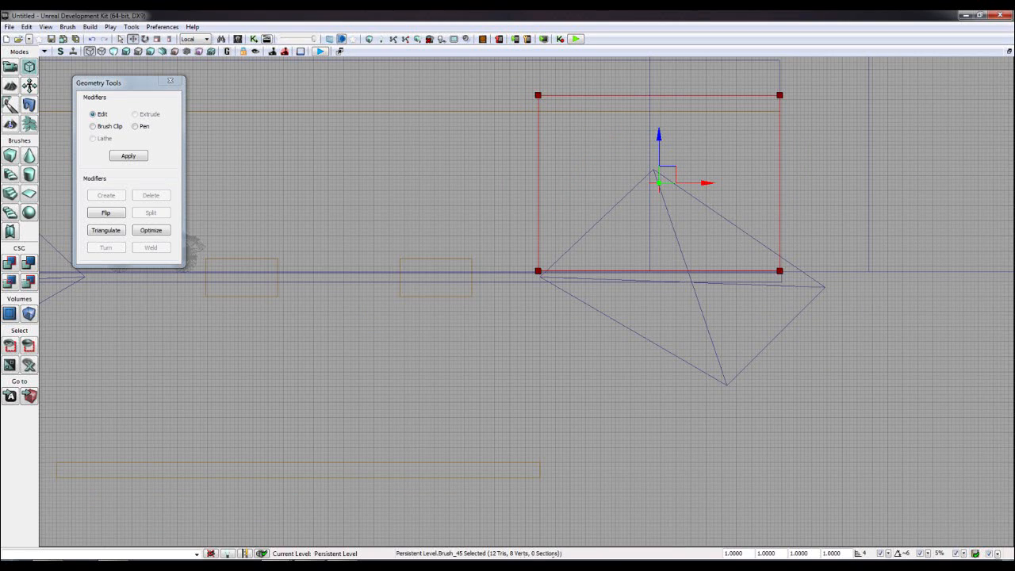
key(space)
drag(504, 168, 410, 295)
scroll(410, 294, up, 1)
- In World space, lower the brush's top vertices and pull its right edge inward
click(188, 46)
mouse_move(397, 185)
ctrl+alt+mouse_down()
mouse_move(585, 233)
mouse_move(772, 235)
ctrl+alt+mouse_up()
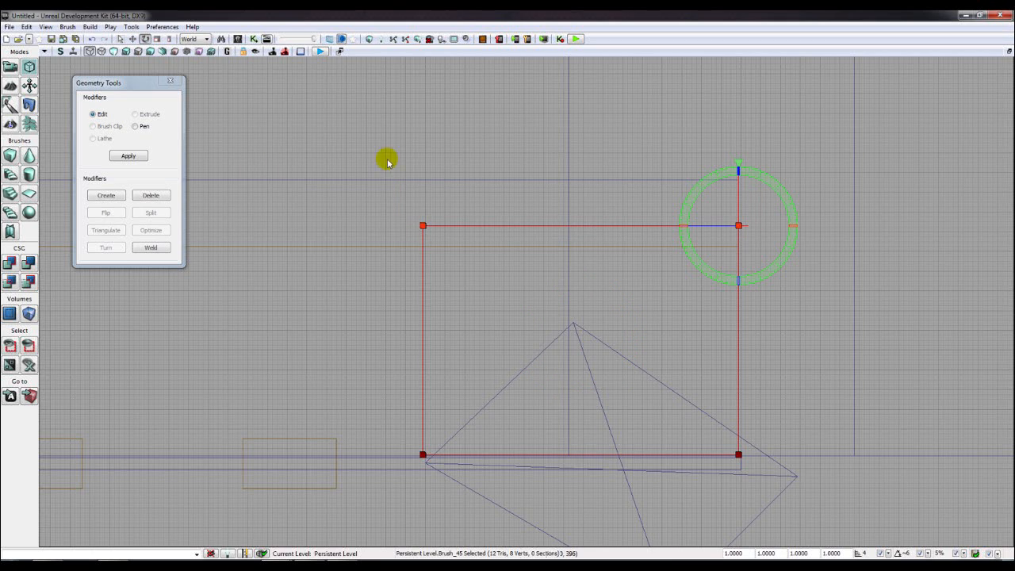
click(133, 39)
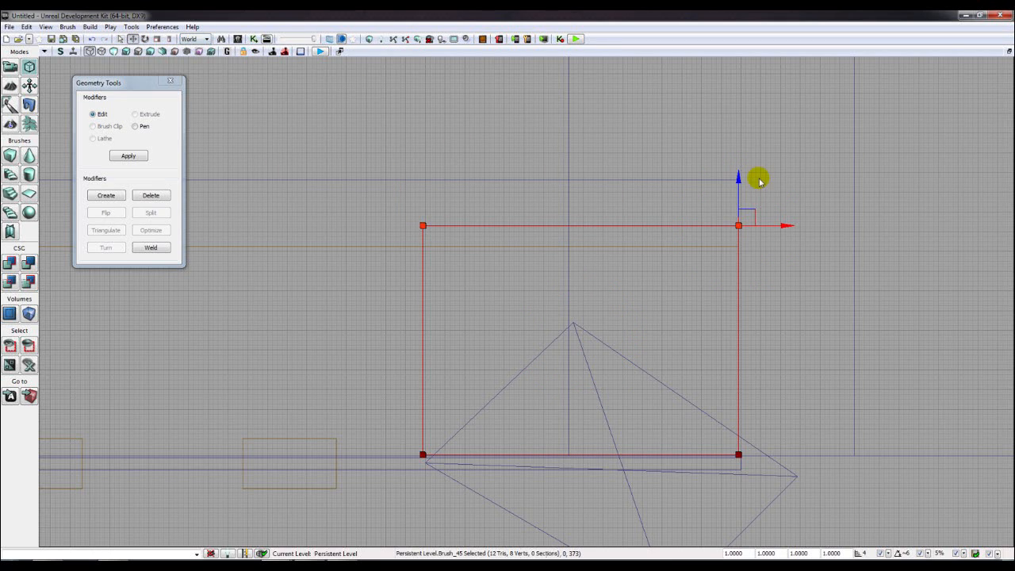
mouse_move(738, 184)
mouse_down()
mouse_move(720, 316)
mouse_move(771, 499)
mouse_up()
mouse_move(773, 455)
mouse_down()
mouse_move(656, 465)
mouse_move(705, 440)
mouse_move(757, 437)
mouse_move(734, 441)
mouse_up()
scroll(571, 410, down, 2)
scroll(571, 410, up, 2)
scroll(641, 415, down, 3)
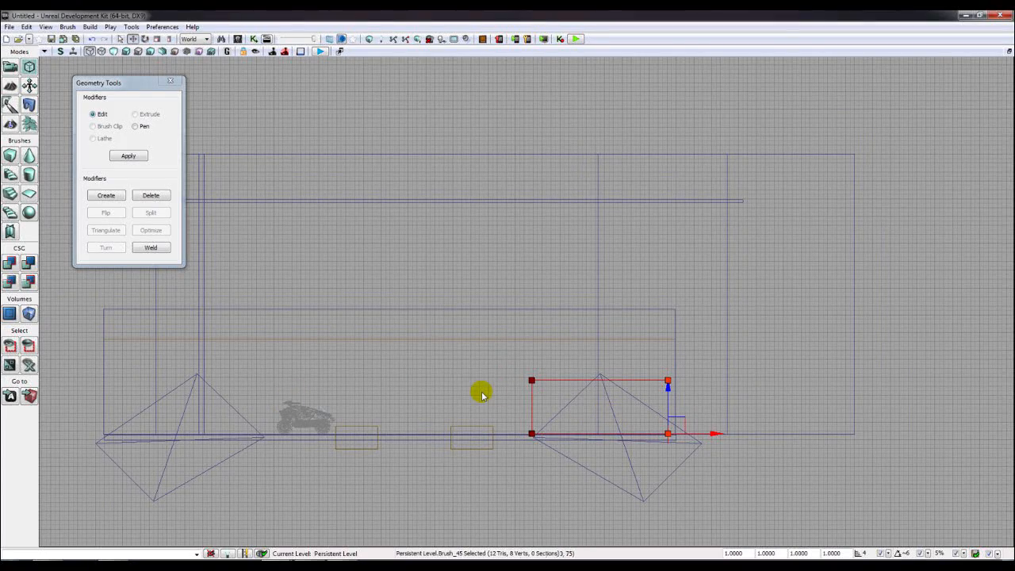
- Restore the four-view layout, select the sloped ramp wall, and maximize the perspective view
click(1008, 51)
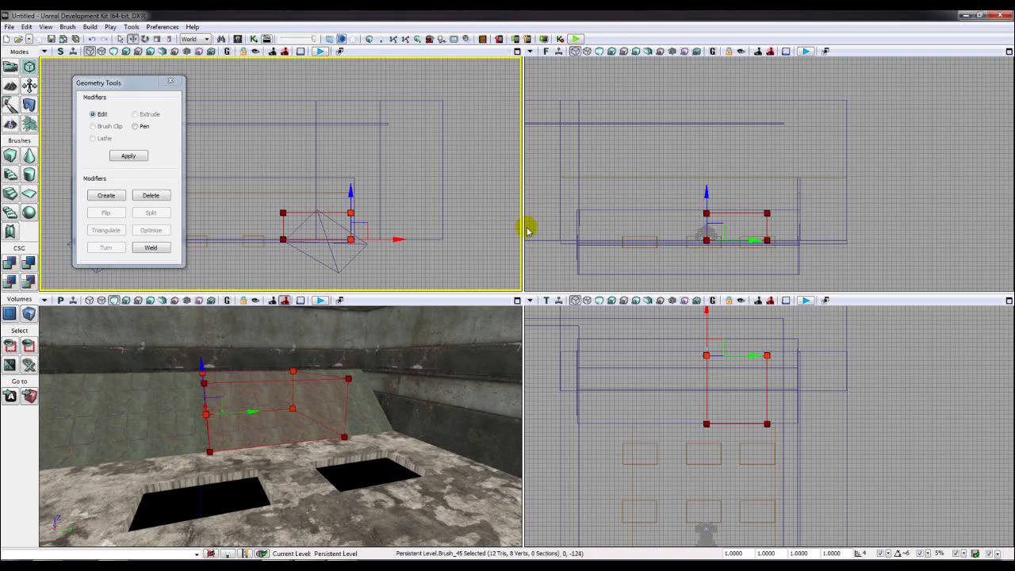
click(645, 387)
scroll(651, 389, down, 3)
scroll(664, 394, up, 3)
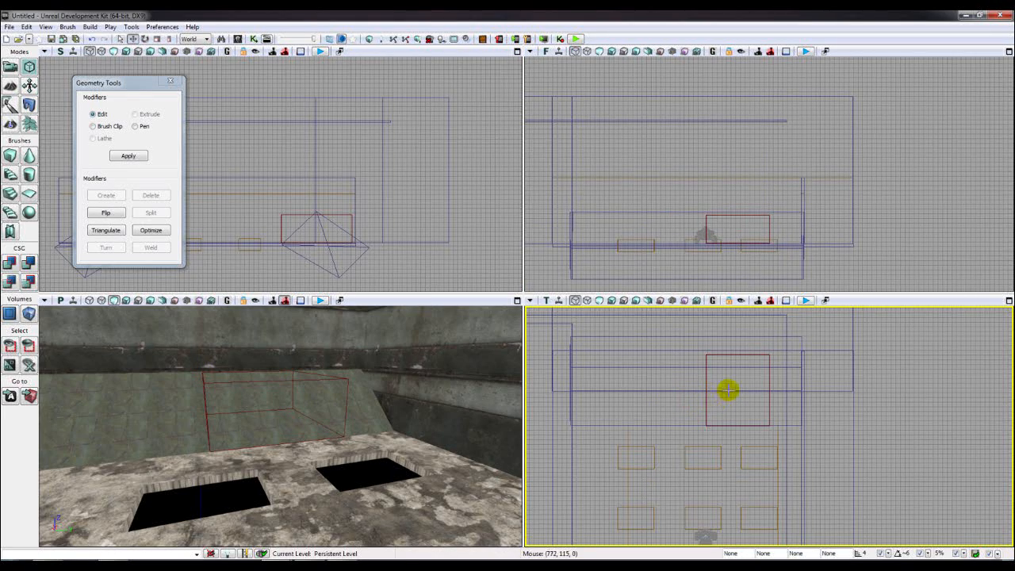
click(294, 386)
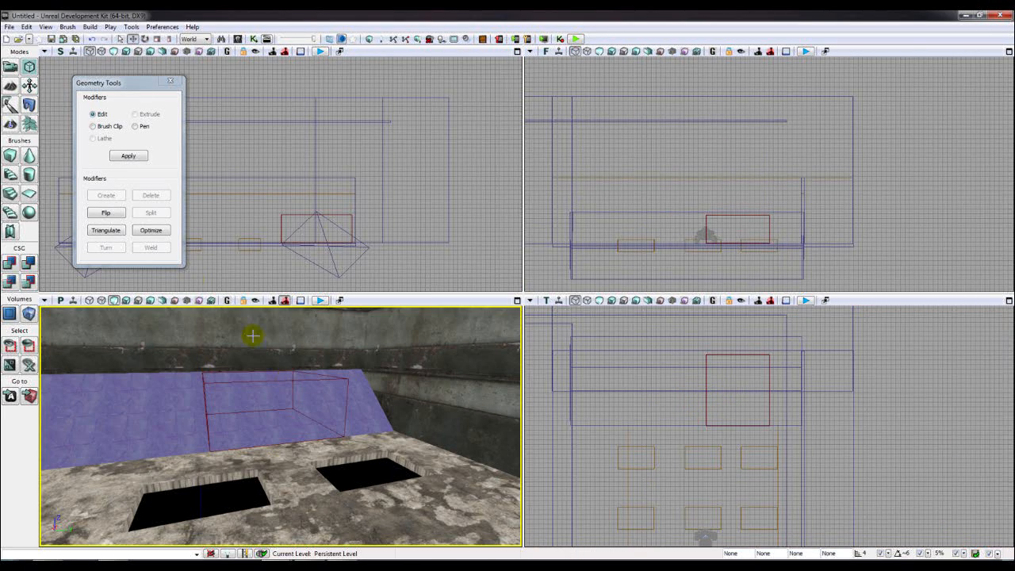
click(517, 301)
click(9, 26)
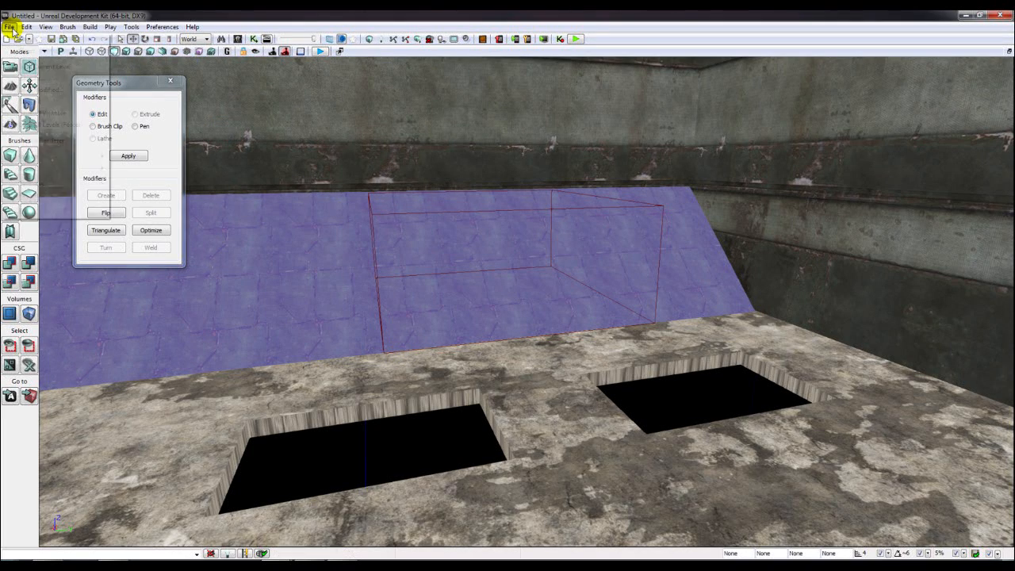
- Save the level as my_map_01 in the UDKGame Content Maps folder
click(42, 80)
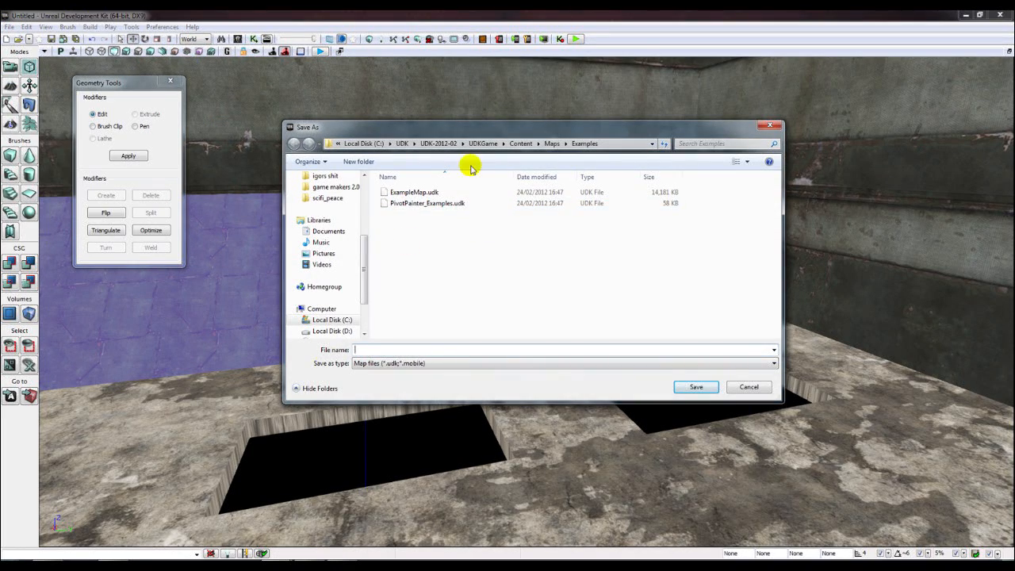
click(552, 144)
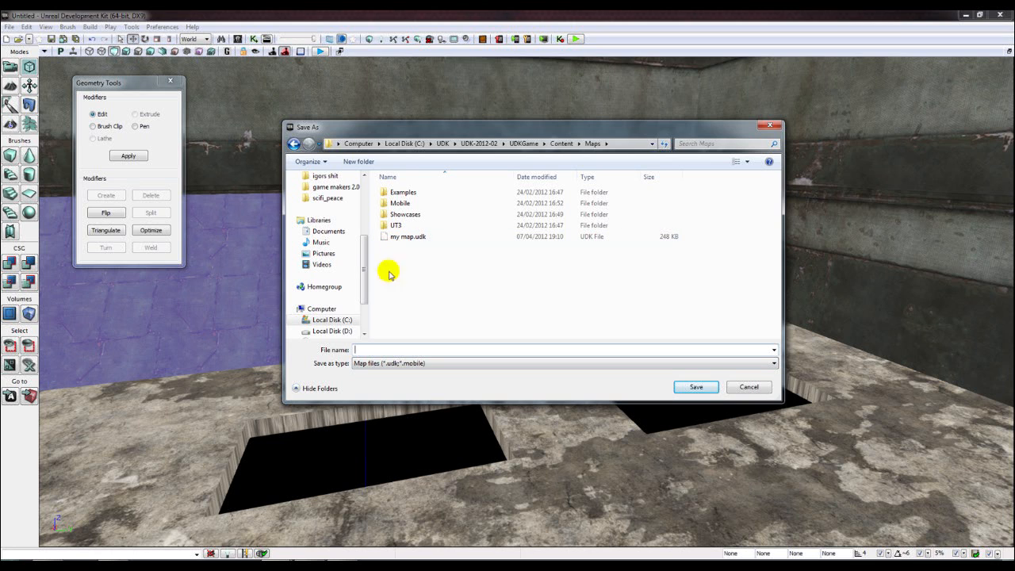
text(my)
text(_map_0)
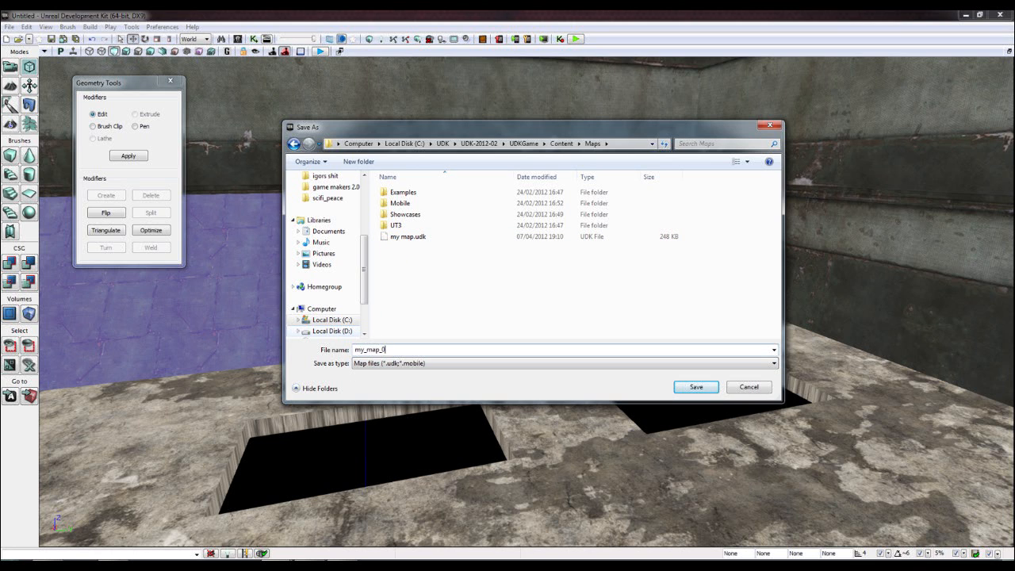
text(1)
key(Return)
right_drag(383, 285, 327, 206)
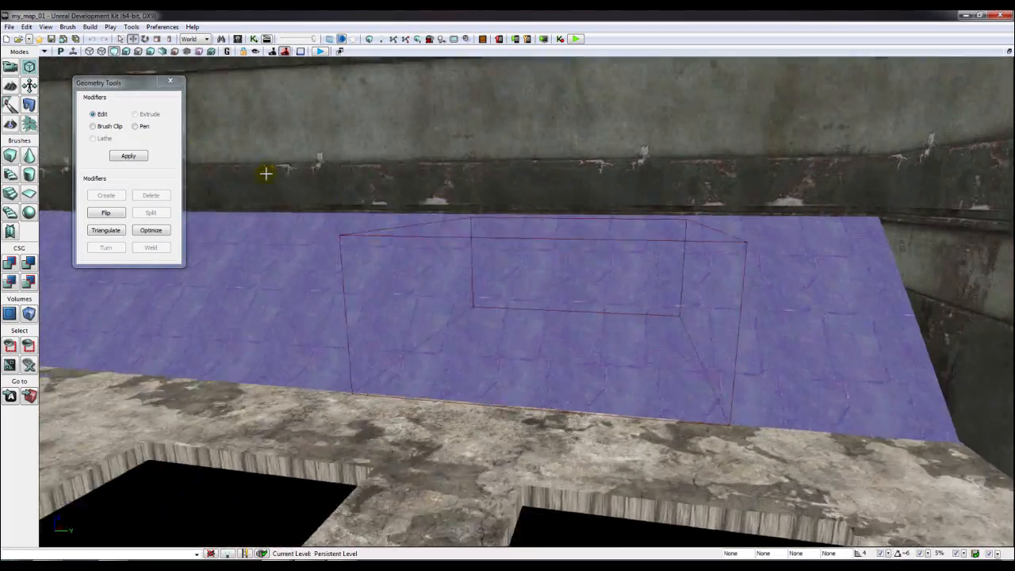
- Rebuild the geometry and subtract the brush to carve a recess into the sloped wall
click(367, 39)
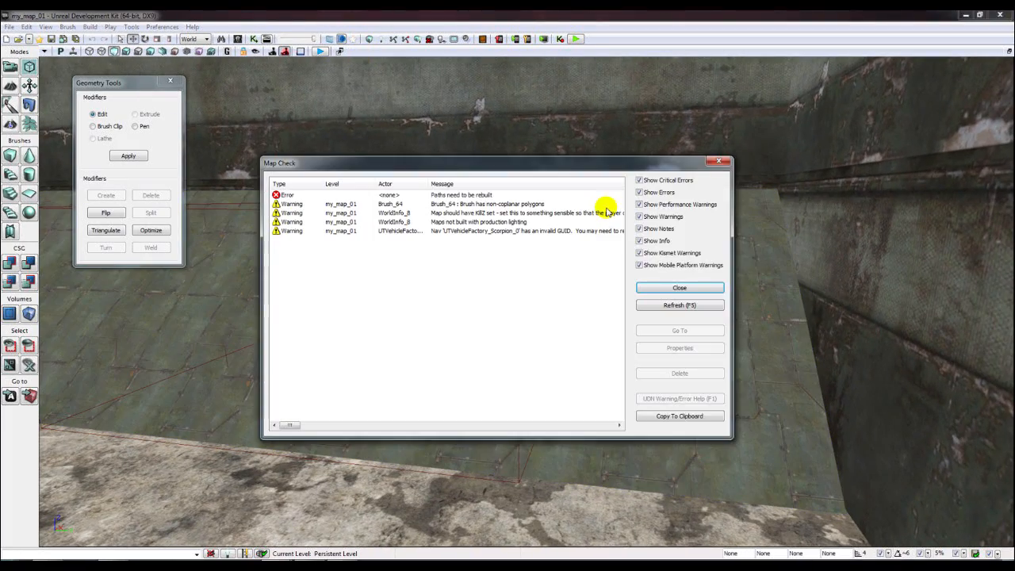
click(723, 162)
right_drag(571, 238, 412, 237)
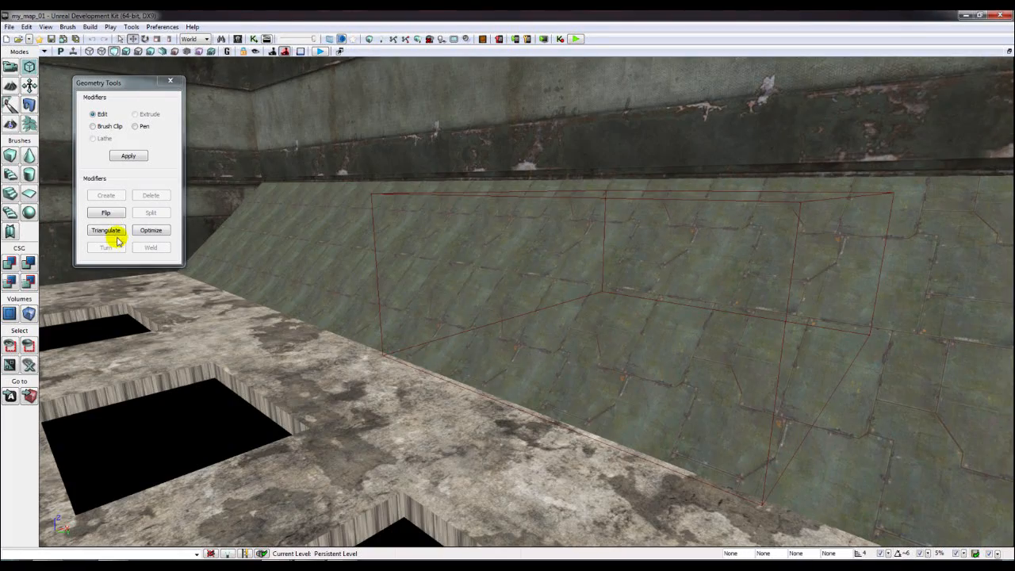
click(30, 264)
- Slide the cutout brush left along the wall and raise it higher up
mouse_move(407, 313)
right_down()
mouse_move(627, 263)
mouse_move(484, 314)
mouse_move(516, 310)
right_up()
click(362, 262)
right_drag(362, 262, 564, 254)
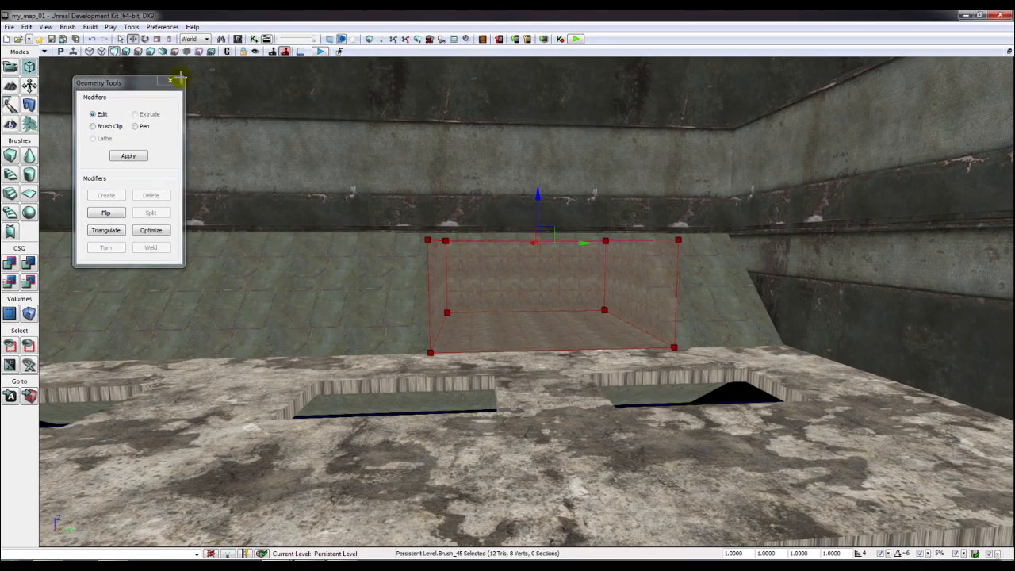
click(170, 80)
drag(581, 247, 220, 265)
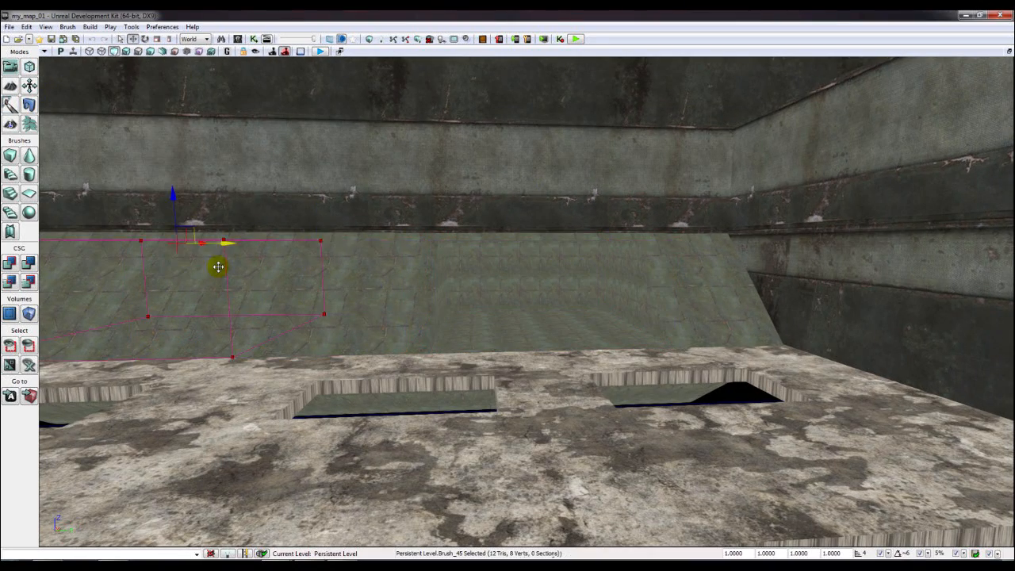
scroll(306, 283, down, 3)
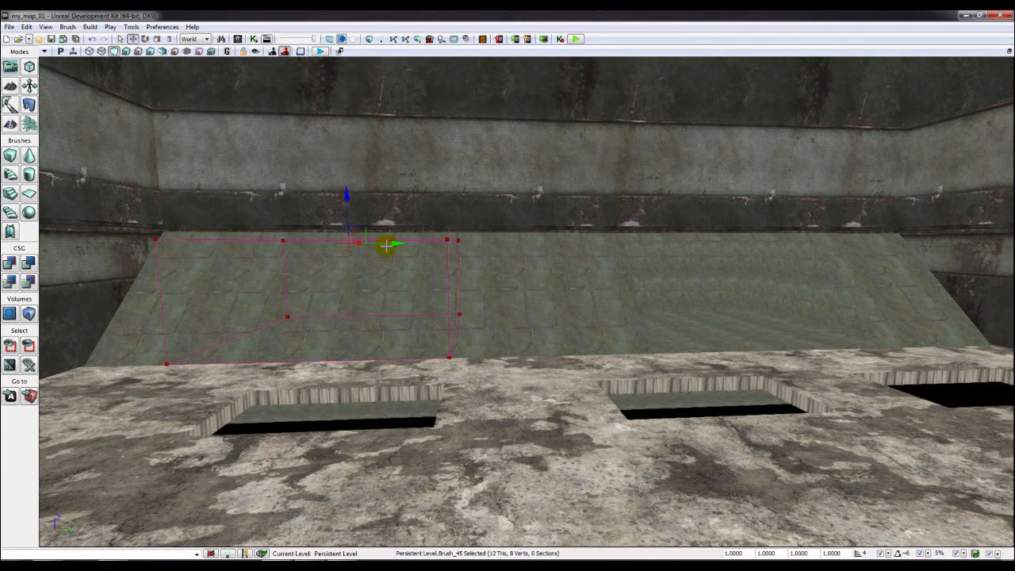
mouse_move(384, 244)
mouse_down()
mouse_move(363, 245)
mouse_move(378, 241)
mouse_up()
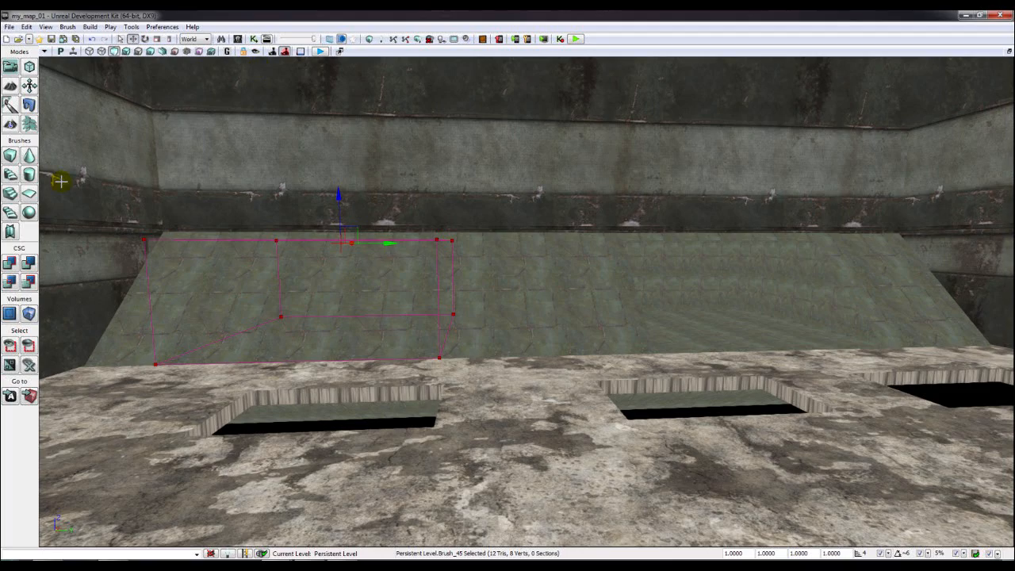
right_drag(376, 314, 301, 249)
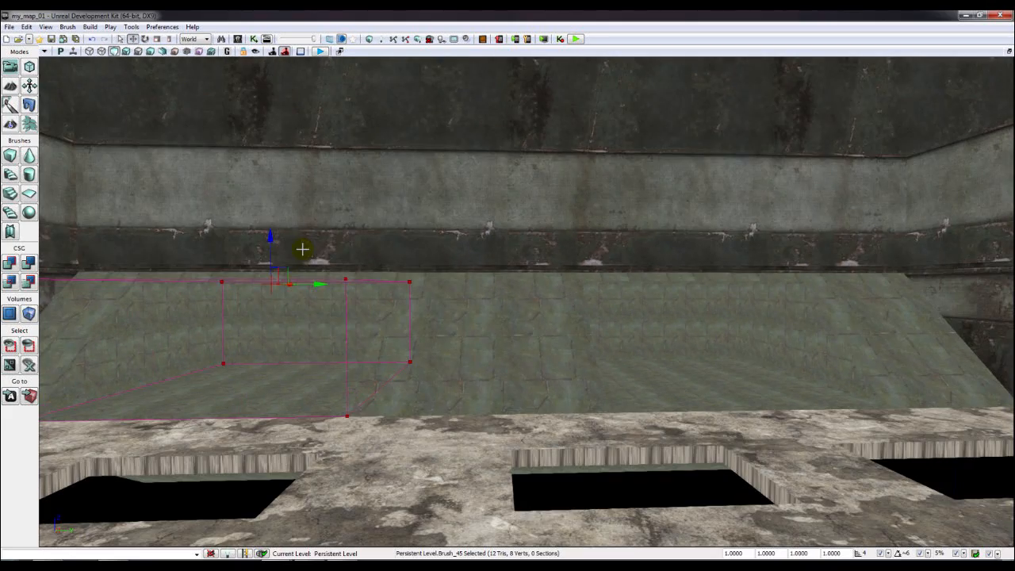
mouse_move(272, 254)
mouse_down()
mouse_move(299, 146)
mouse_move(315, 130)
mouse_up()
mouse_move(315, 130)
right_down()
mouse_move(199, 133)
mouse_move(106, 182)
right_up()
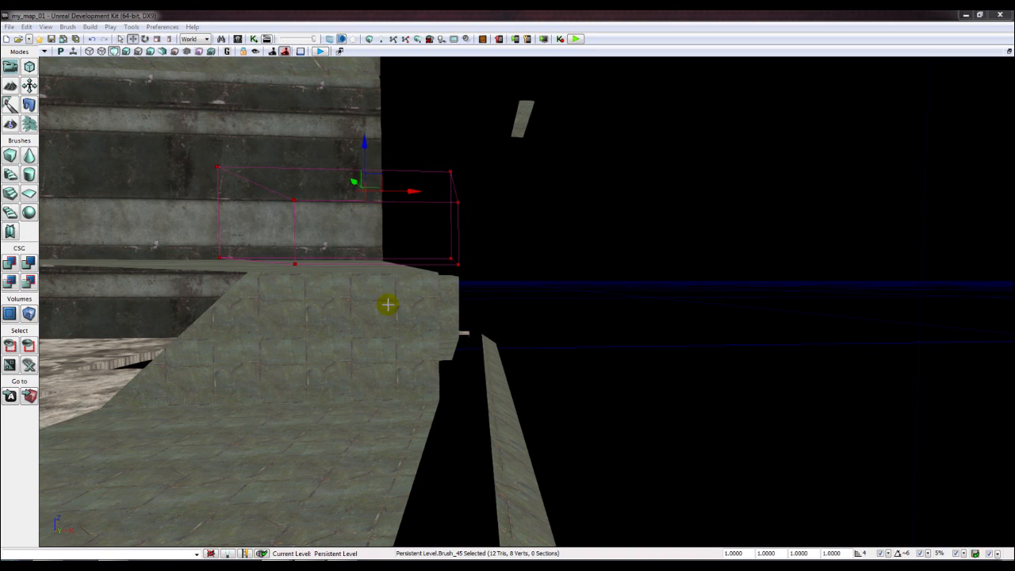
- Move the brush right along the wall in the side view and cut a second opening
click(344, 291)
key(shift+x)
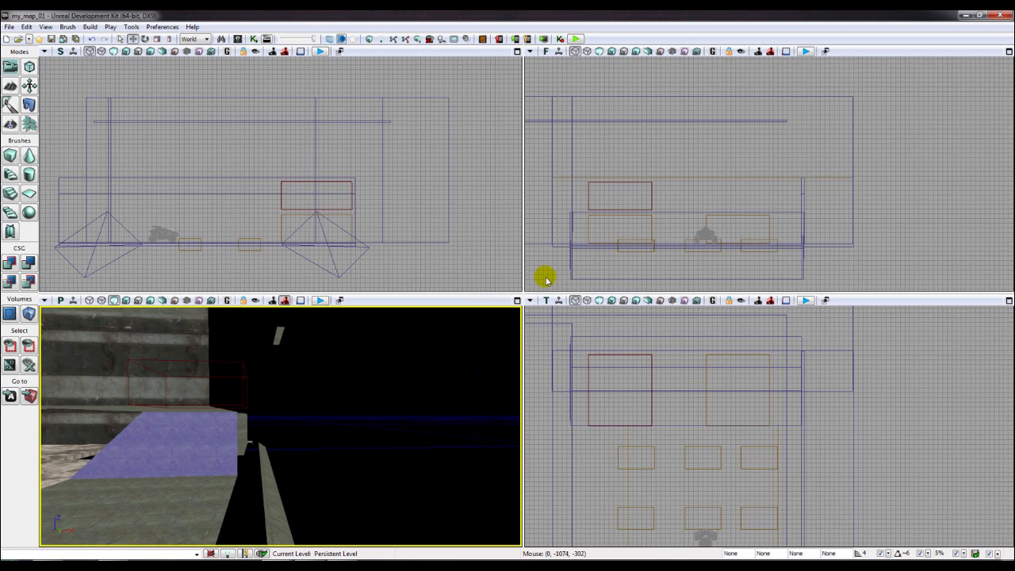
scroll(631, 448, down, 3)
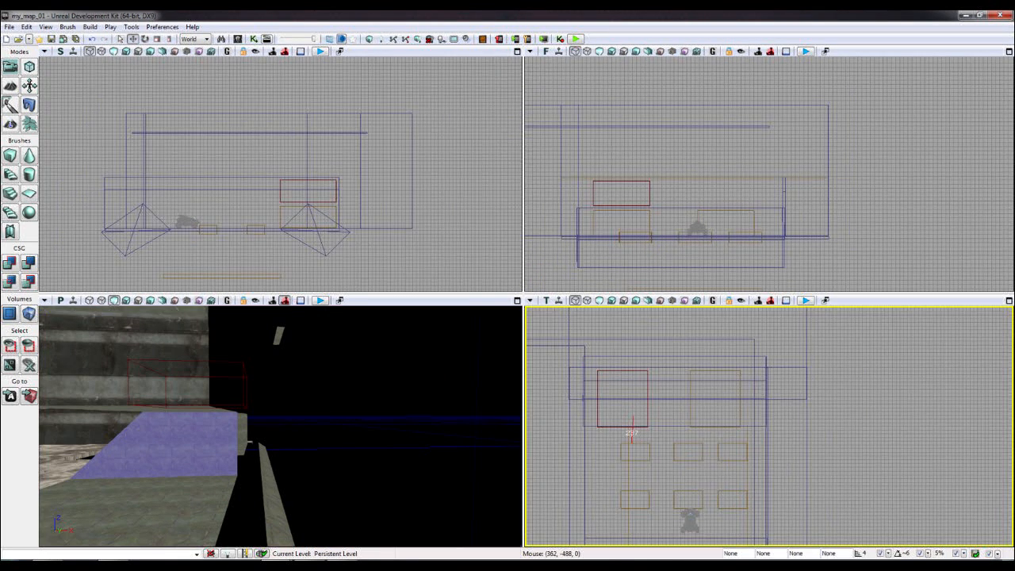
click(317, 191)
scroll(317, 193, up, 4)
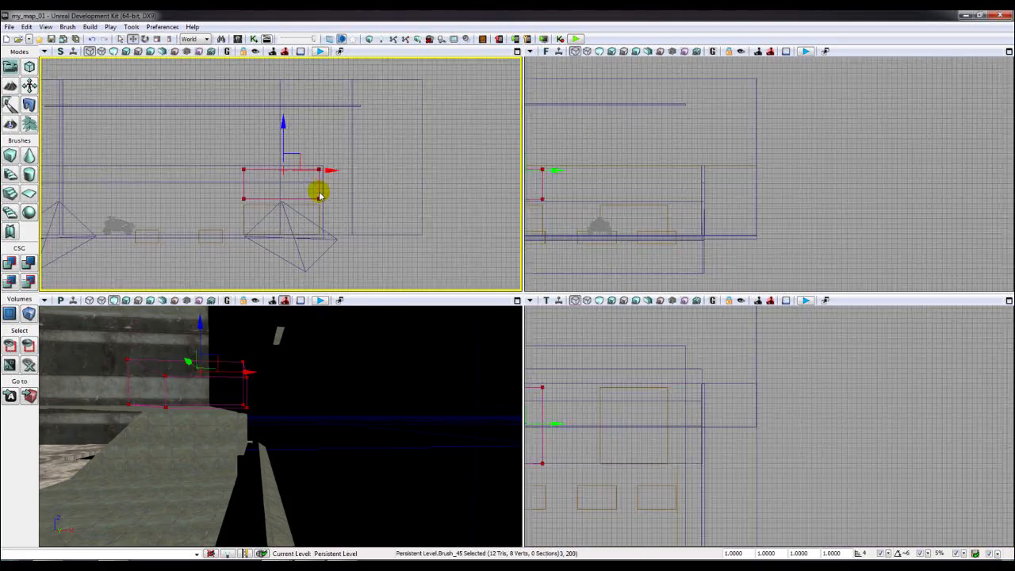
drag(299, 161, 354, 159)
key(x)
key(x)
click(346, 384)
key(x)
mouse_move(346, 383)
mouse_down()
mouse_move(397, 421)
mouse_move(414, 473)
mouse_up()
click(30, 262)
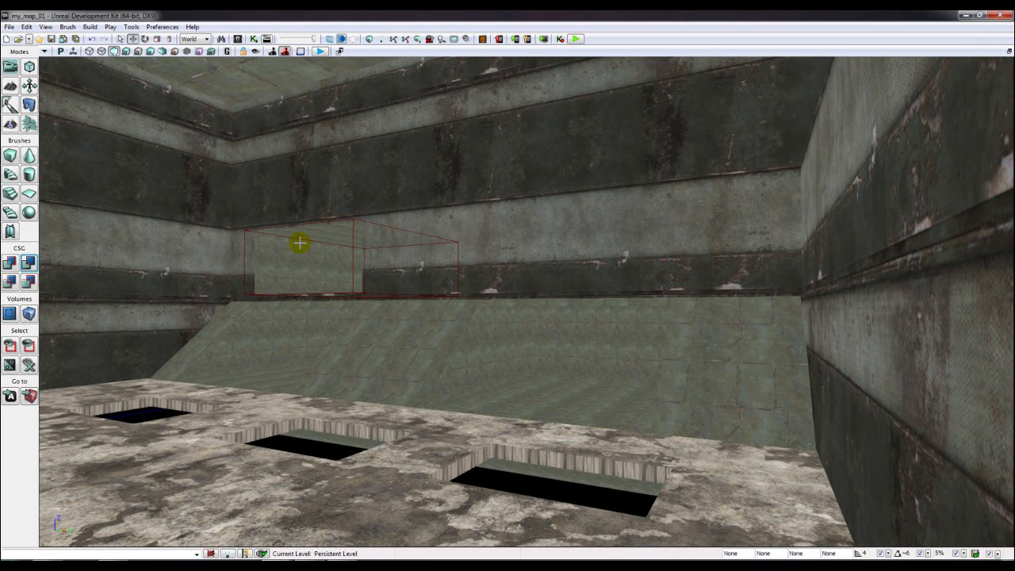
- Slide the brush further right, nudge it in the top view, and carve a window
click(352, 229)
drag(392, 236, 641, 231)
scroll(523, 257, up, 1)
drag(523, 257, 495, 296)
key(x)
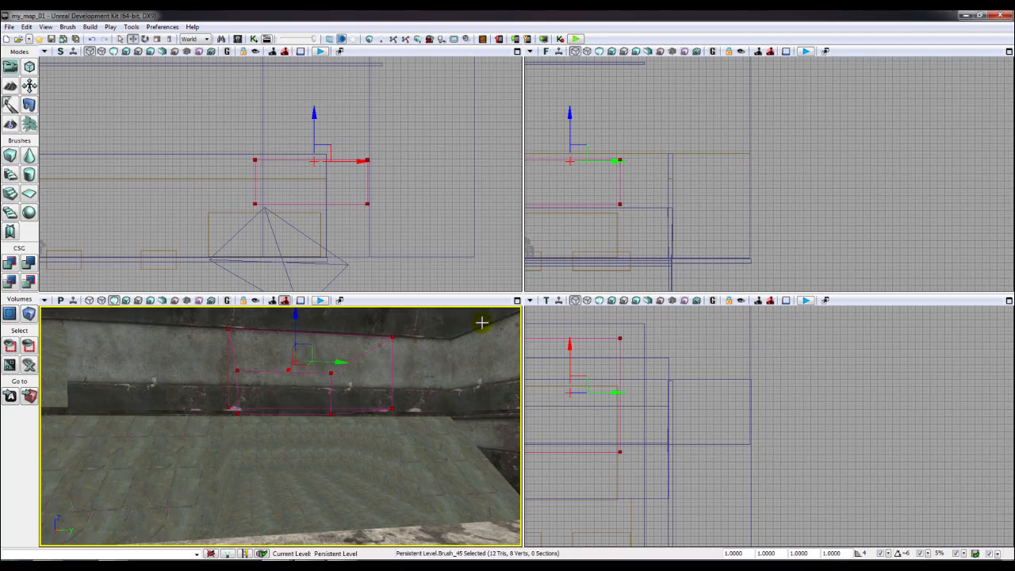
scroll(623, 405, down, 6)
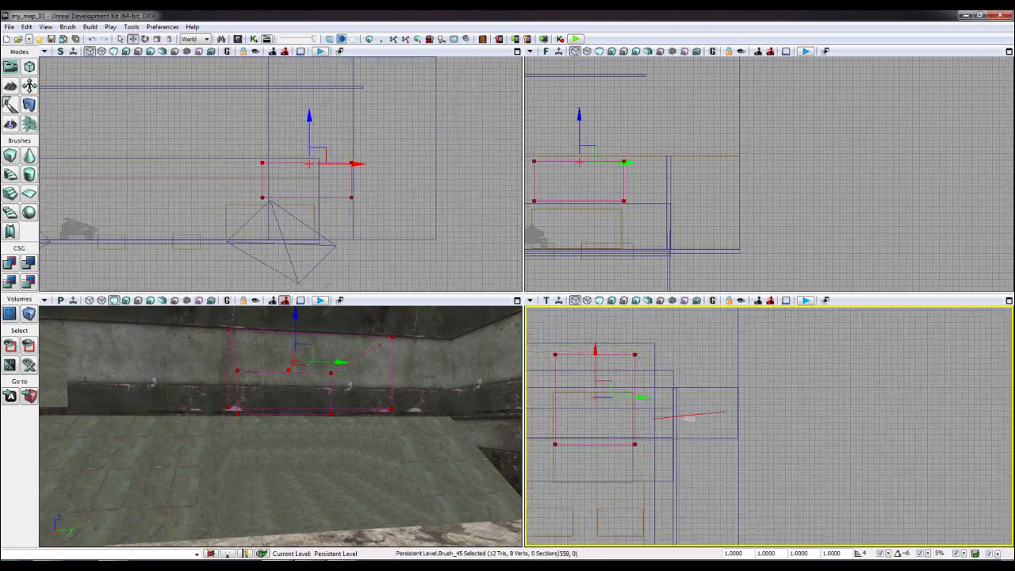
scroll(611, 421, up, 4)
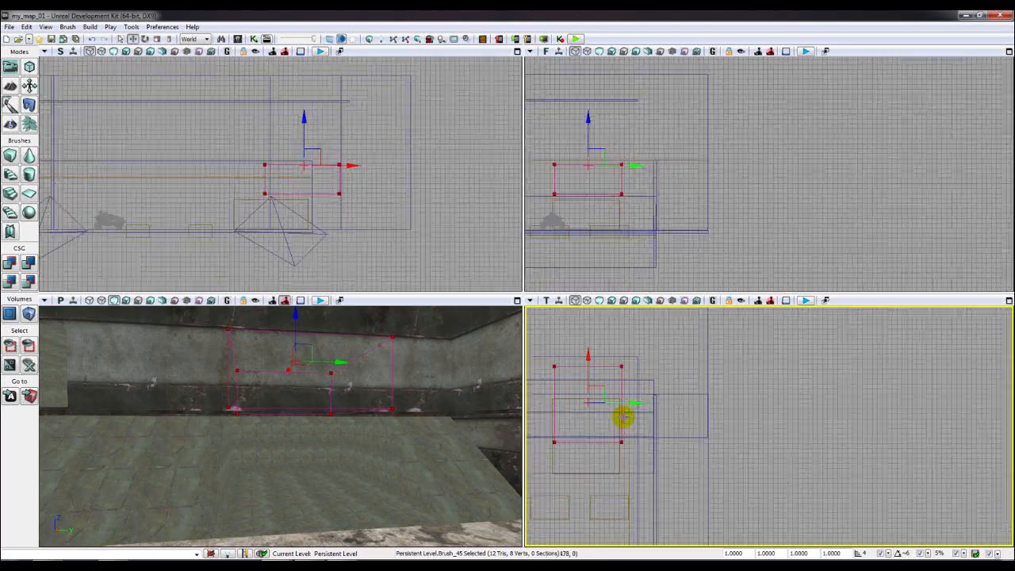
drag(615, 400, 608, 400)
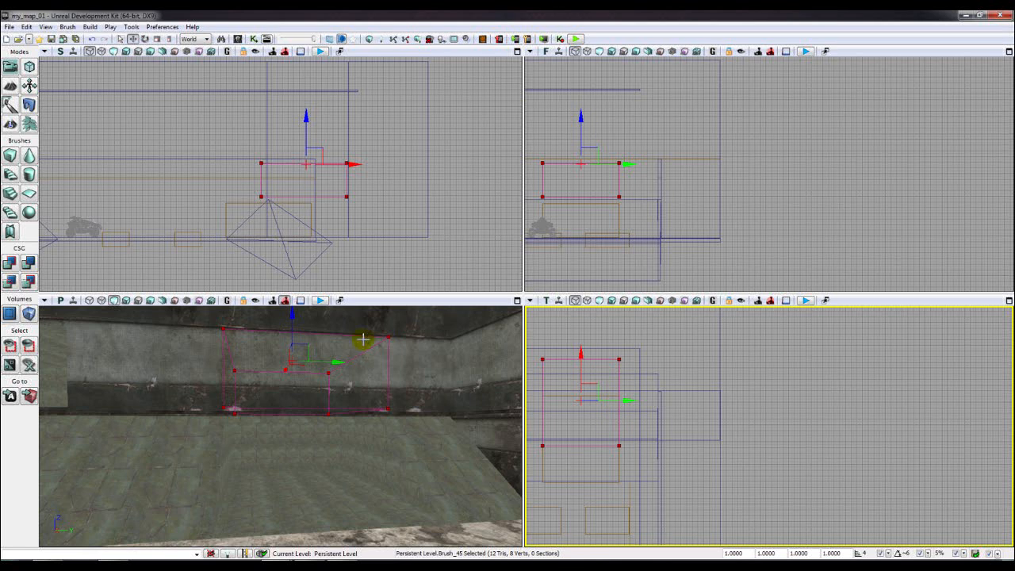
click(415, 376)
key(shift+z)
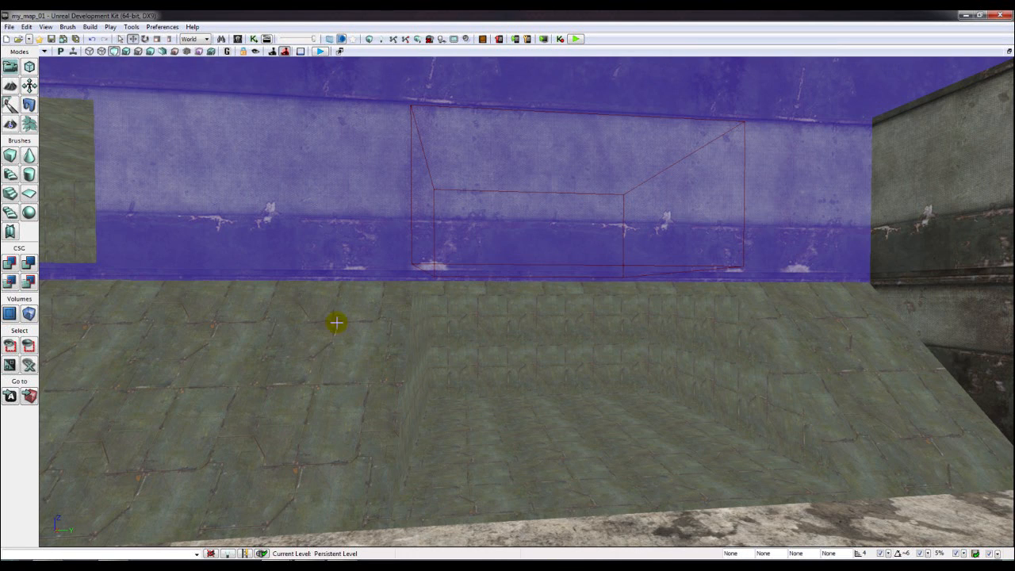
click(26, 270)
- Inspect the new wall cutouts around the room and run a map check
click(469, 358)
drag(468, 357, 452, 354)
right_drag(452, 354, 444, 412)
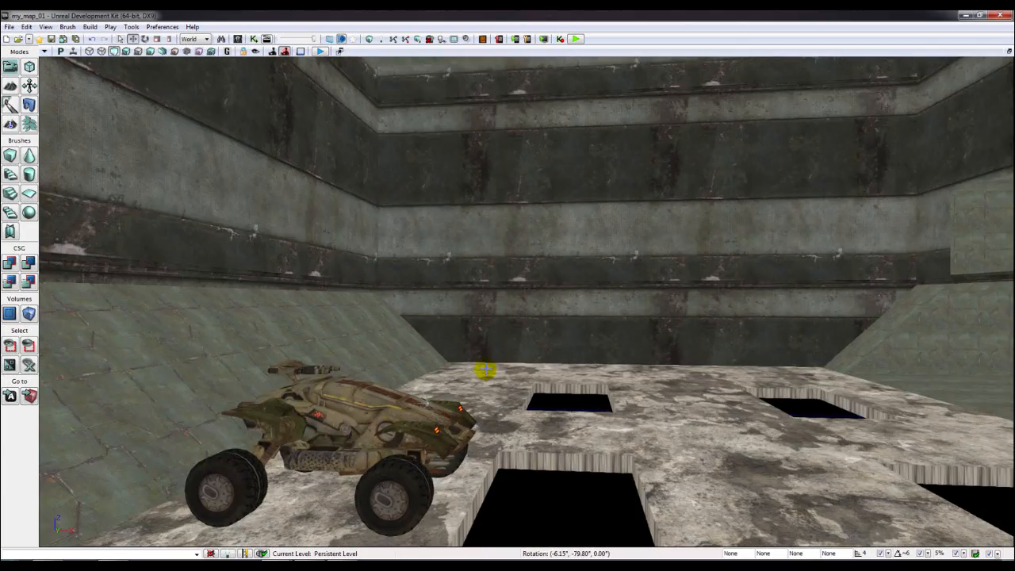
right_drag(485, 370, 674, 354)
right_drag(516, 347, 349, 309)
right_drag(691, 324, 793, 341)
right_drag(563, 175, 655, 180)
click(369, 38)
click(726, 163)
right_drag(608, 180, 575, 321)
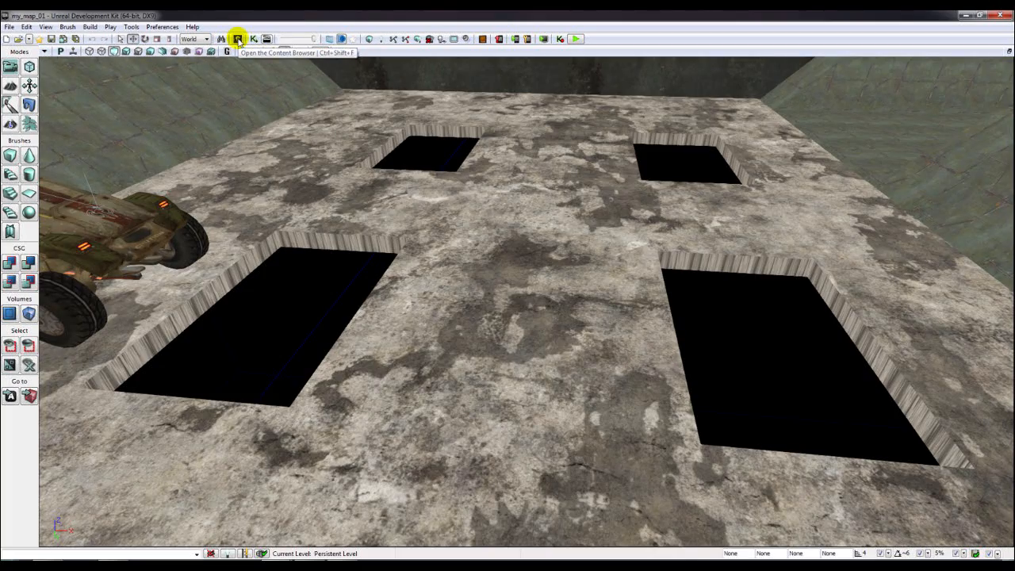
- Place a UTTeamPlayerStart from the Actor Classes list onto the room floor
click(237, 38)
click(334, 97)
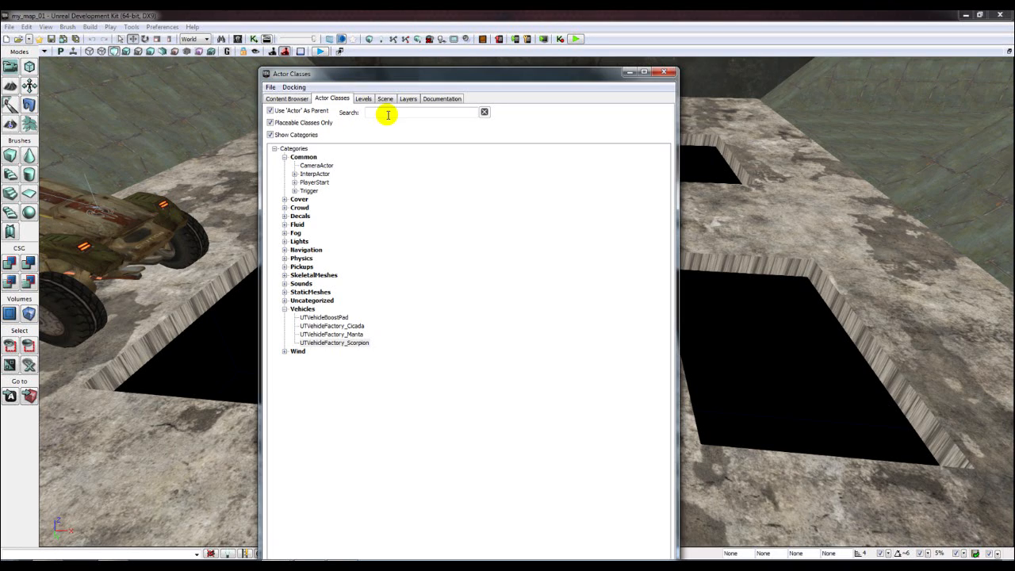
text(p)
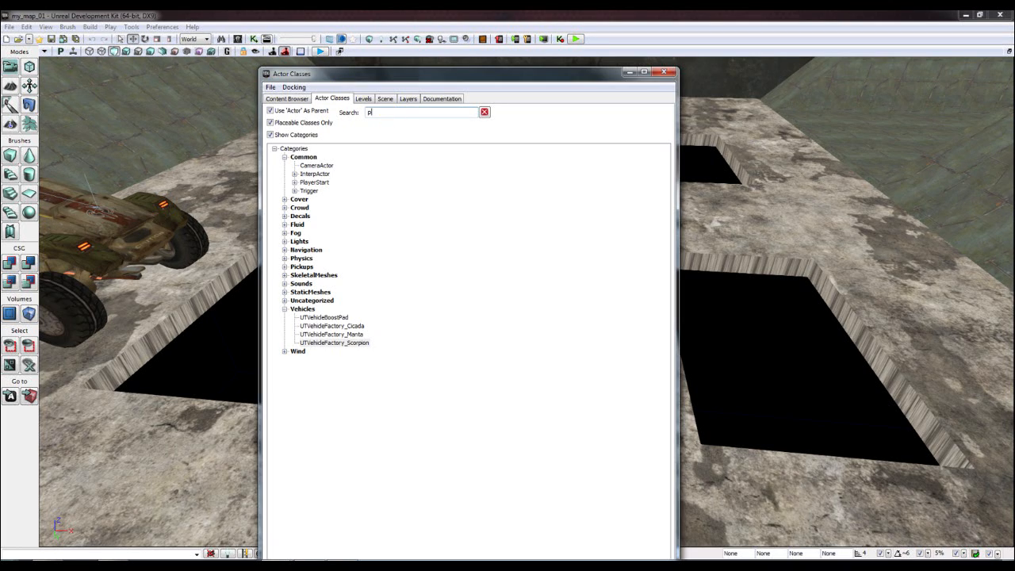
key(BackSpace)
key(BackSpace)
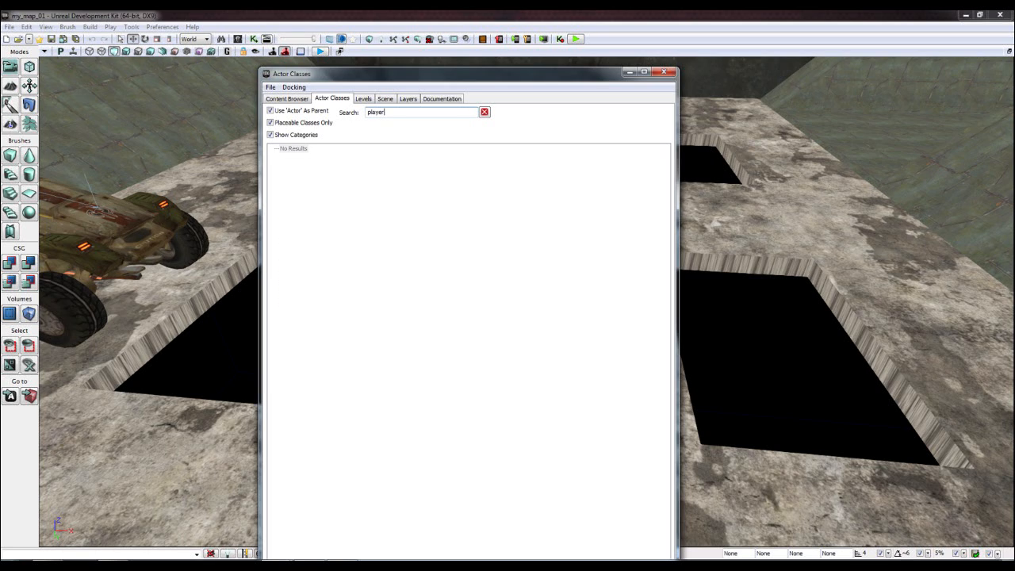
click(345, 183)
drag(448, 80, 227, 149)
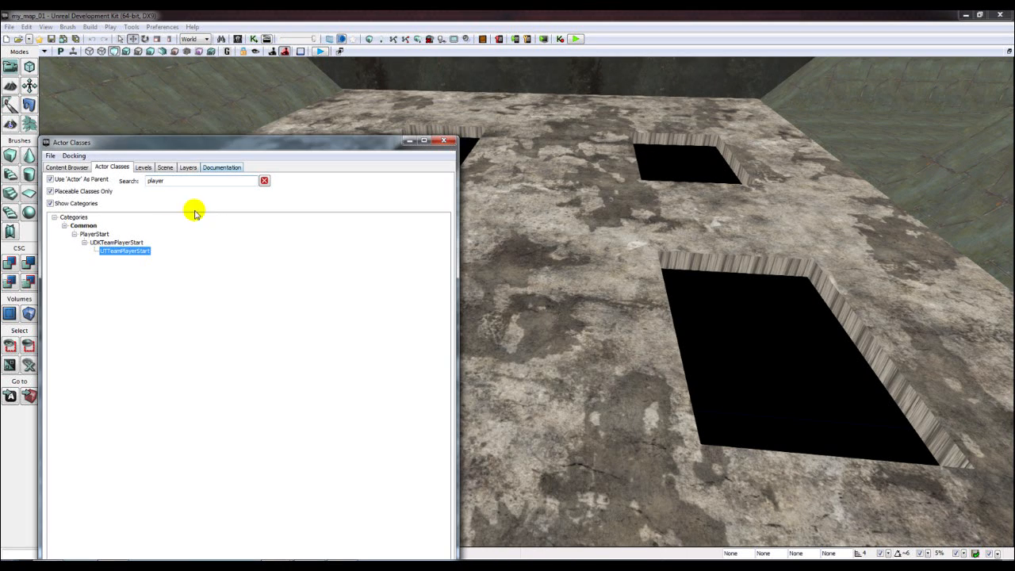
drag(500, 175, 544, 171)
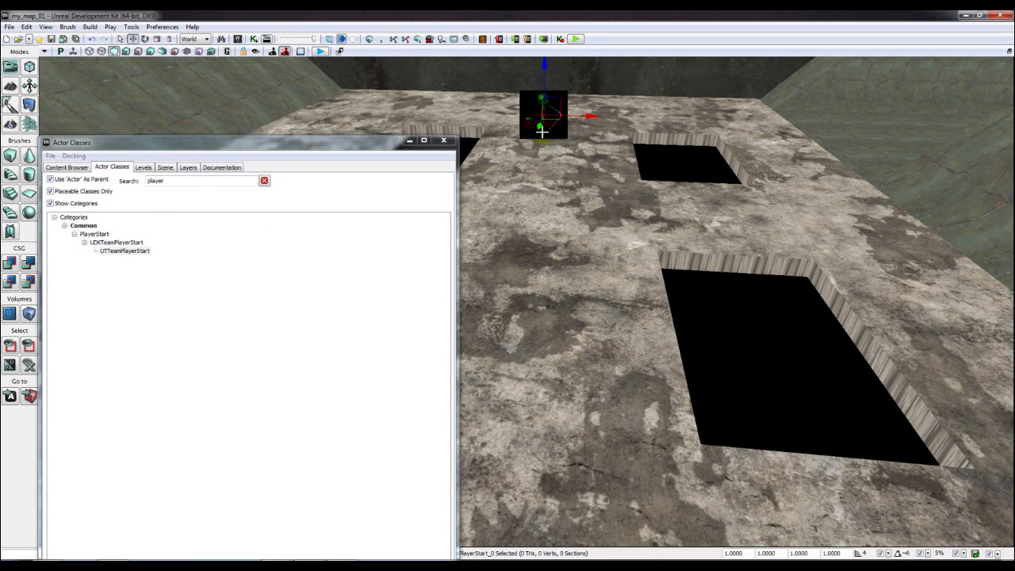
click(443, 142)
- Raise the player start above the floor, move it toward the back wall, and play-test
right_drag(559, 198, 554, 142)
drag(560, 235, 561, 168)
right_drag(561, 168, 405, 151)
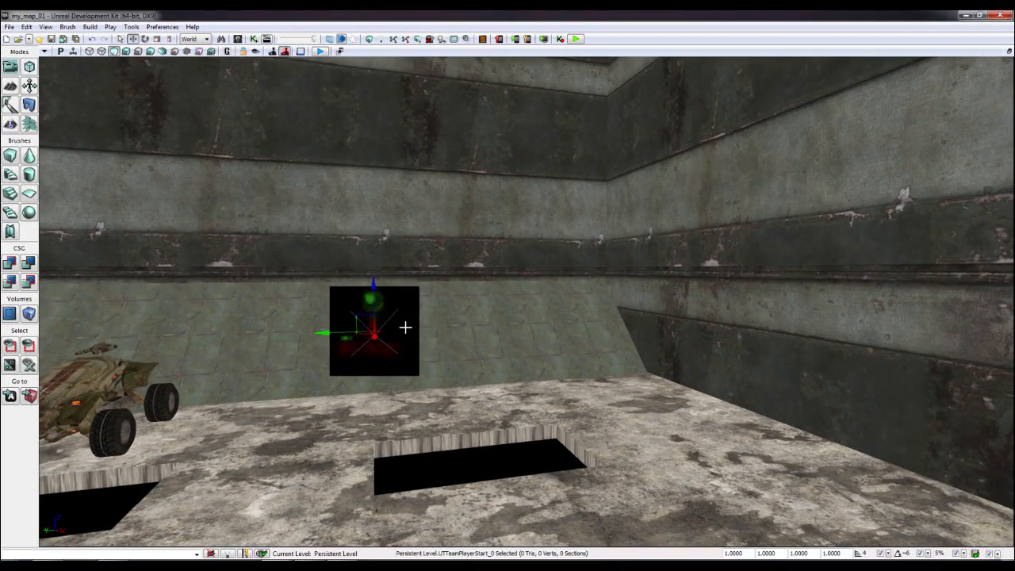
drag(359, 316, 225, 238)
right_drag(225, 238, 290, 206)
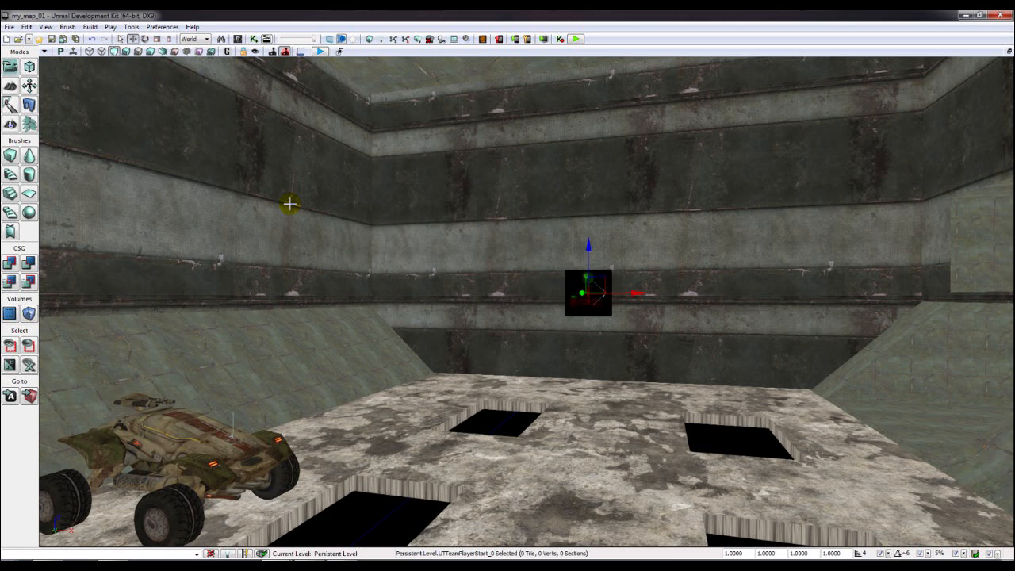
click(577, 39)
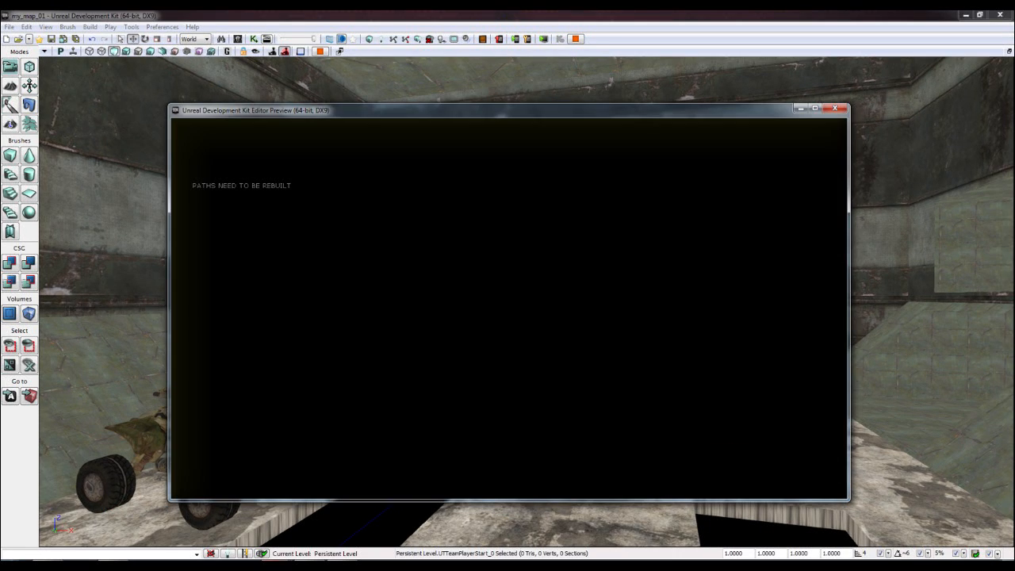
- Exit the preview, run Build All, dismiss Map Check, then briefly relaunch Play in Editor
key(Escape)
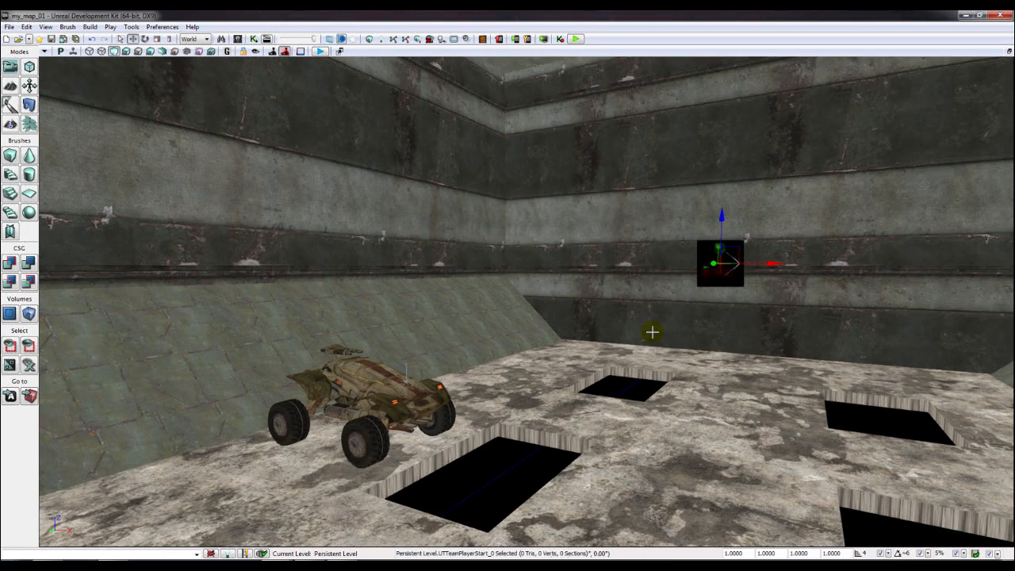
click(370, 39)
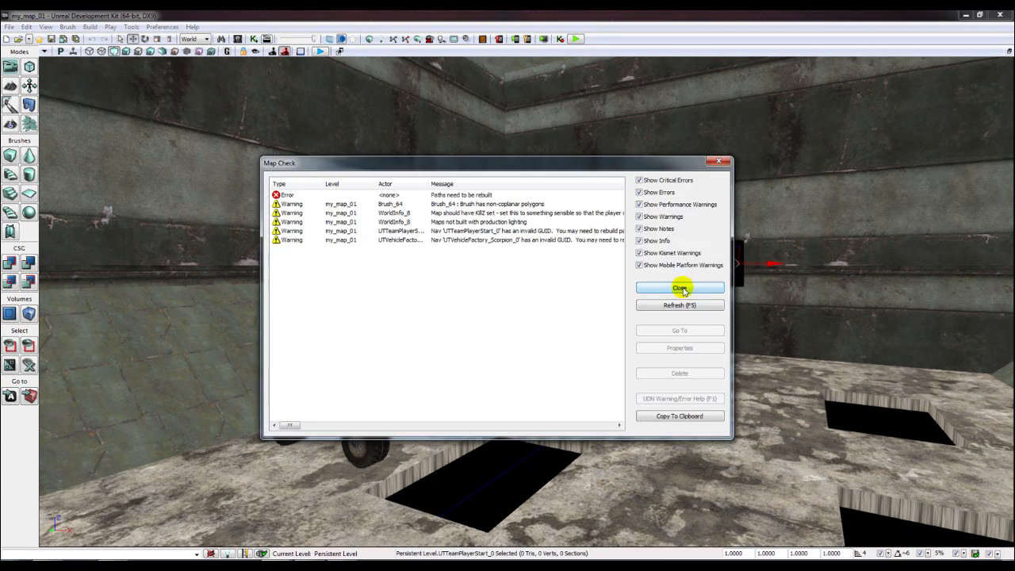
click(676, 288)
drag(763, 282, 393, 85)
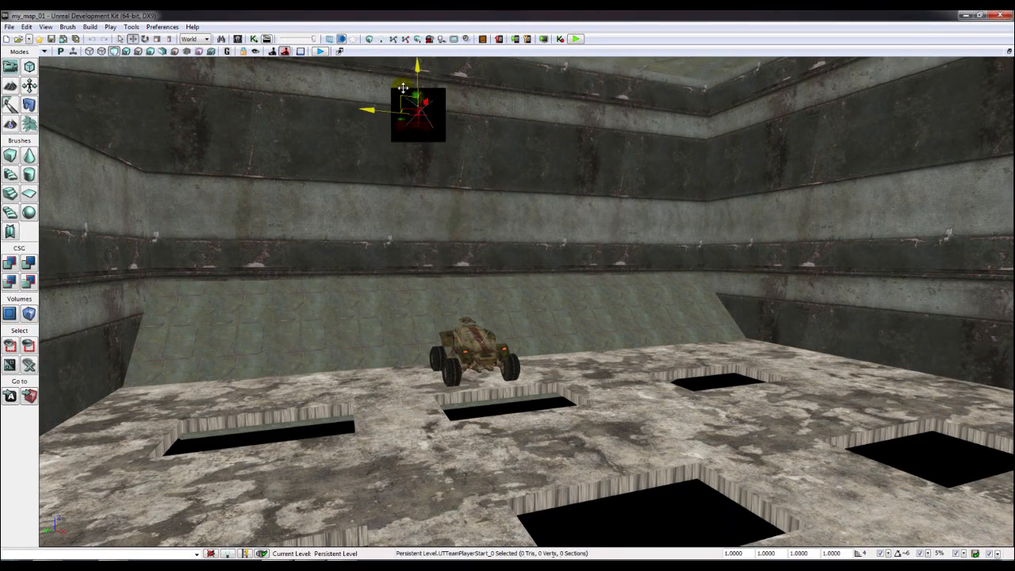
click(575, 35)
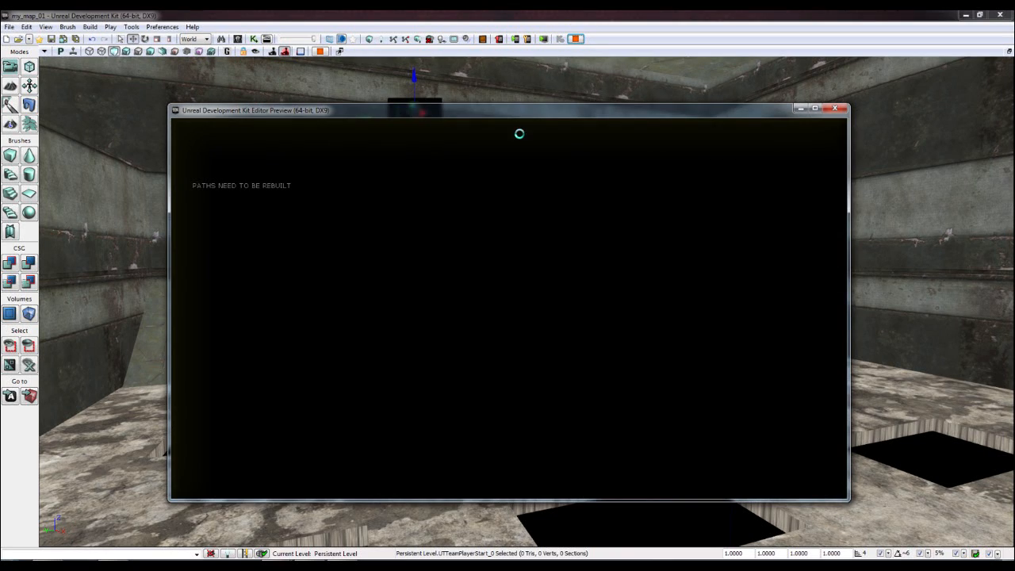
key(Escape)
- Pull the point light toward the room and raise it higher above the walls and ramps
right_drag(344, 67, 328, 57)
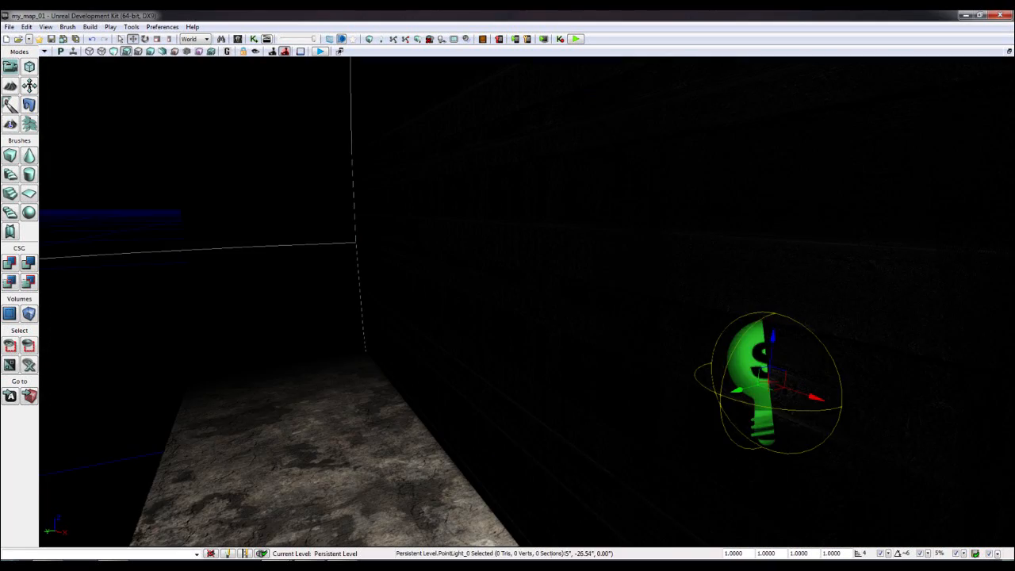
right_drag(428, 333, 380, 344)
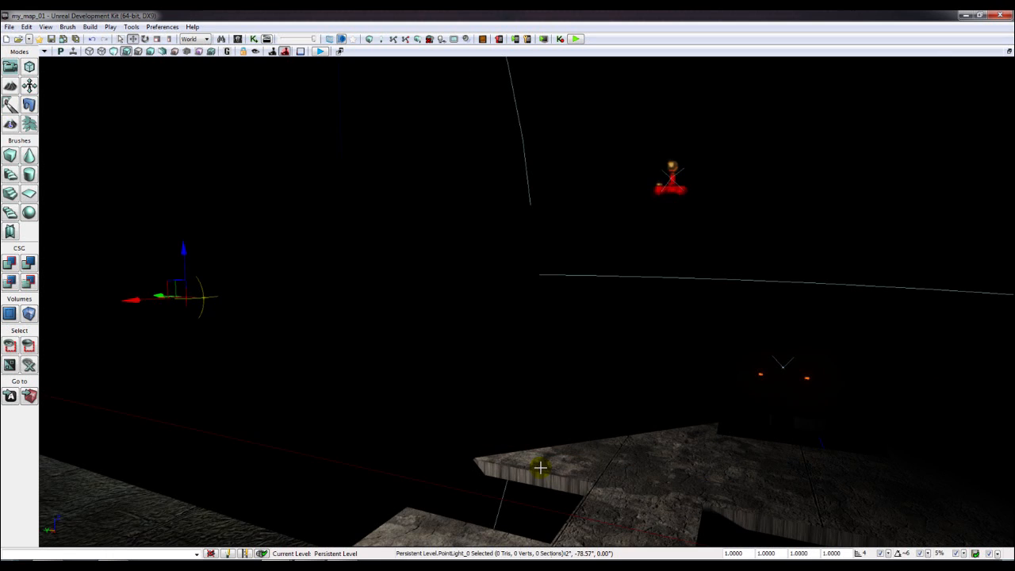
drag(158, 296, 713, 92)
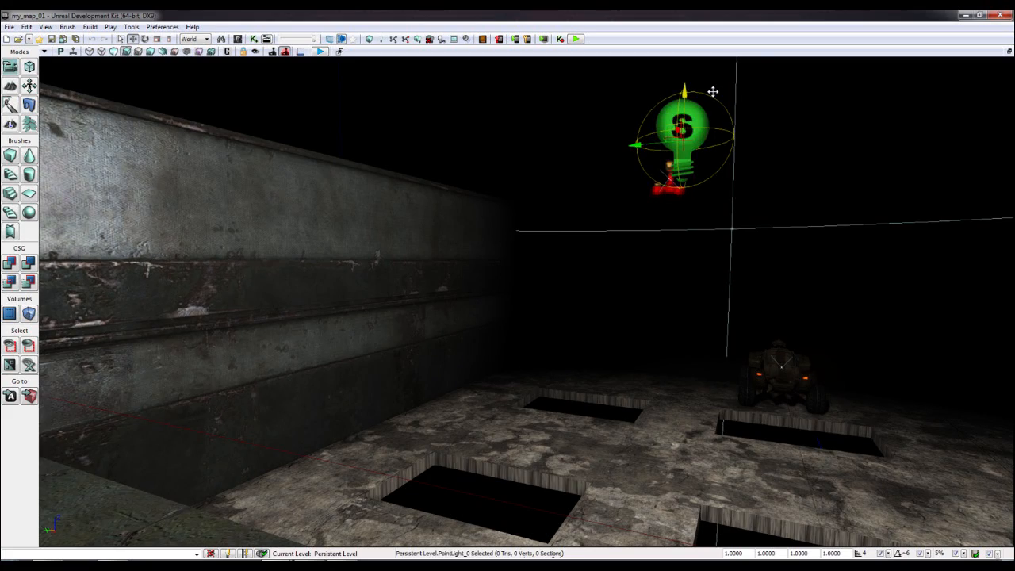
right_drag(713, 92, 412, 99)
right_drag(936, 117, 865, 118)
right_drag(811, 183, 510, 190)
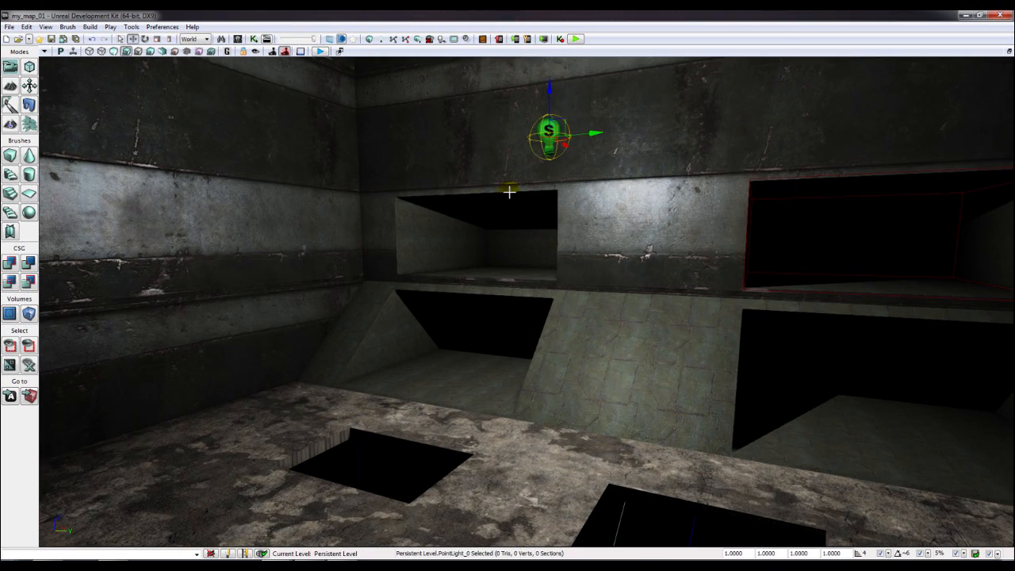
scroll(517, 149, down, 4)
drag(544, 151, 532, 115)
click(774, 226)
- Lower the player start onto the floor and slide it into position
right_drag(775, 227, 692, 208)
click(691, 208)
drag(682, 171, 666, 456)
right_drag(667, 455, 558, 326)
drag(565, 252, 473, 256)
right_drag(474, 256, 282, 238)
drag(361, 235, 703, 247)
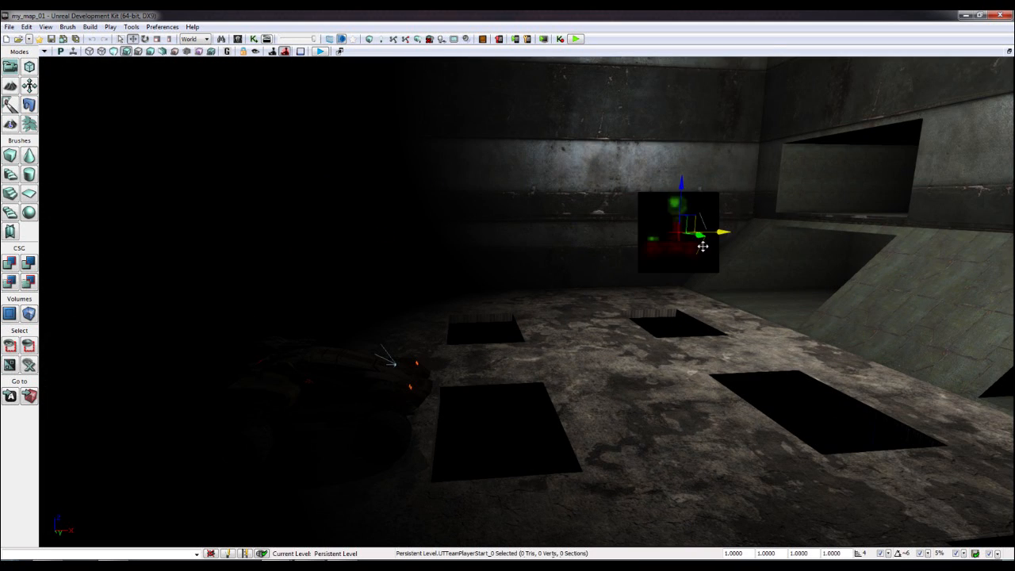
- Place a new PlayerStart from the Actor Classes list onto the floor and slide it left
click(237, 39)
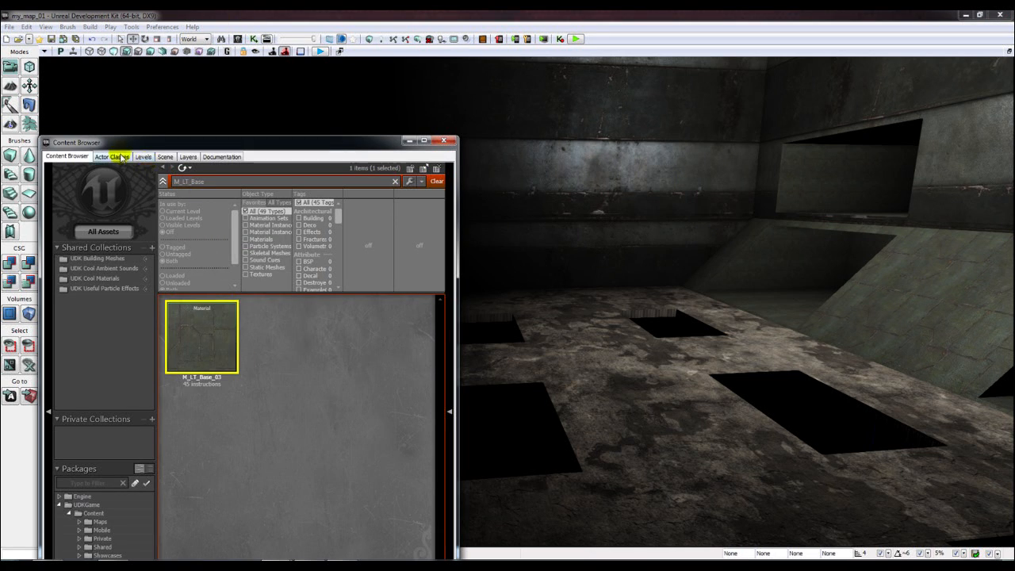
click(115, 156)
drag(95, 235, 617, 366)
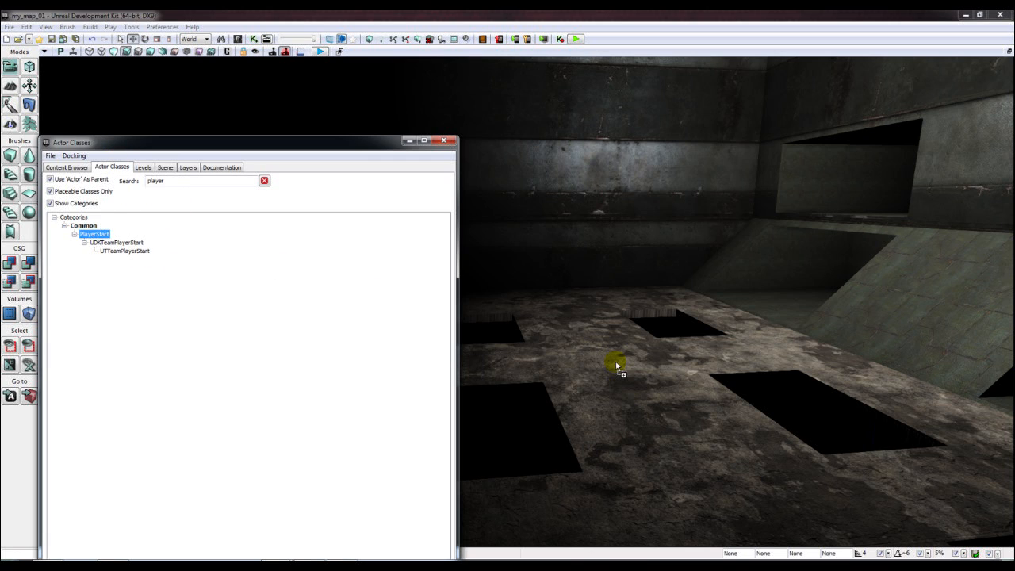
drag(667, 390, 675, 361)
drag(672, 299, 679, 204)
drag(716, 234, 619, 237)
drag(614, 253, 718, 252)
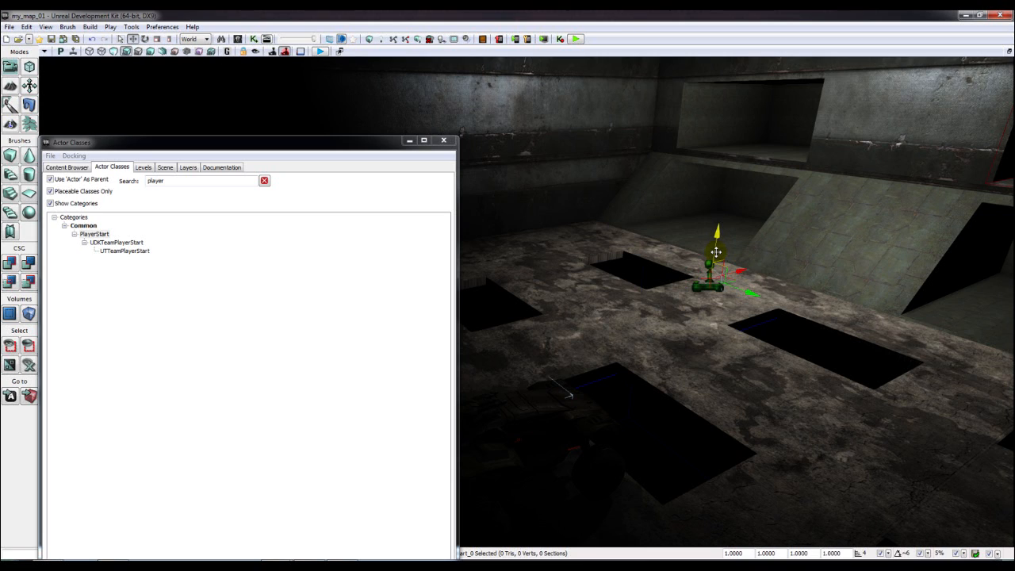
- Nudge the PlayerStart down to the floor and run a map check
click(445, 141)
right_drag(476, 159, 516, 87)
right_drag(365, 125, 401, 184)
click(369, 39)
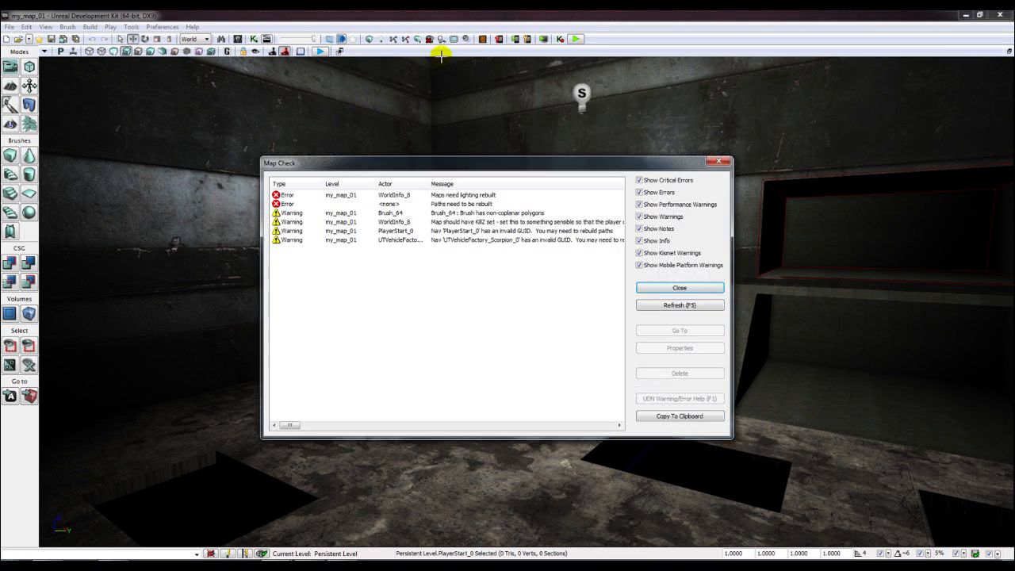
- Build lighting with Lightmass at Preview quality and show the Swarm progress window
click(716, 164)
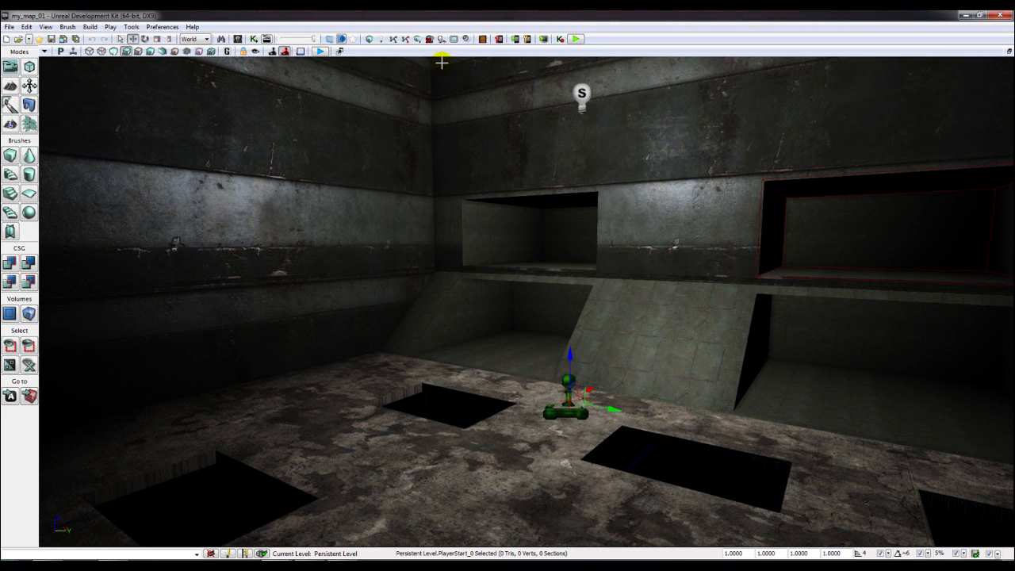
click(381, 40)
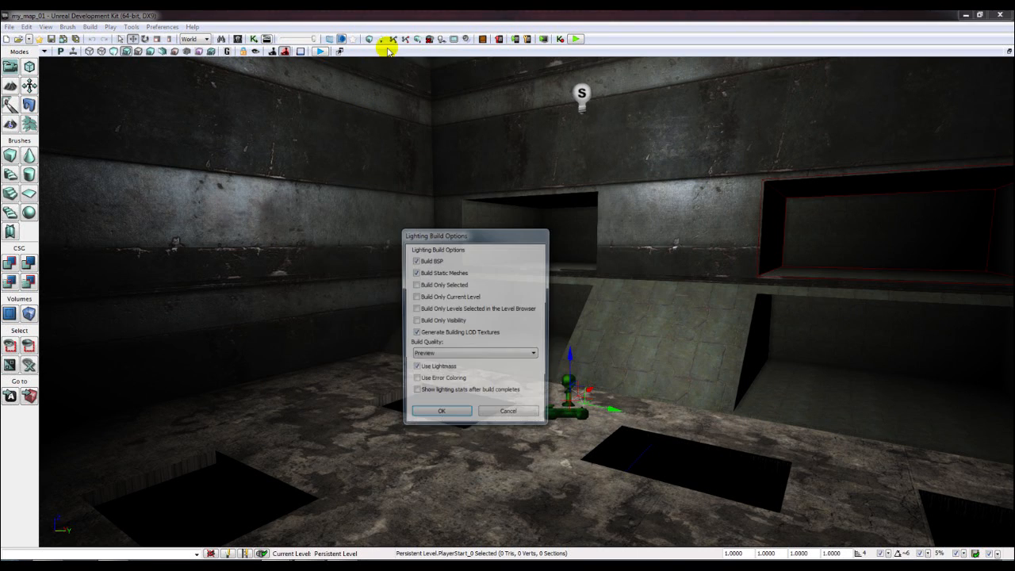
click(451, 409)
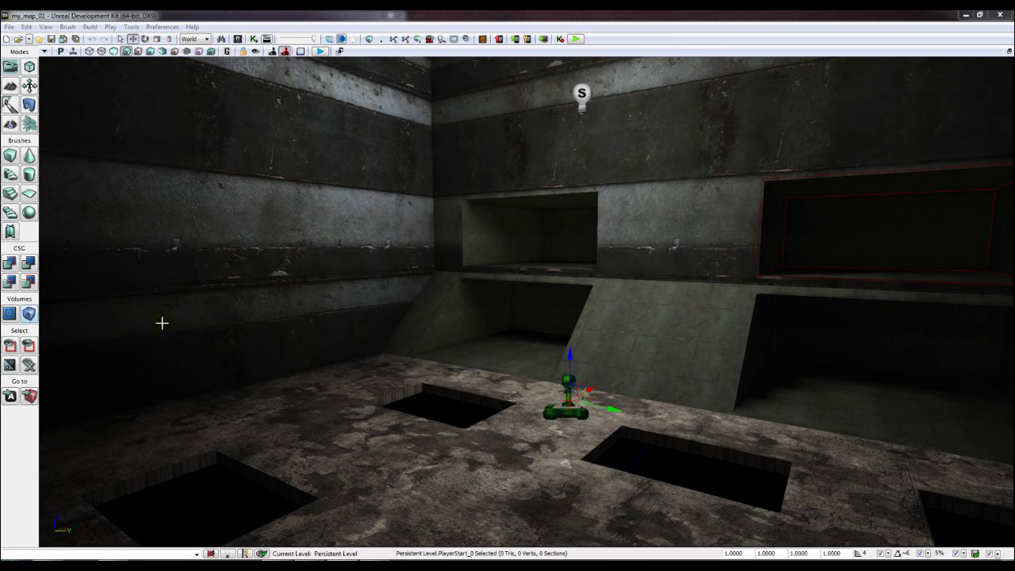
click(417, 559)
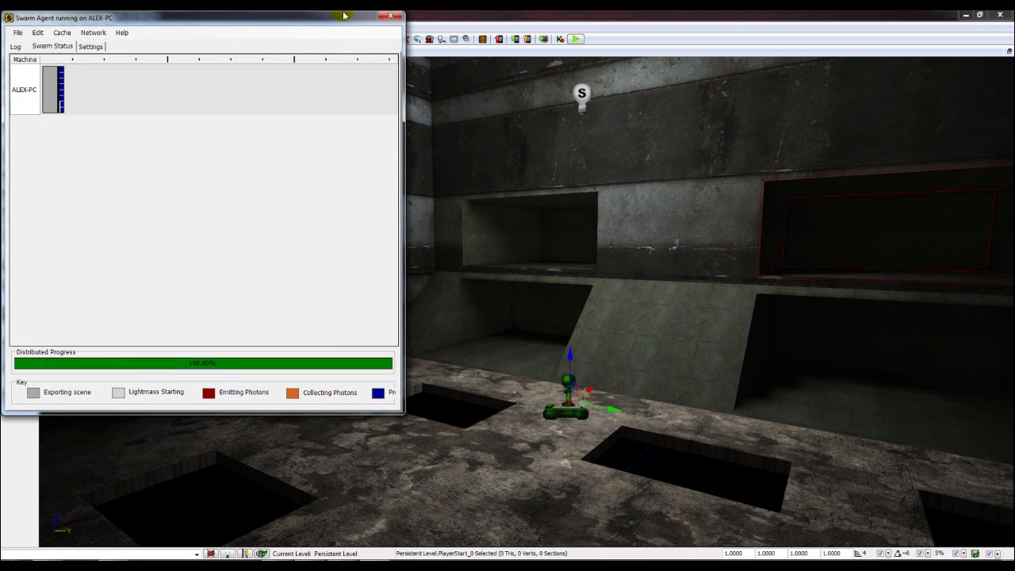
- Play-test the lit level: walk past the floor holes, enter and drive the vehicle, then exit
right_drag(523, 156, 537, 172)
click(576, 38)
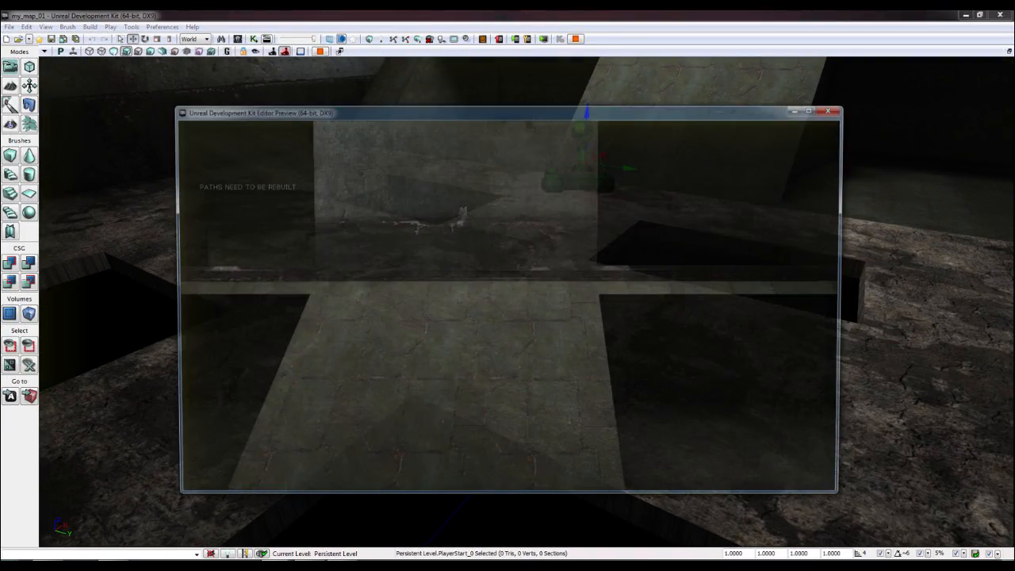
key(w)
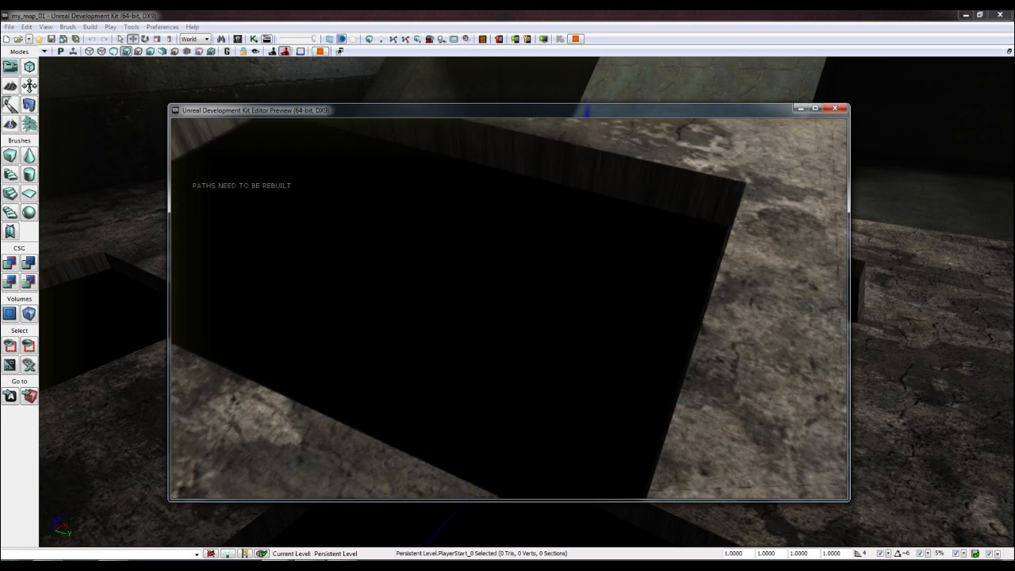
key(w)
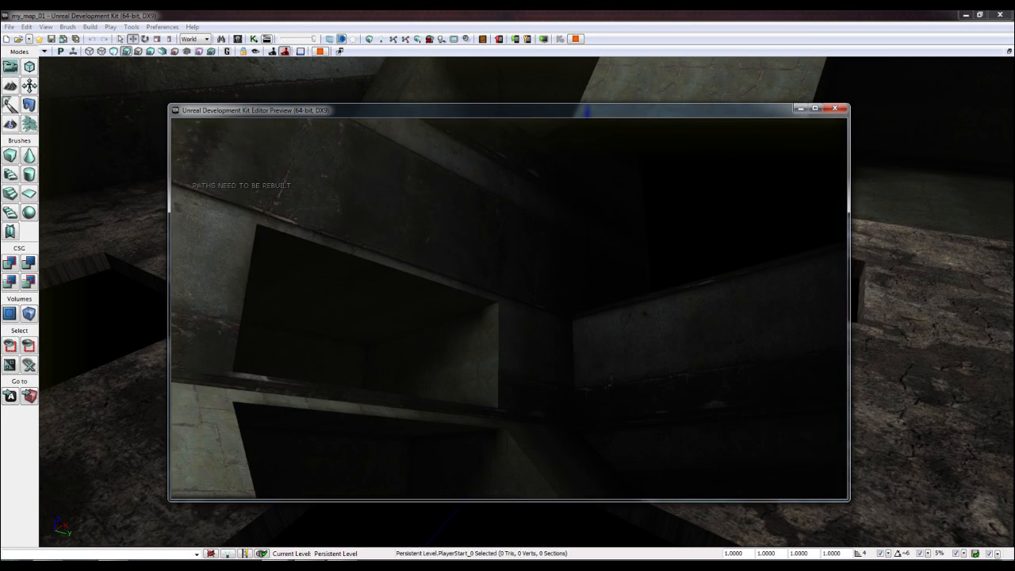
key(w)
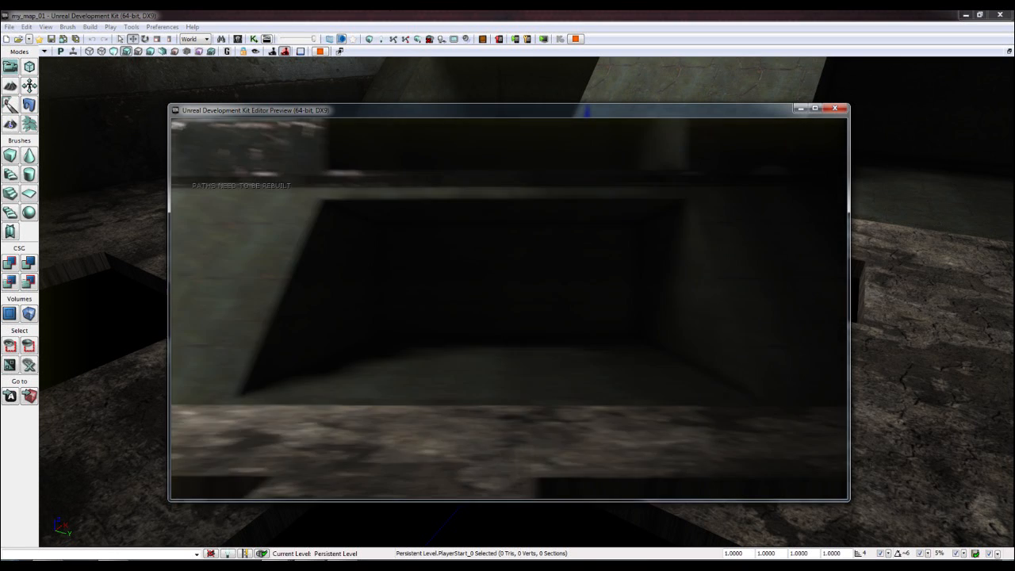
key(w)
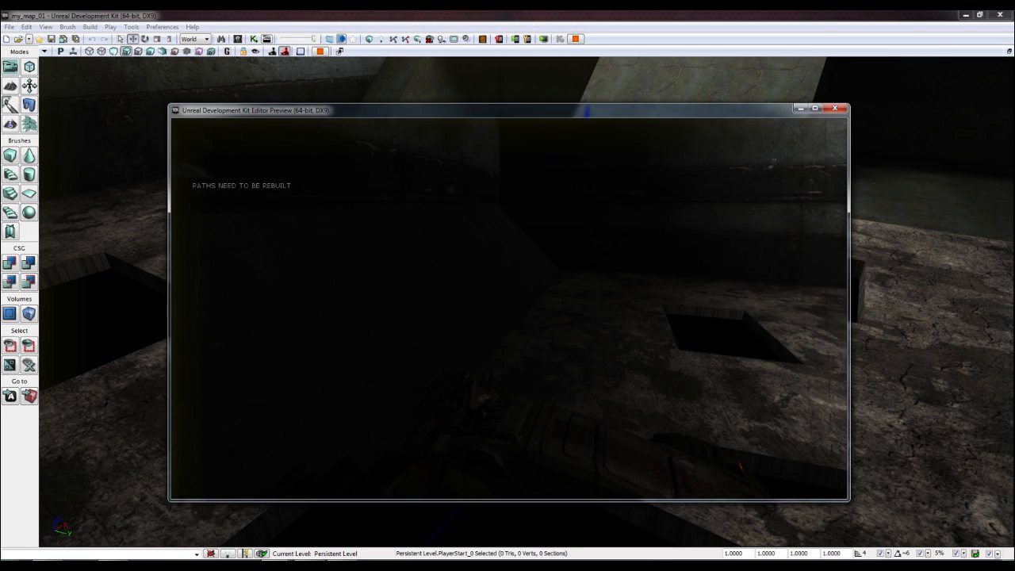
key(e)
key(w)
key(w)
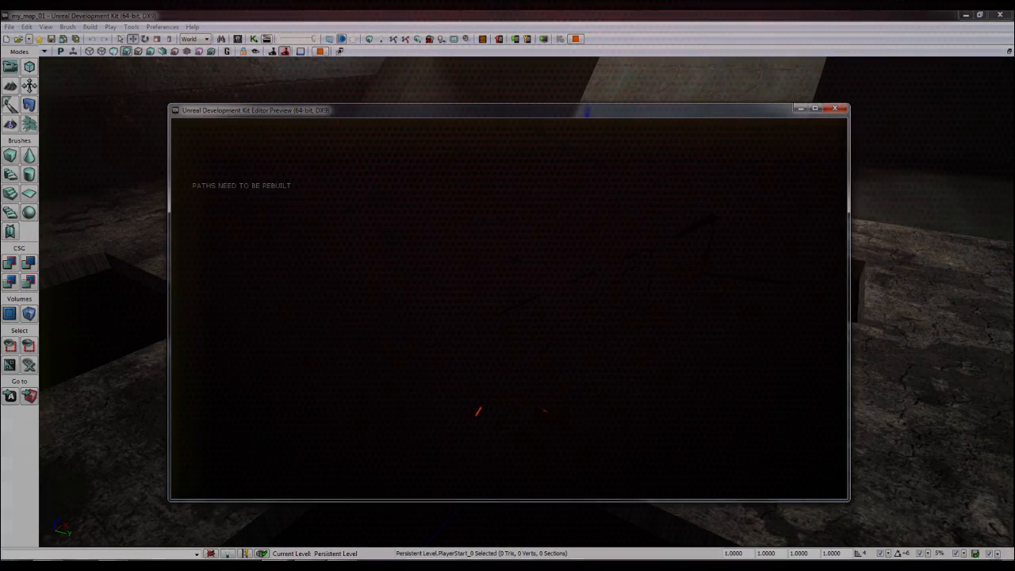
key(Escape)
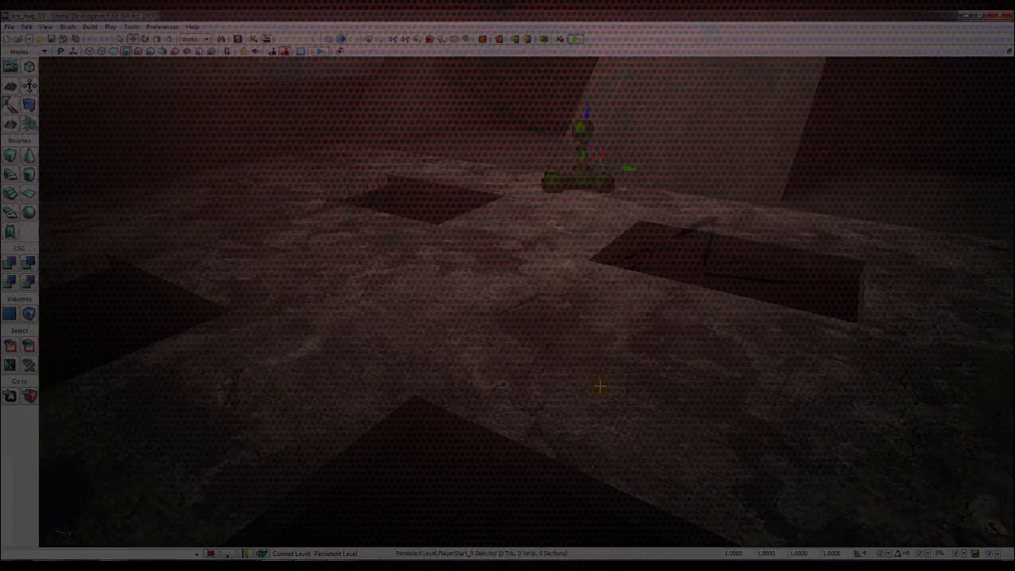